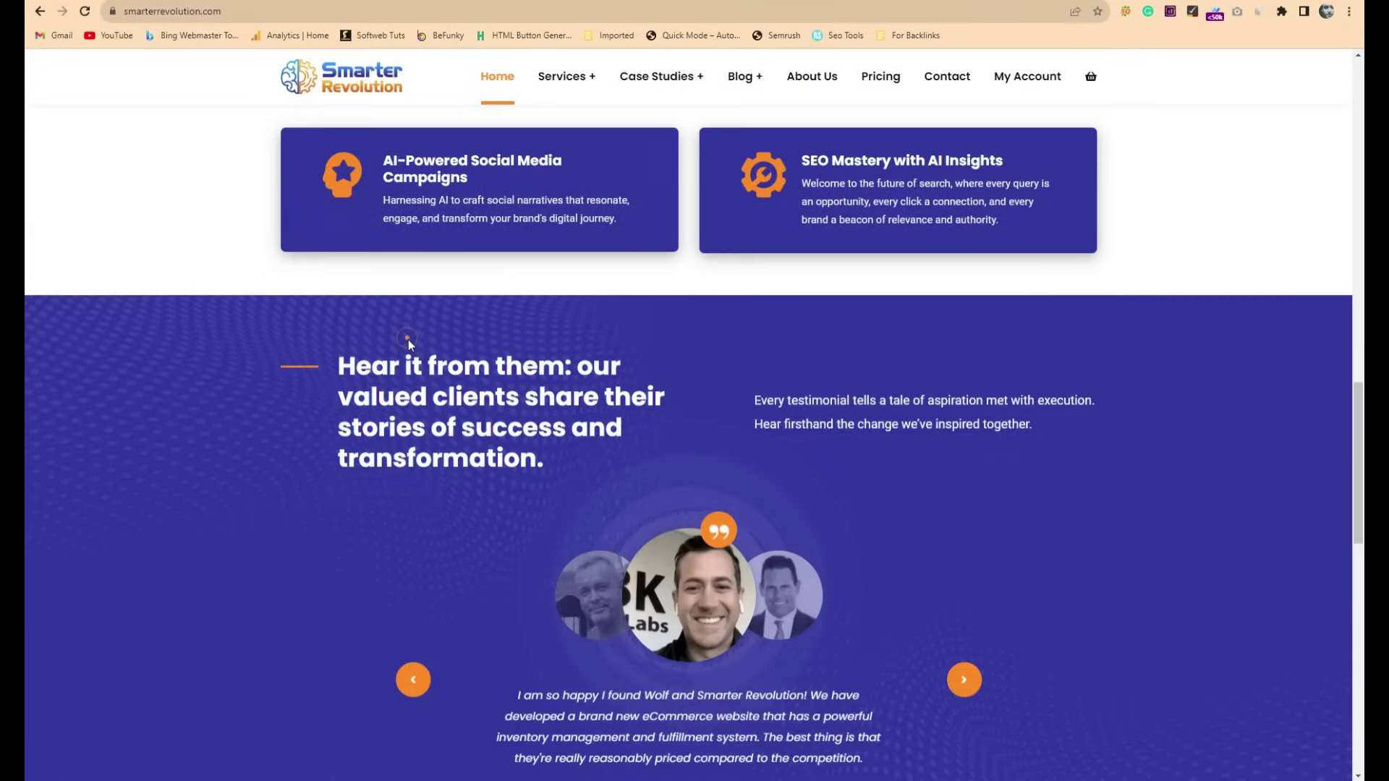
Review the Smarter Revolution home page and its GTmetrix report, focusing on the Performance score and the page load timings.
scroll(409, 344, up, 20)
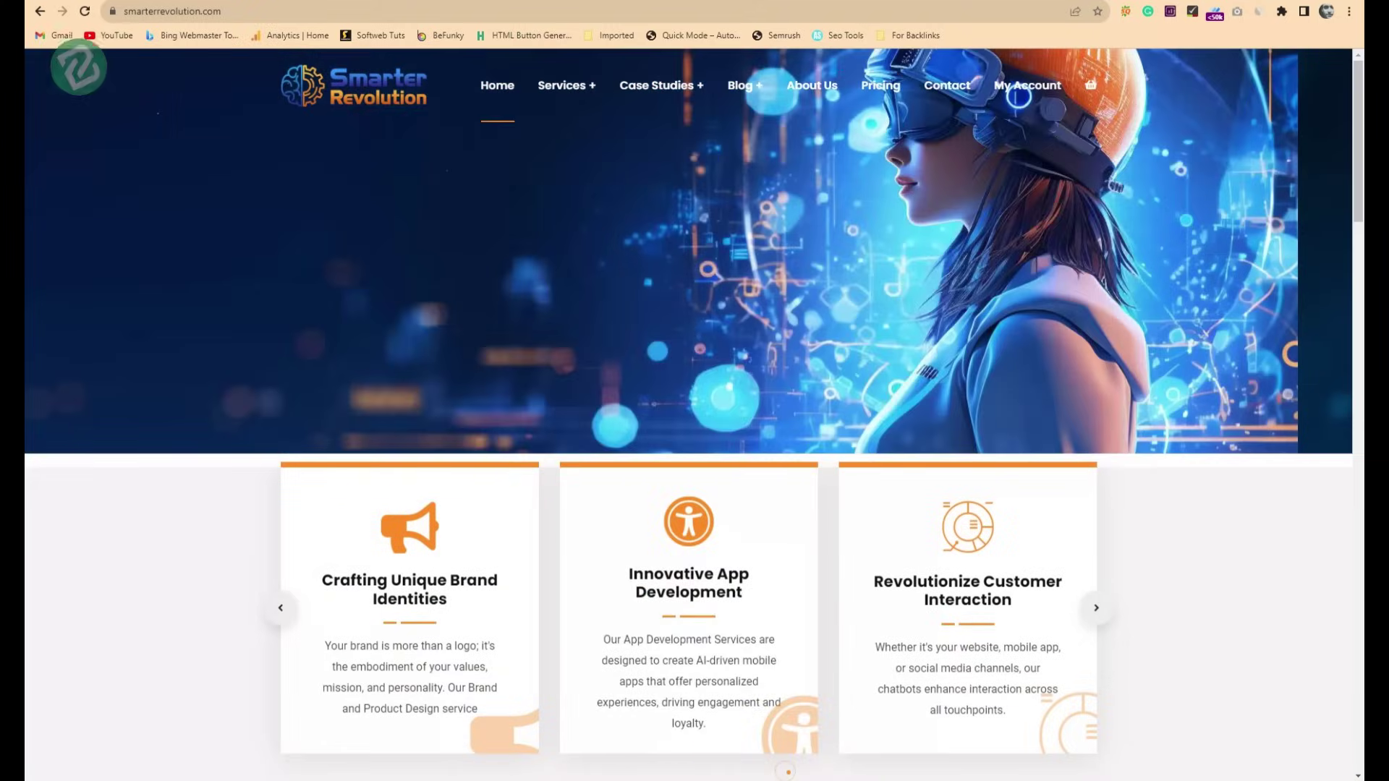
mouse_move(767, 778)
click(803, 765)
scroll(323, 435, down, 2)
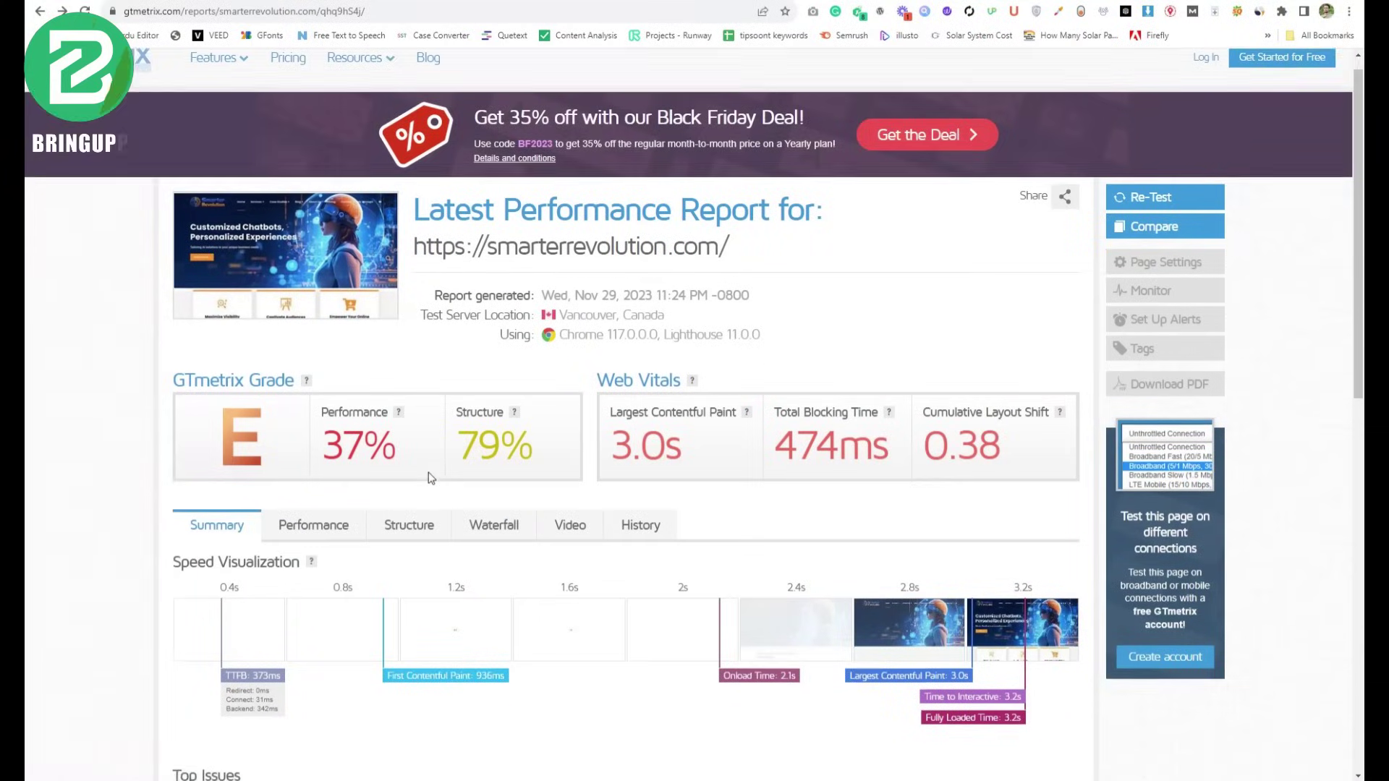
drag(319, 343, 440, 337)
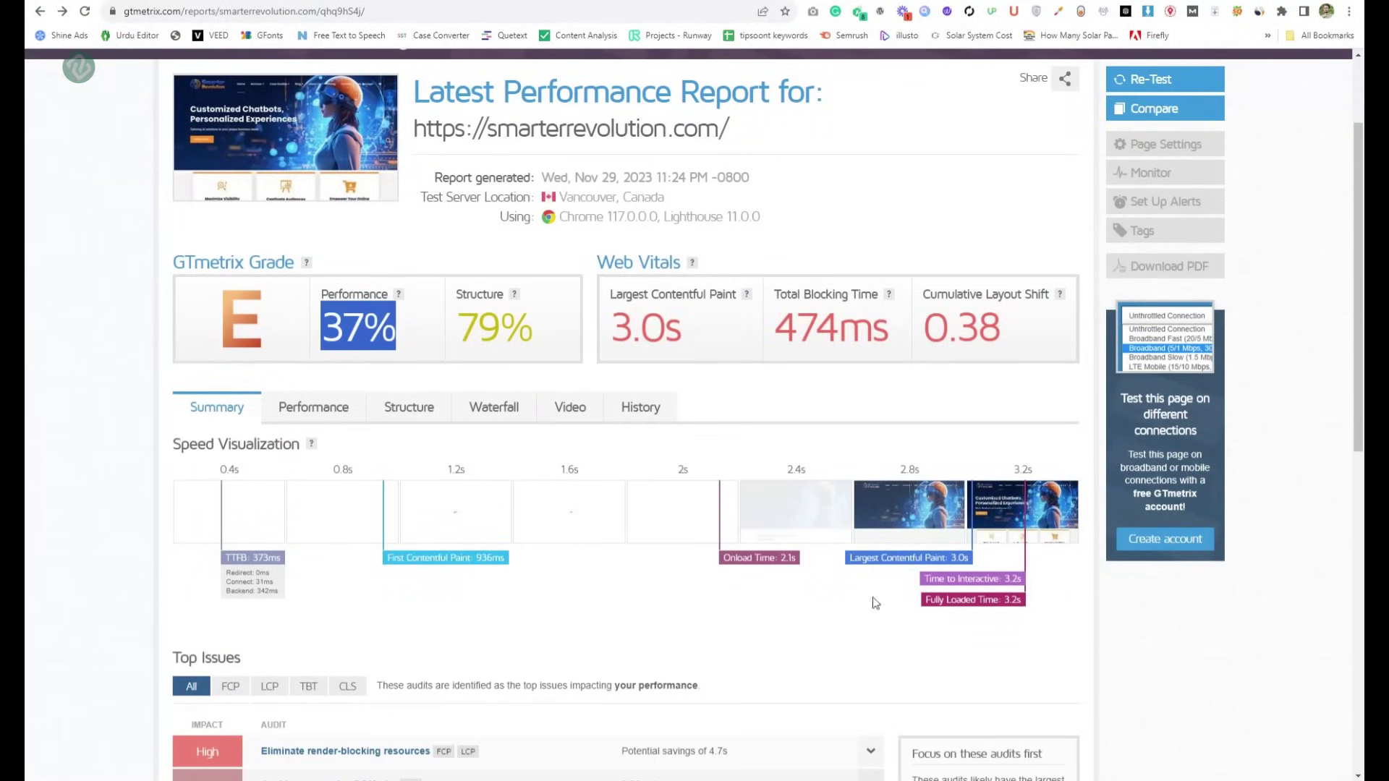
drag(926, 579, 1015, 579)
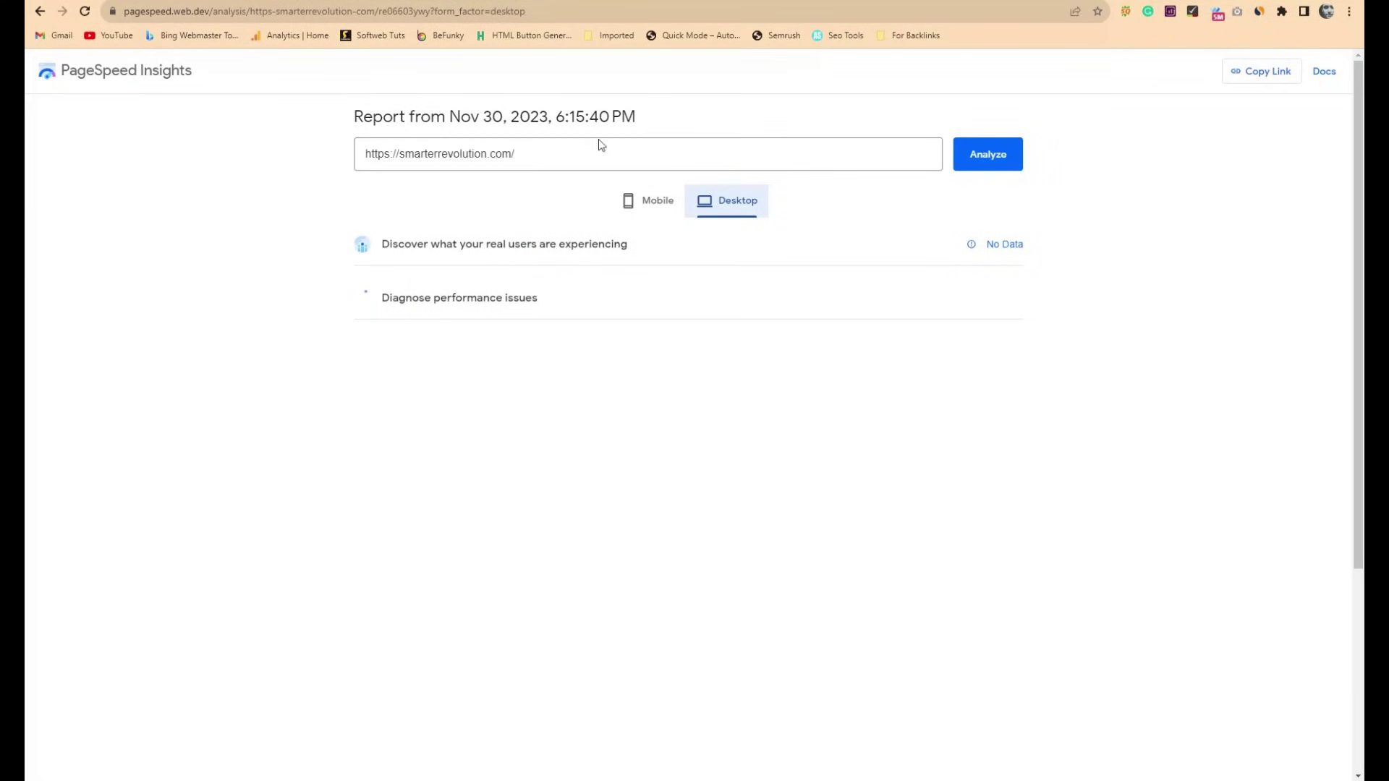
Examine the site's PageSpeed Insights mobile report, including its performance metrics, and switch to the desktop report.
click(655, 202)
scroll(514, 405, down, 10)
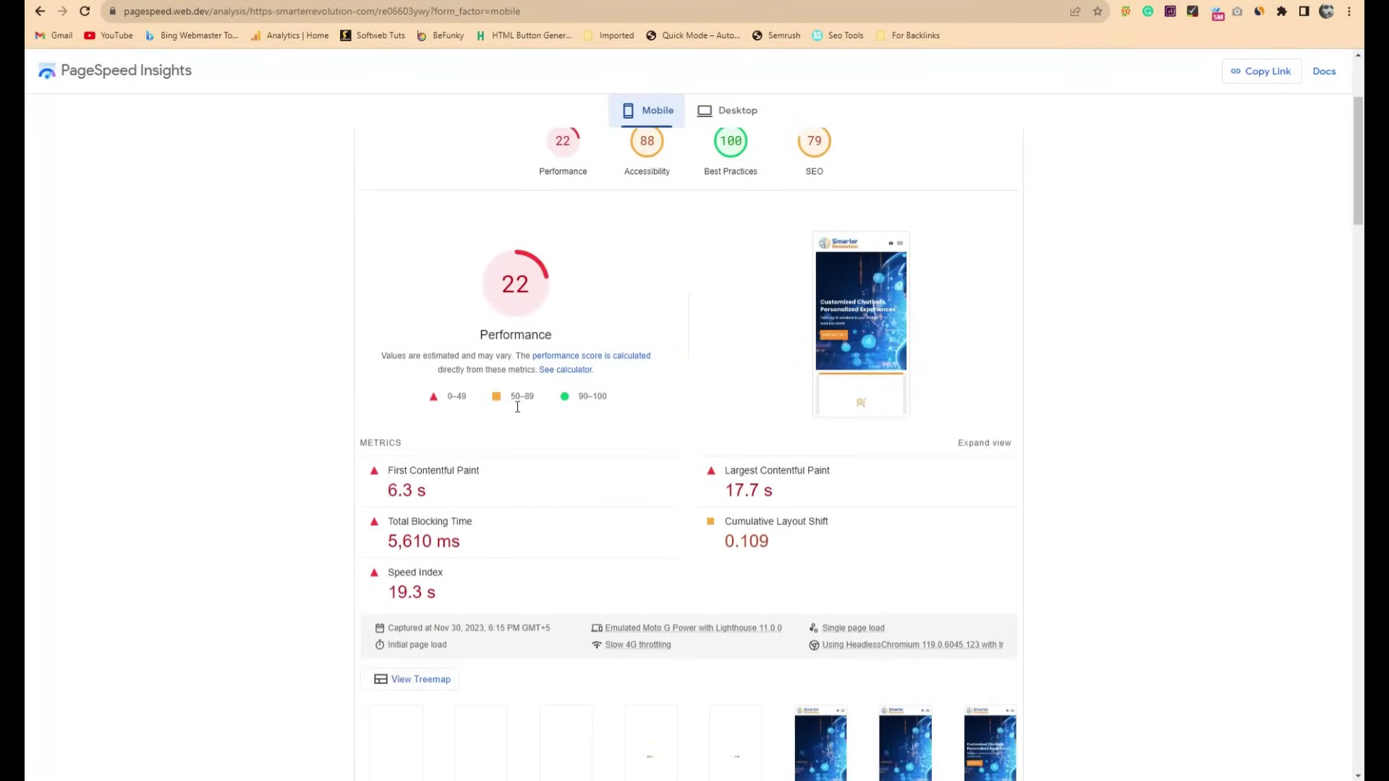
scroll(517, 413, up, 10)
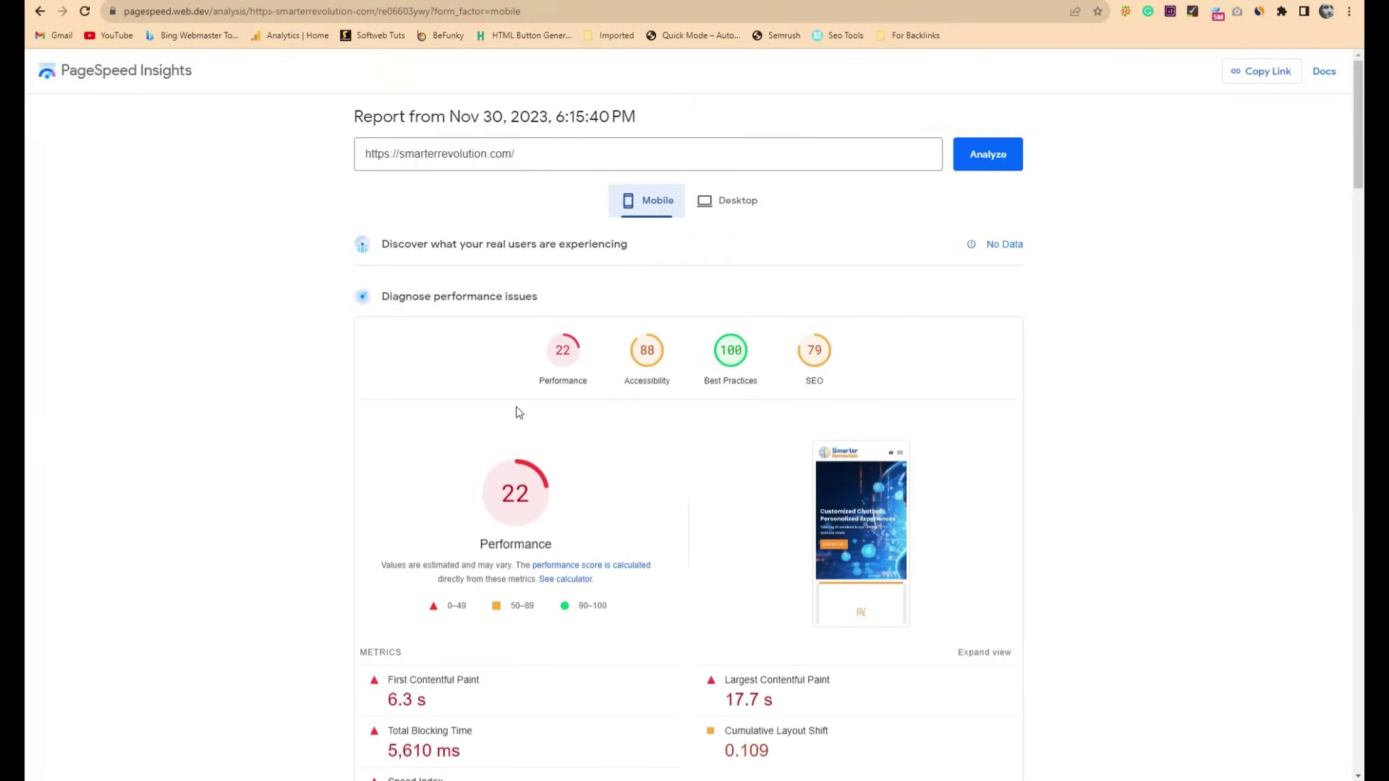
click(753, 196)
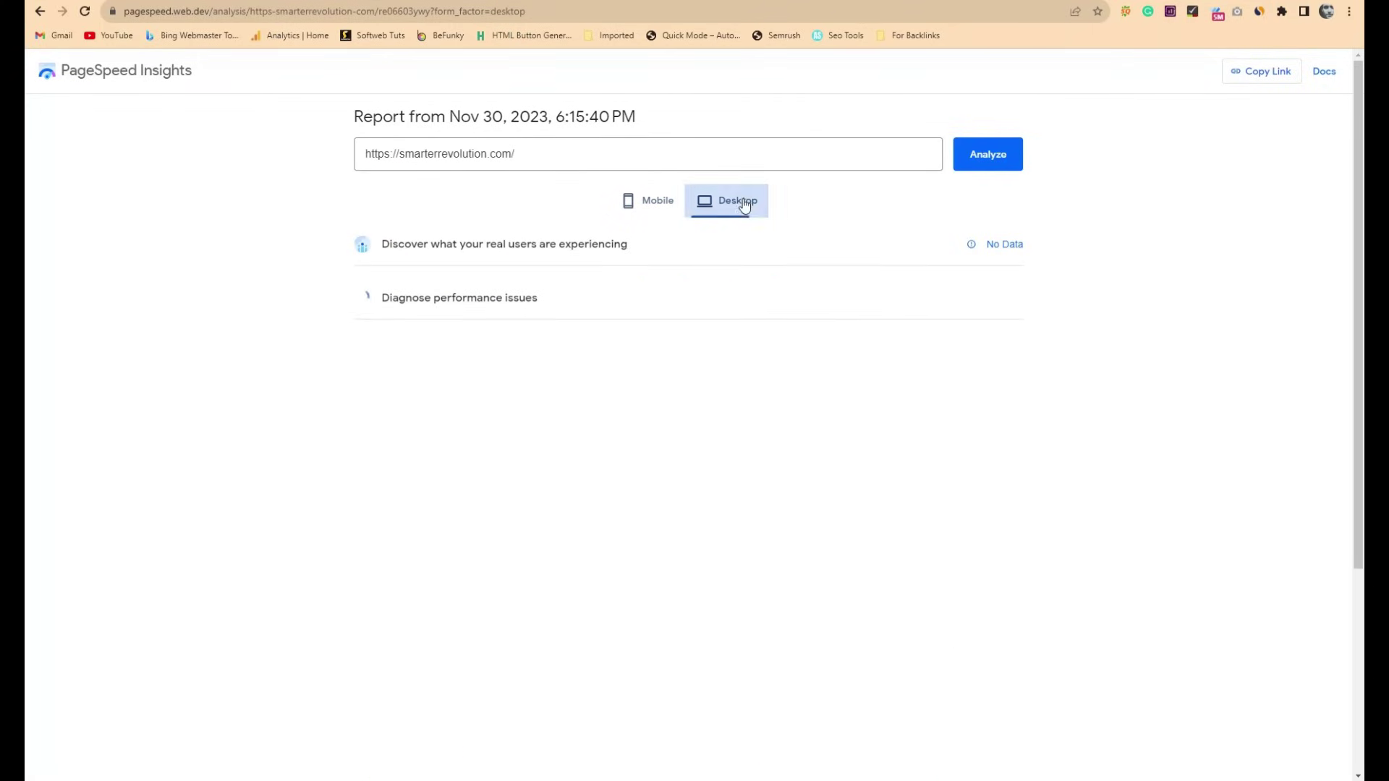
double_click(455, 154)
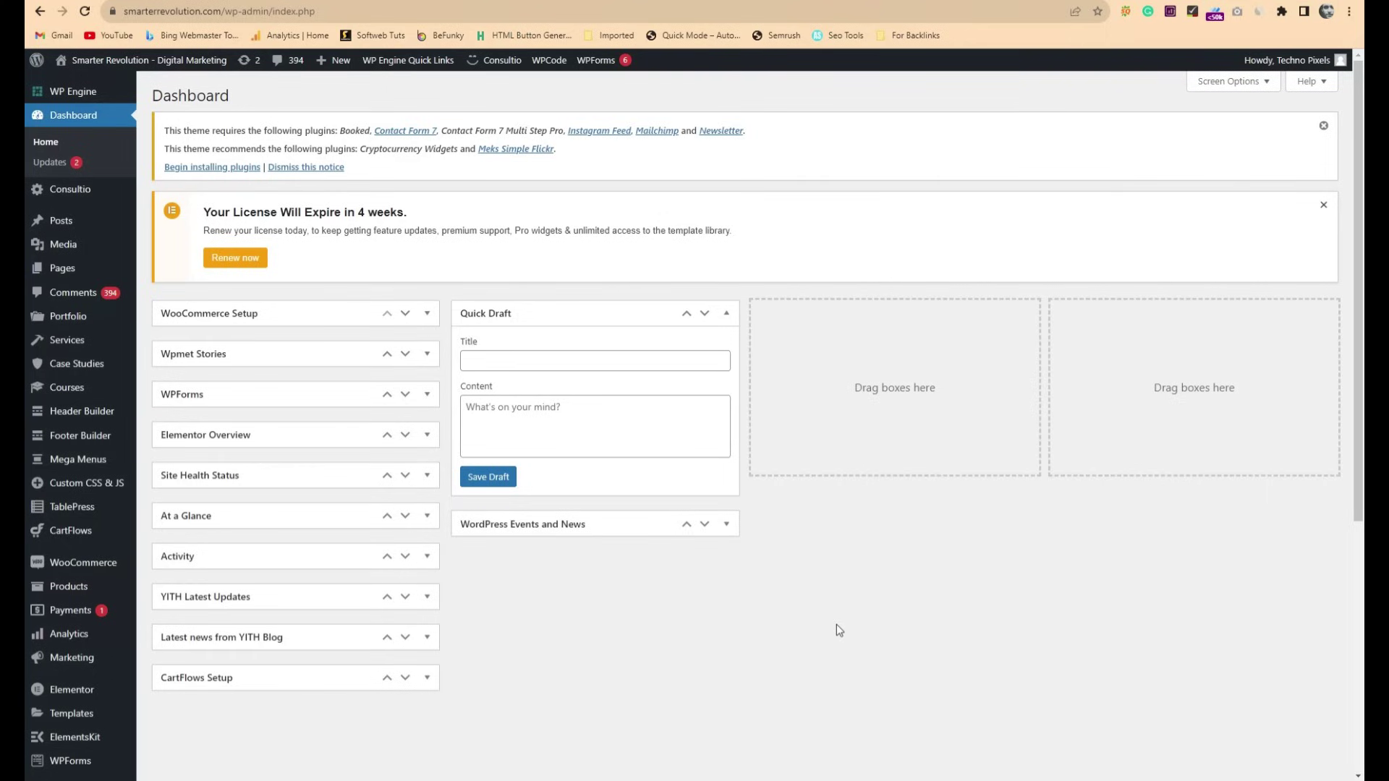
Look through the live Smarter Revolution home page from the hero banner down to the client testimonials.
scroll(110, 613, down, 3)
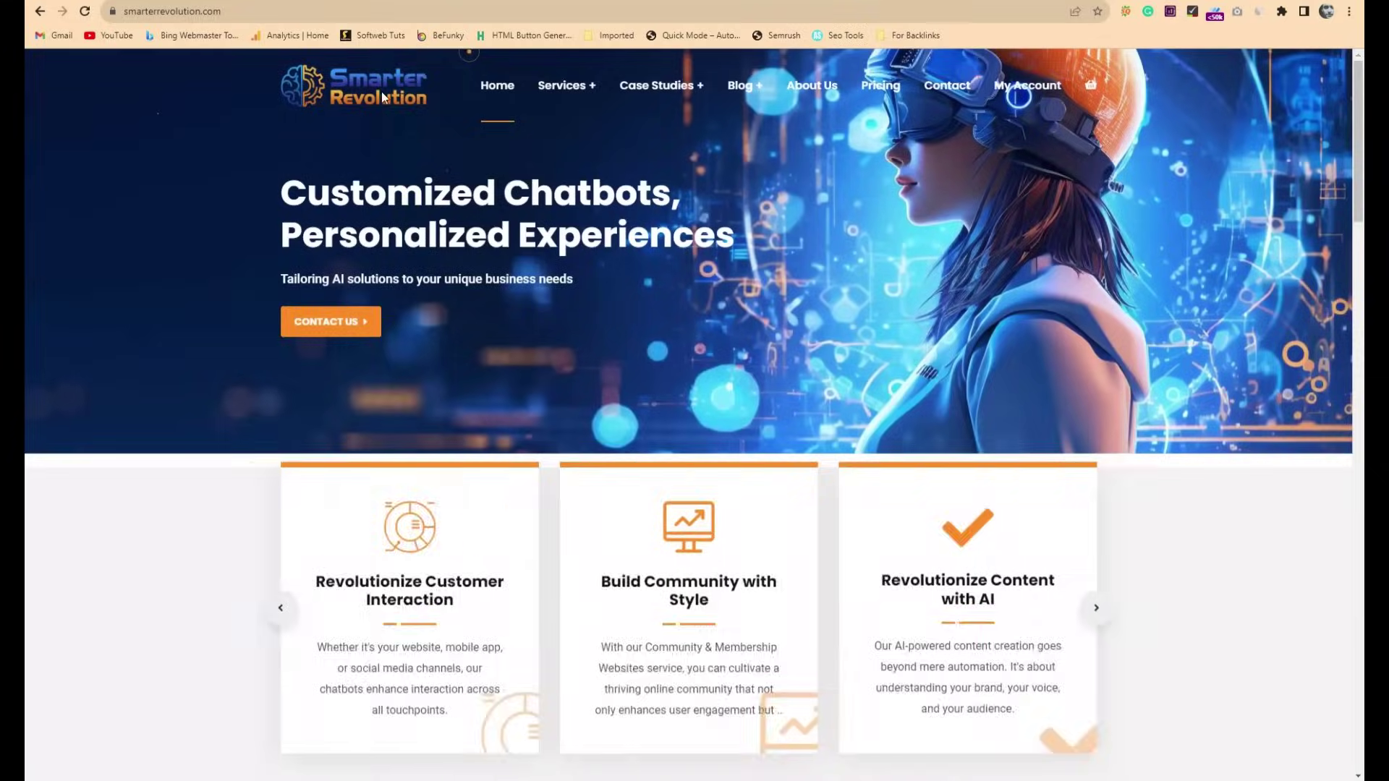
scroll(539, 428, down, 8)
scroll(539, 429, down, 15)
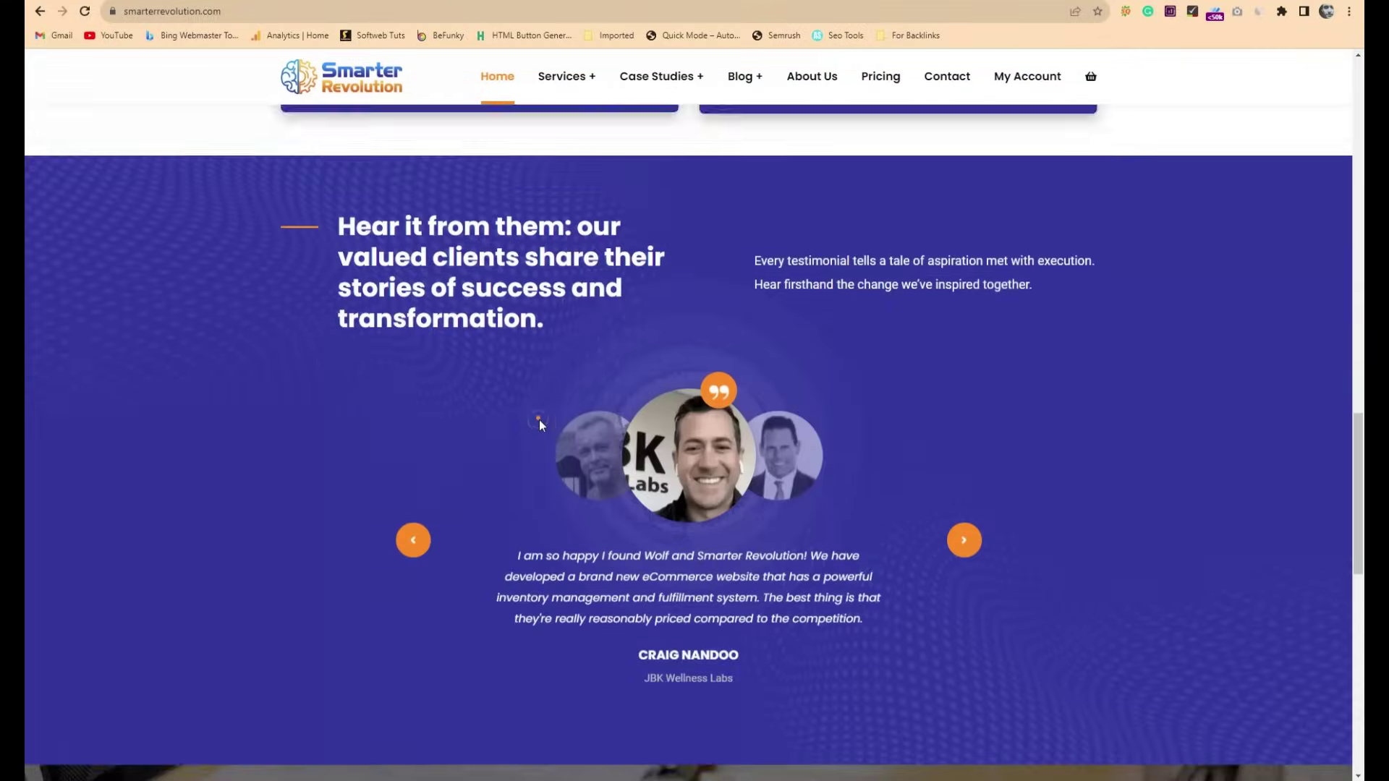
scroll(539, 425, up, 8)
scroll(540, 426, up, 10)
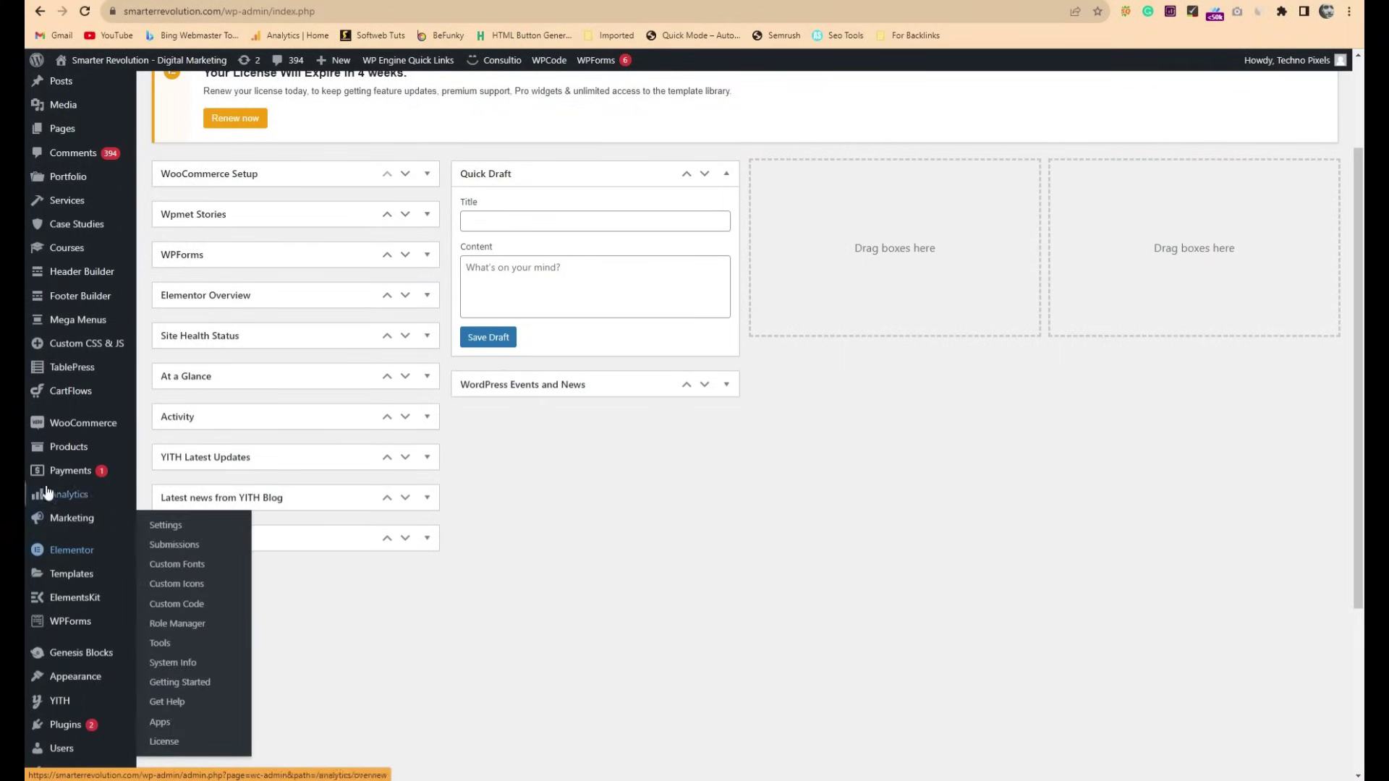
Open the Add Plugins page from the WordPress dashboard.
mouse_move(70, 688)
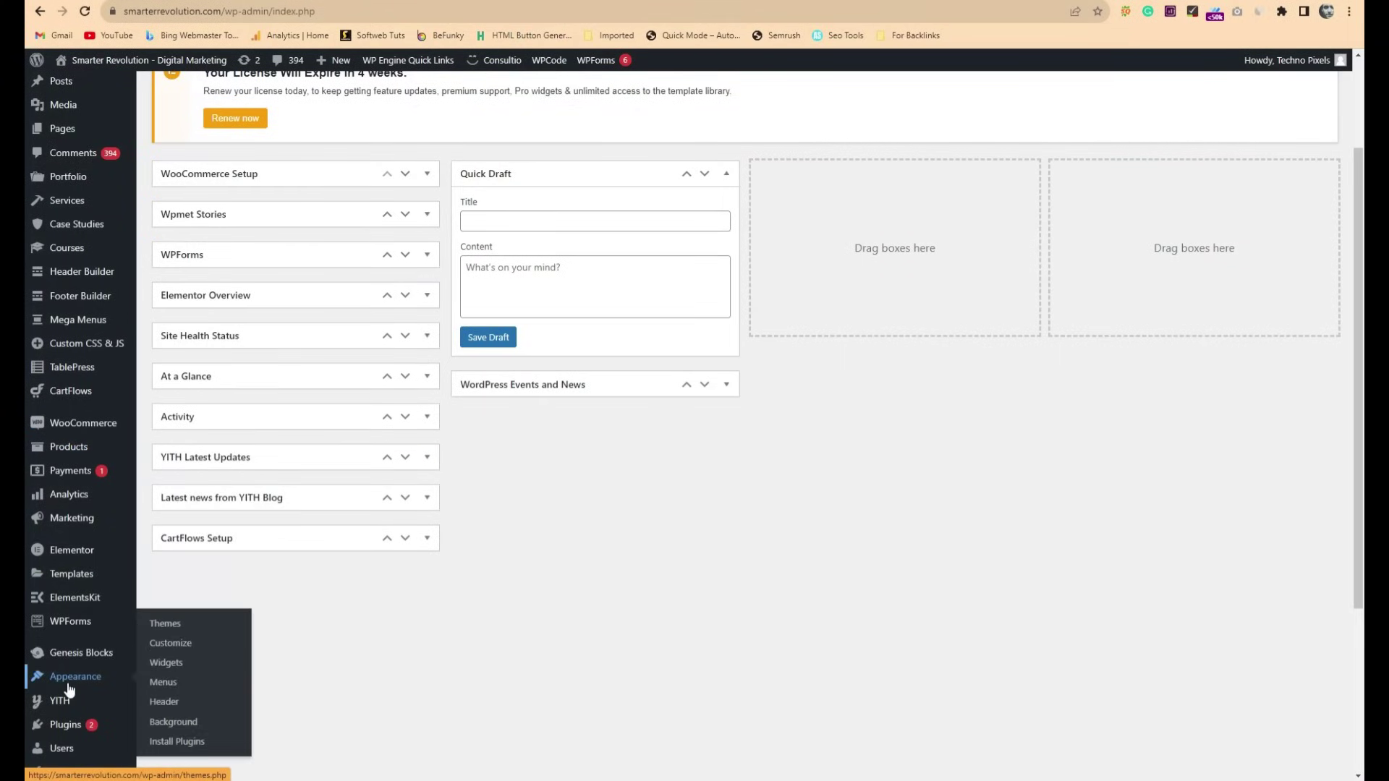
mouse_move(67, 727)
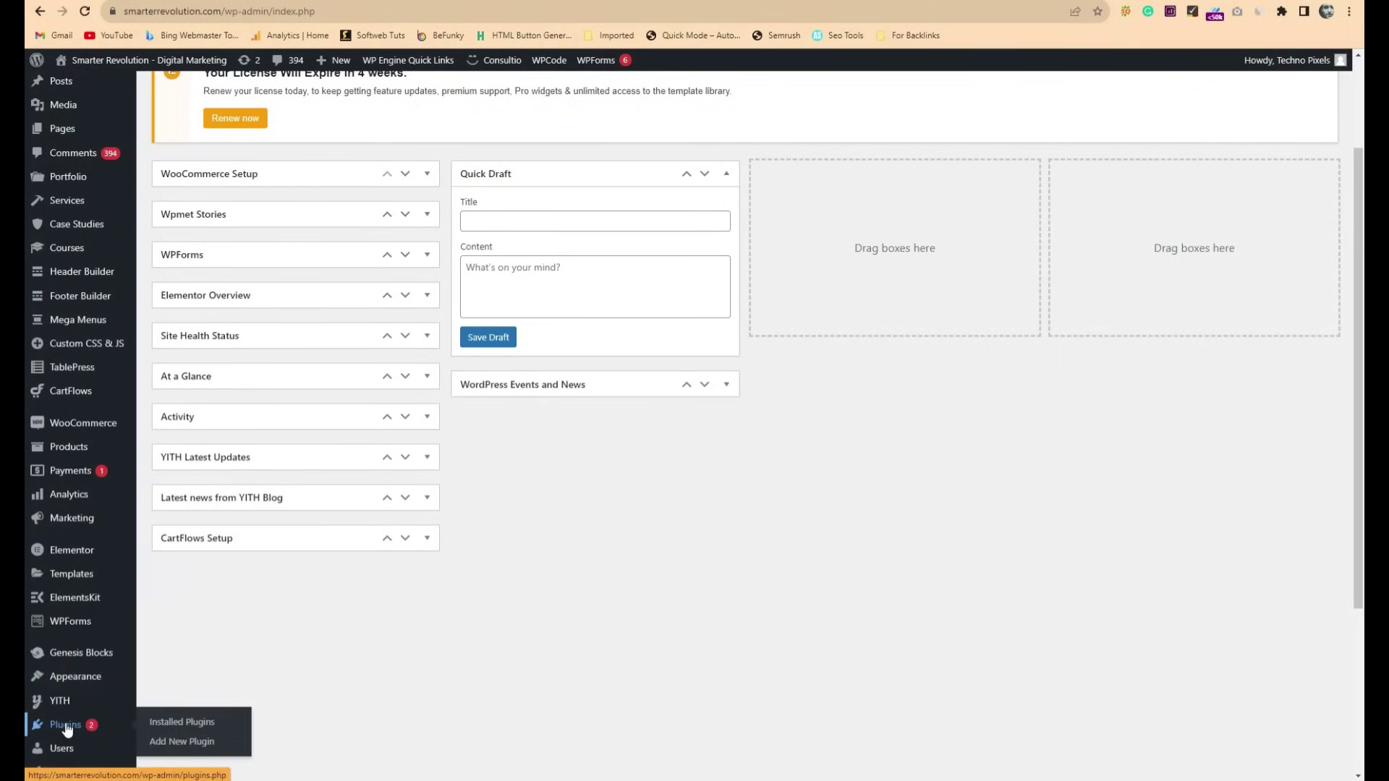
click(201, 723)
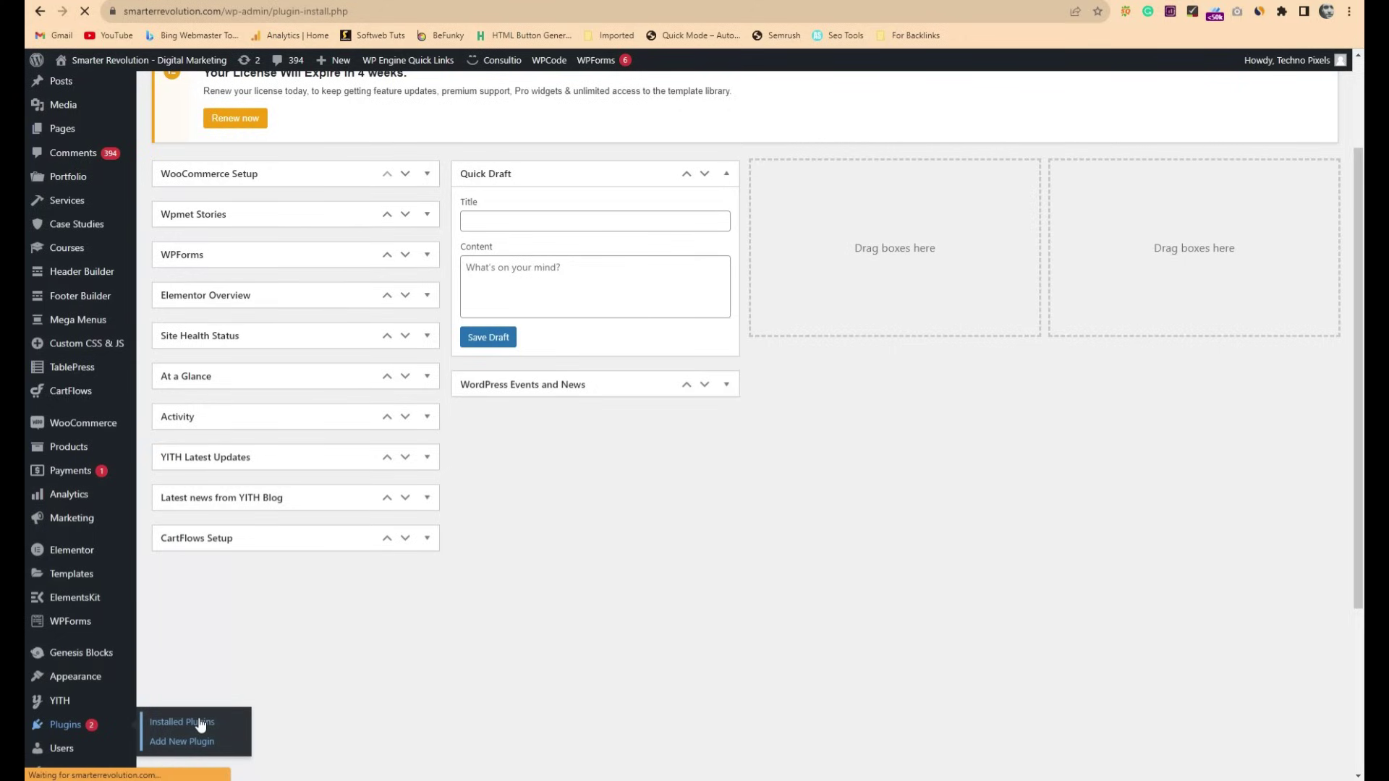
scroll(56, 598, down, 10)
mouse_move(56, 566)
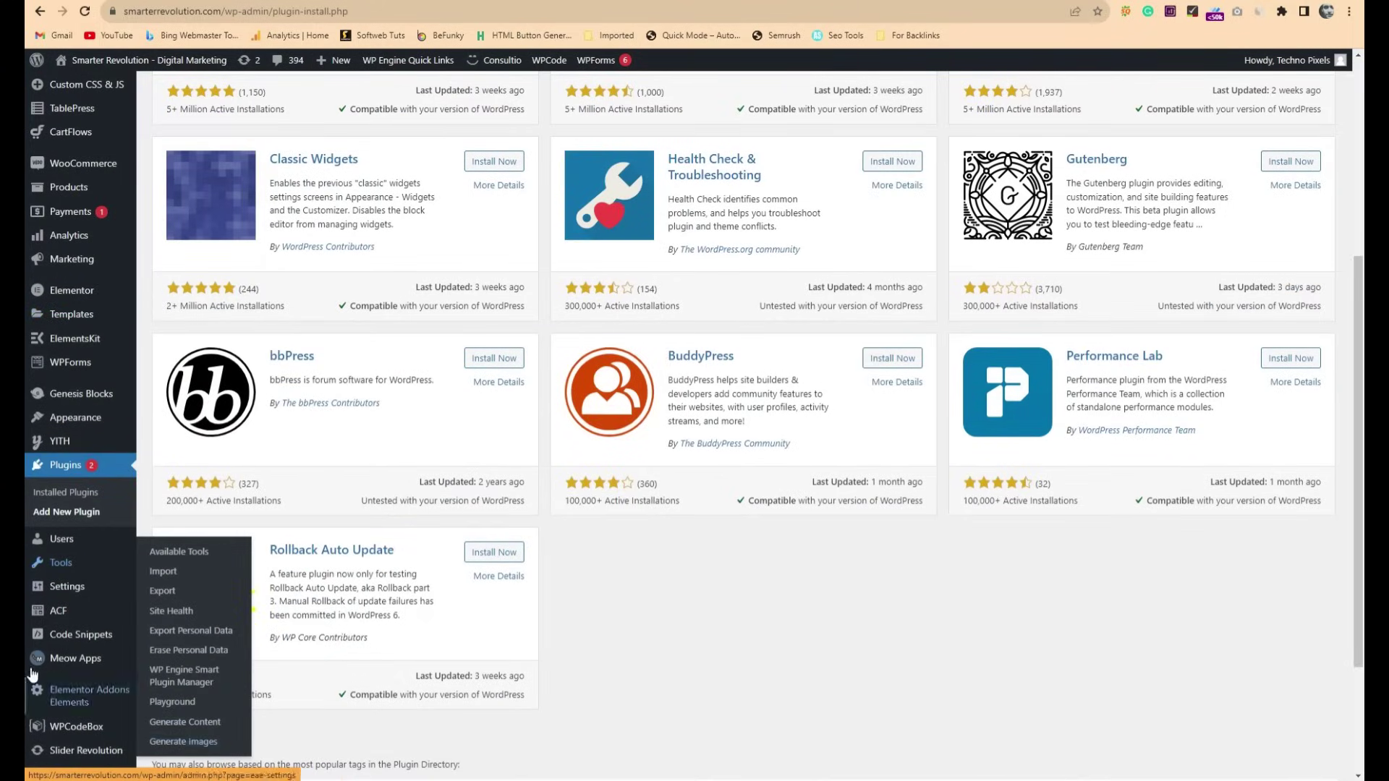
mouse_move(60, 591)
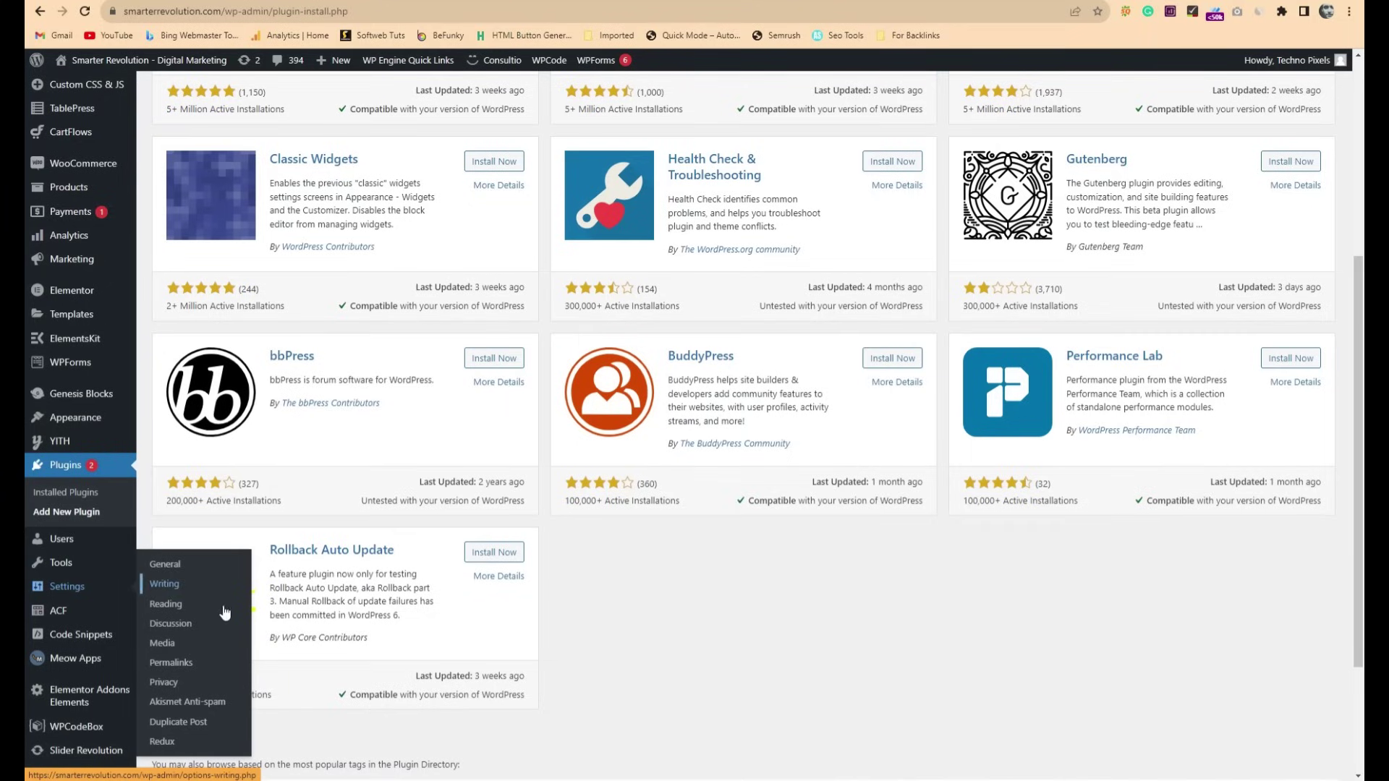
Search the plugin directory for "updraft plus", and install and activate UpdraftPlus: WordPress Backup & Migration Plugin.
scroll(713, 449, up, 5)
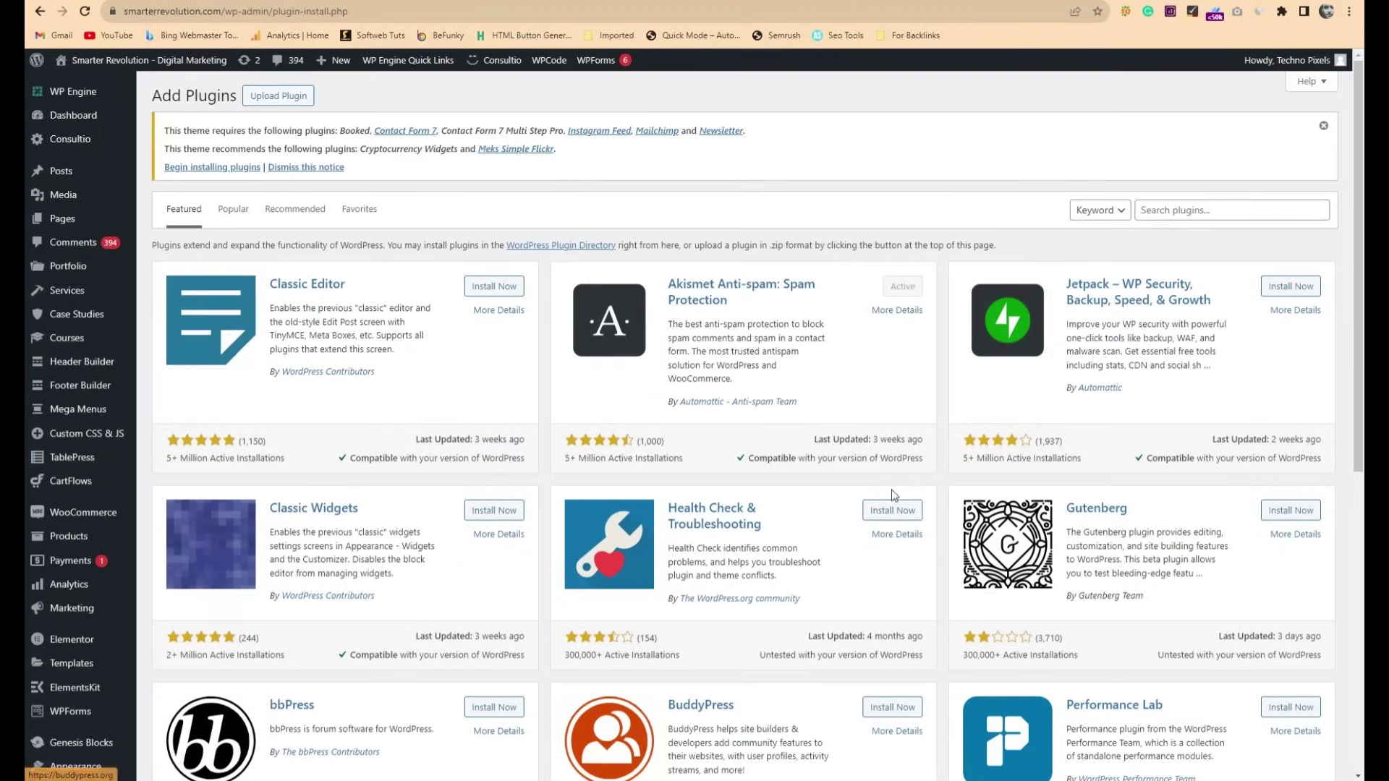
click(1206, 209)
text(updraft plus)
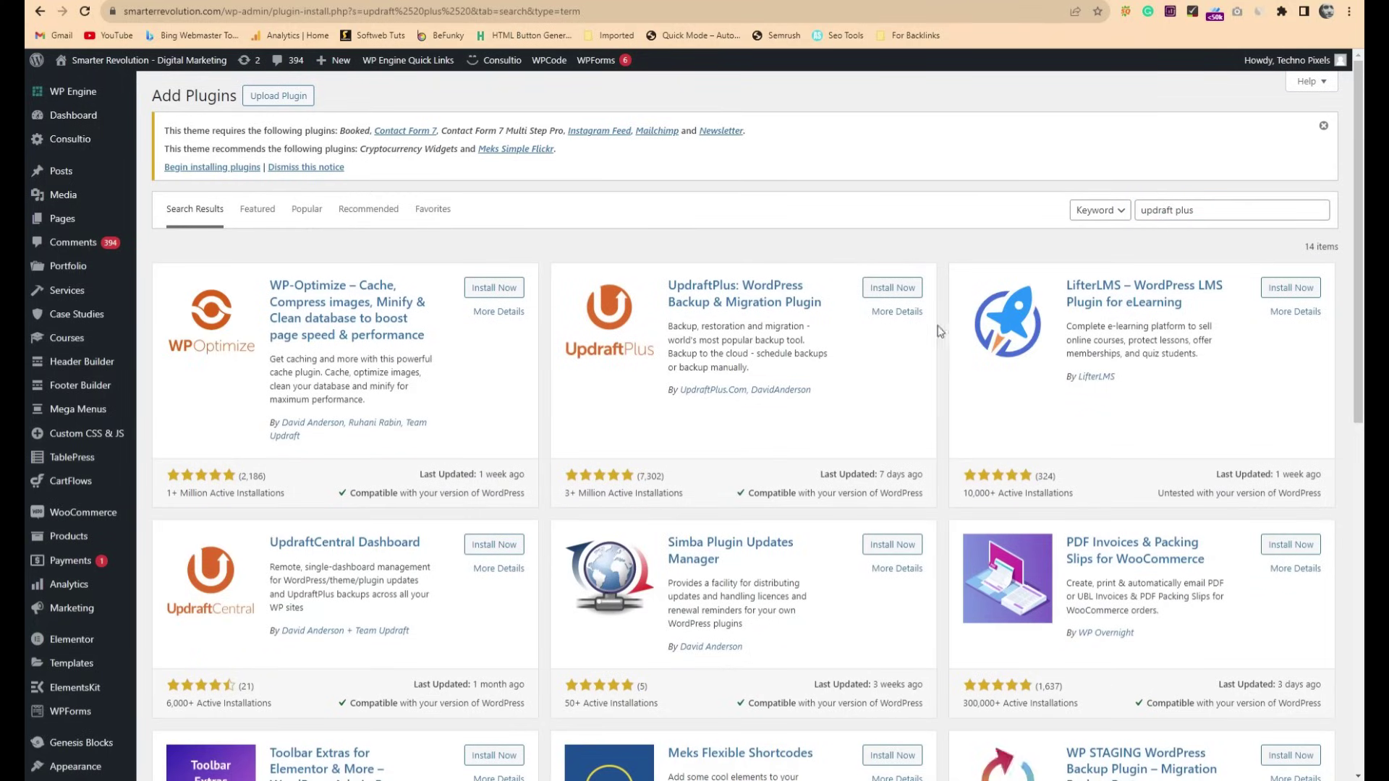
click(892, 288)
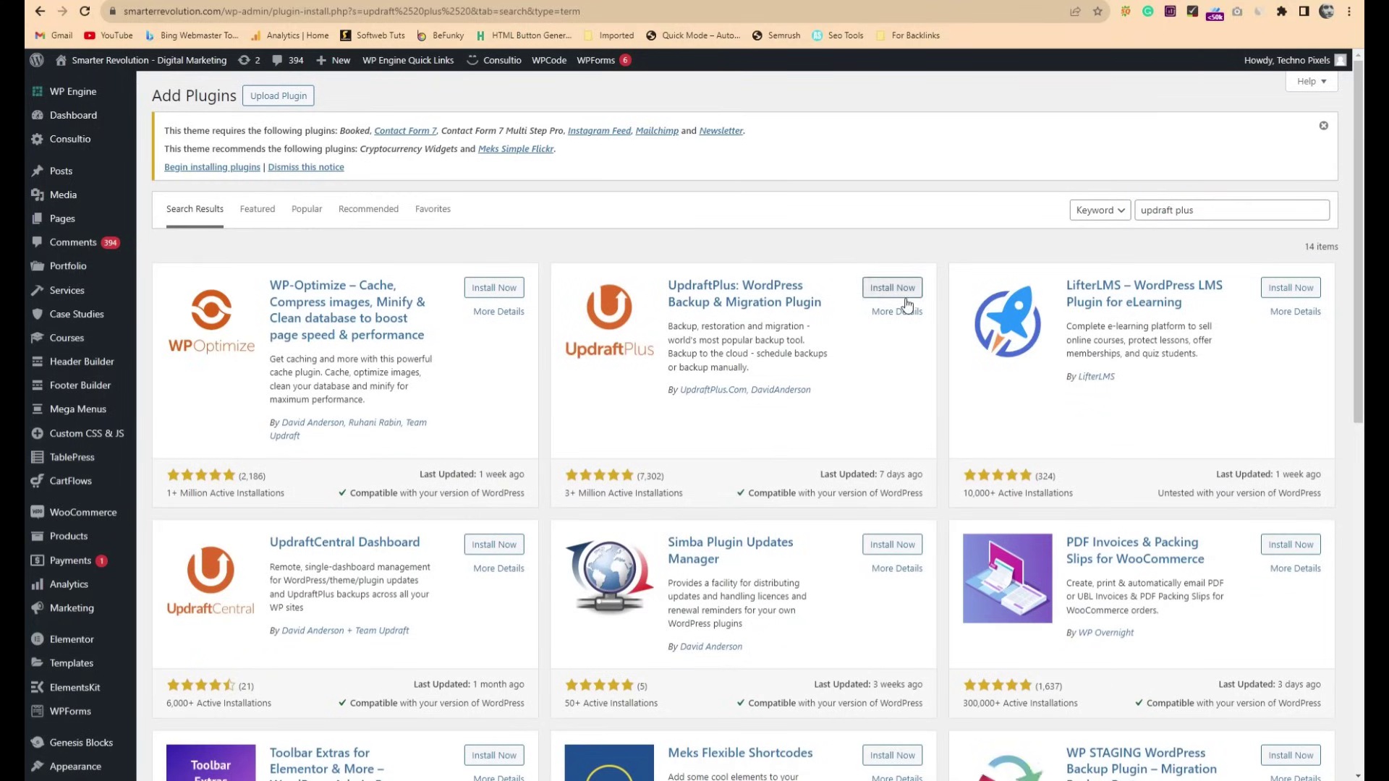
click(891, 293)
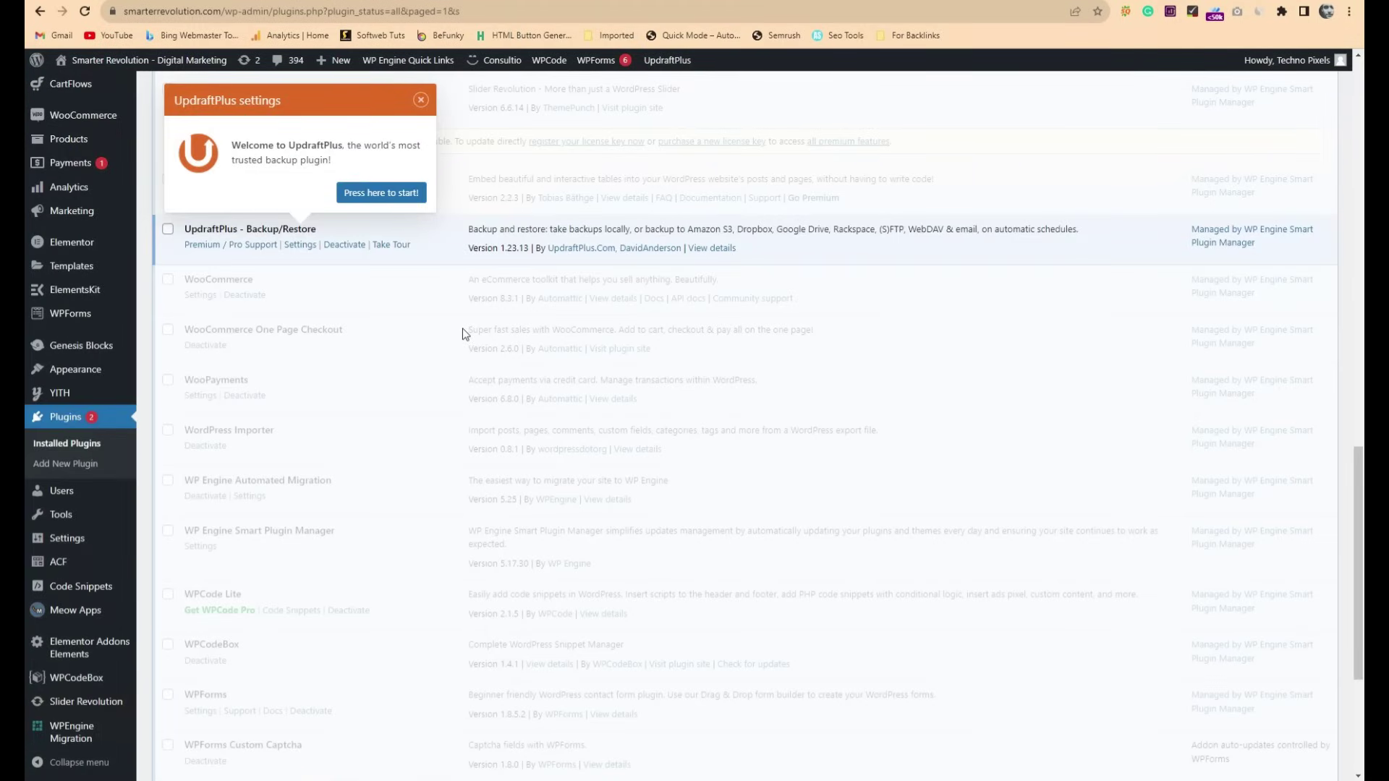
Dismiss the UpdraftPlus welcome pop-up on the installed plugins page.
scroll(465, 334, up, 9)
scroll(466, 334, down, 11)
scroll(465, 333, up, 4)
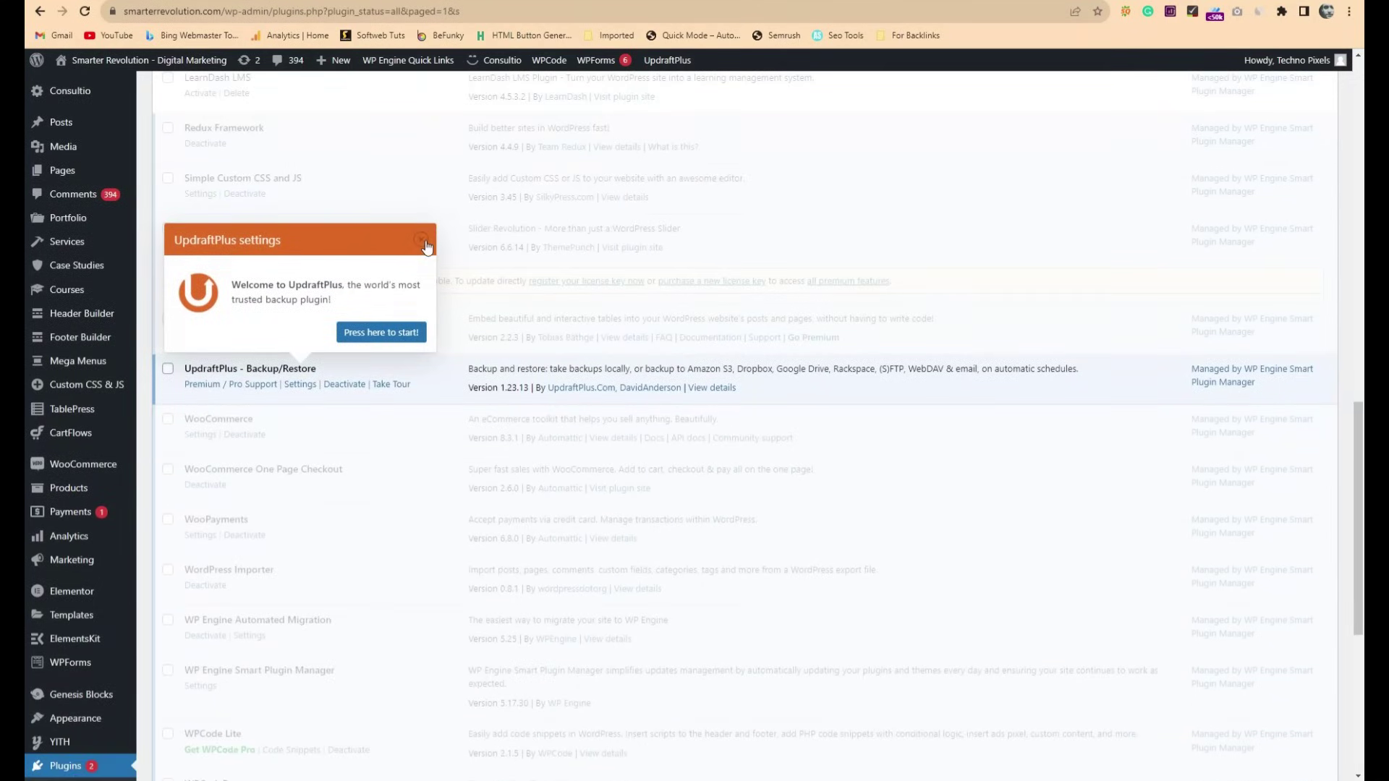
scroll(93, 658, down, 6)
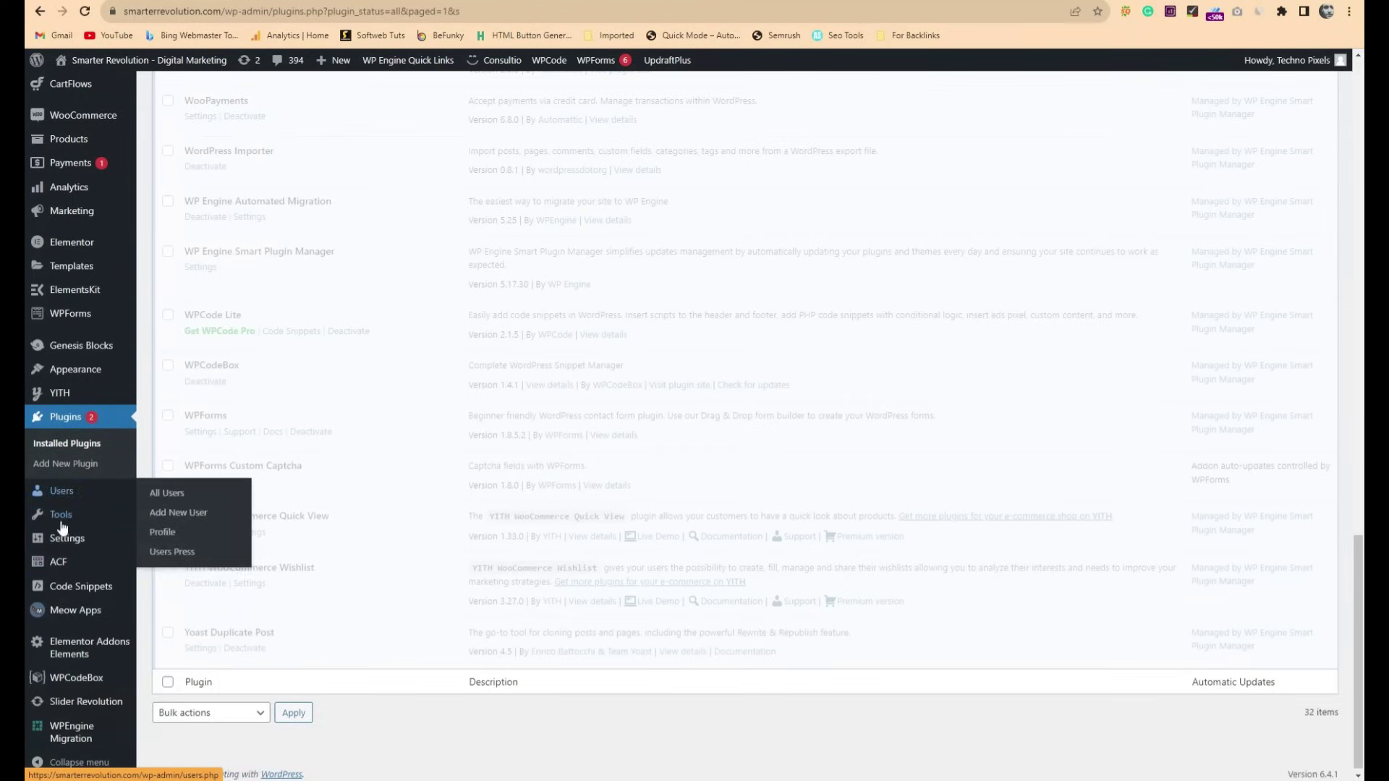
mouse_move(64, 544)
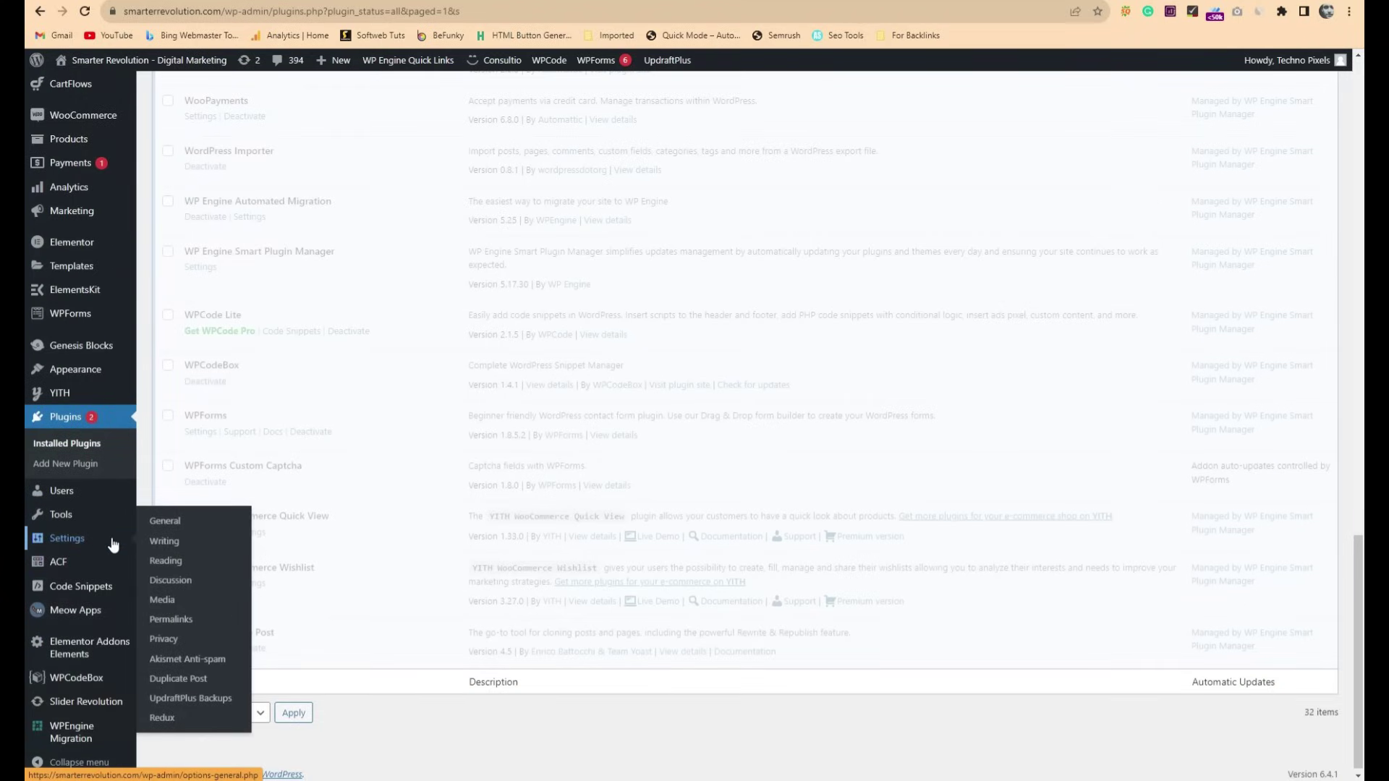
mouse_move(86, 520)
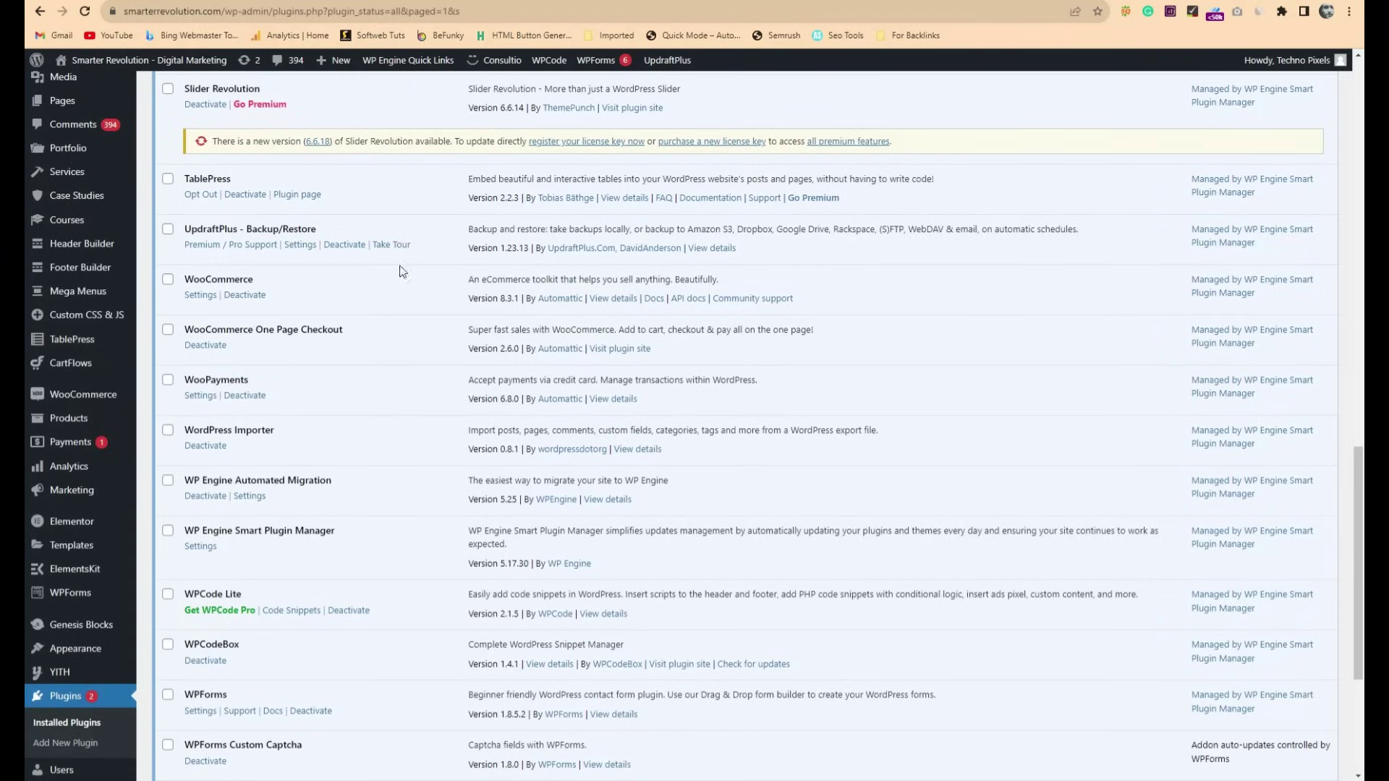
Locate UpdraftPlus - Backup/Restore in the installed plugins list and open its settings page.
scroll(191, 321, up, 2)
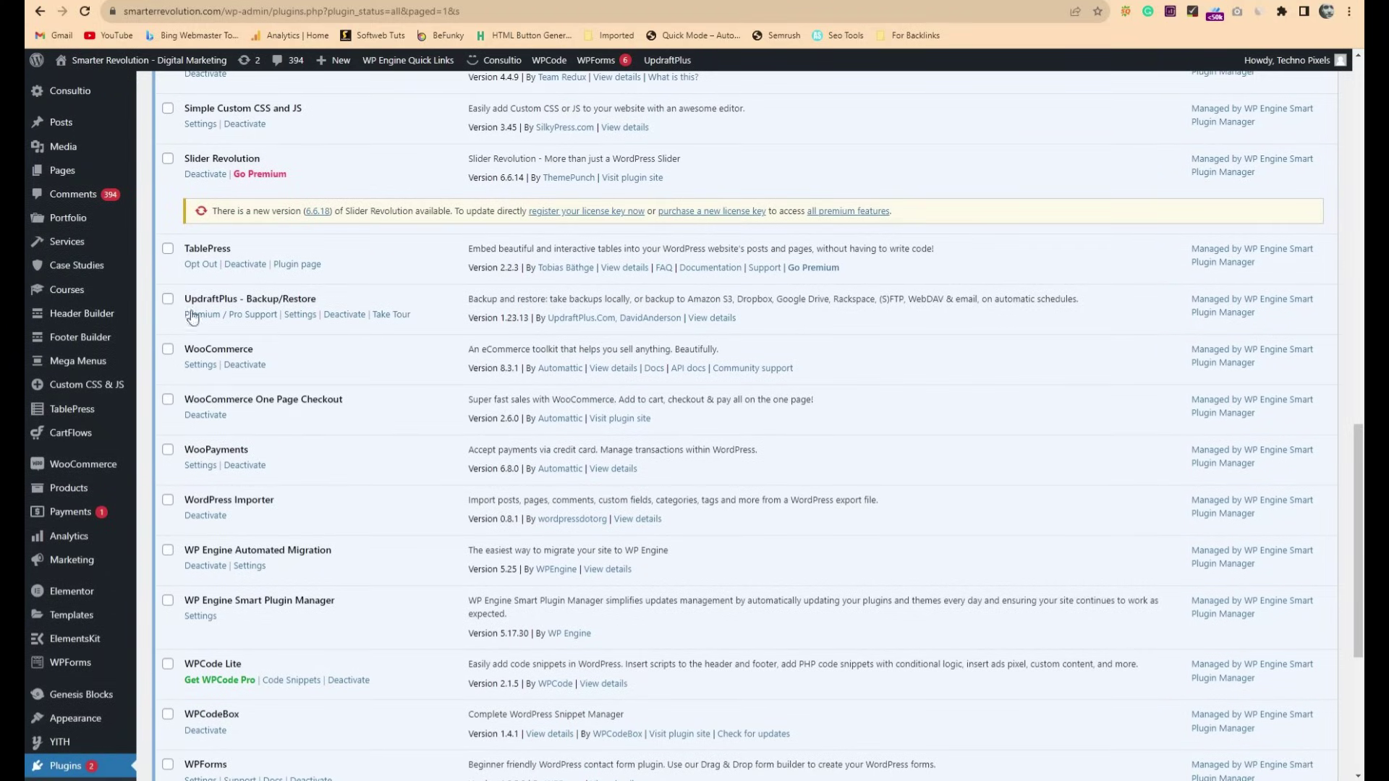
drag(186, 308, 351, 303)
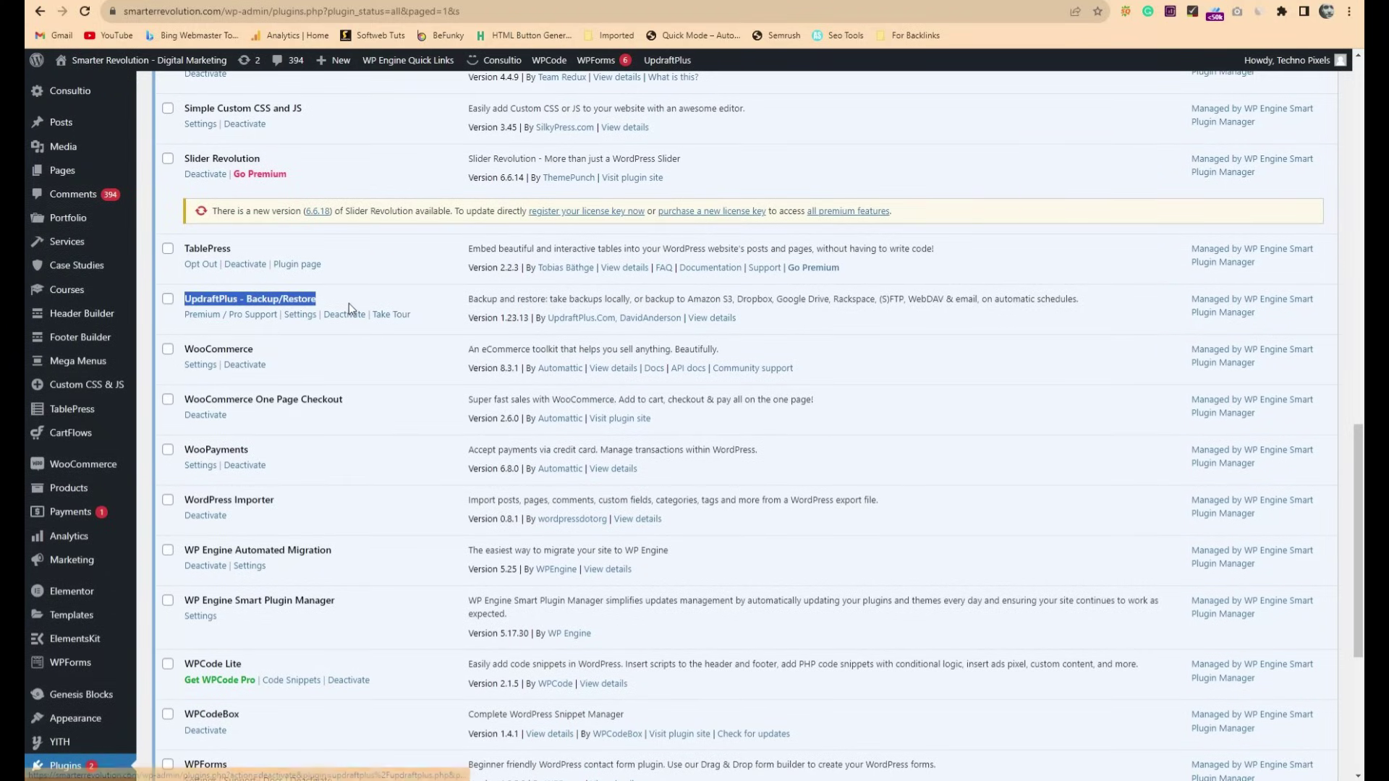
scroll(181, 470, down, 4)
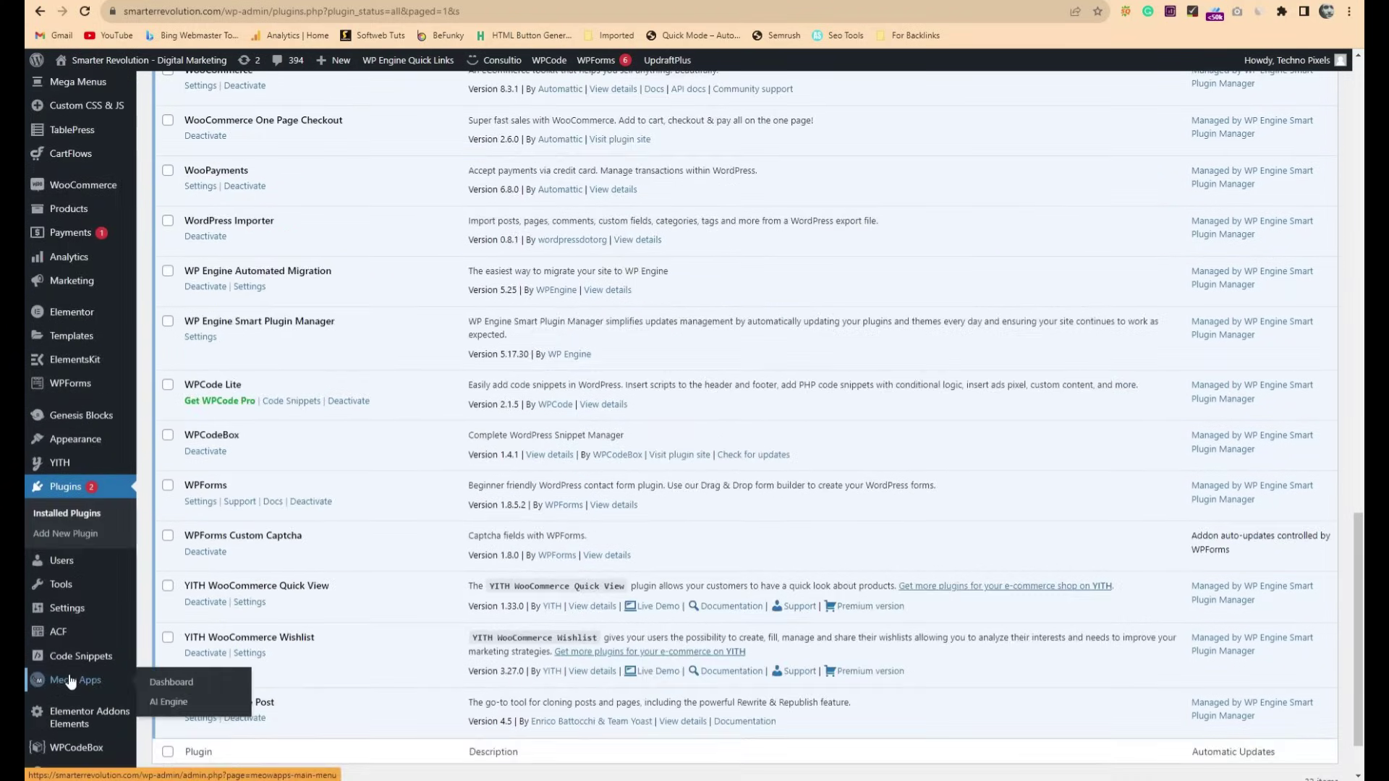
scroll(280, 605, up, 3)
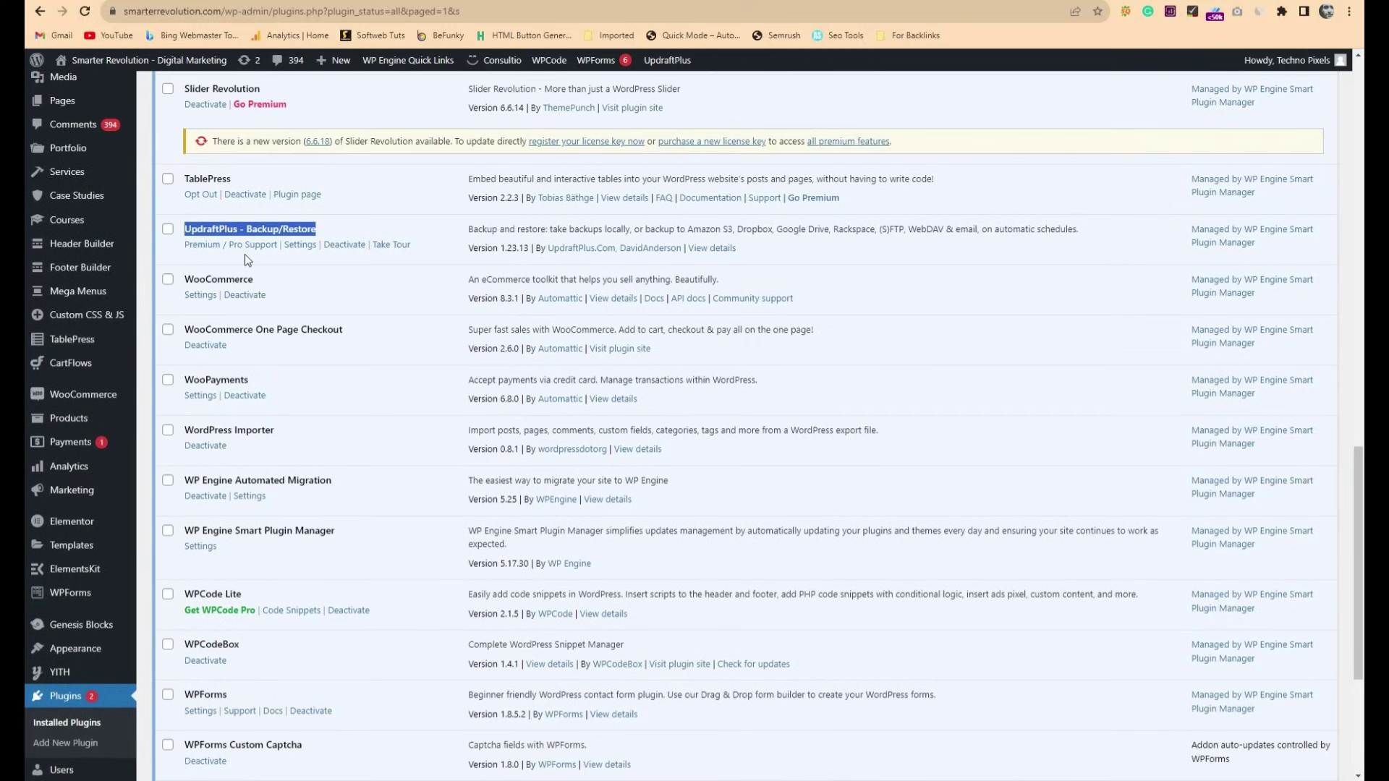
click(293, 247)
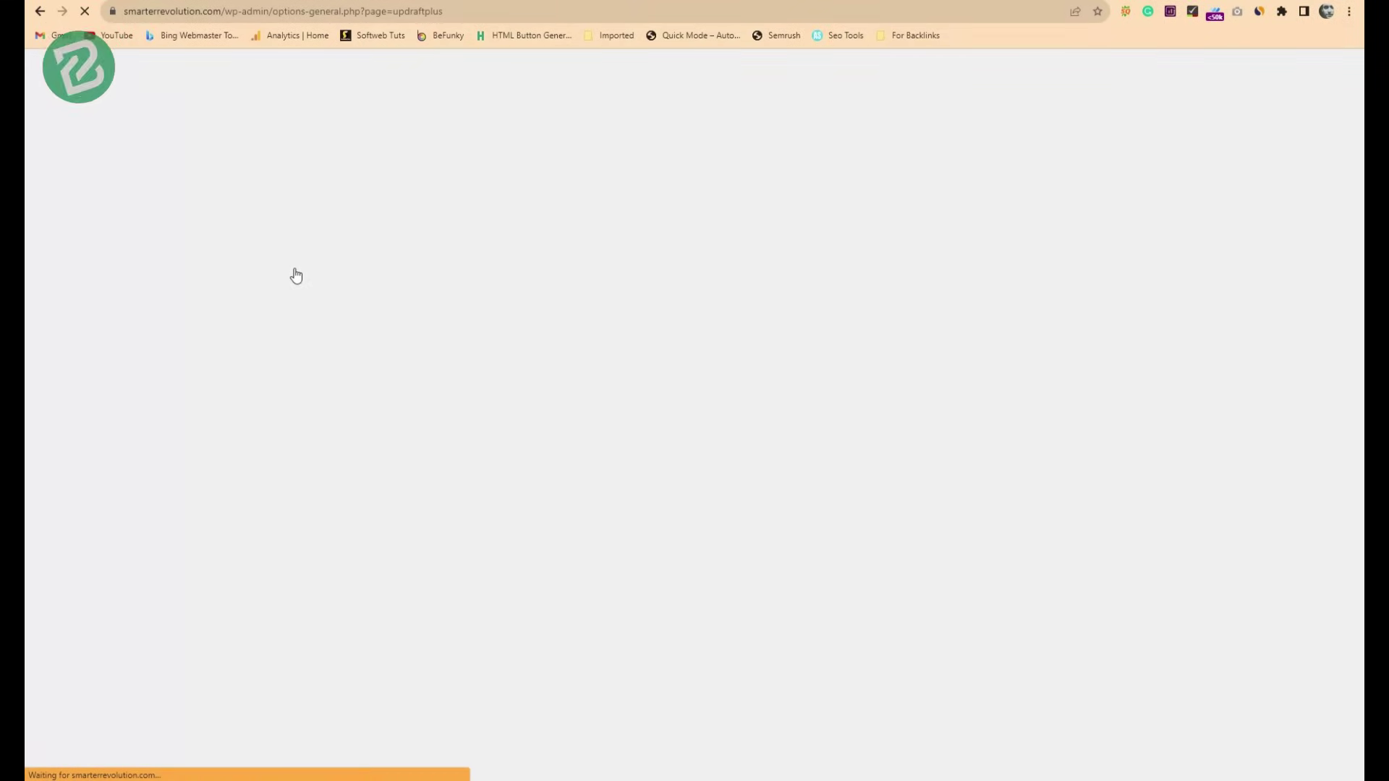
Look over the UpdraftPlus Backup / Restore overview and open the plugin's backup schedule and storage settings.
scroll(501, 386, down, 8)
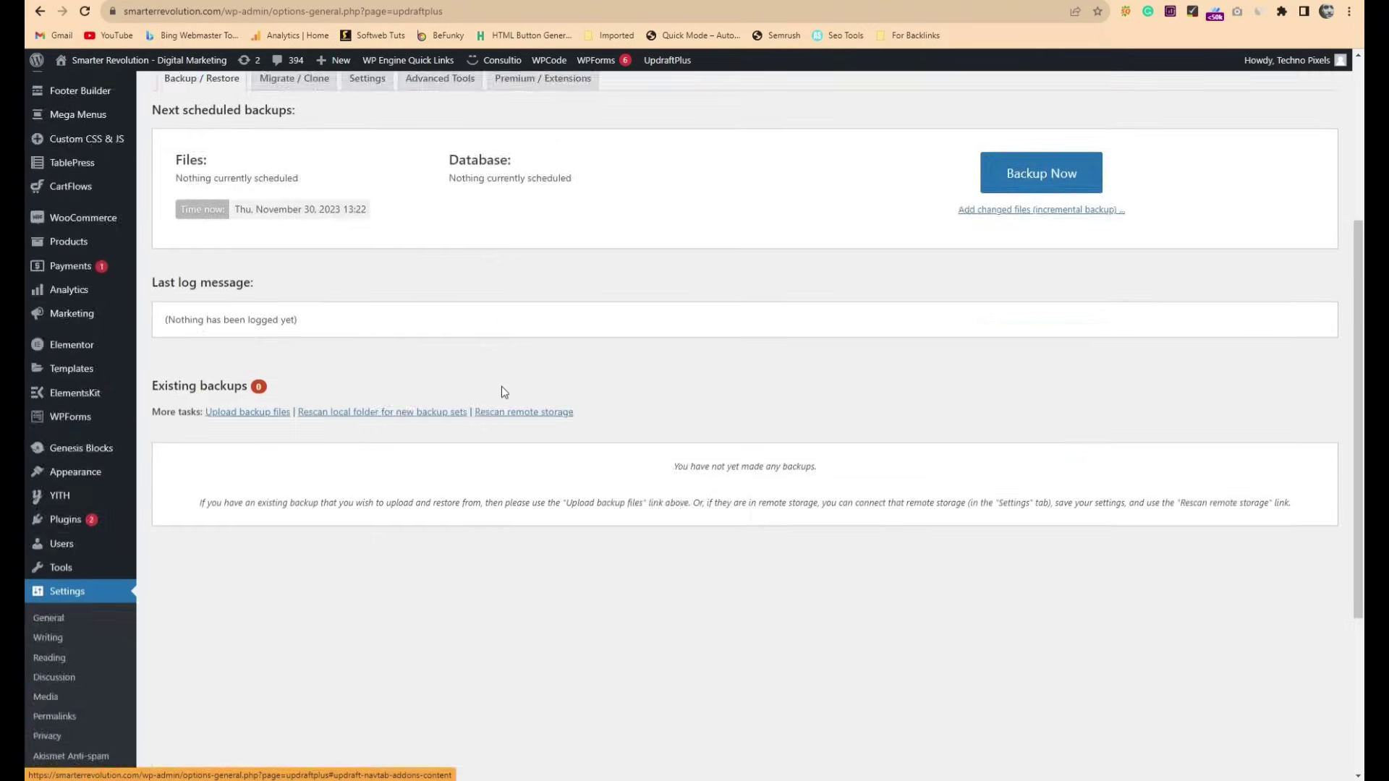
scroll(897, 586, up, 7)
scroll(482, 524, up, 1)
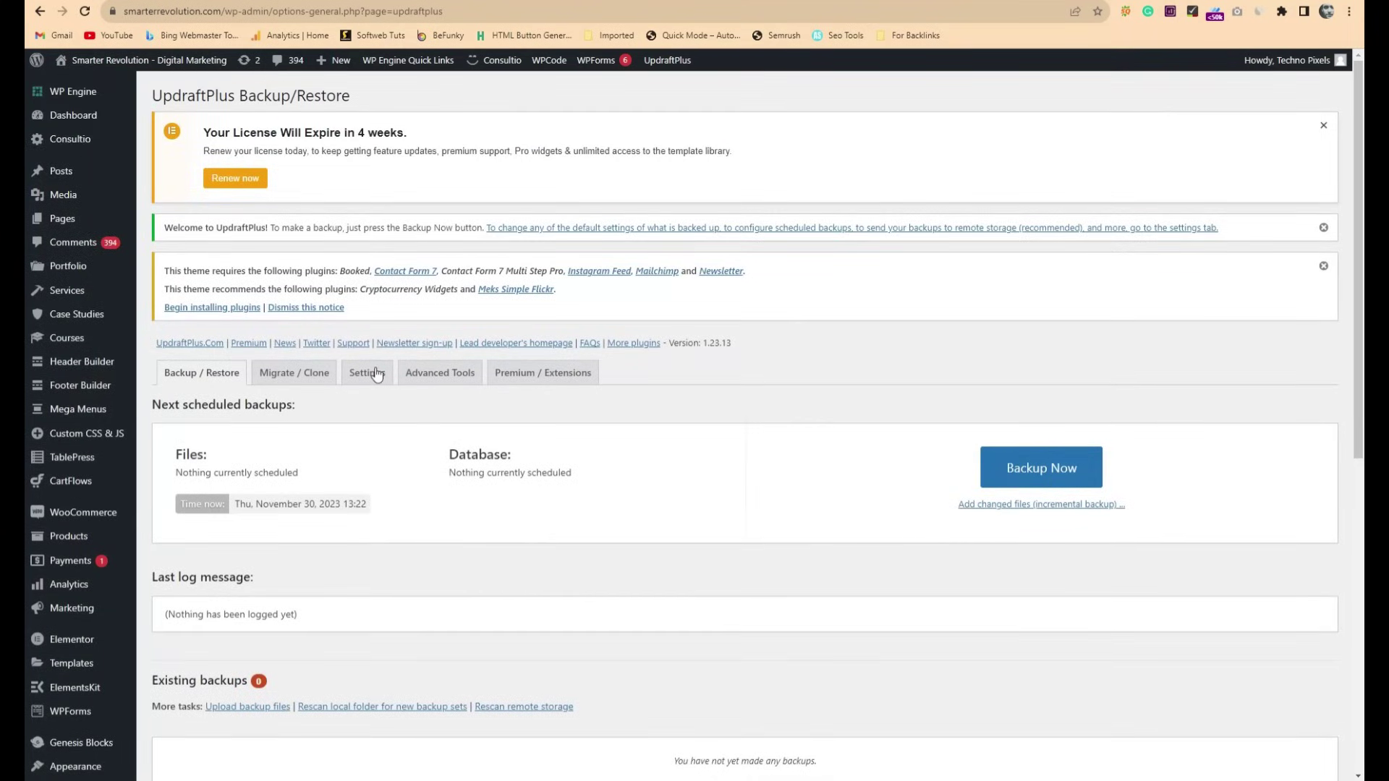
click(355, 377)
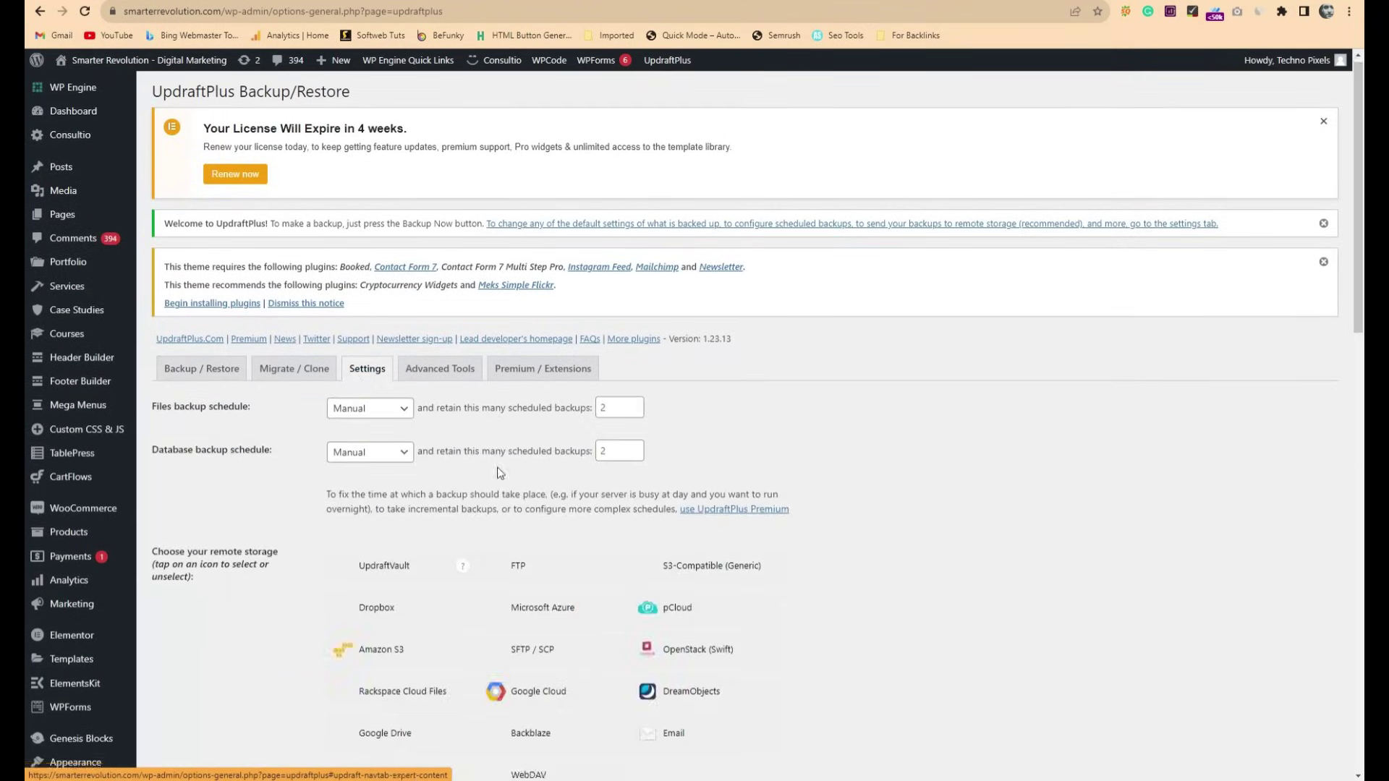
Choose Google Drive as the remote storage for backups and save the UpdraftPlus settings.
scroll(499, 474, down, 6)
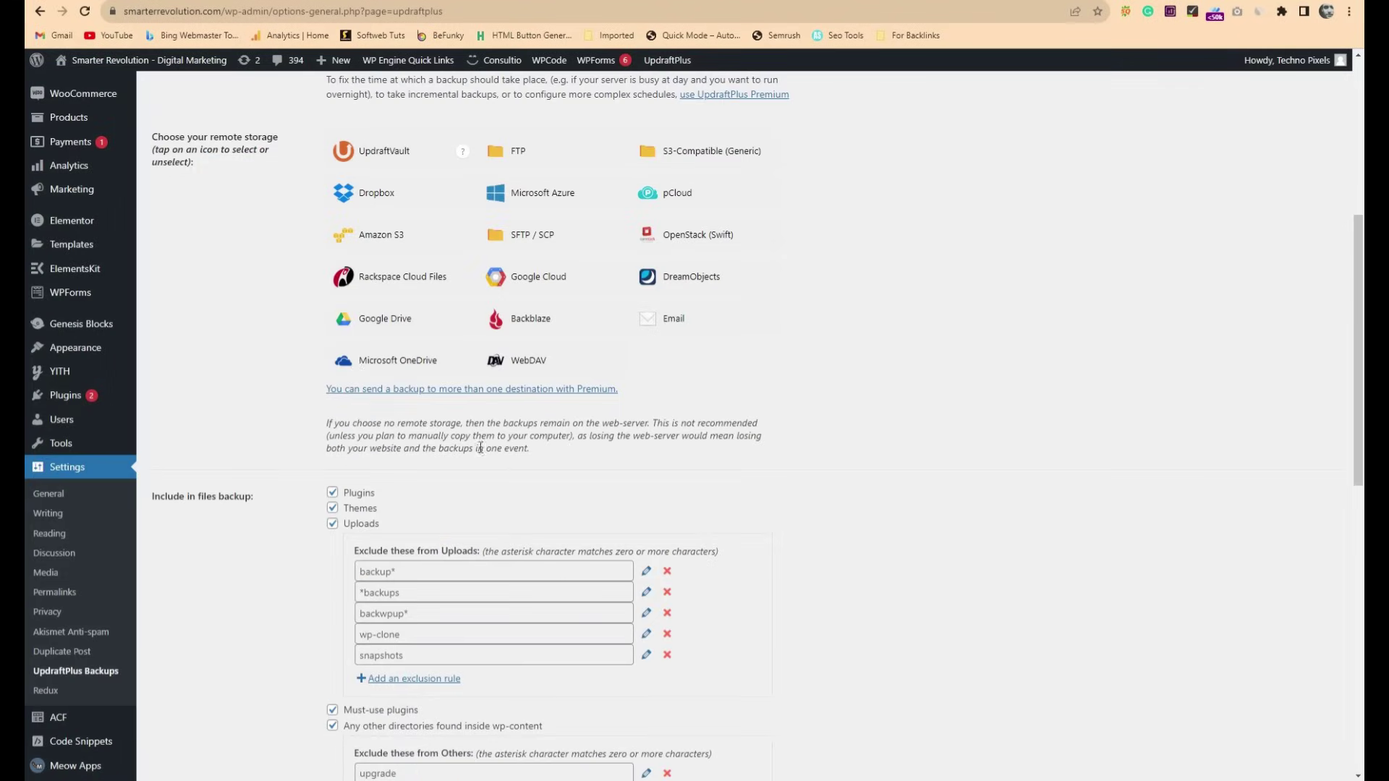
click(376, 327)
scroll(367, 337, down, 4)
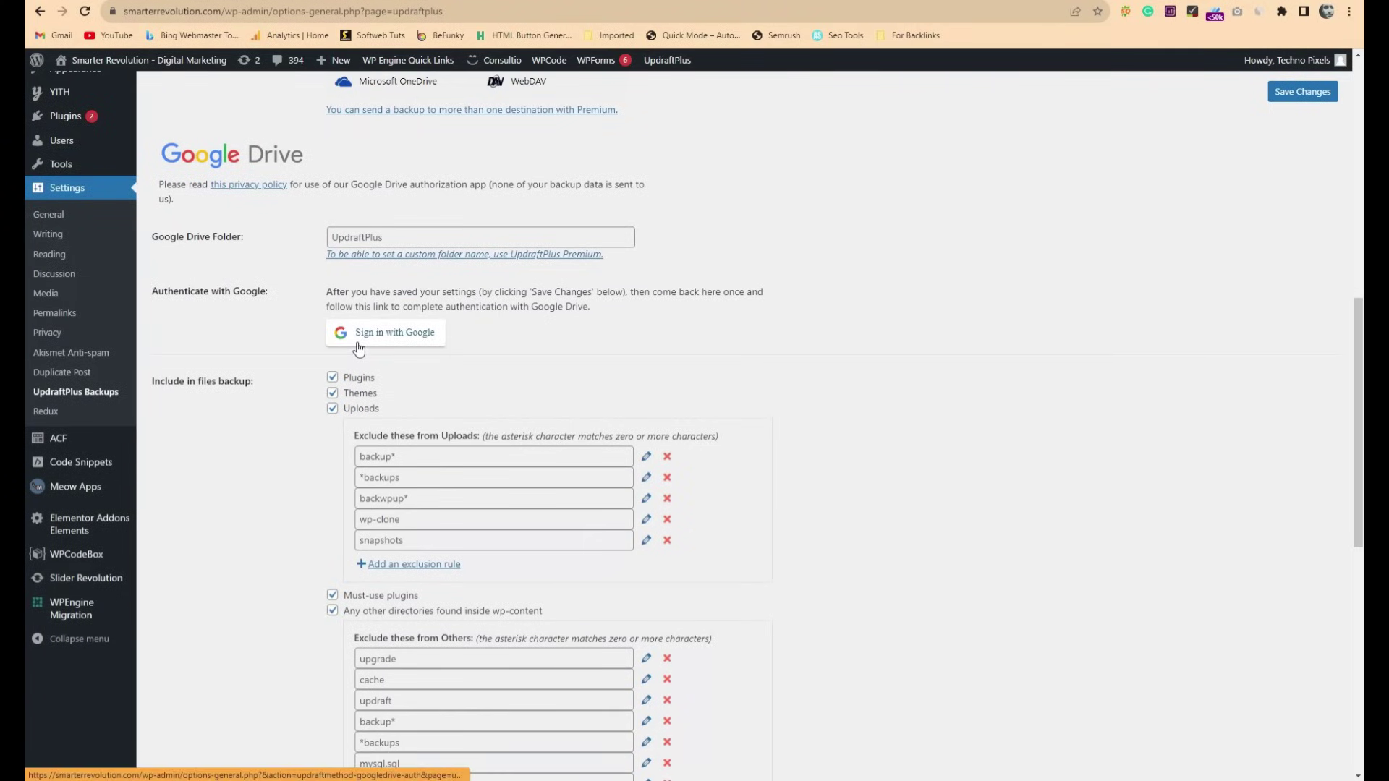
scroll(360, 349, down, 10)
click(362, 561)
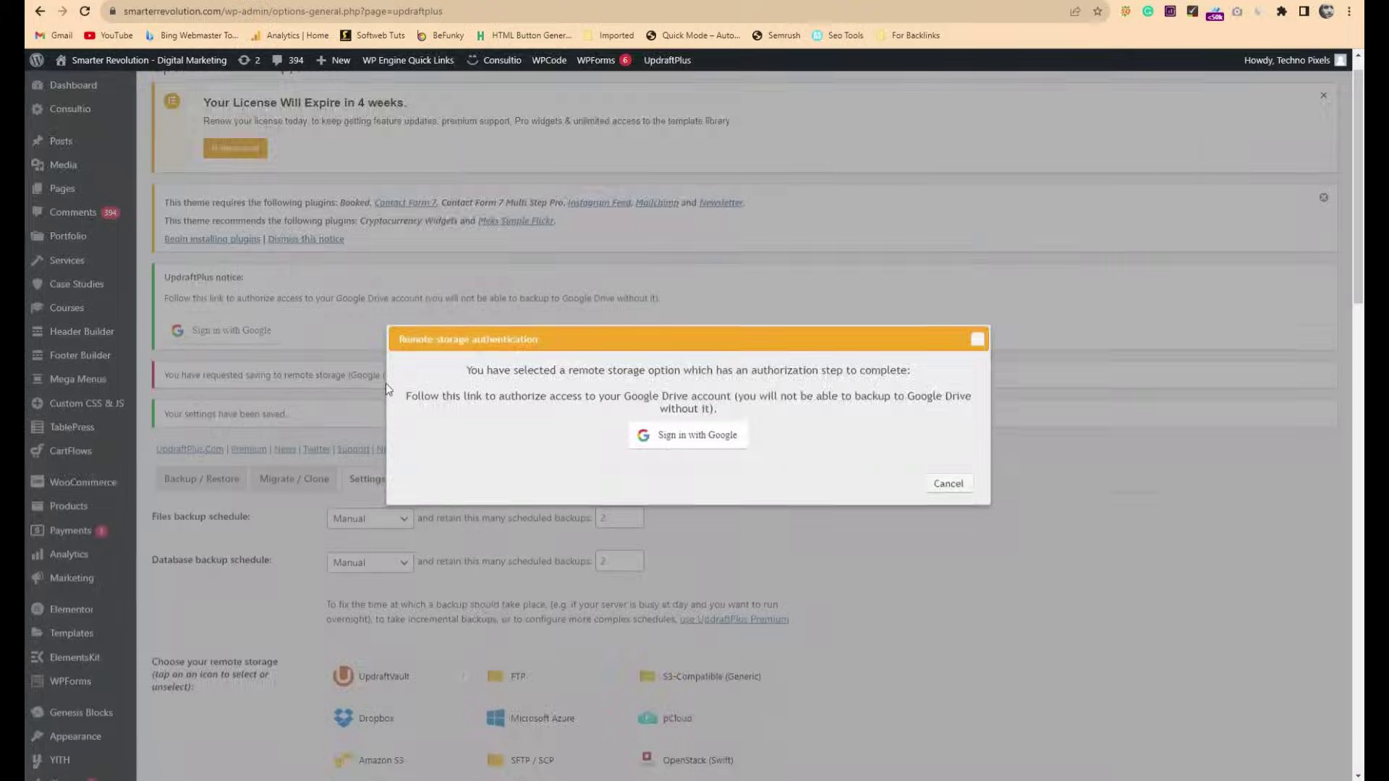
Sign in with the Google account, allow UpdraftPlus access to its Google Drive, and complete the remote storage setup.
click(660, 442)
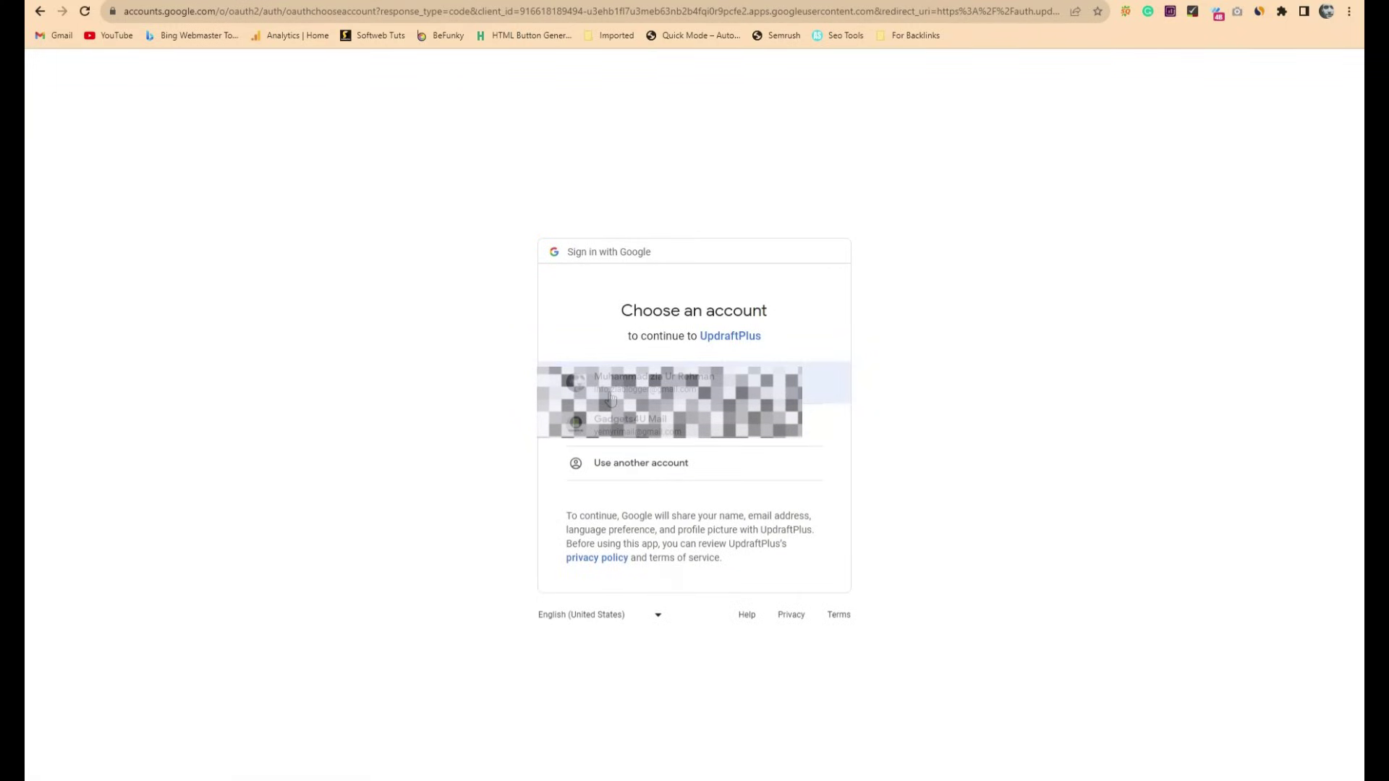
click(611, 398)
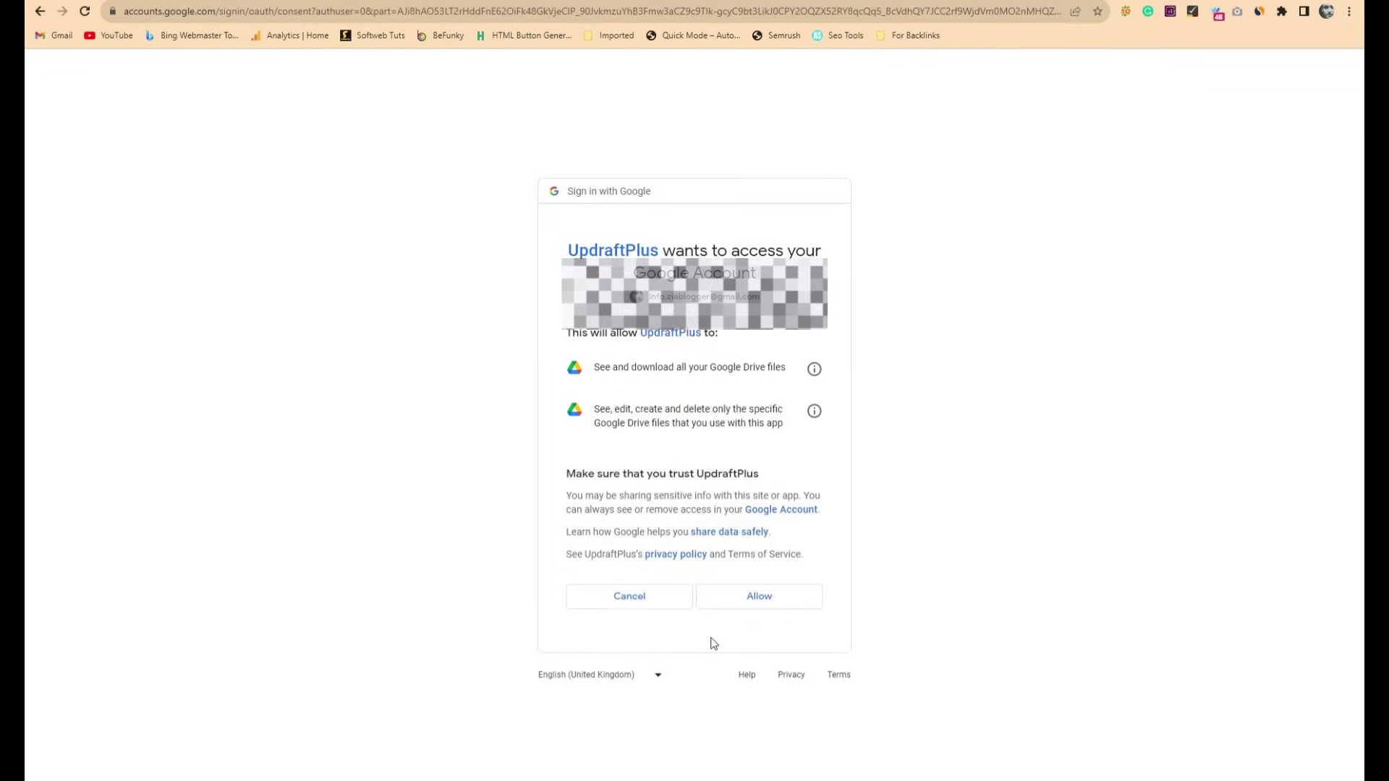
click(745, 597)
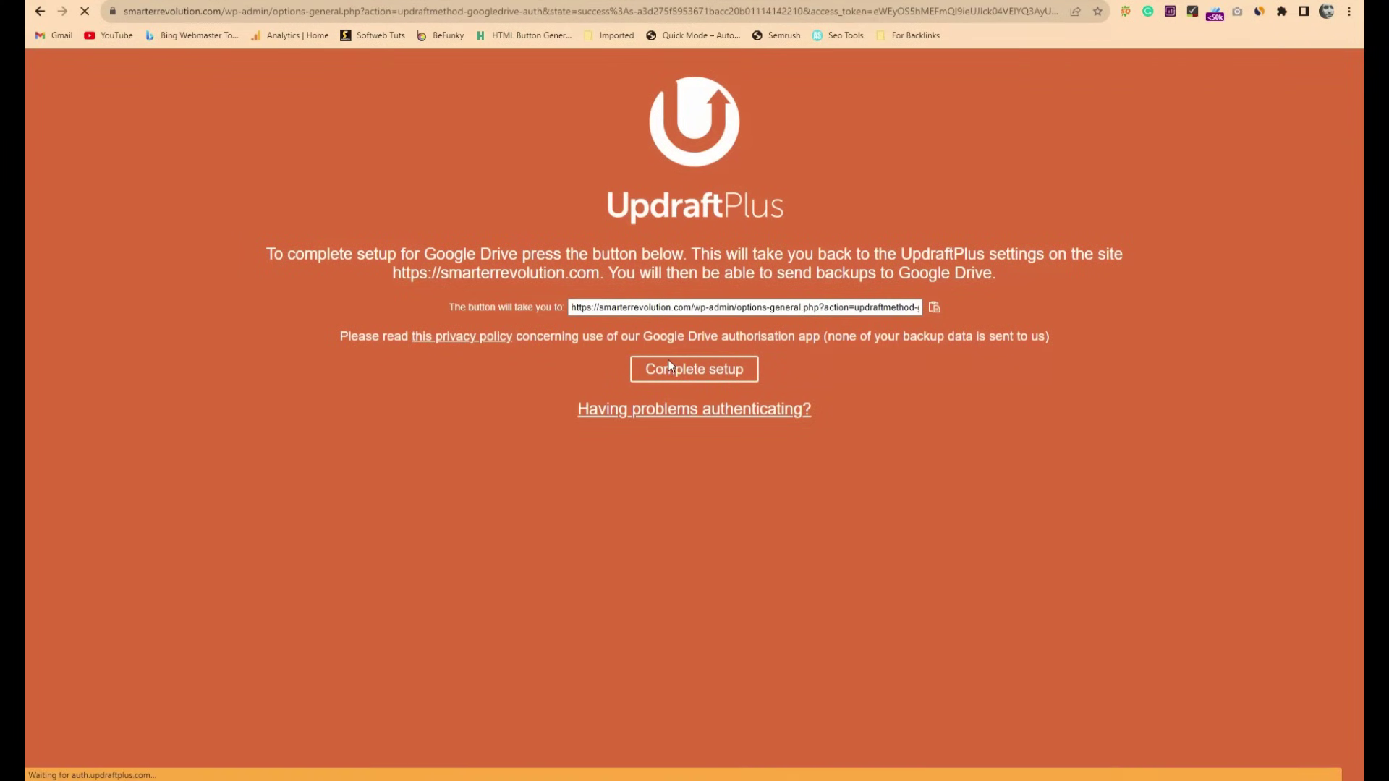
scroll(515, 425, down, 9)
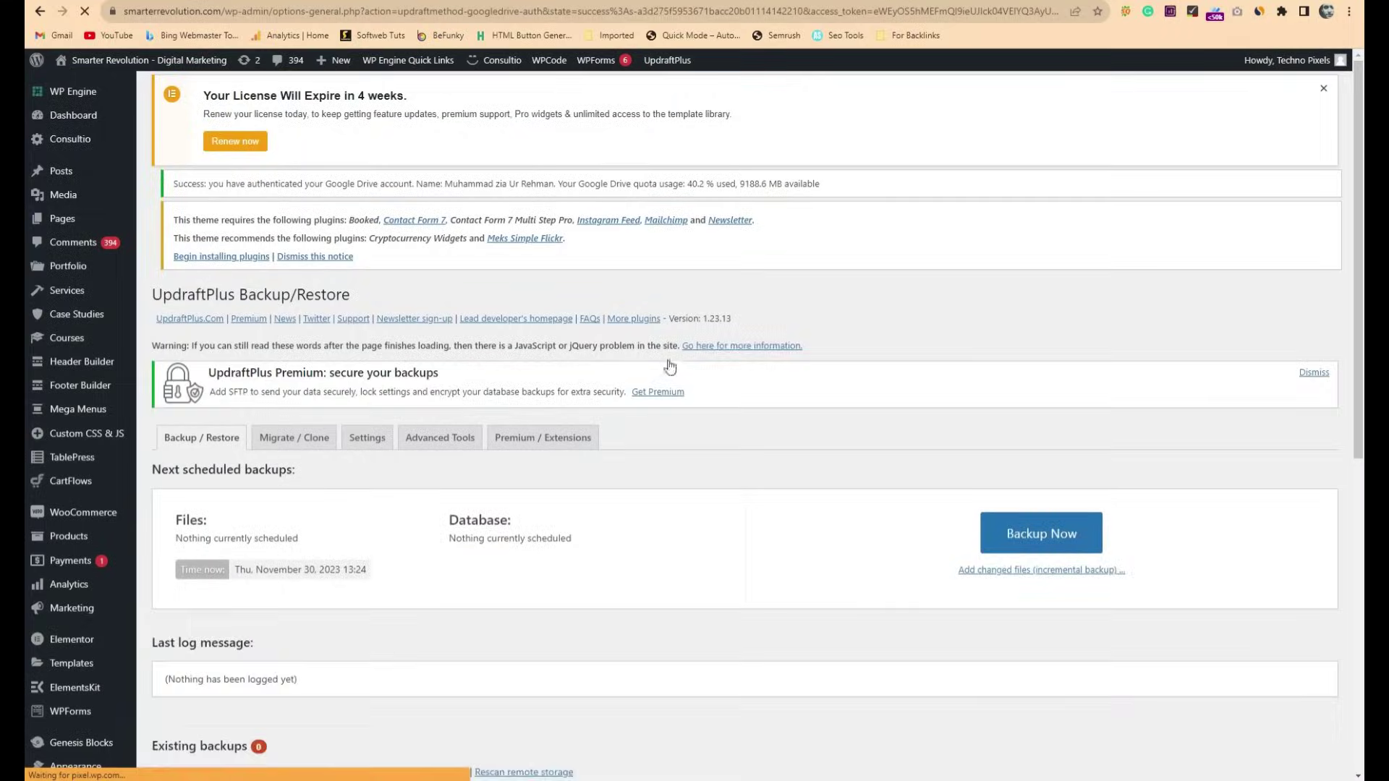
scroll(430, 405, up, 4)
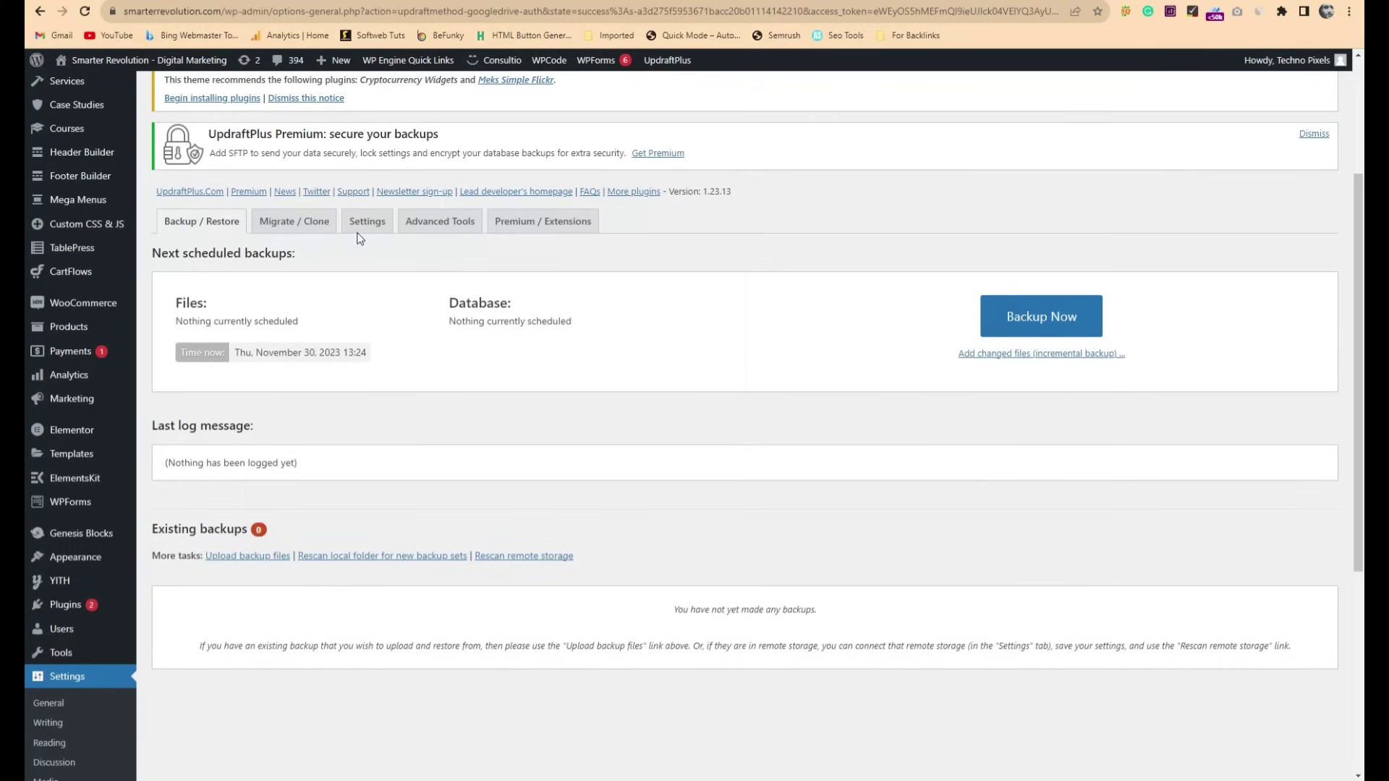
Set both the files backup schedule and the database backup schedule to Weekly in the UpdraftPlus settings.
click(357, 232)
scroll(501, 489, down, 1)
click(369, 191)
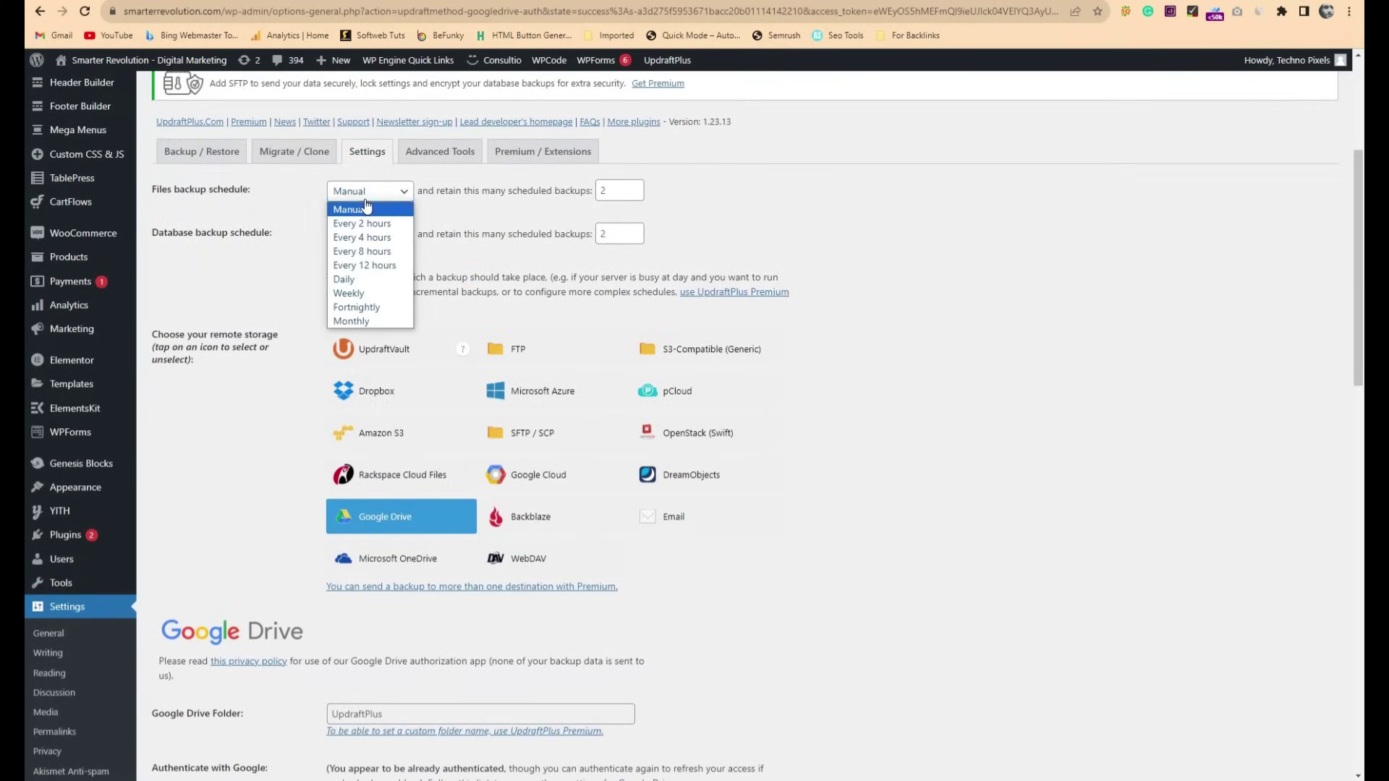
click(362, 293)
click(371, 235)
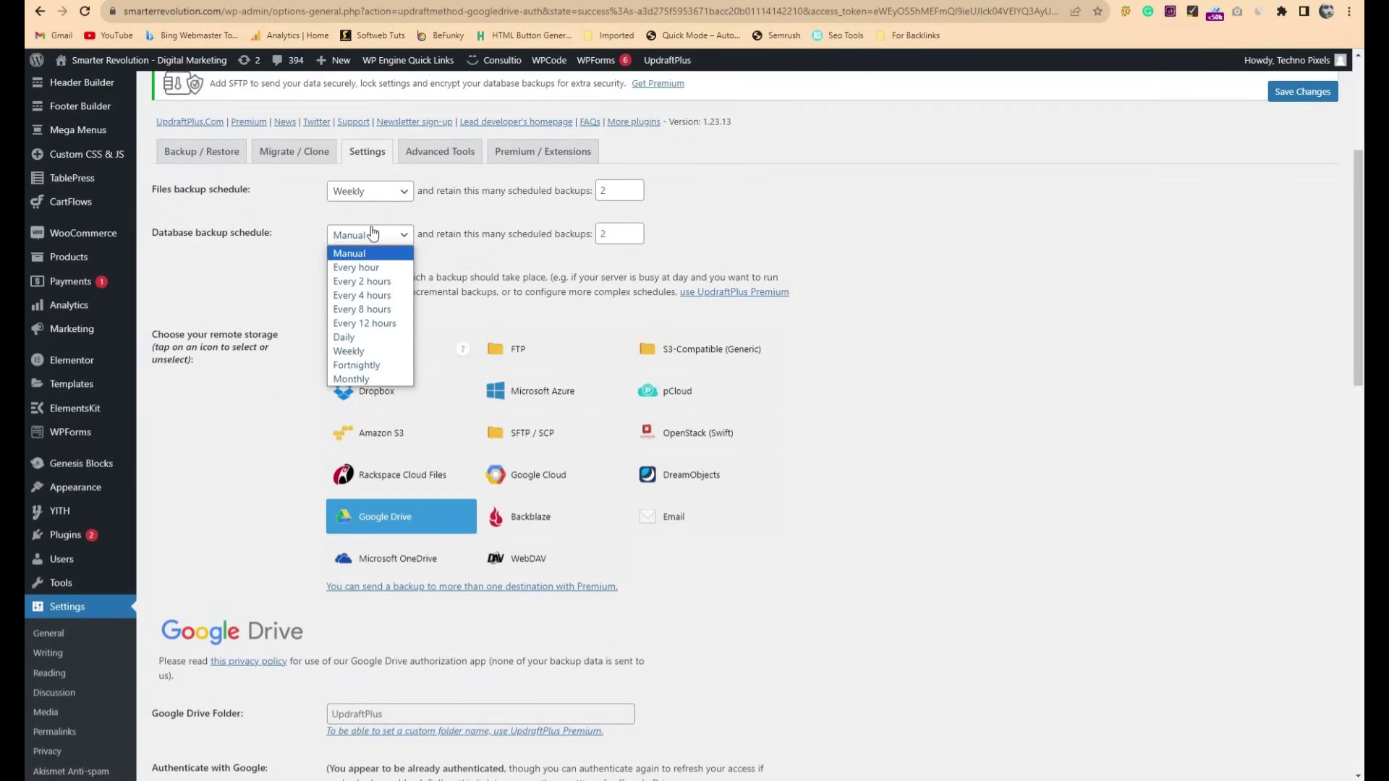
click(360, 353)
Keep 2 retained scheduled backups for both files and database, and save the UpdraftPlus settings.
click(613, 192)
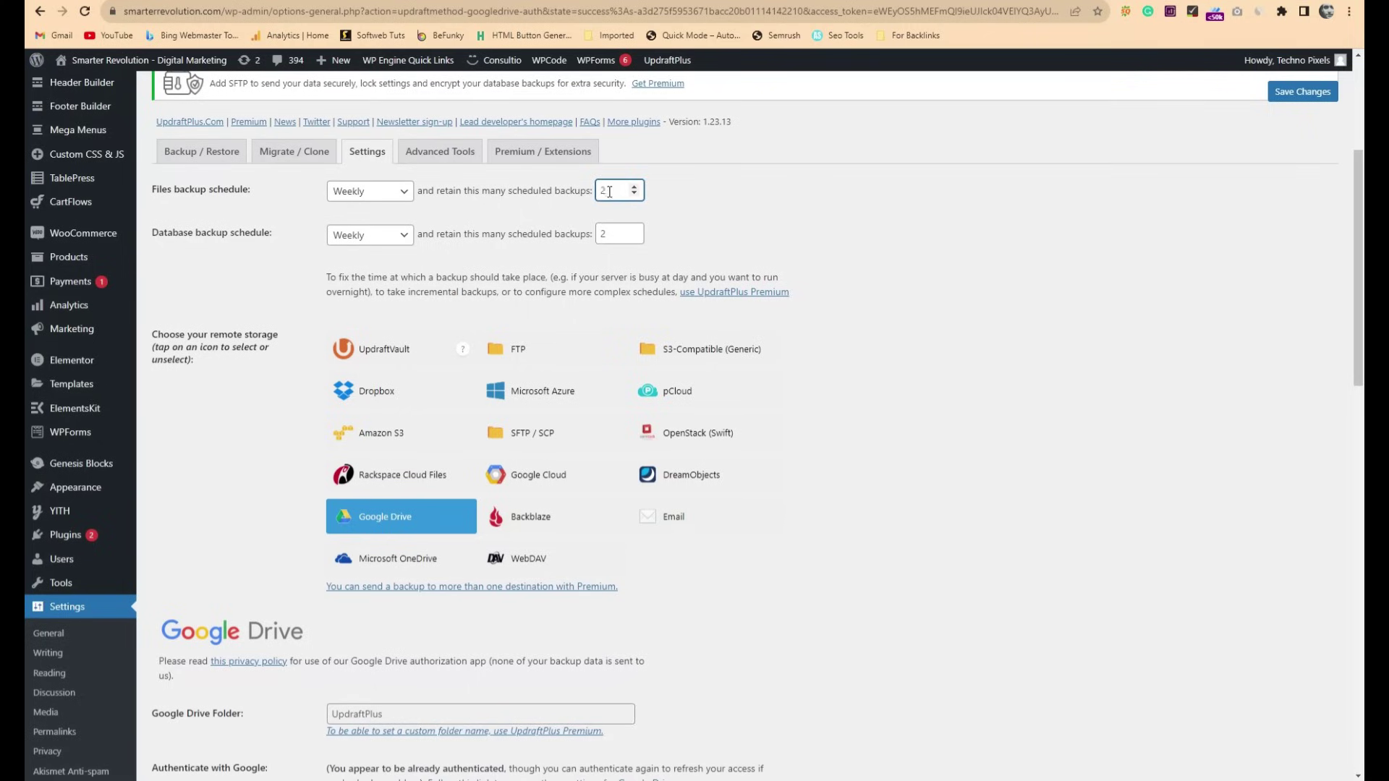
double_click(608, 236)
scroll(485, 369, down, 10)
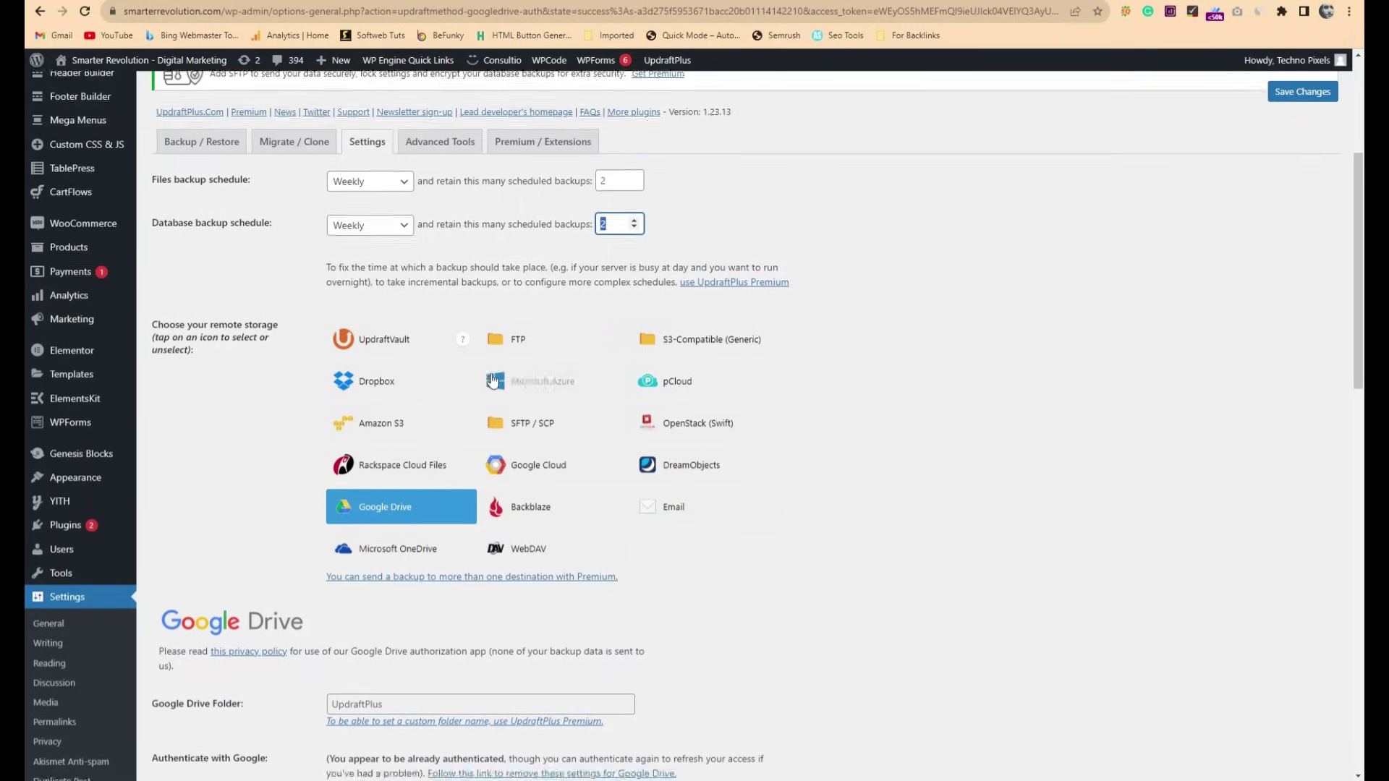
scroll(492, 384, down, 7)
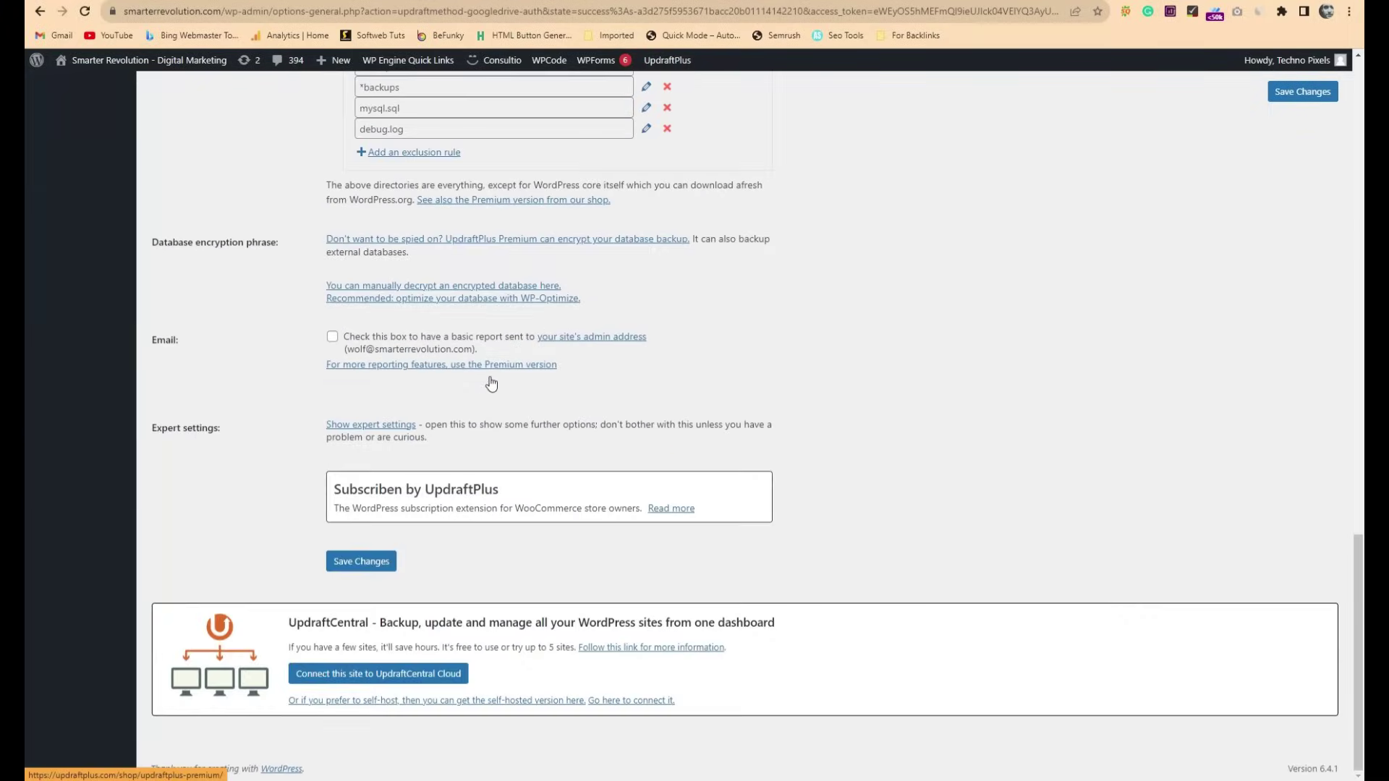
click(361, 561)
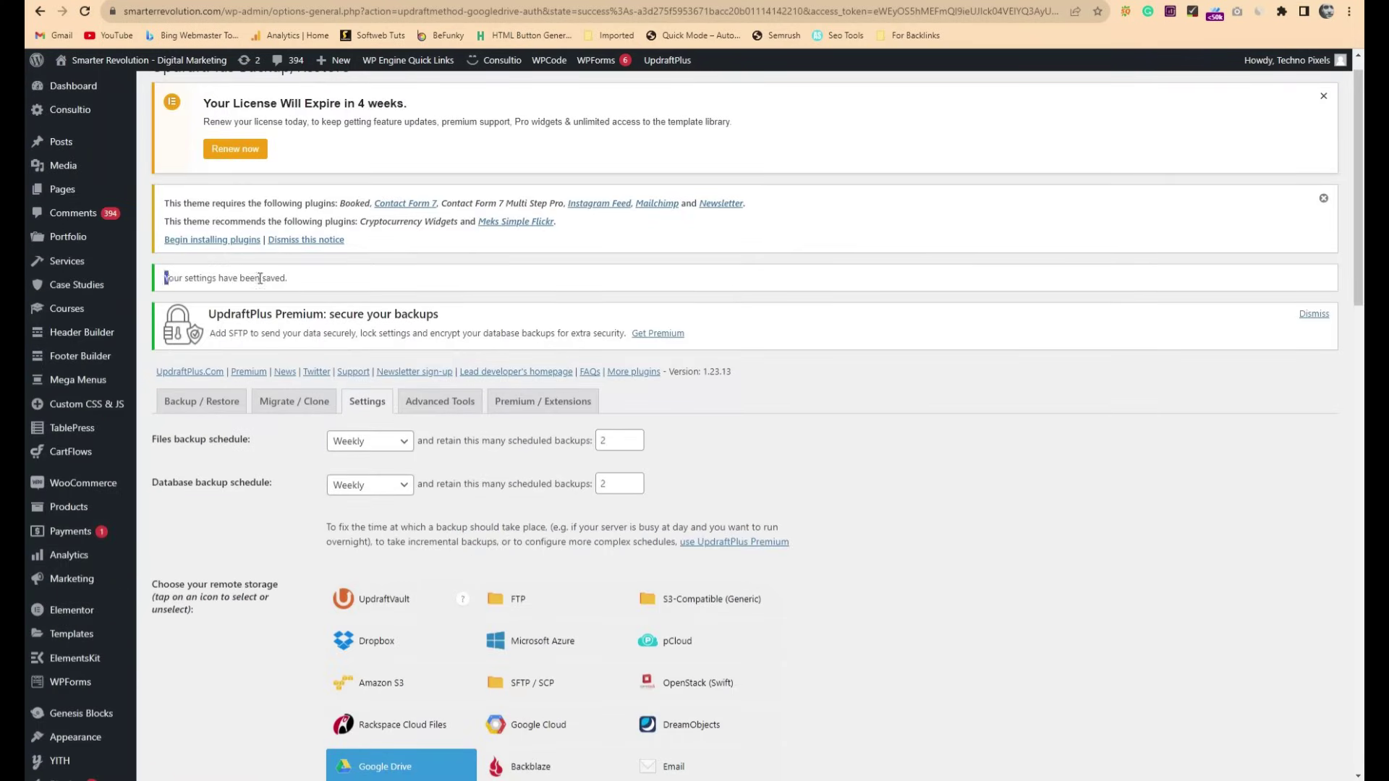
drag(165, 277, 360, 284)
Run a new UpdraftPlus backup that includes the database and files and is sent to remote storage, and check the existing backups list.
click(200, 395)
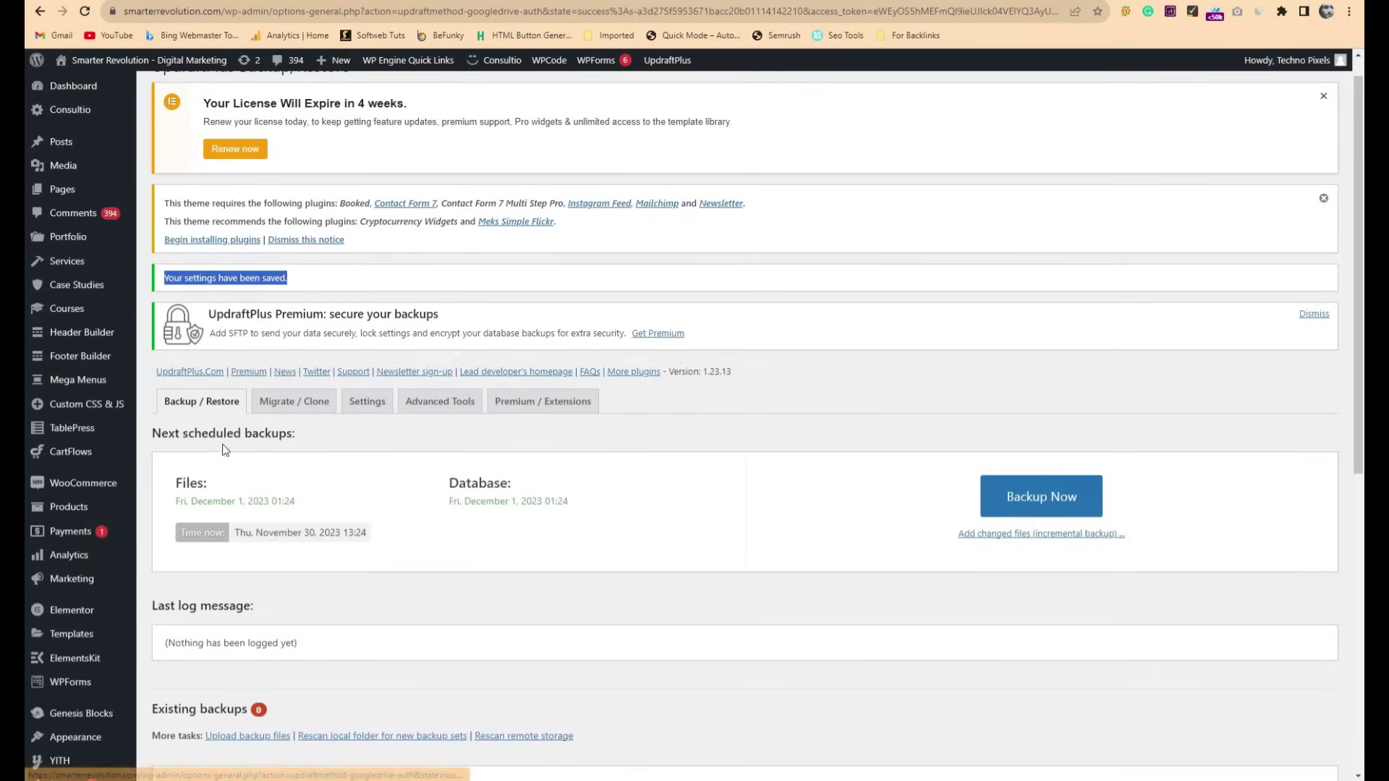
scroll(341, 552, down, 5)
scroll(1112, 447, up, 3)
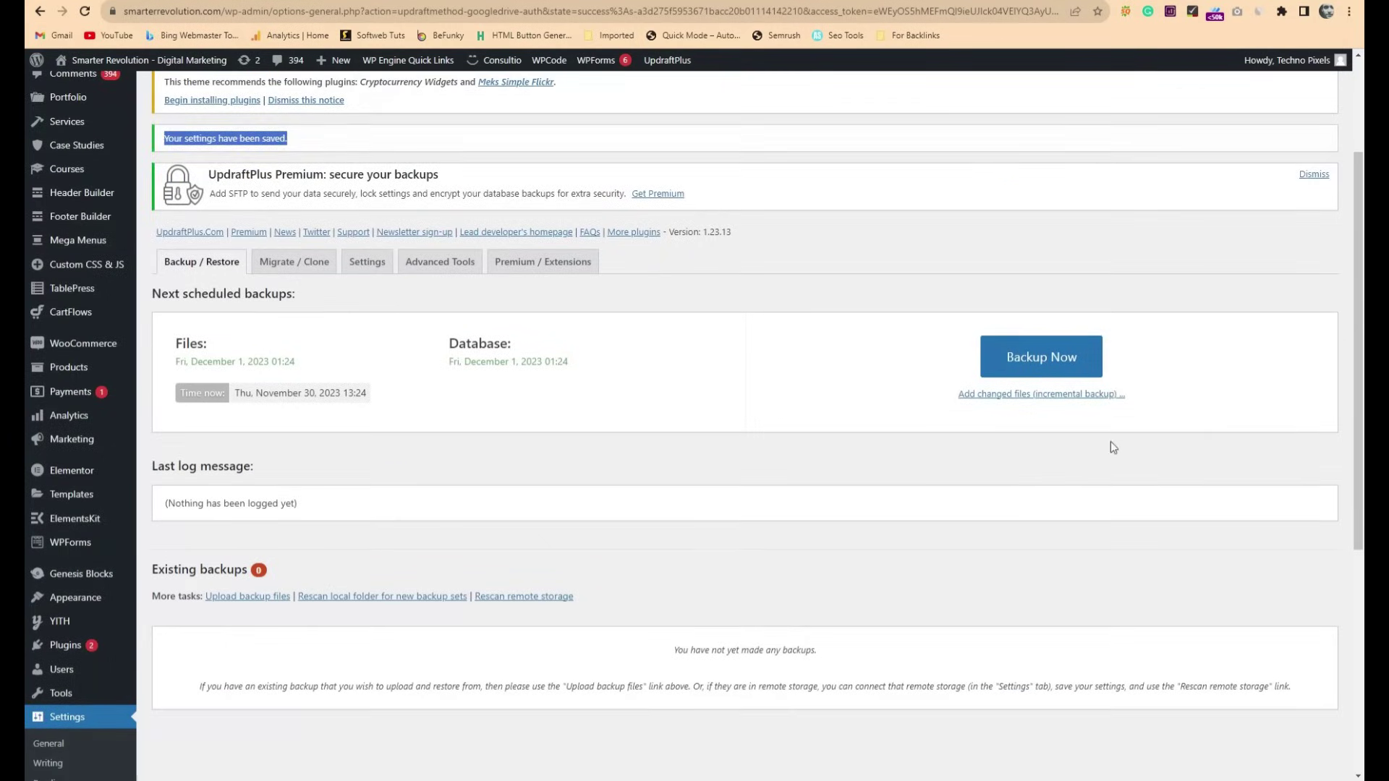
click(1046, 360)
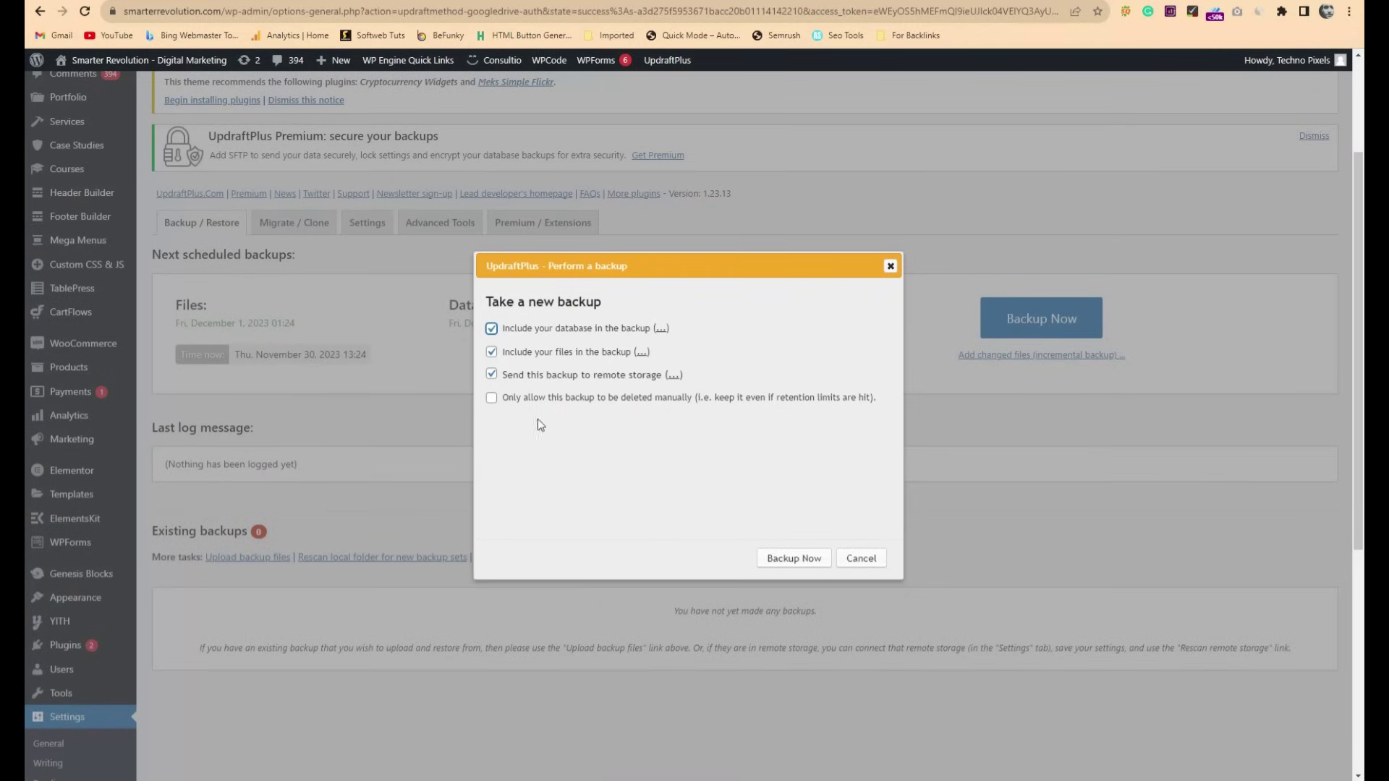
click(778, 558)
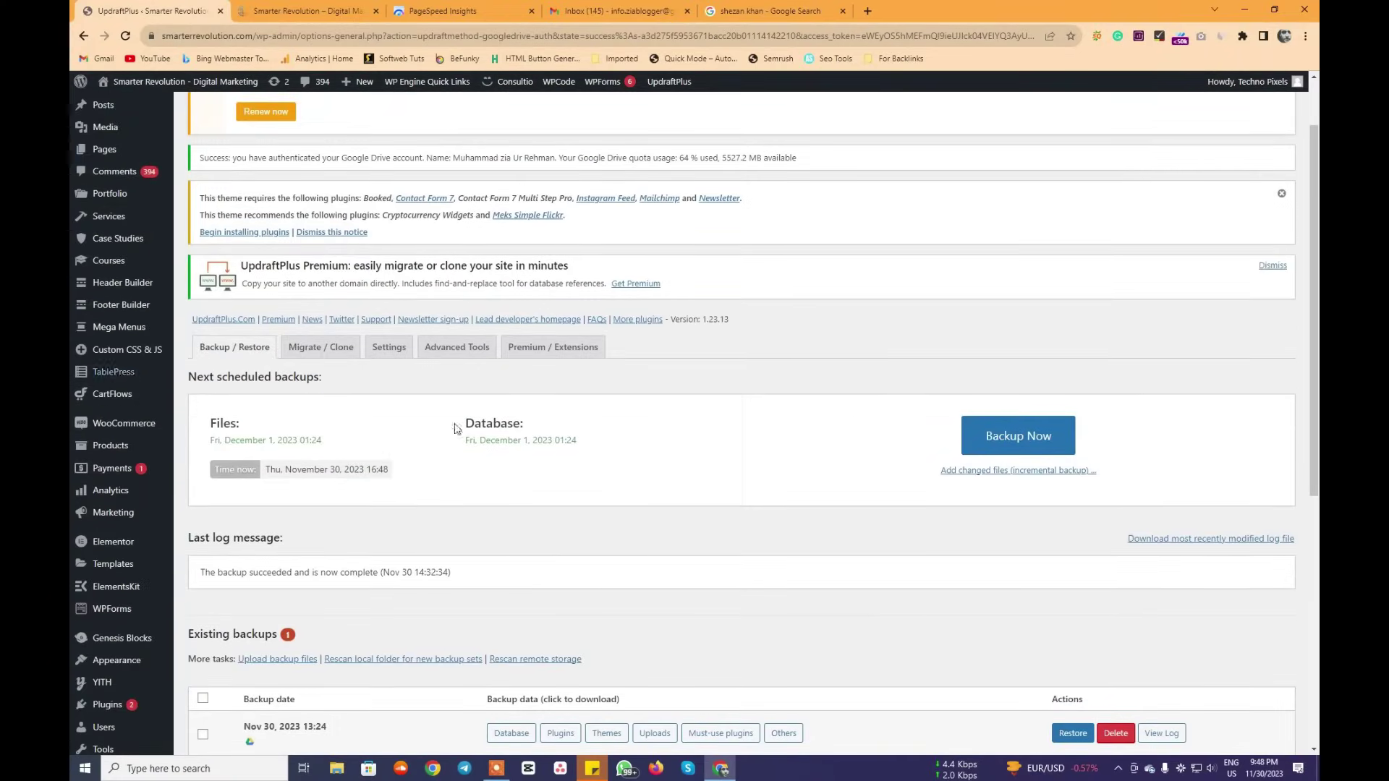
scroll(427, 549, down, 3)
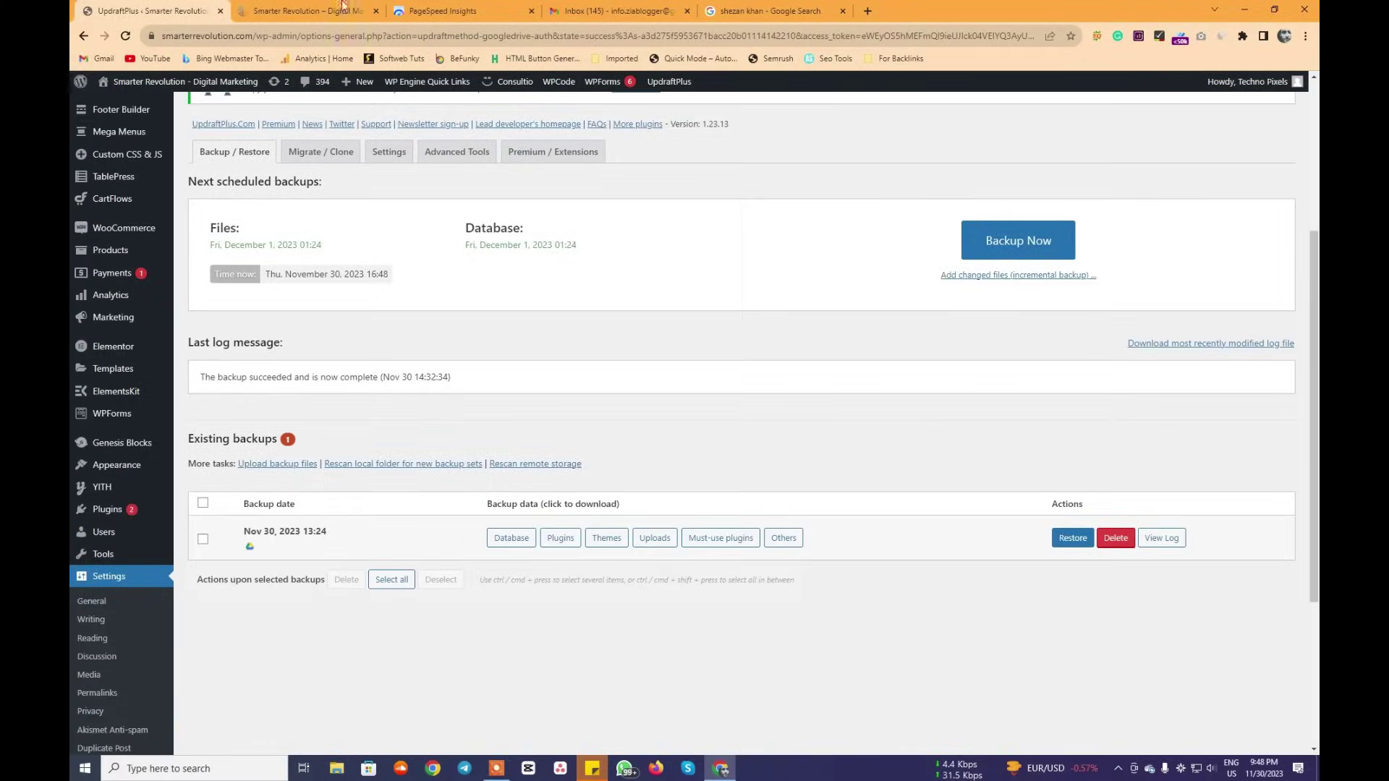
Search for Google Drive in a new browser tab, sign in, and open the UpdraftPlus folder to check the backup files.
click(869, 12)
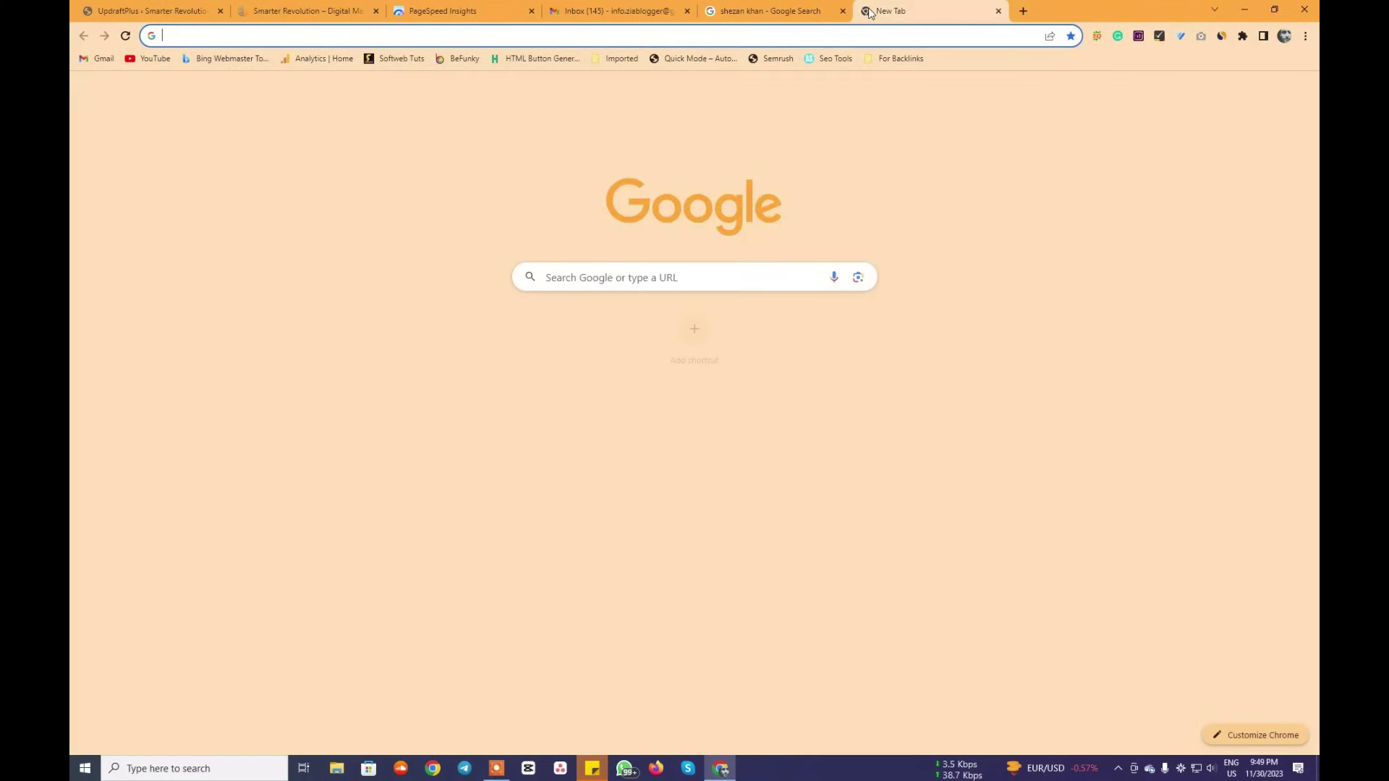
text(google drive)
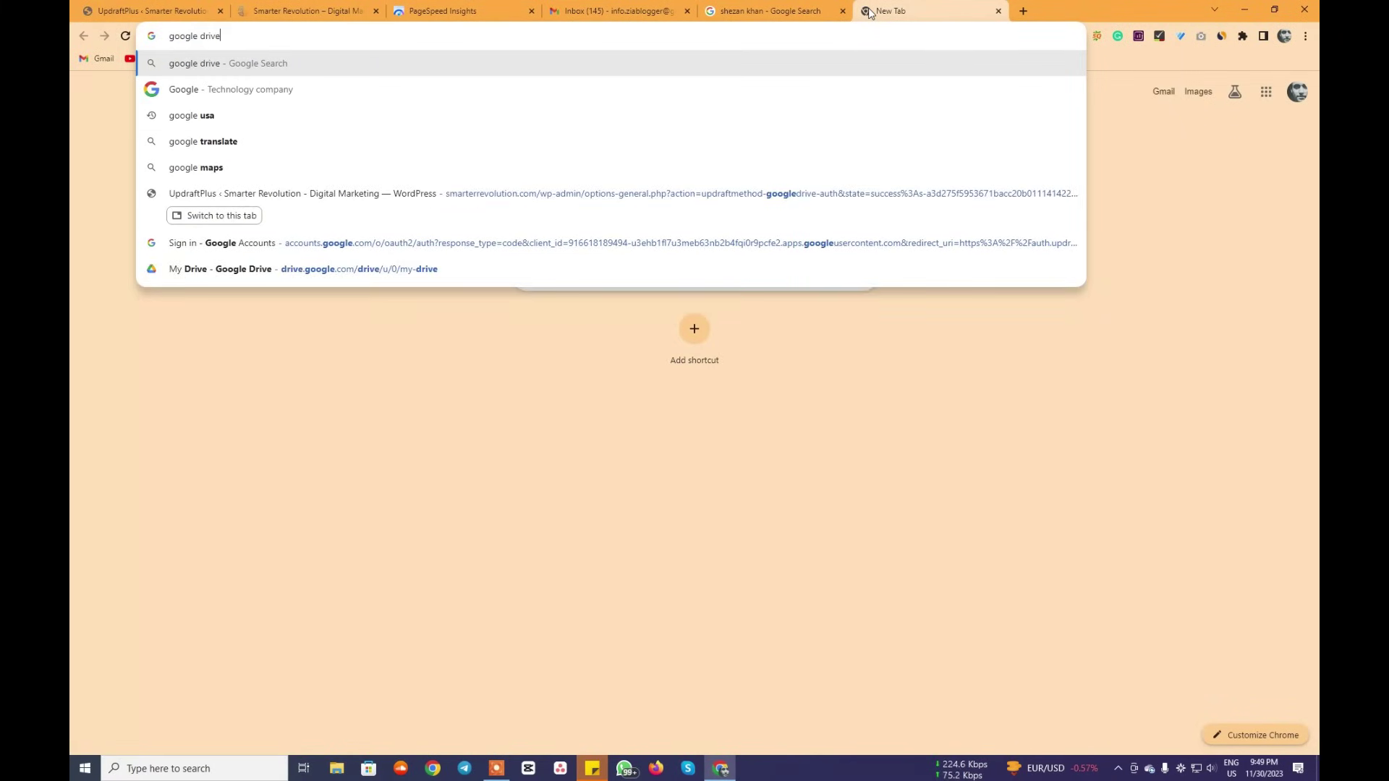
key(Return)
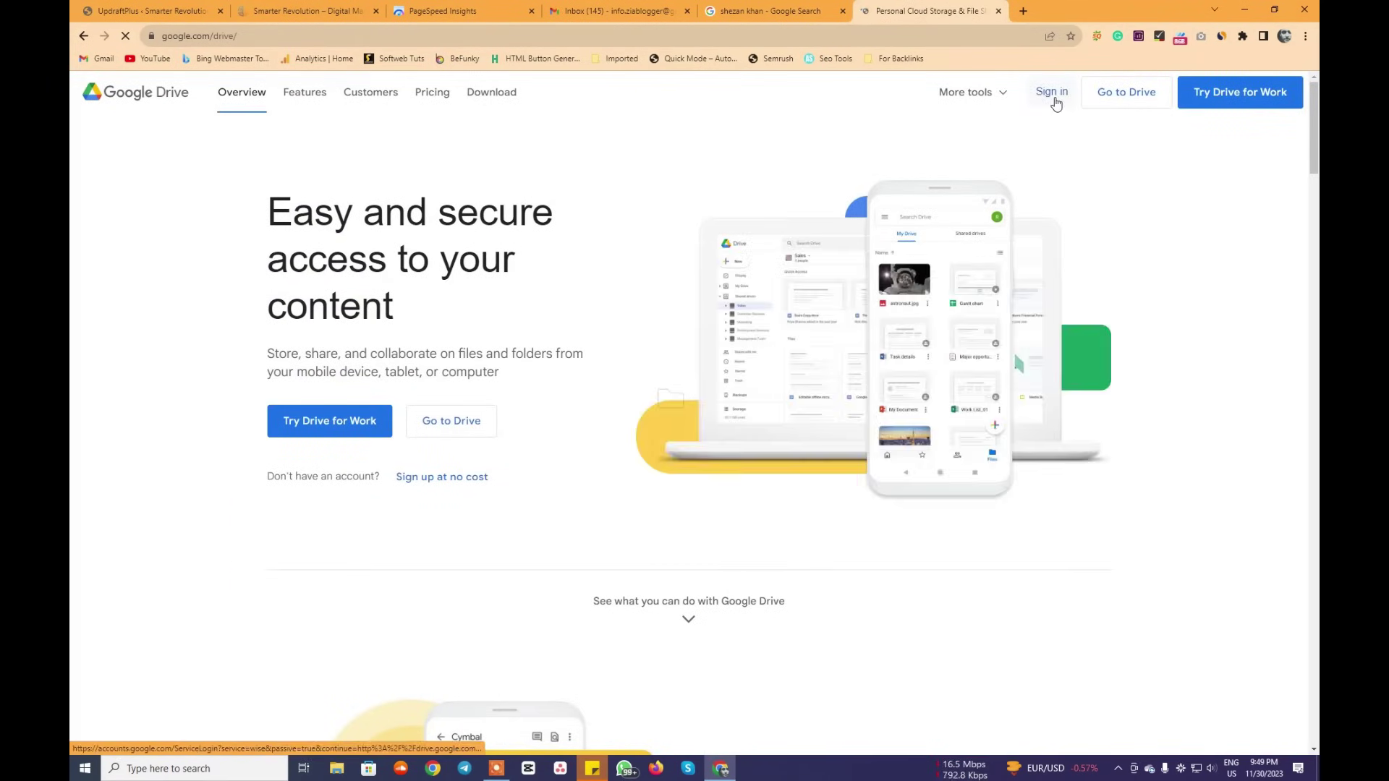
click(1054, 98)
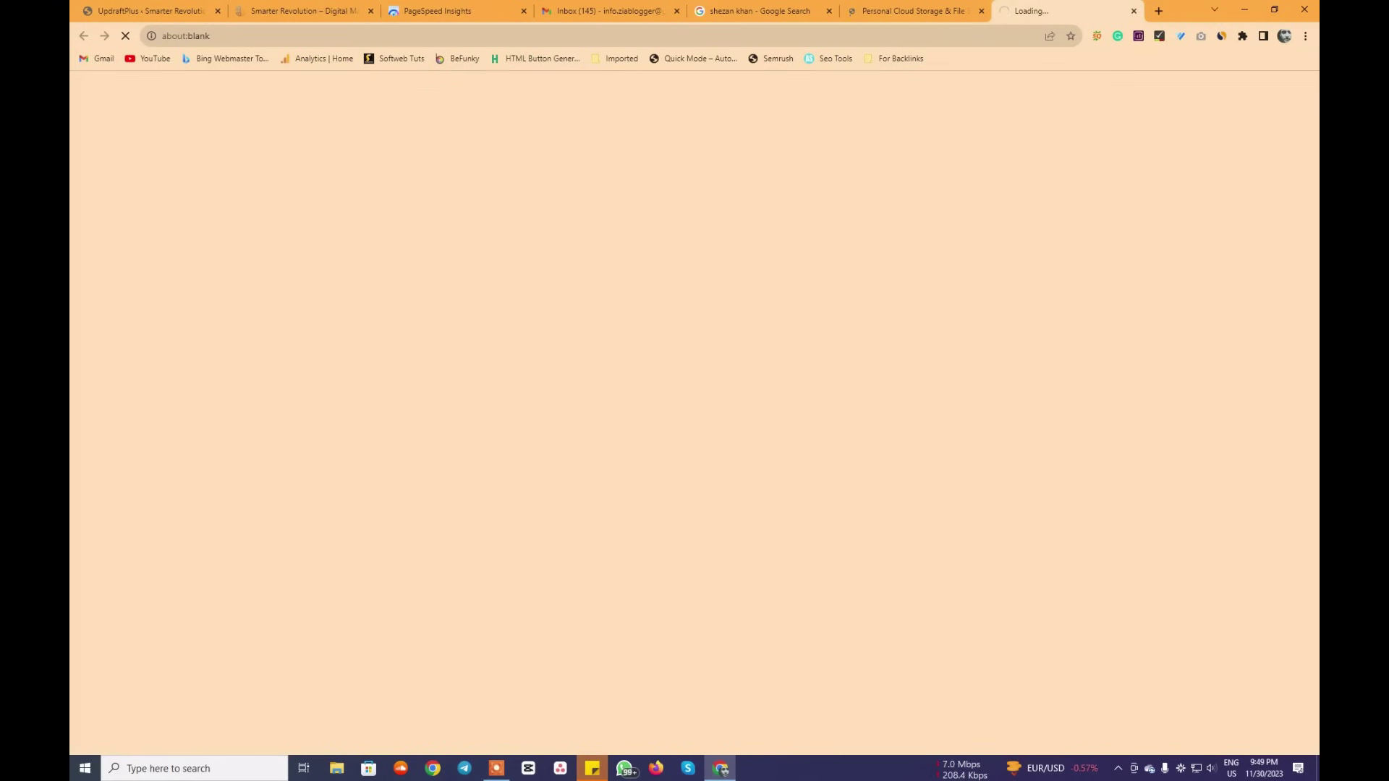
click(1121, 772)
click(1119, 771)
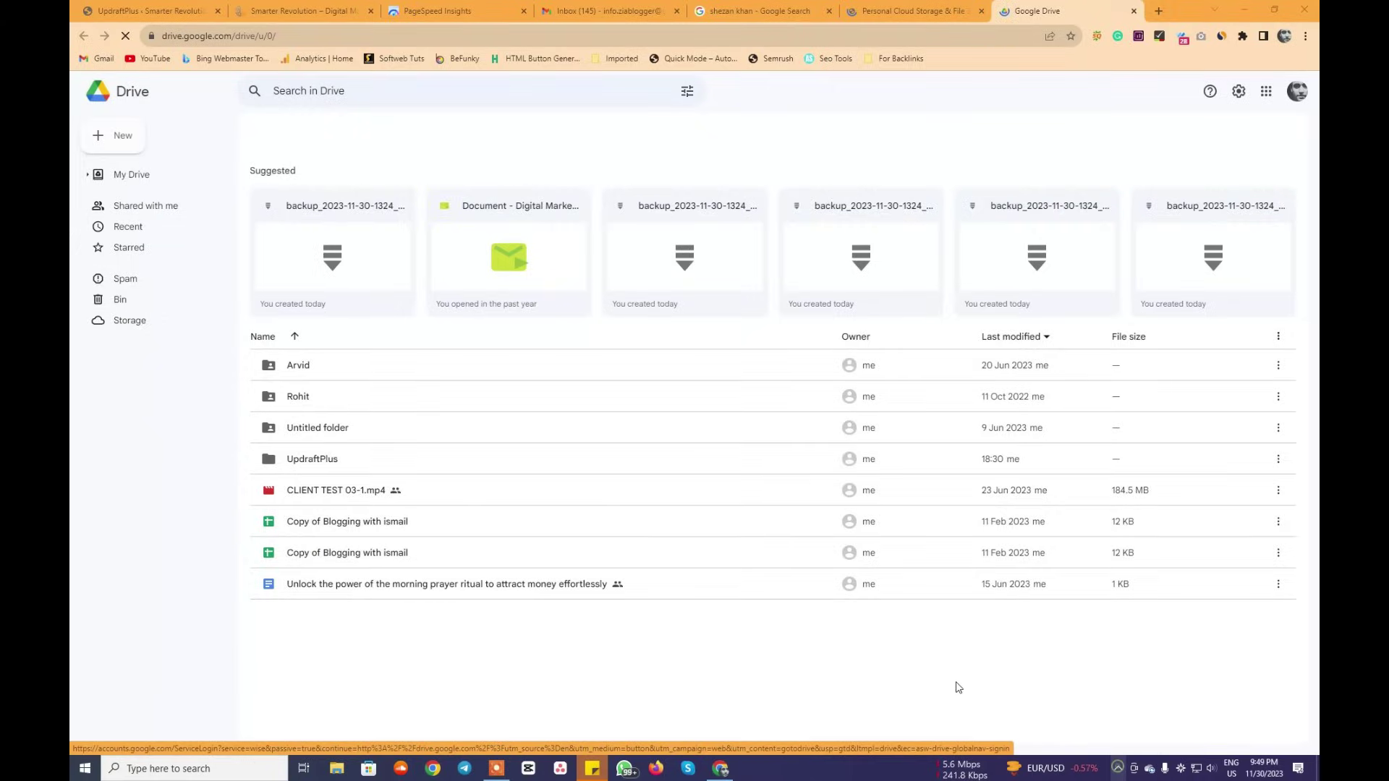
double_click(323, 494)
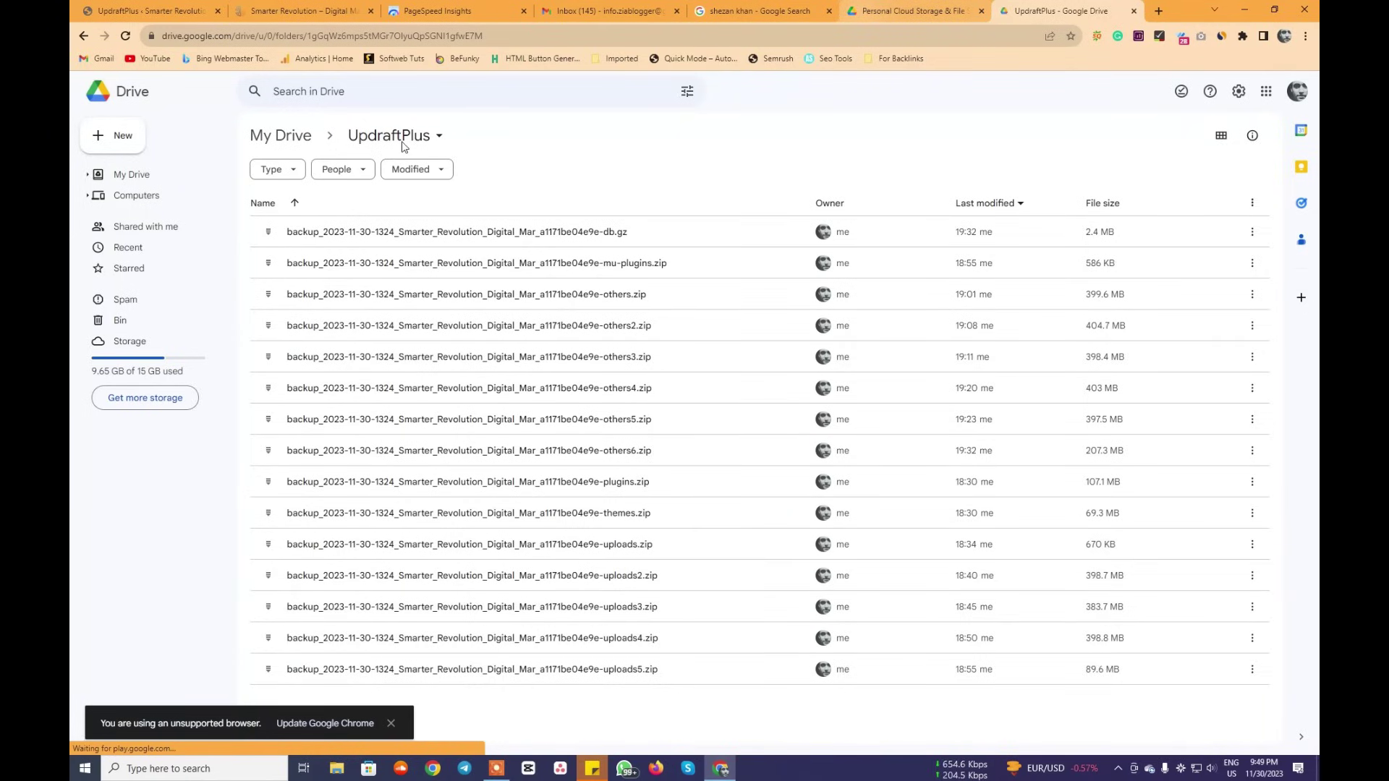
Return to the UpdraftPlus page of the WordPress site and open the admin dashboard.
click(282, 13)
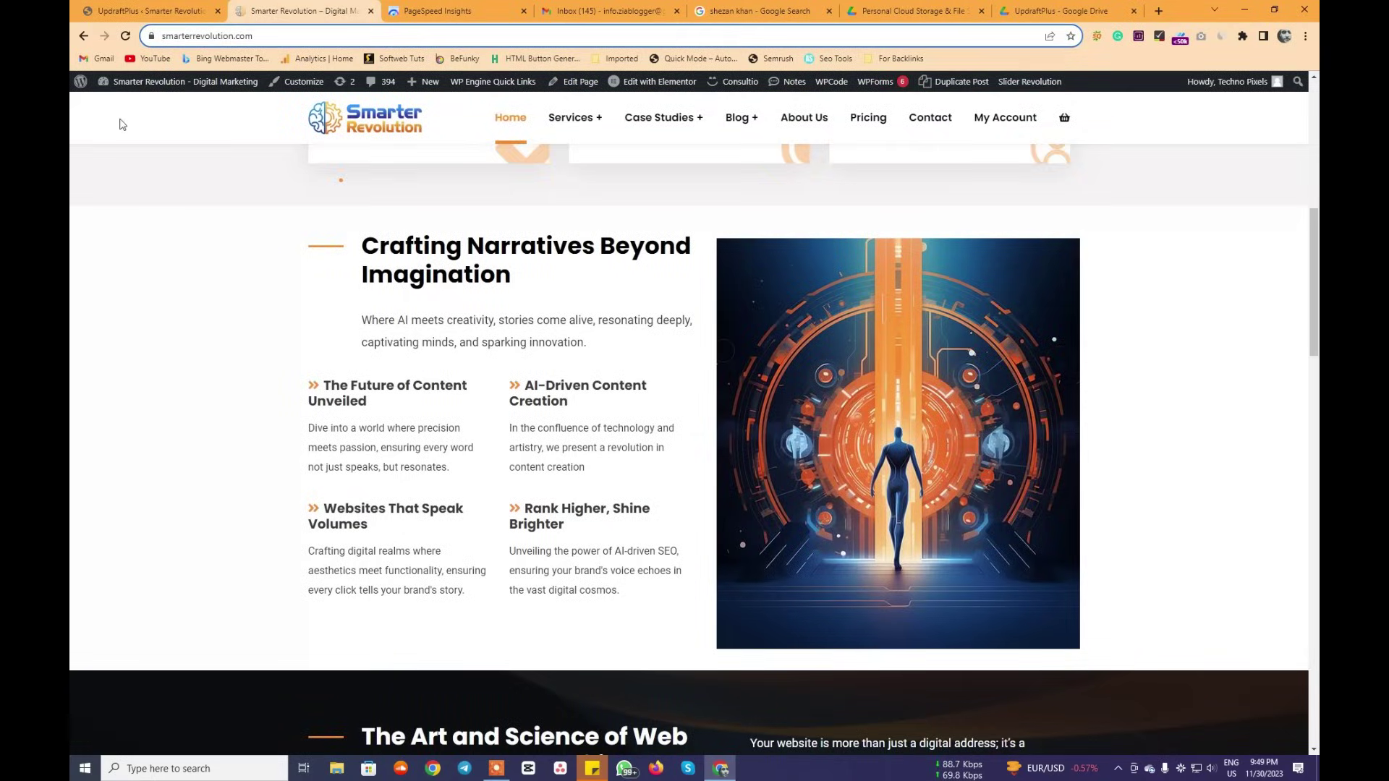
click(152, 11)
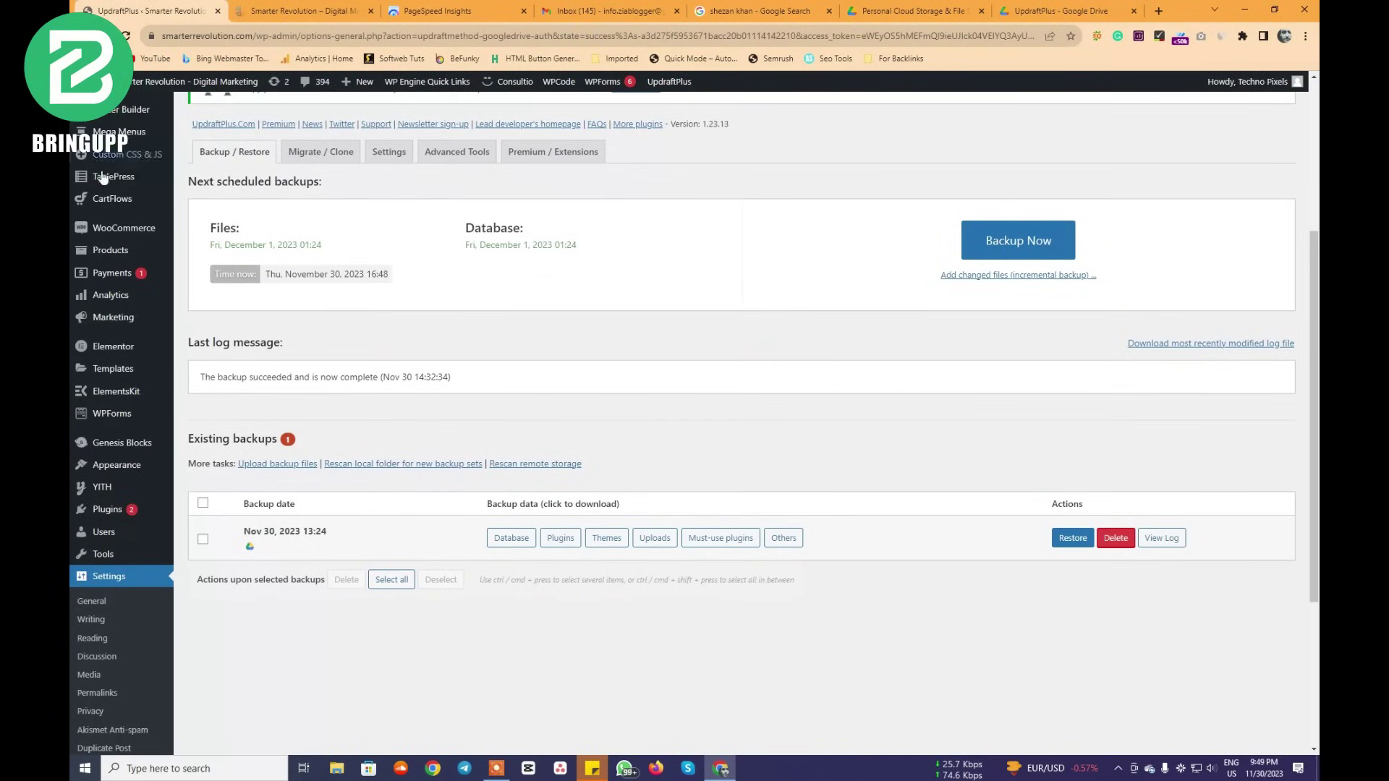
scroll(117, 134, up, 5)
mouse_move(118, 134)
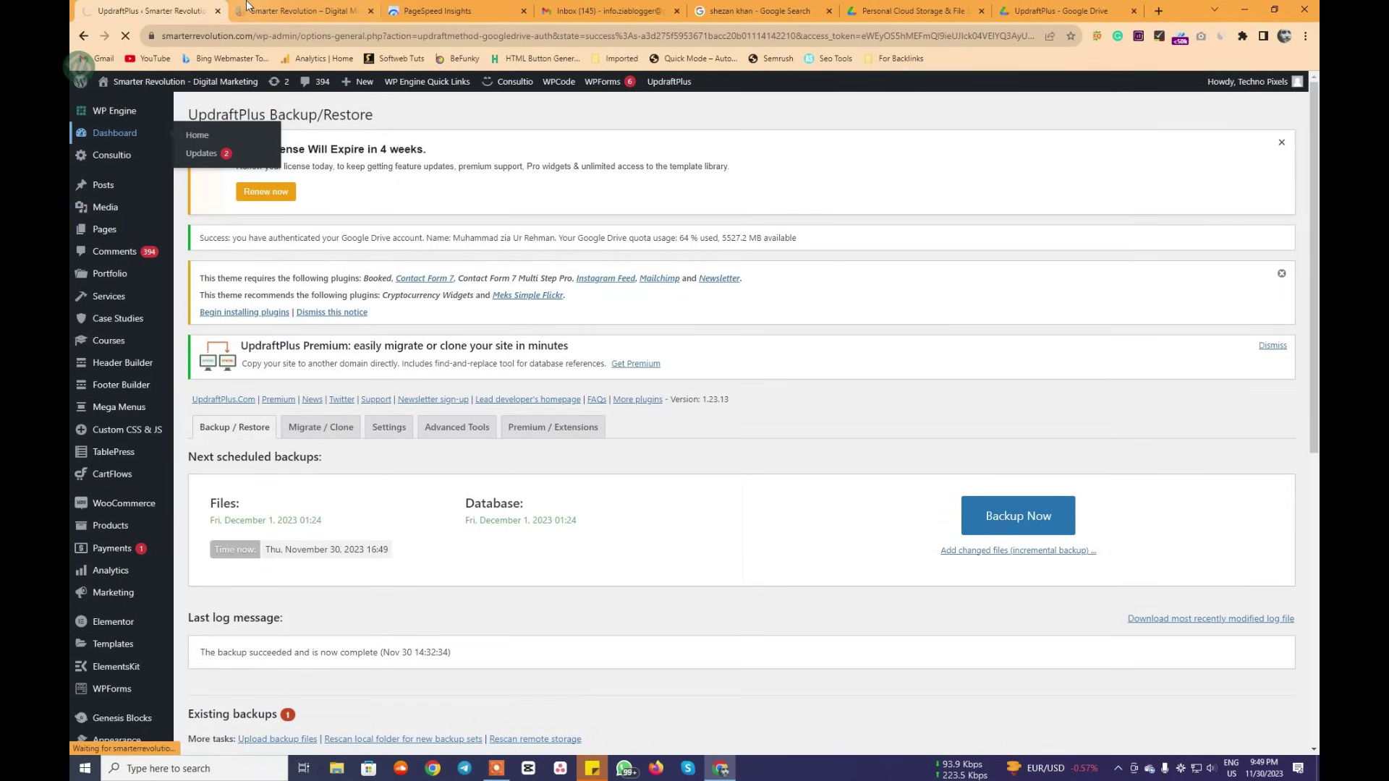
key(ctrl+Tab)
key(ctrl+shift+Tab)
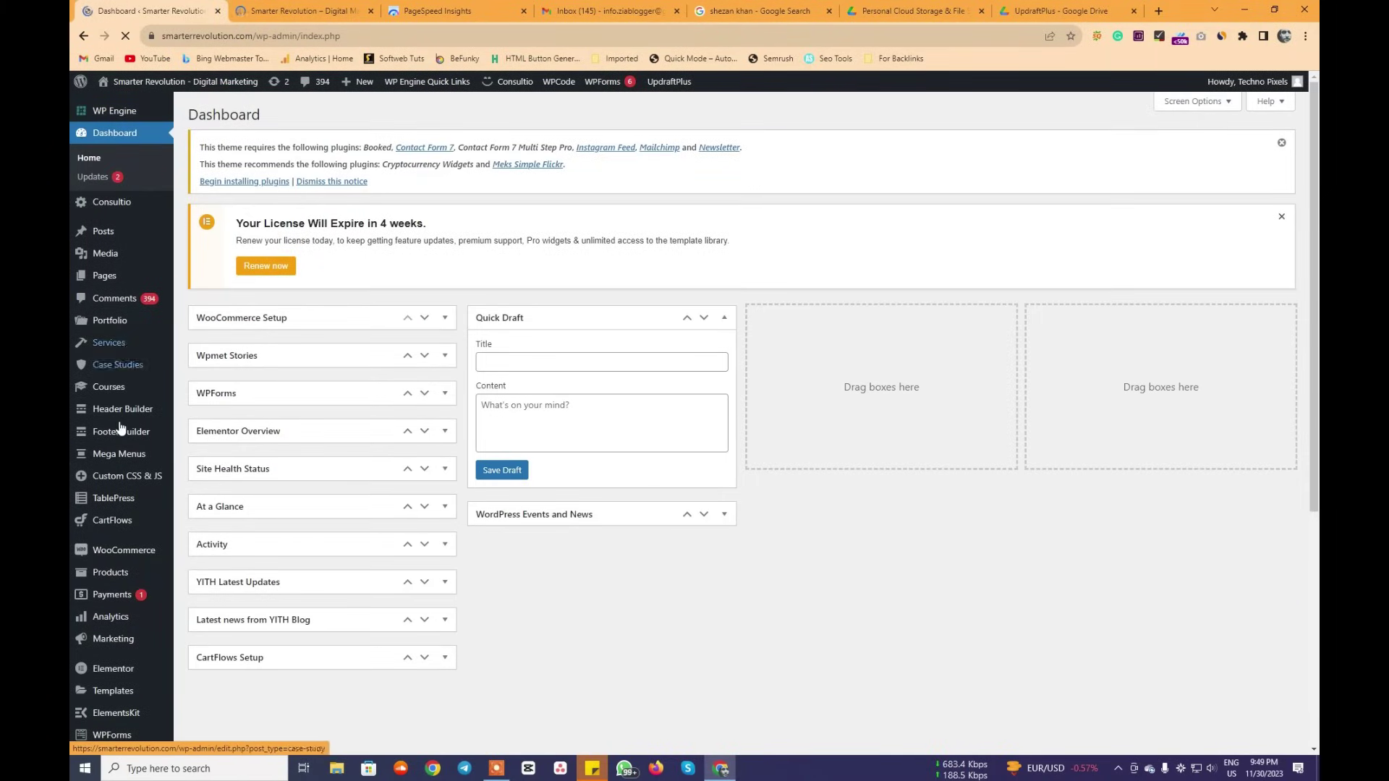
Open the WordPress installed plugins page and look through the full list of plugins.
scroll(120, 651, down, 2)
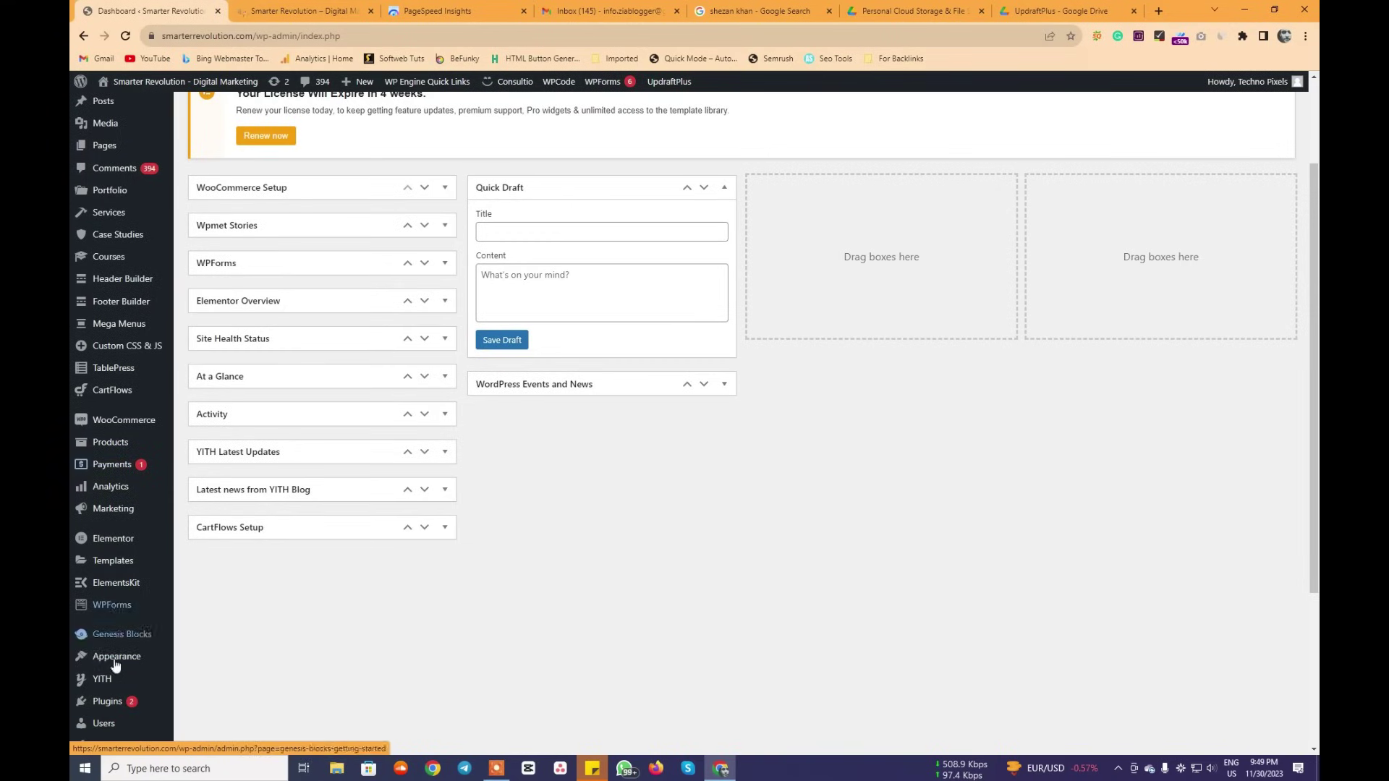
scroll(96, 672, up, 1)
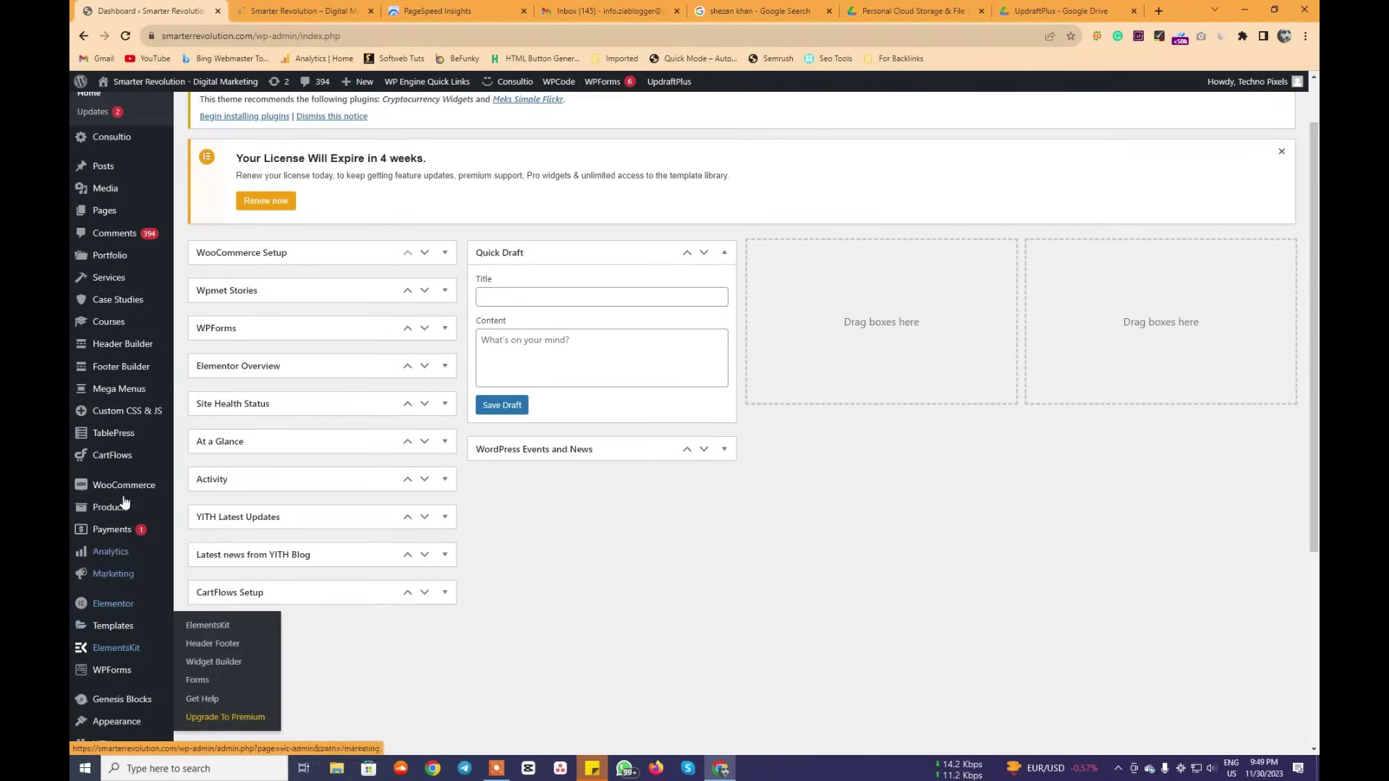
mouse_move(119, 327)
mouse_move(118, 395)
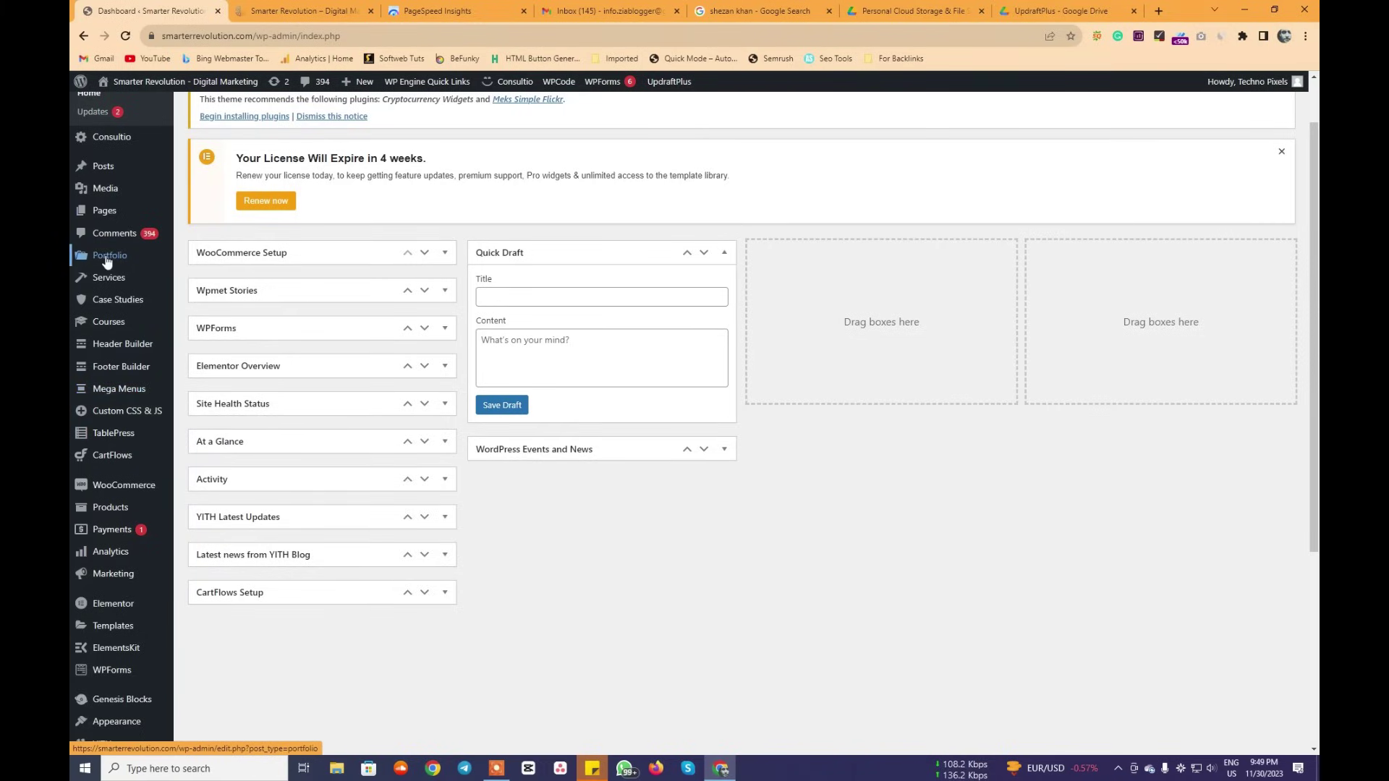
scroll(109, 398, down, 3)
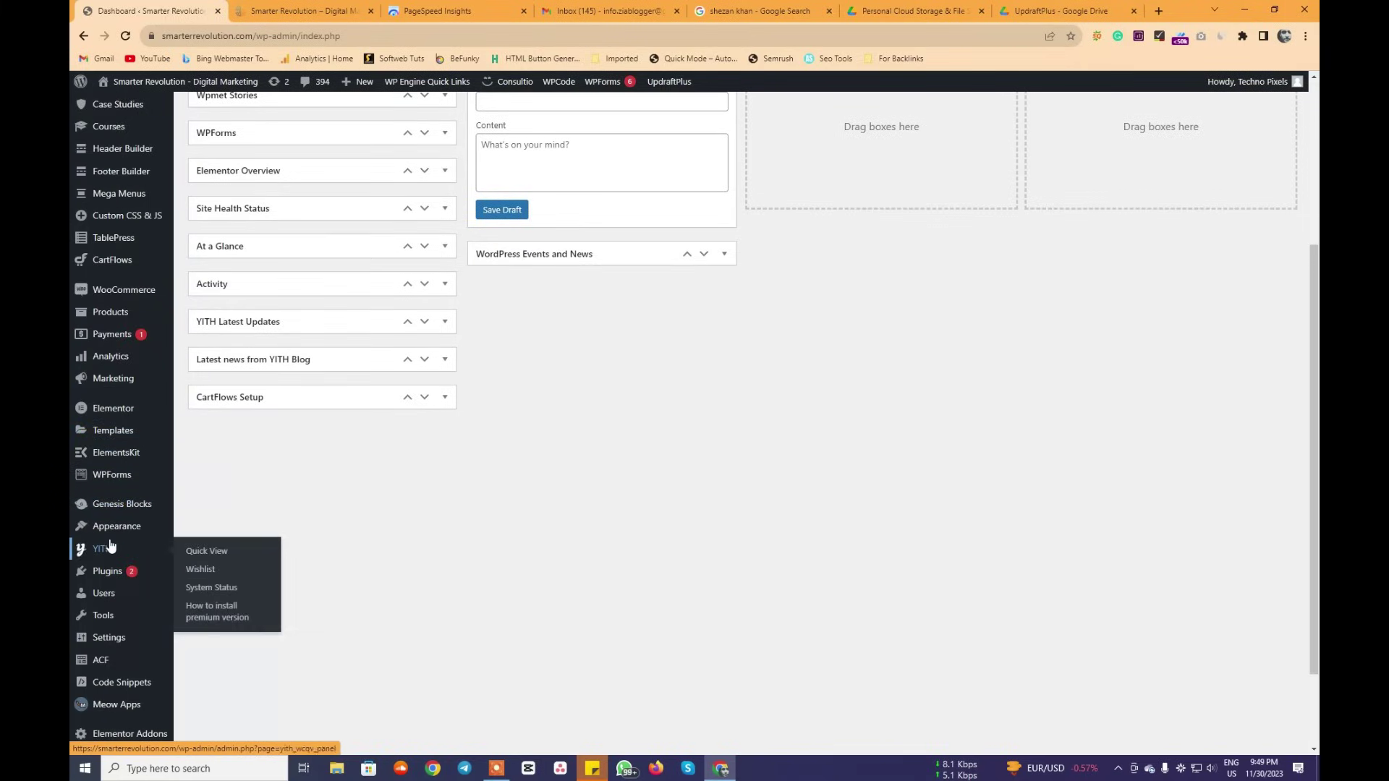
click(106, 575)
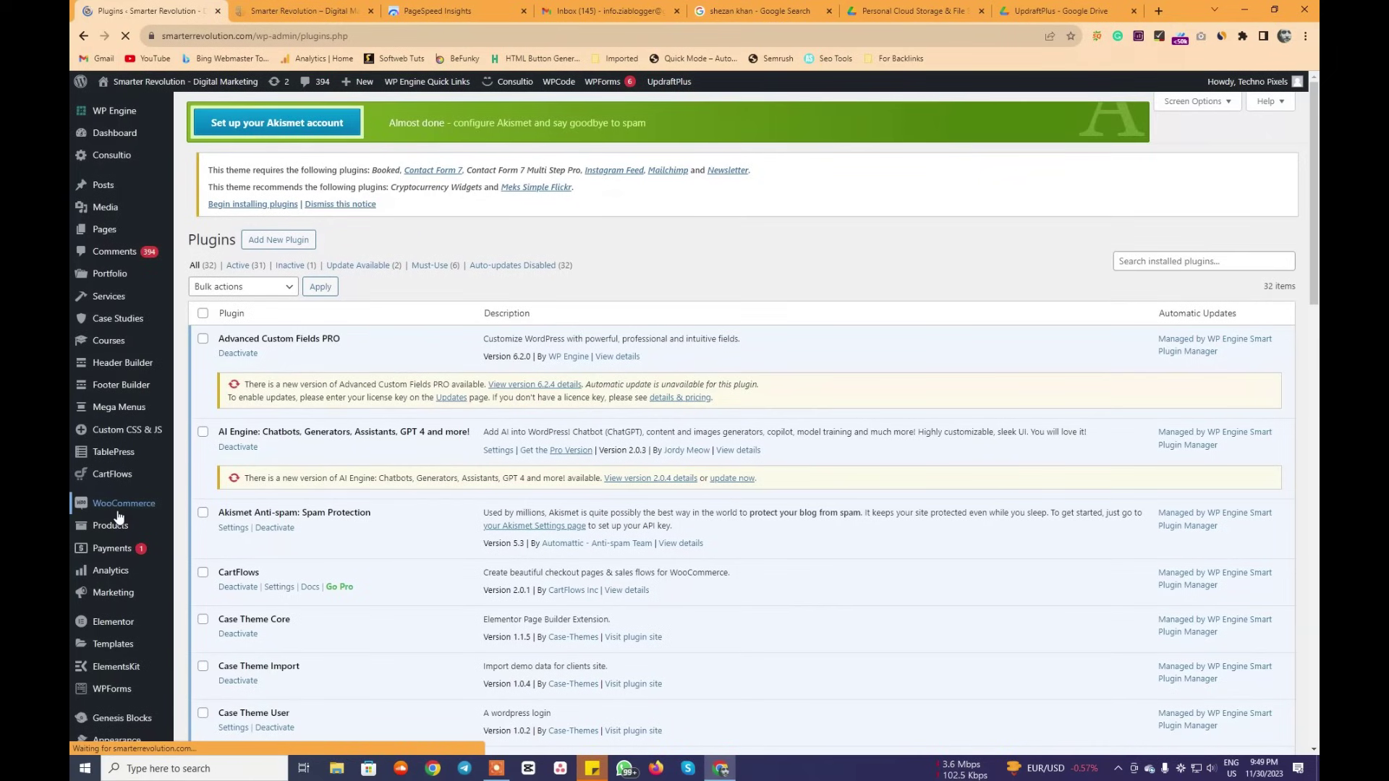
scroll(413, 409, down, 2)
scroll(413, 409, down, 7)
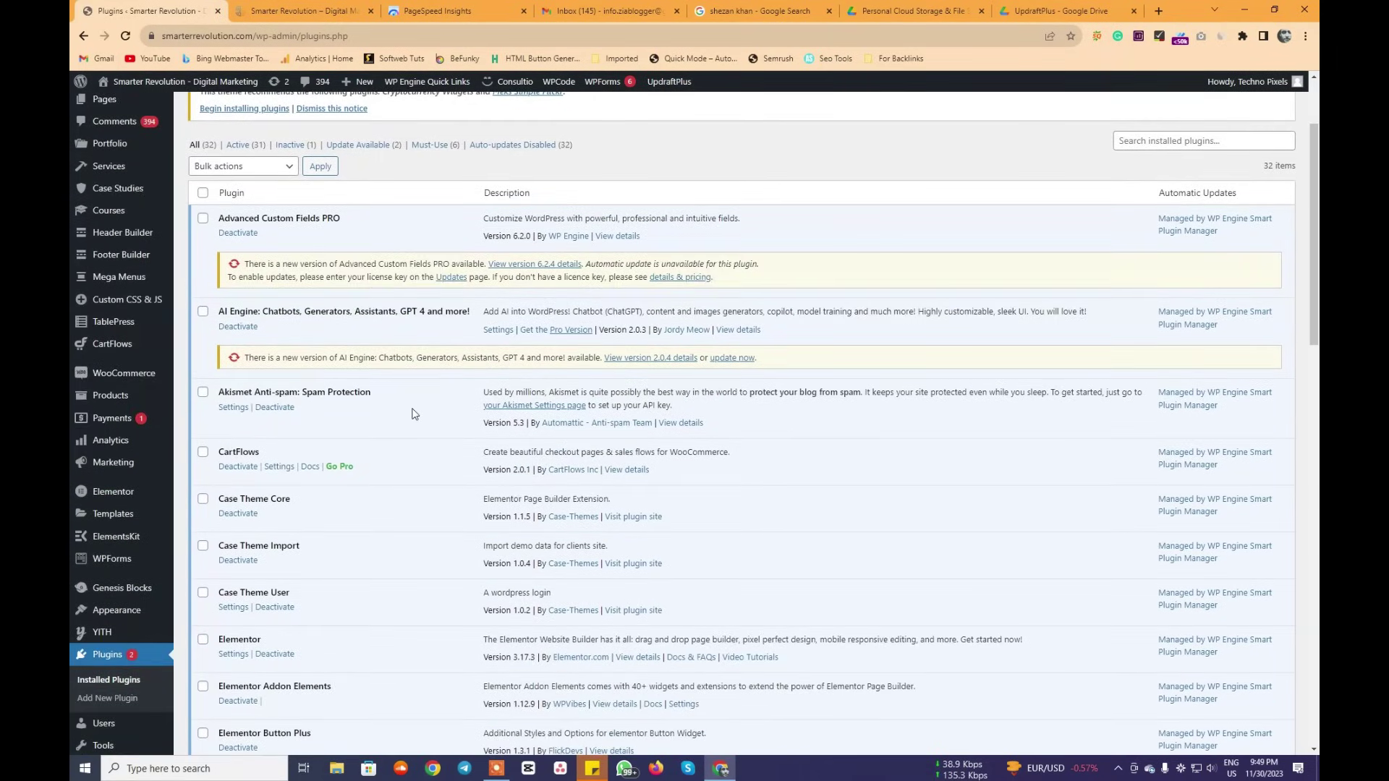
scroll(413, 414, down, 10)
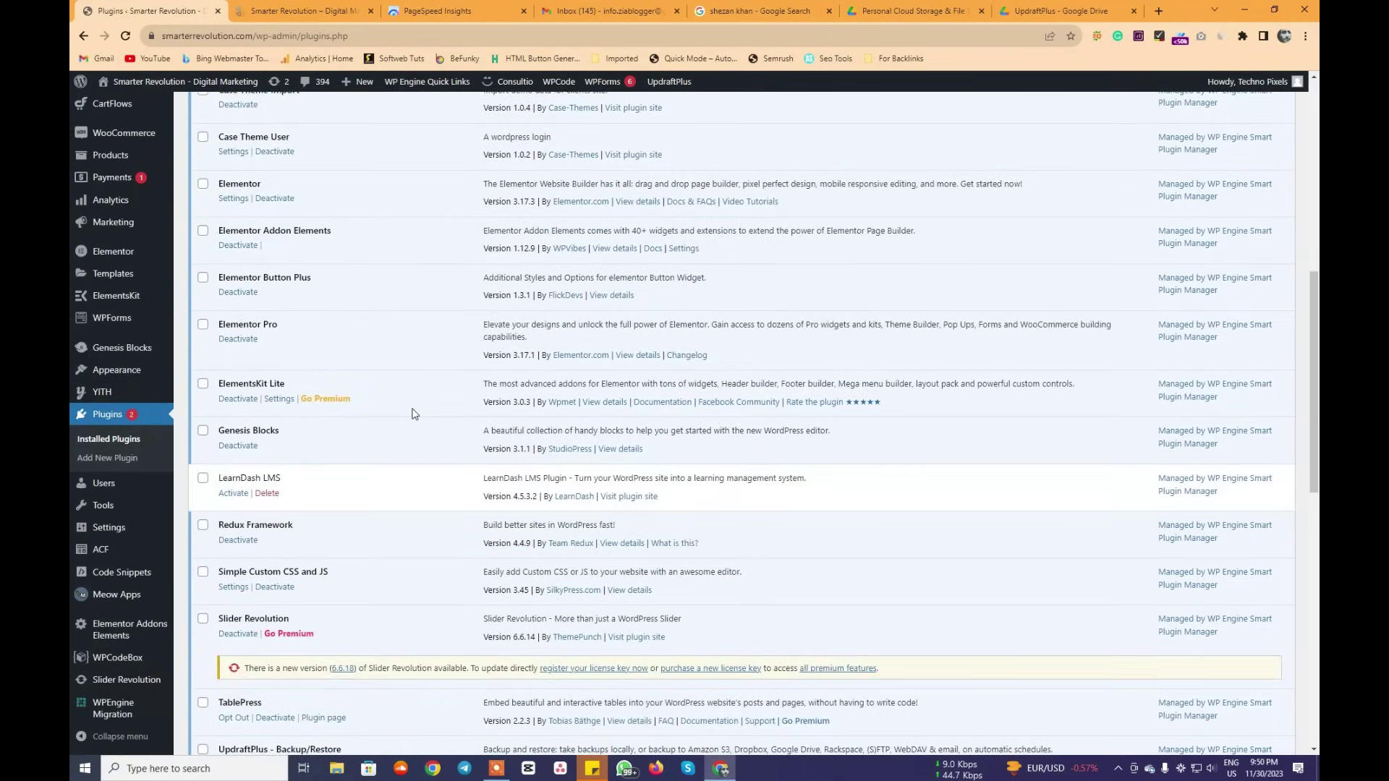
scroll(413, 414, down, 3)
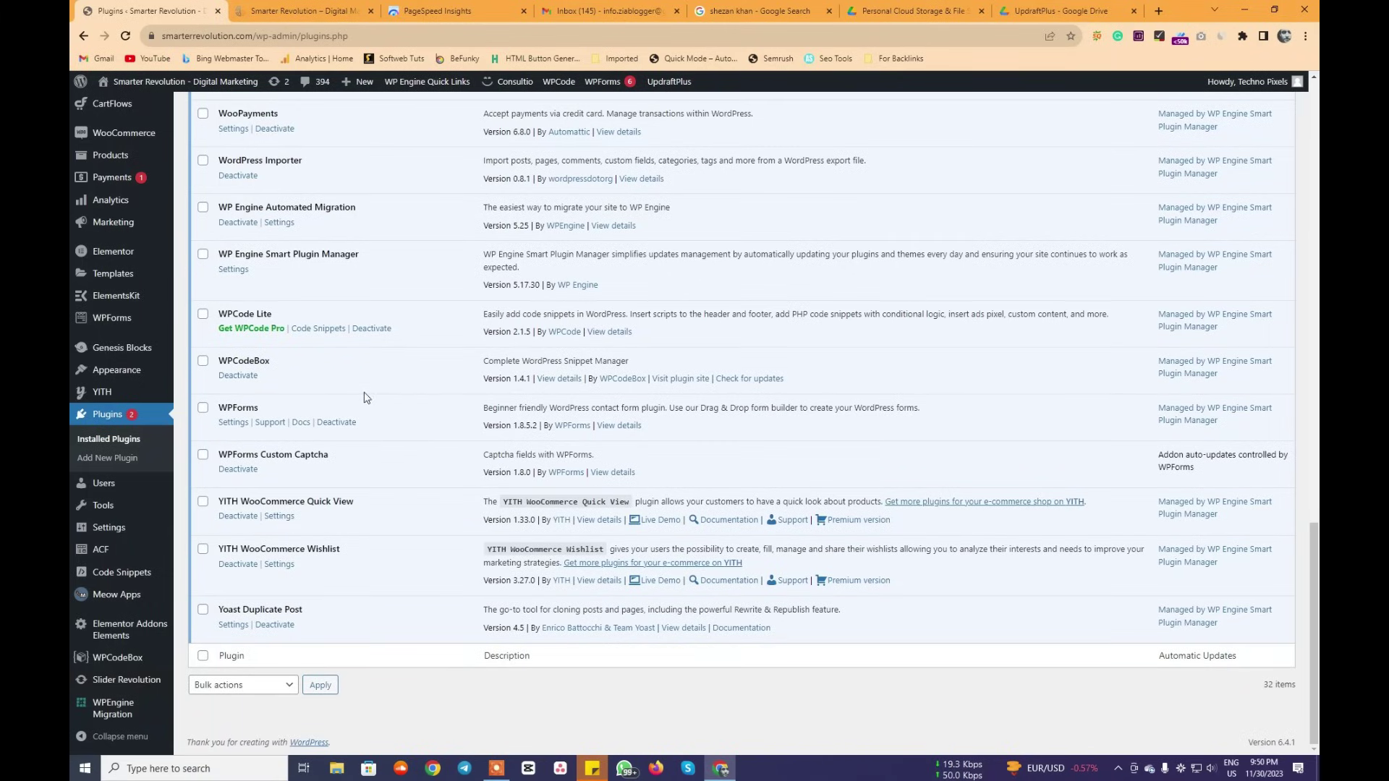
scroll(367, 397, up, 3)
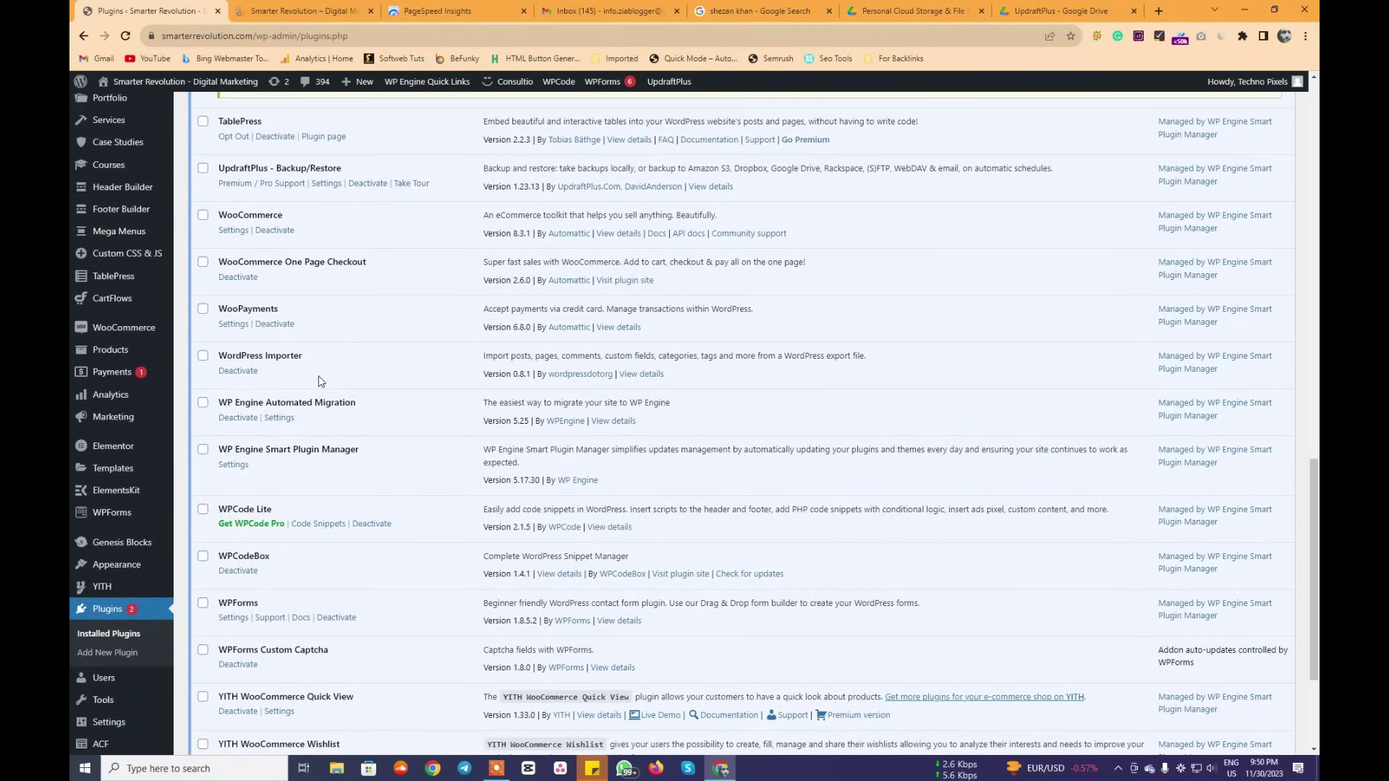
Finish looking over the installed plugins and open the page for adding a new plugin.
scroll(319, 381, up, 5)
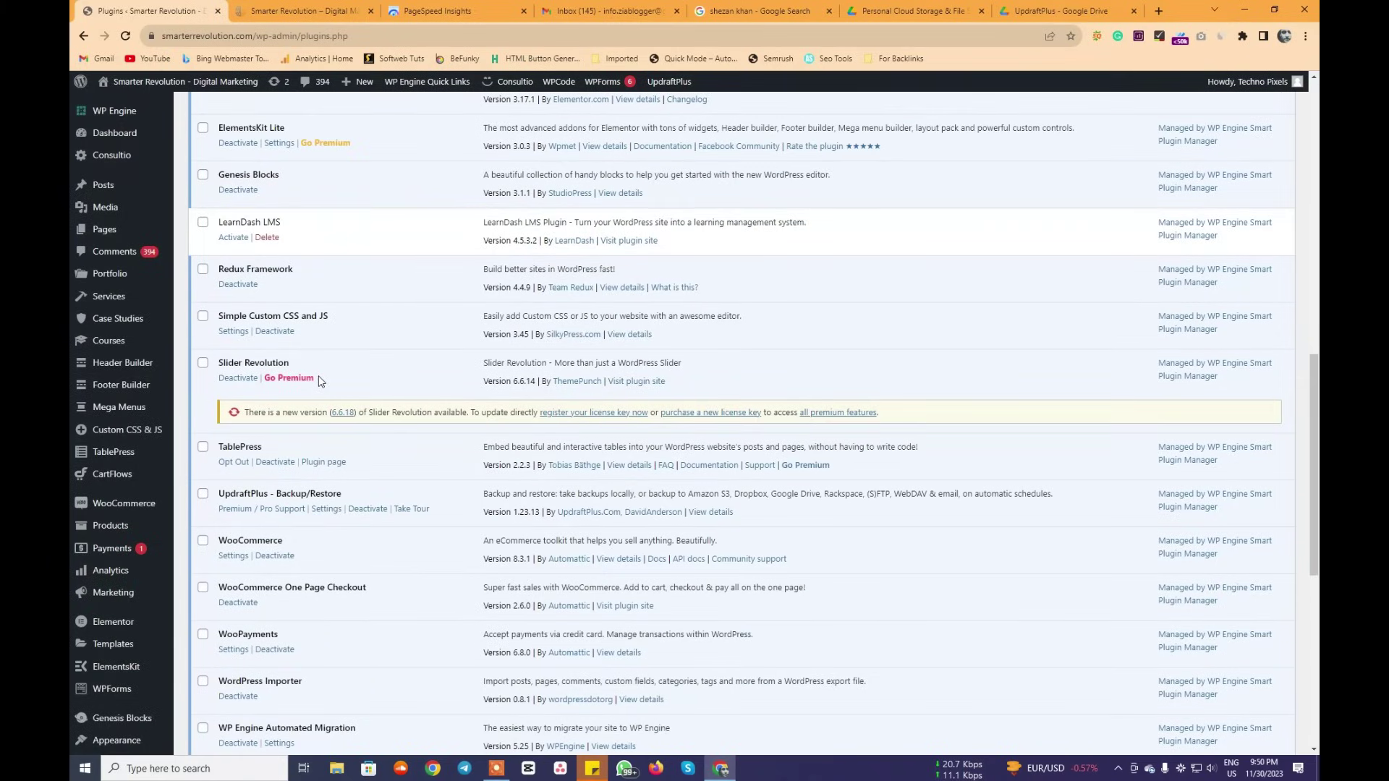
scroll(247, 355, up, 3)
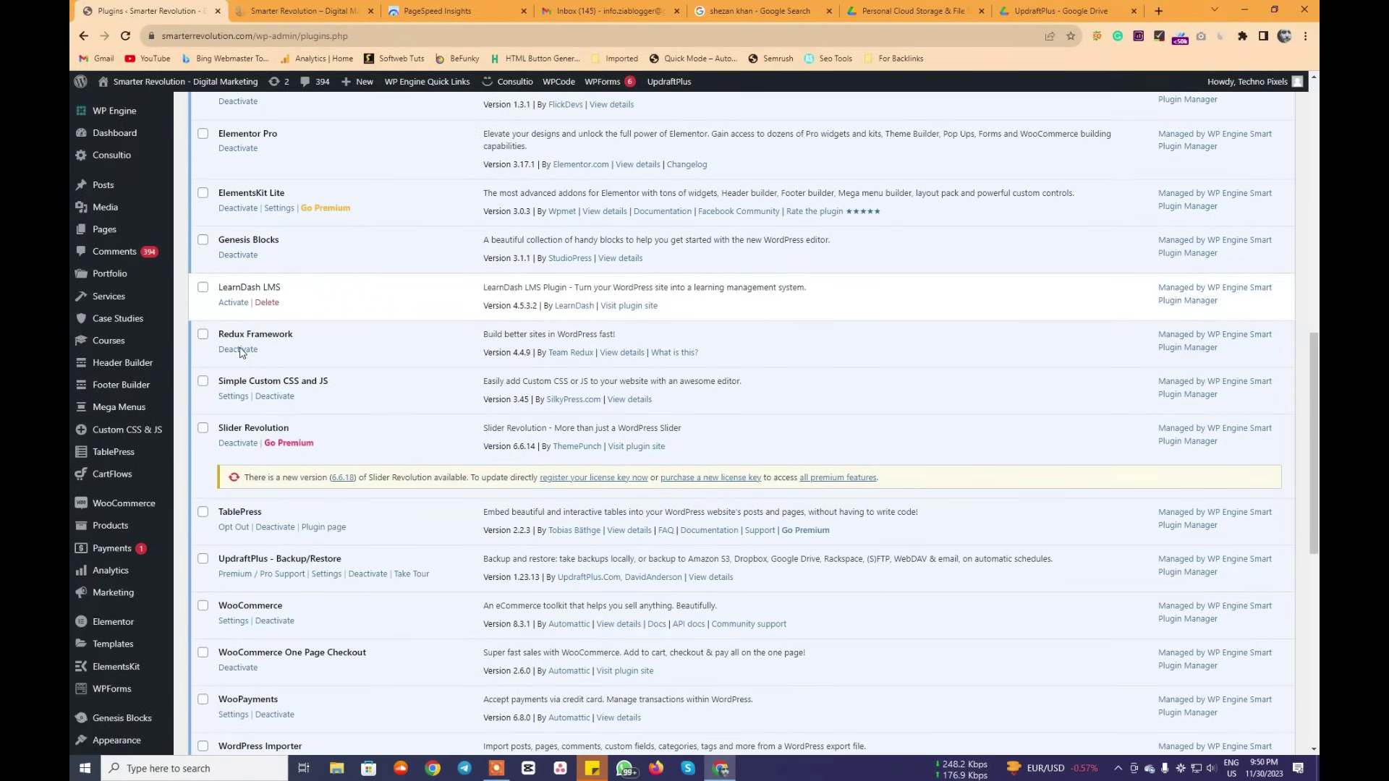
scroll(241, 352, up, 2)
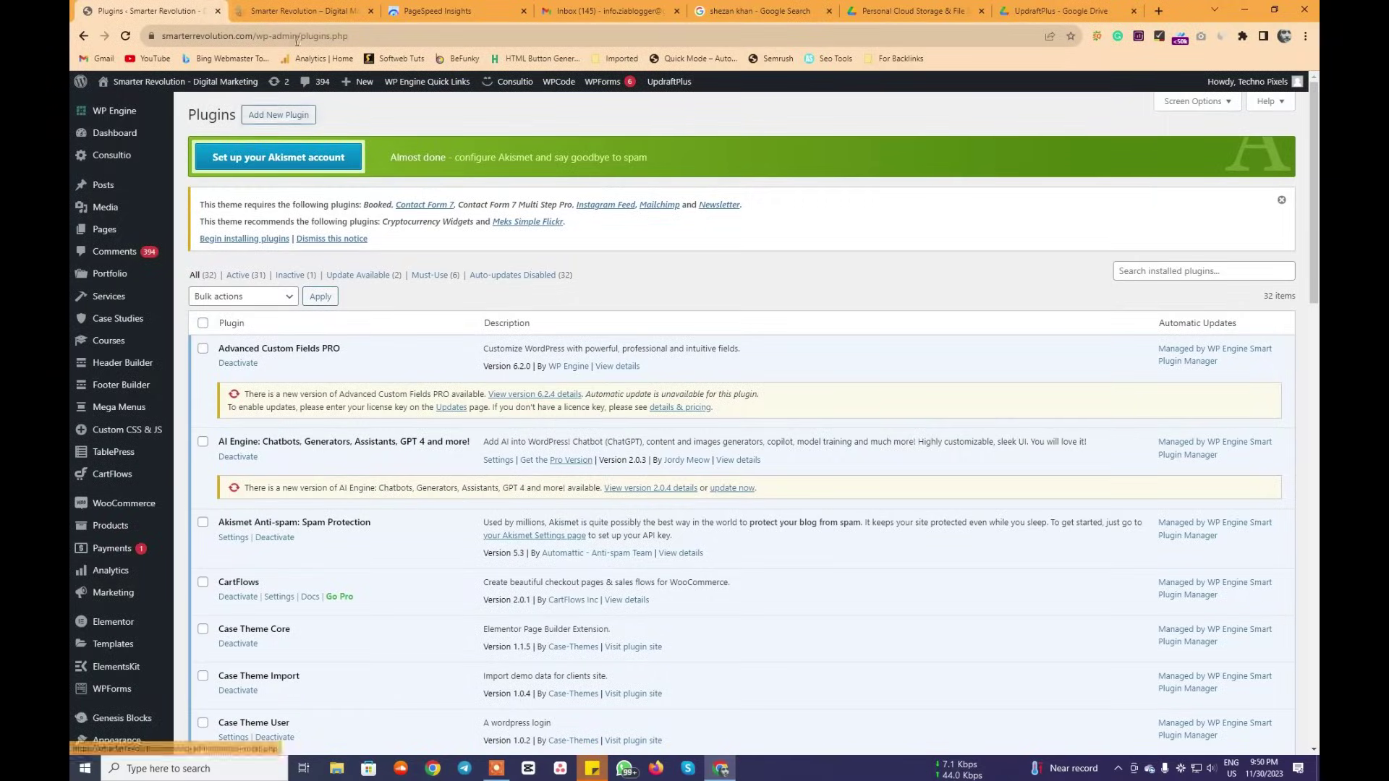
click(304, 11)
click(145, 10)
click(262, 121)
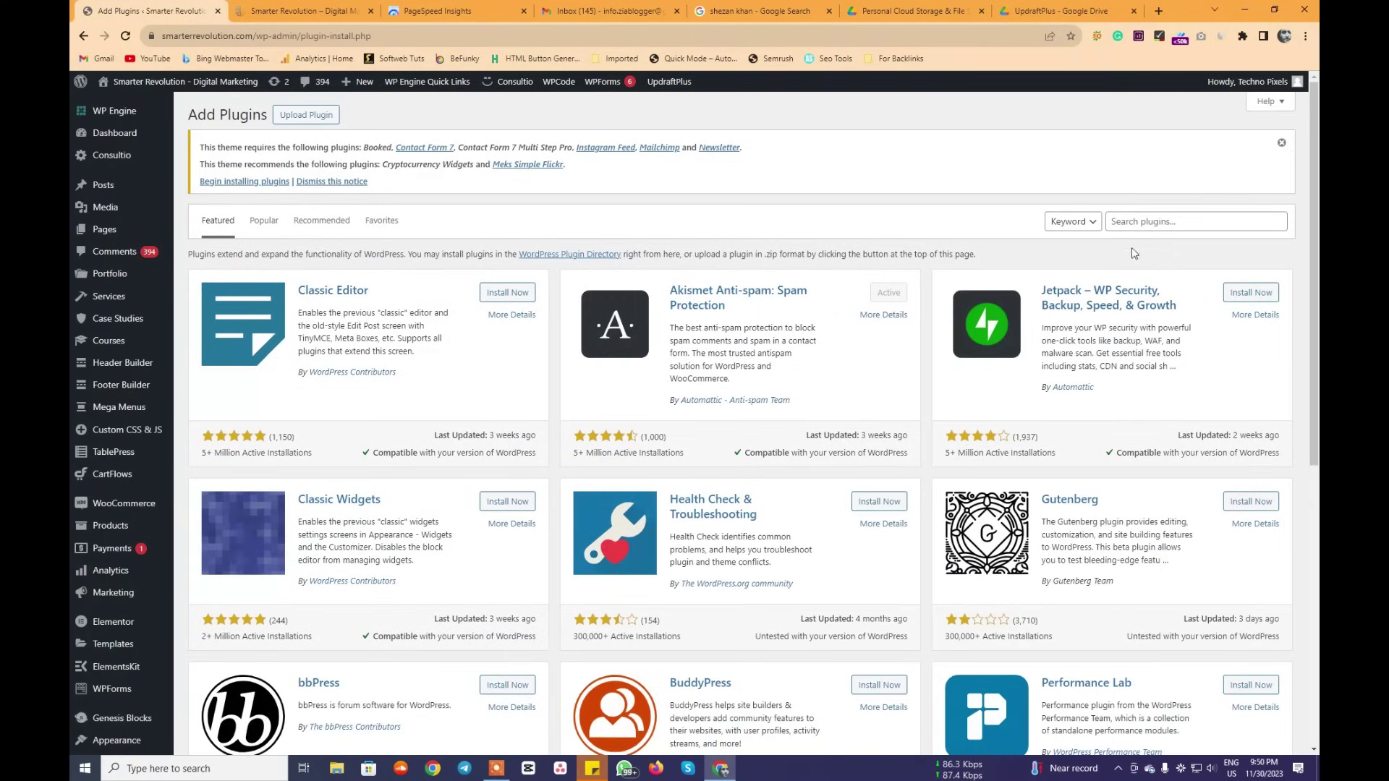
Search the plugin directory for "OMGF" and install the OMGF | GDPR/DSGVO Compliant, Faster Google Fonts plugin.
click(1146, 217)
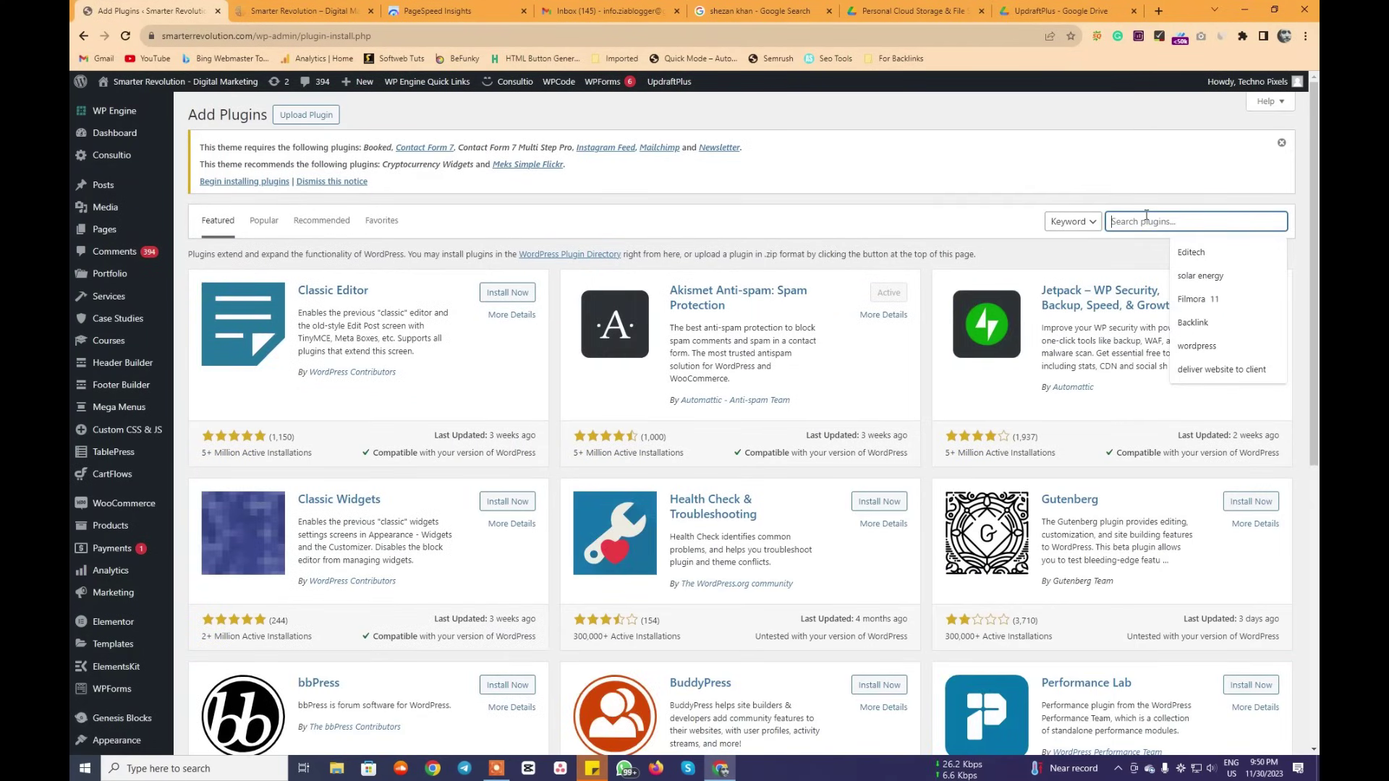
text(OM)
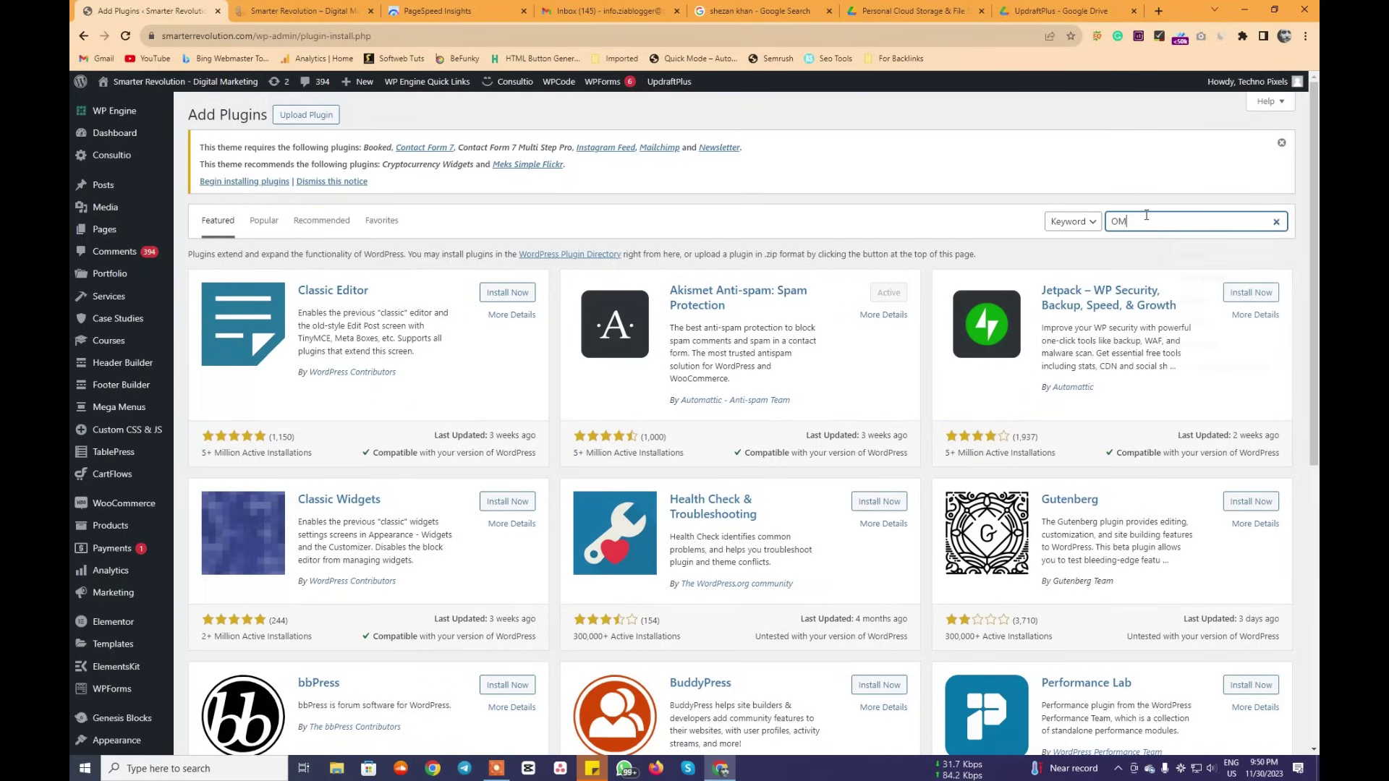
text(GDF)
key(BackSpace)
key(BackSpace)
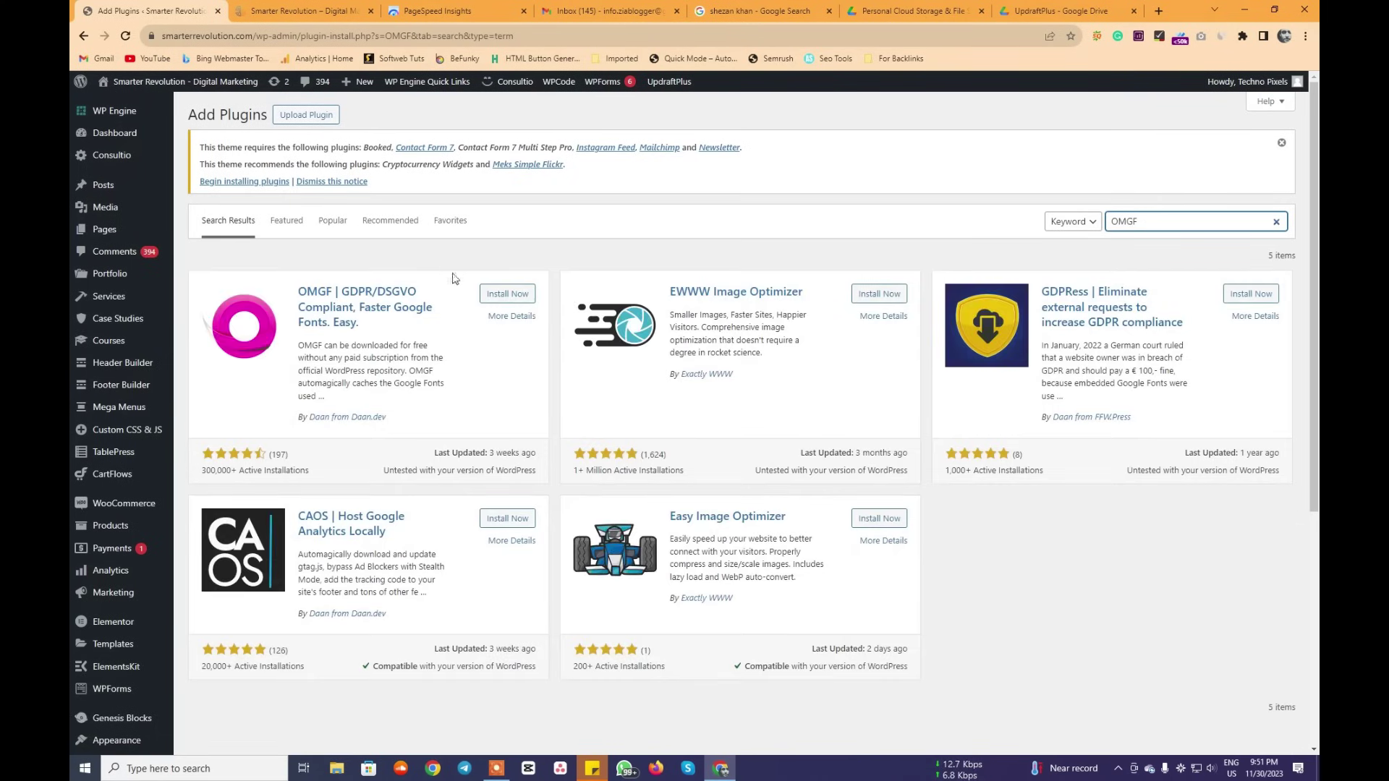
click(499, 295)
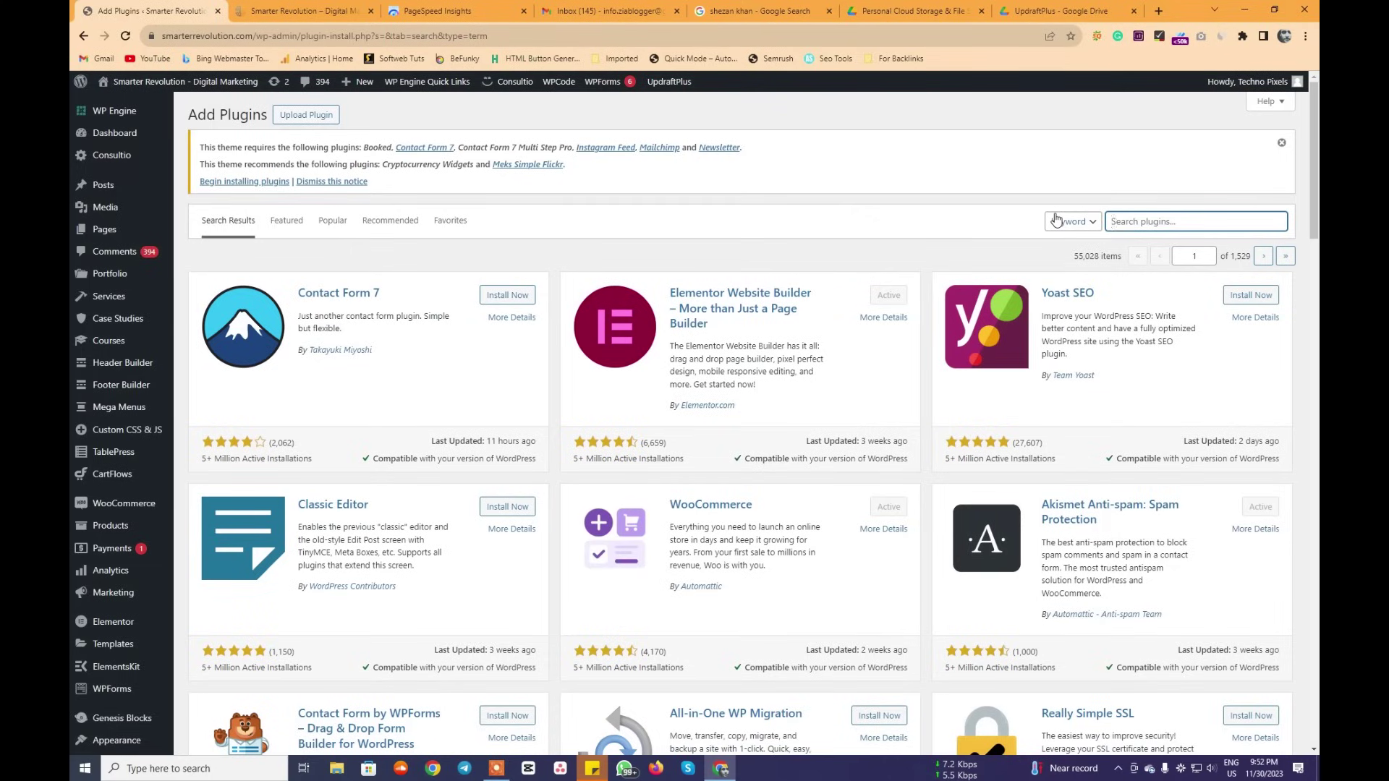
Search the plugin directory for "Webp" and install the Converter for Media plugin.
text(Web)
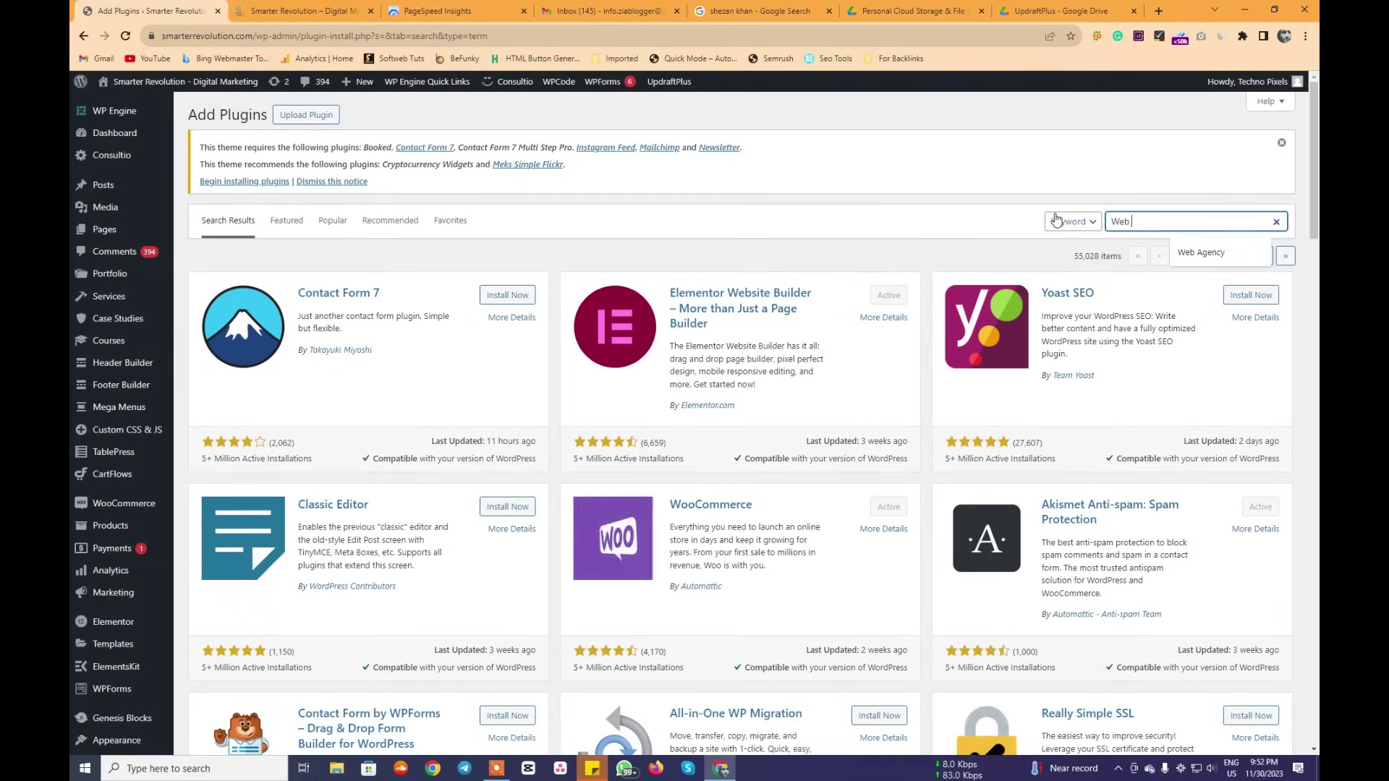
text(p)
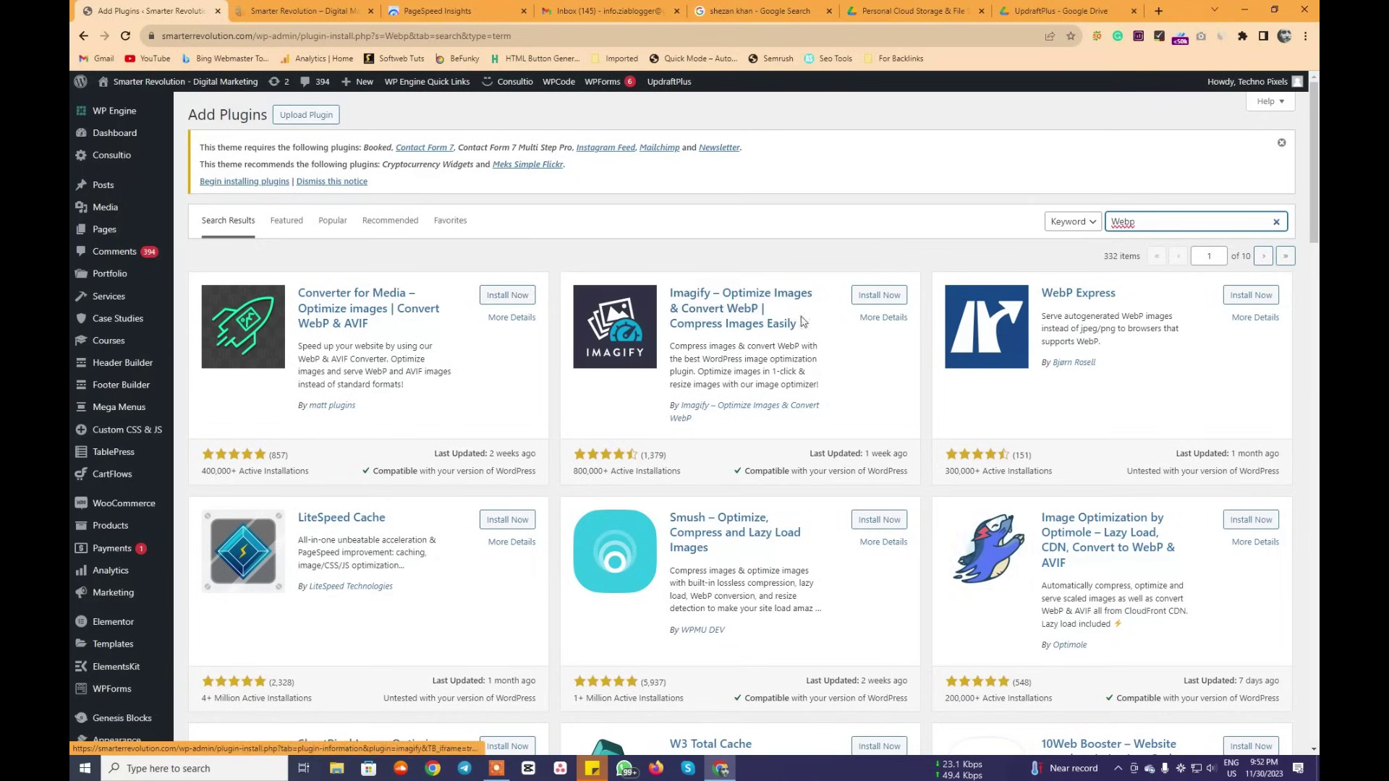
scroll(808, 342, down, 3)
scroll(808, 342, up, 3)
click(506, 295)
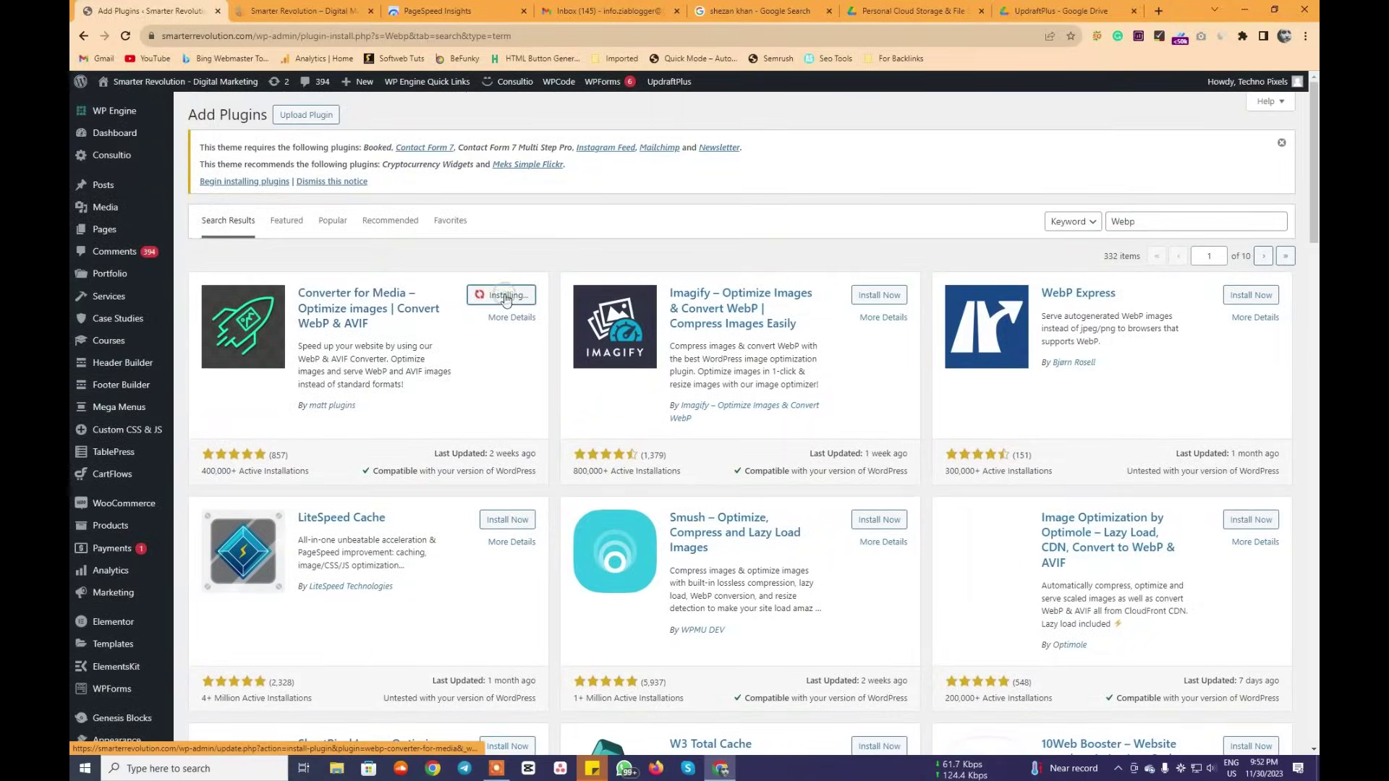
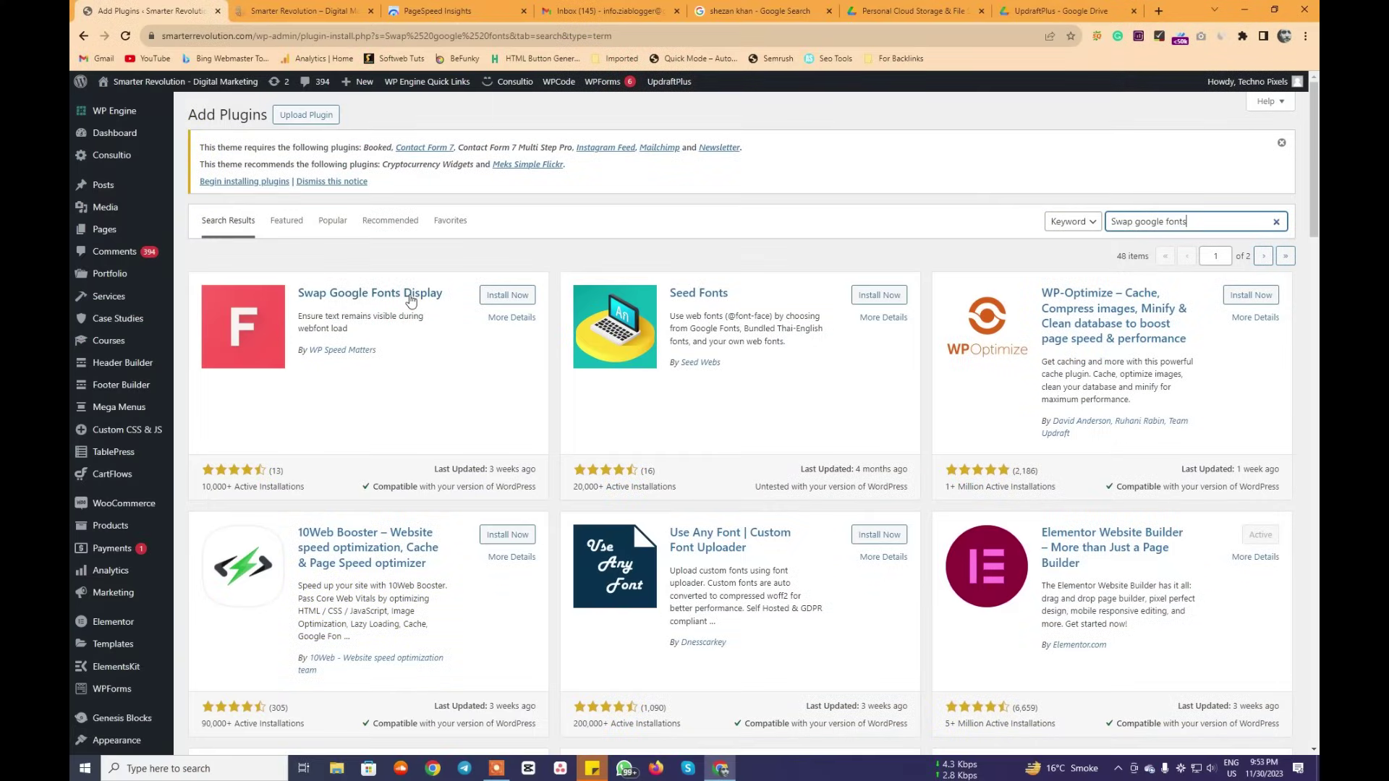
Install the Swap Google Fonts Display plugin and show only the inactive plugins among the installed ones.
click(510, 300)
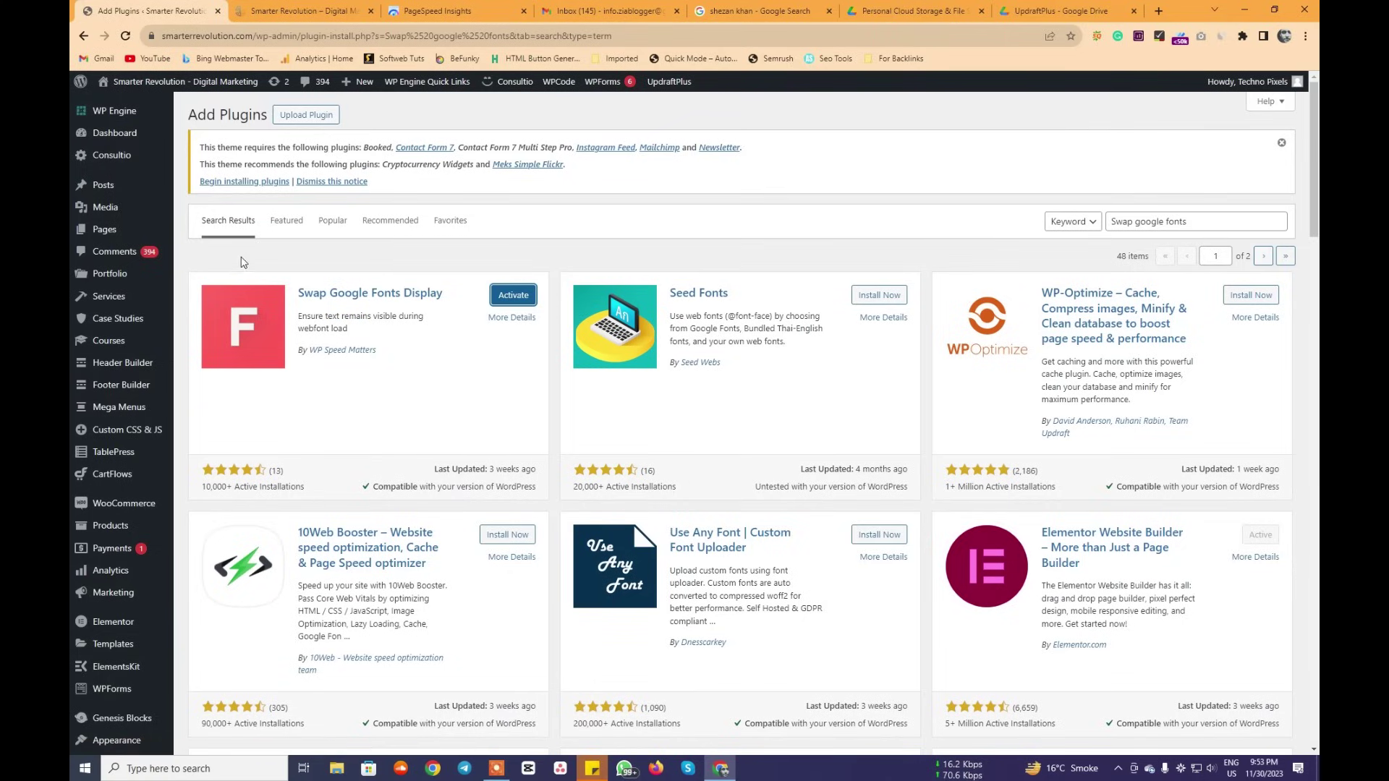
scroll(130, 608, down, 1)
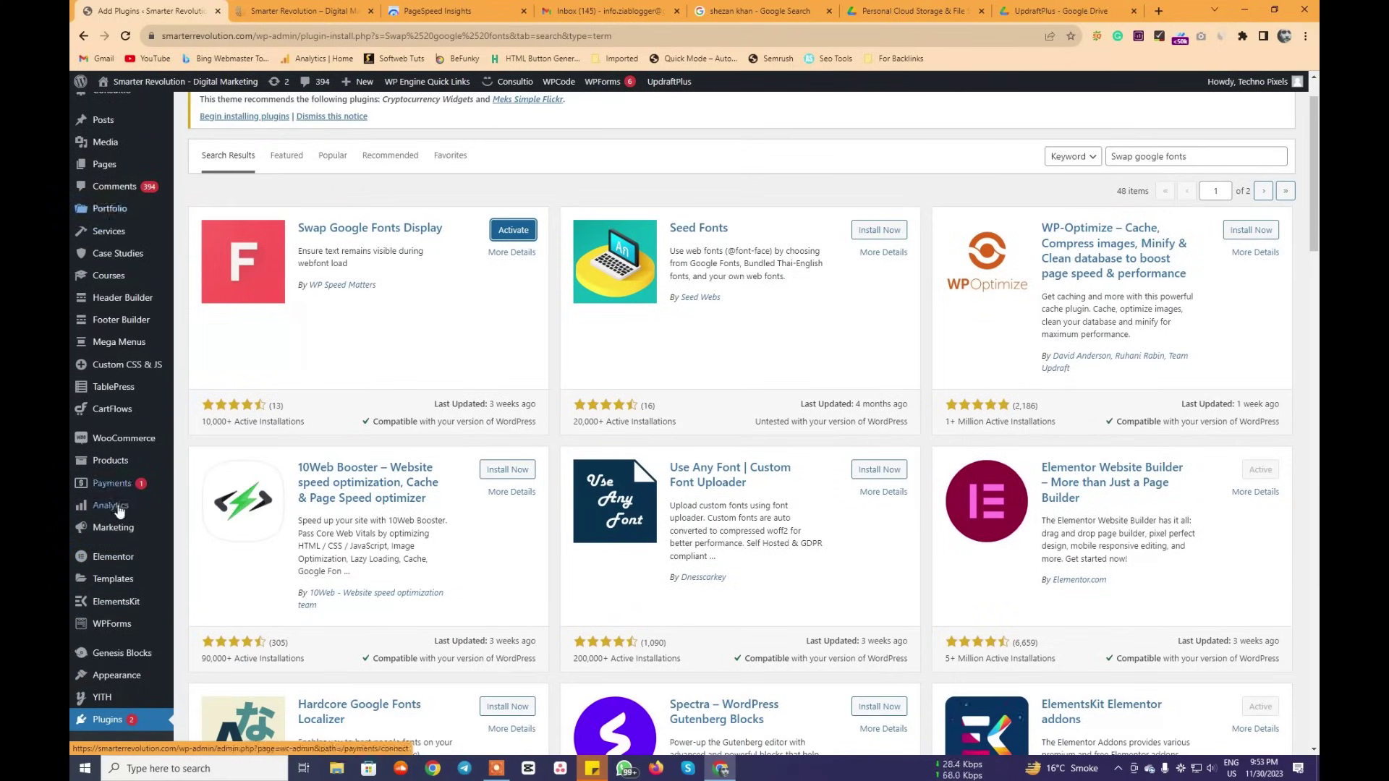
scroll(126, 518, down, 3)
click(108, 550)
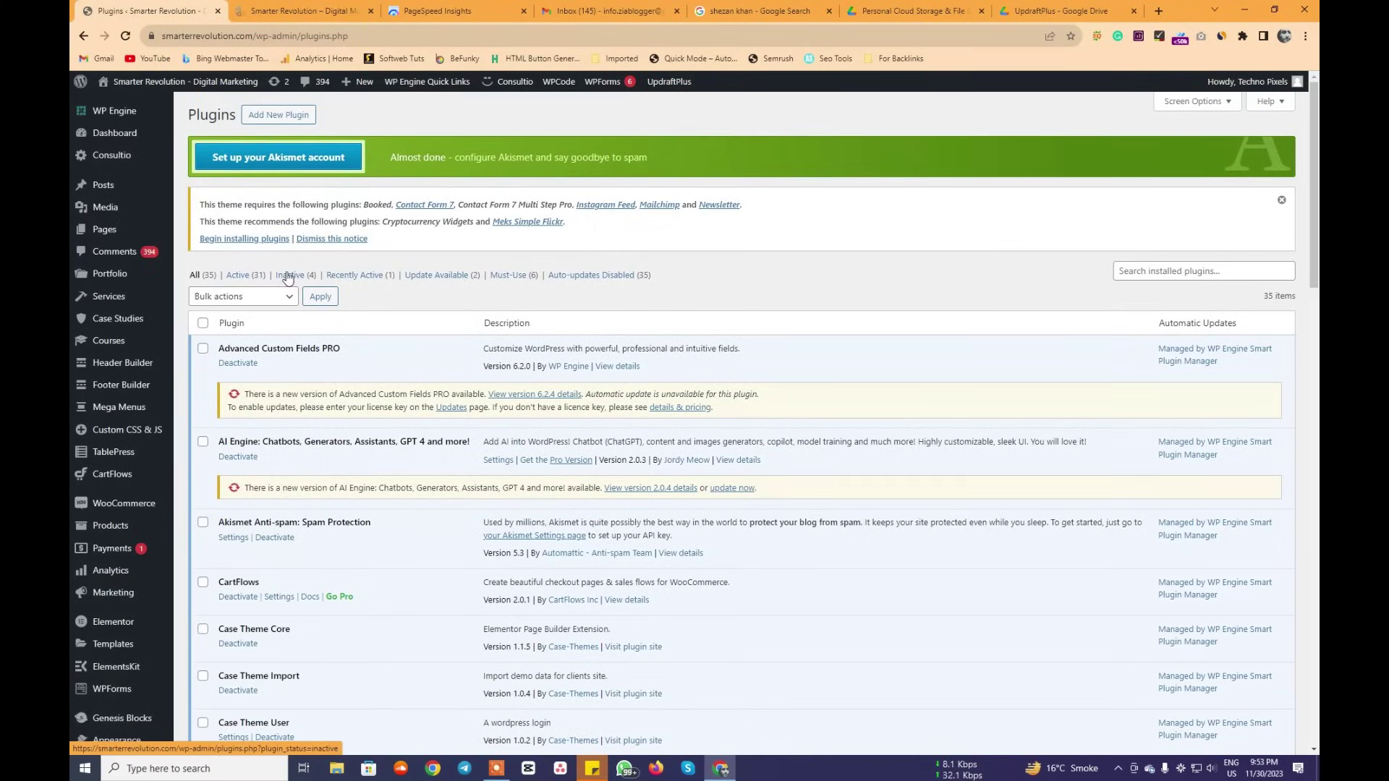
click(289, 275)
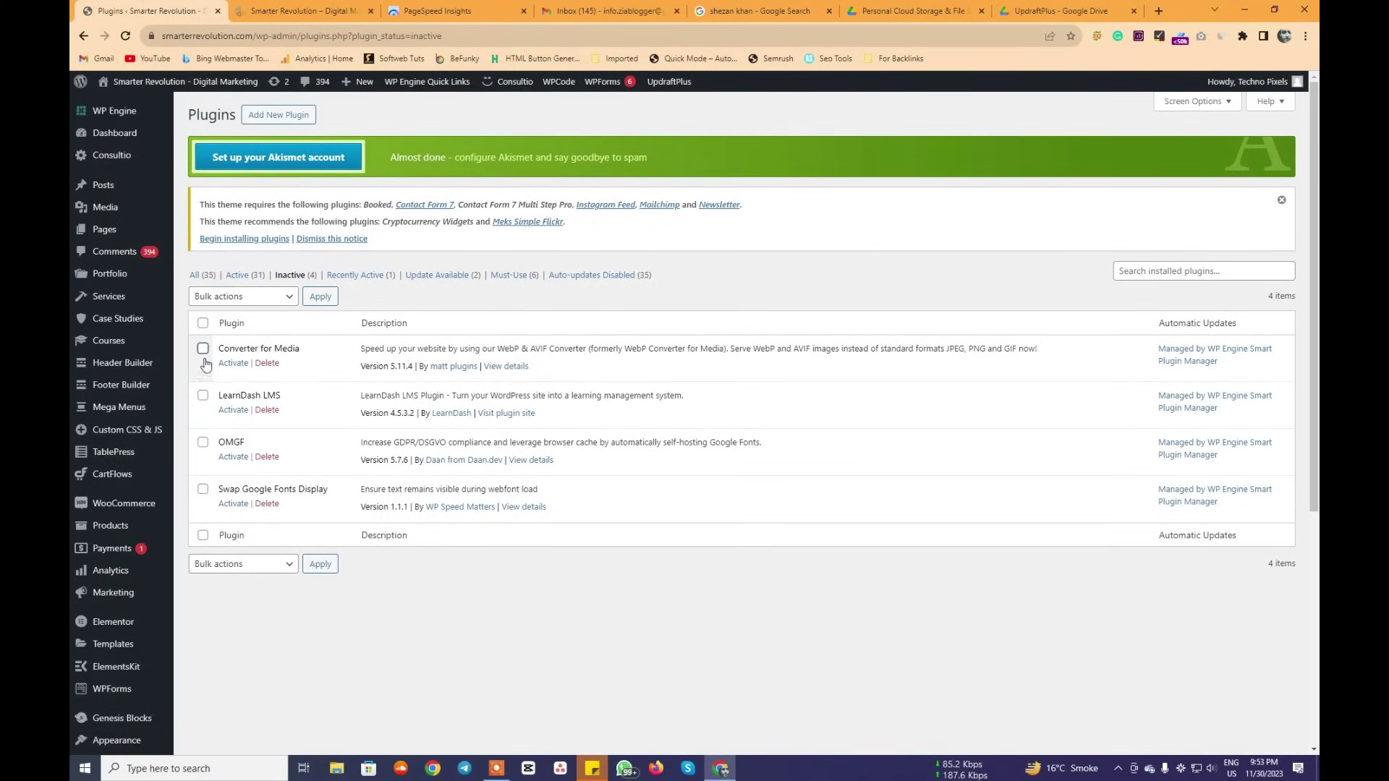
Bulk-activate Converter for Media, OMGF and Swap Google Fonts Display, declining to create a WP Engine restore point.
click(202, 350)
click(202, 444)
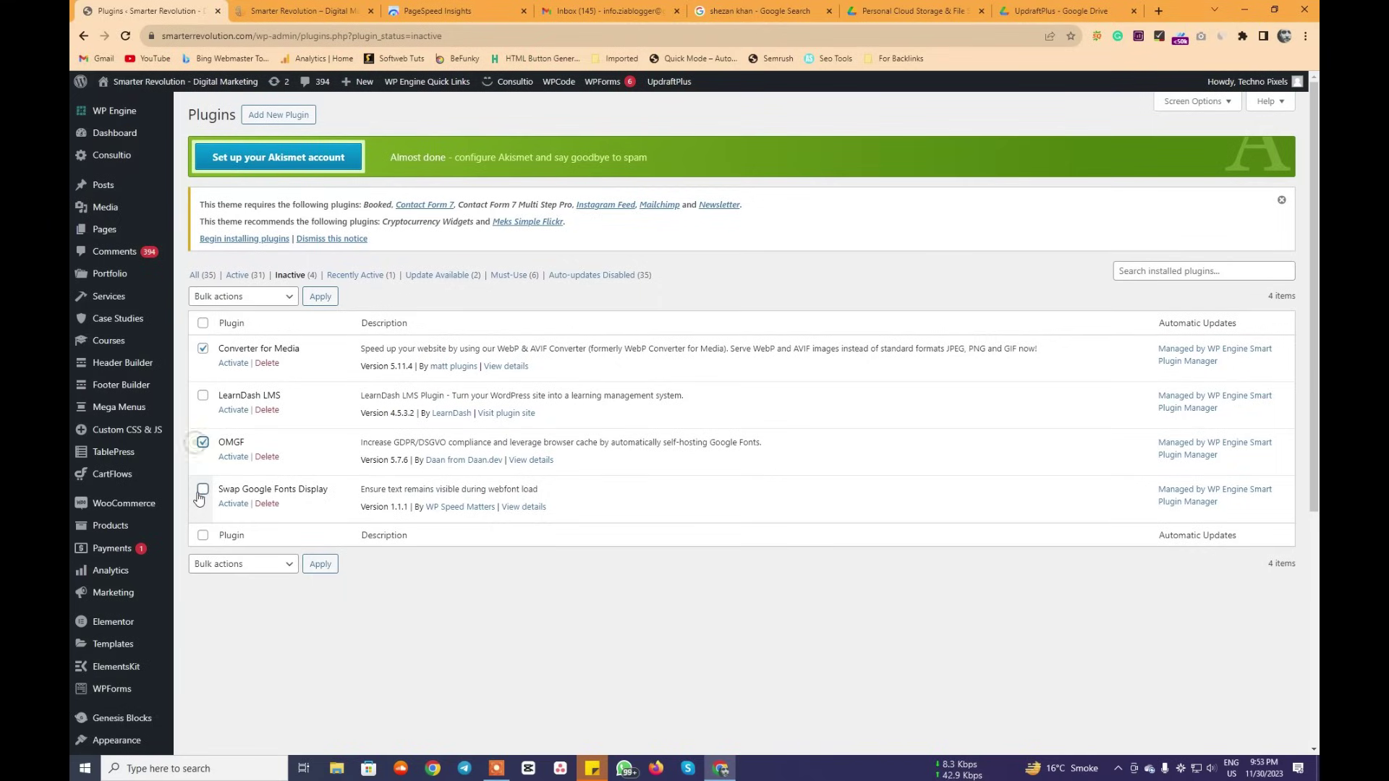
click(242, 297)
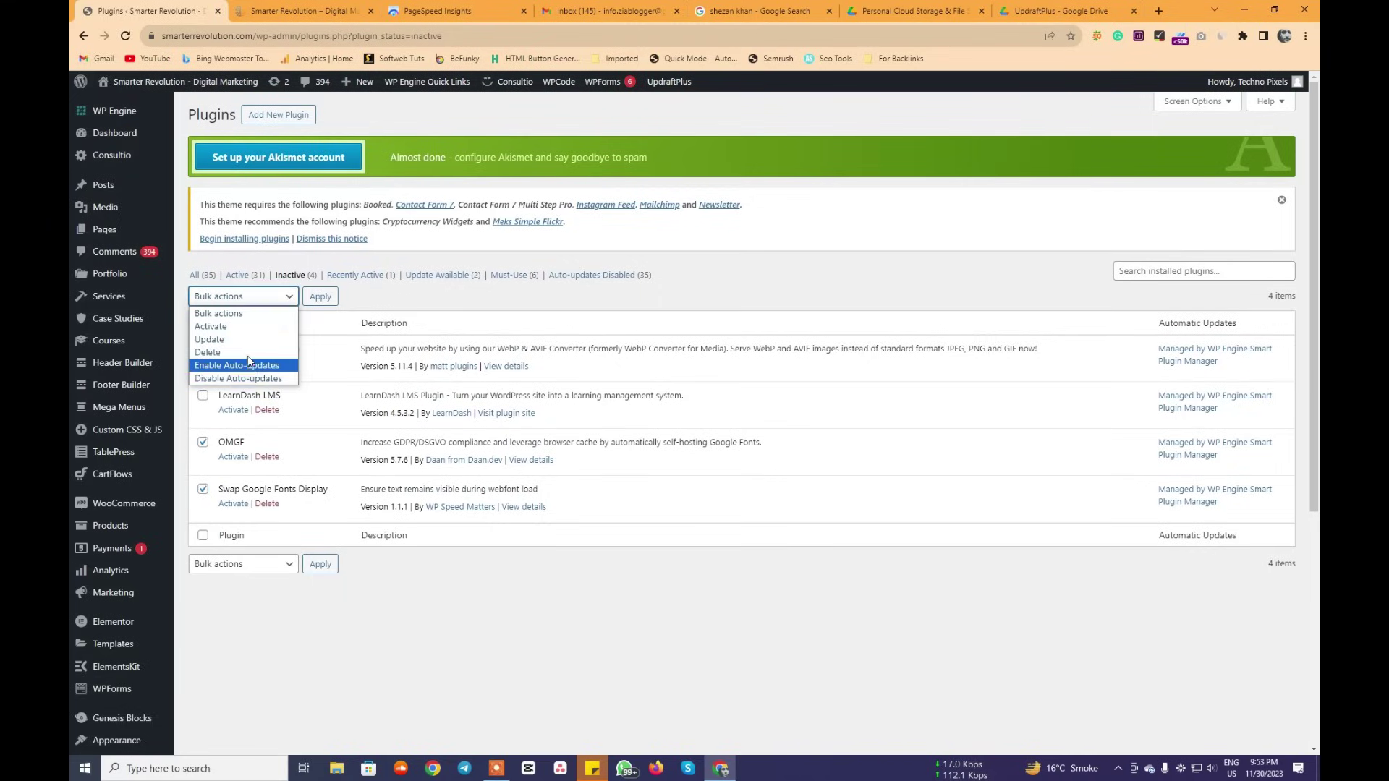
click(248, 326)
click(320, 296)
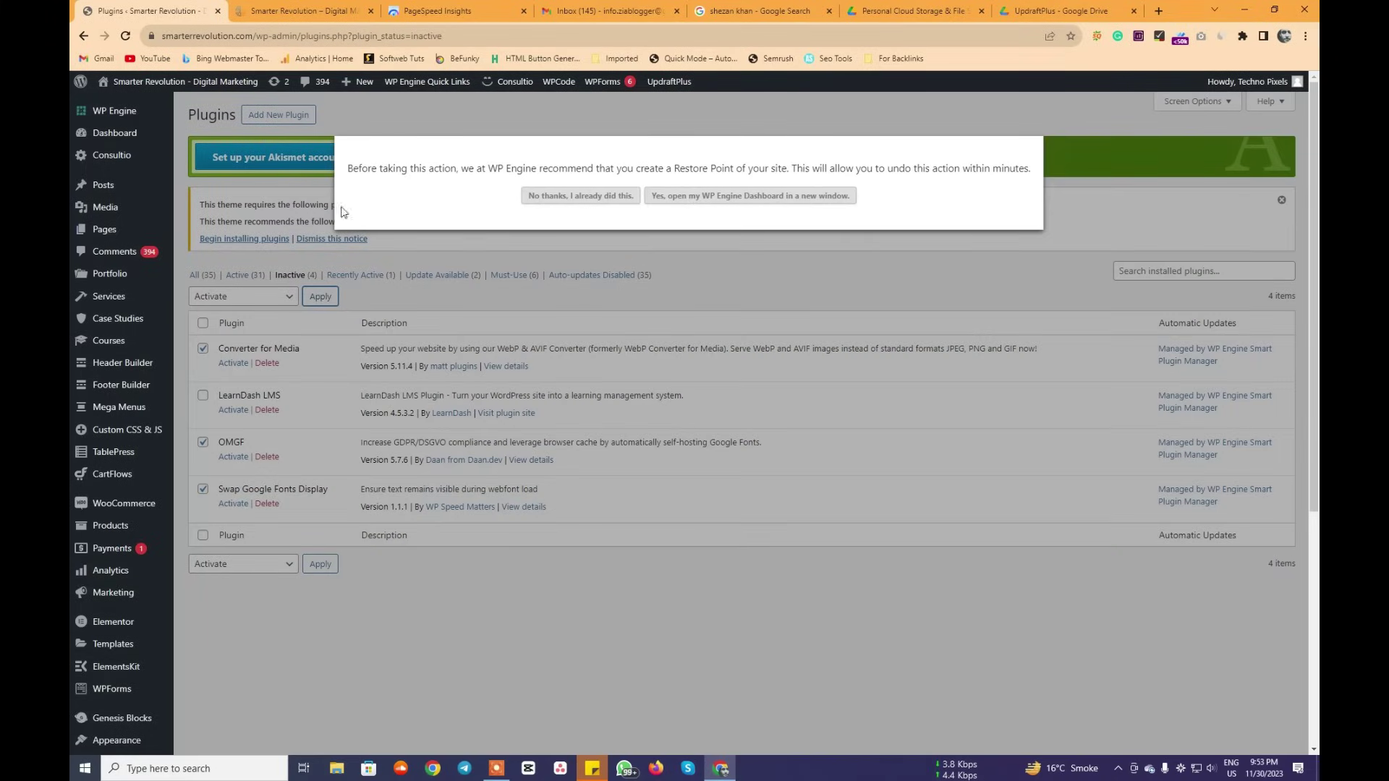
click(612, 196)
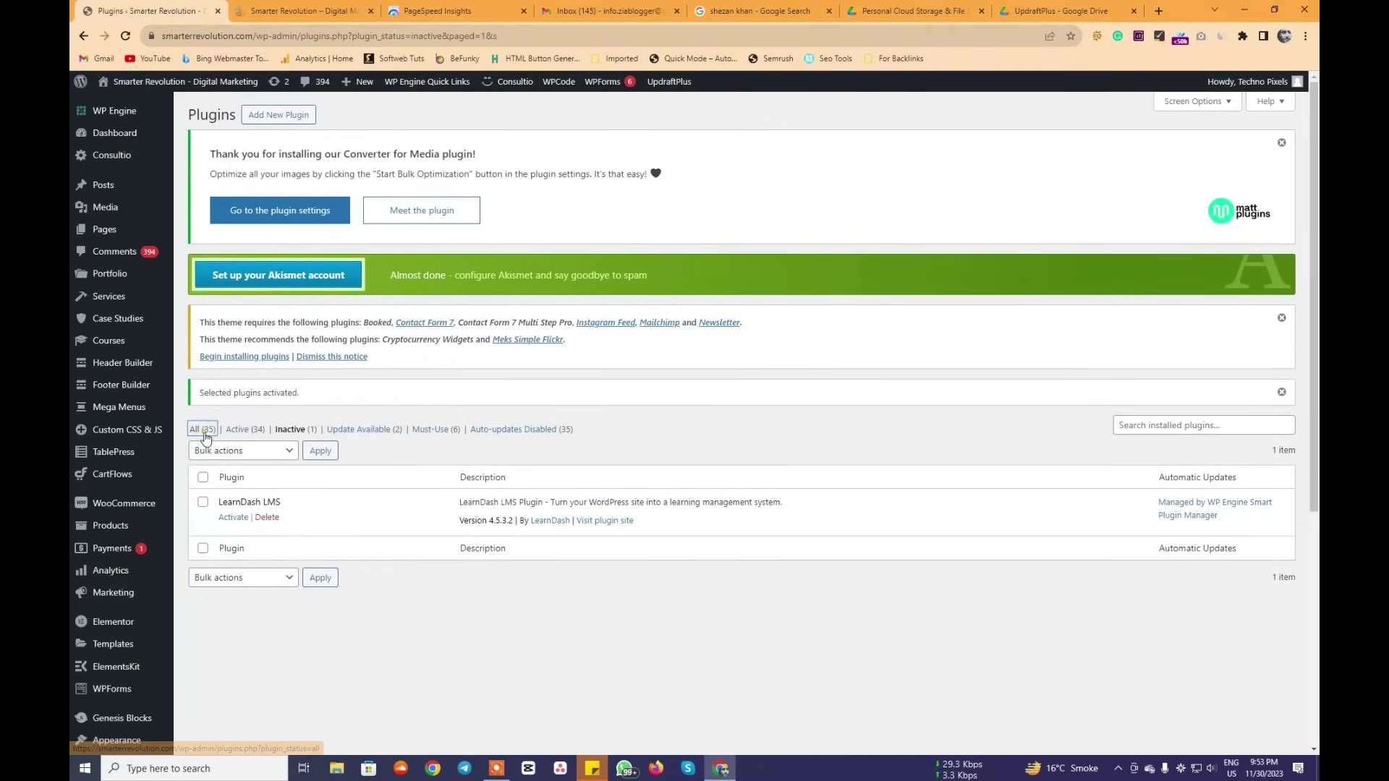
List all installed plugins and open the OMGF plugin's settings in a new browser tab.
click(206, 434)
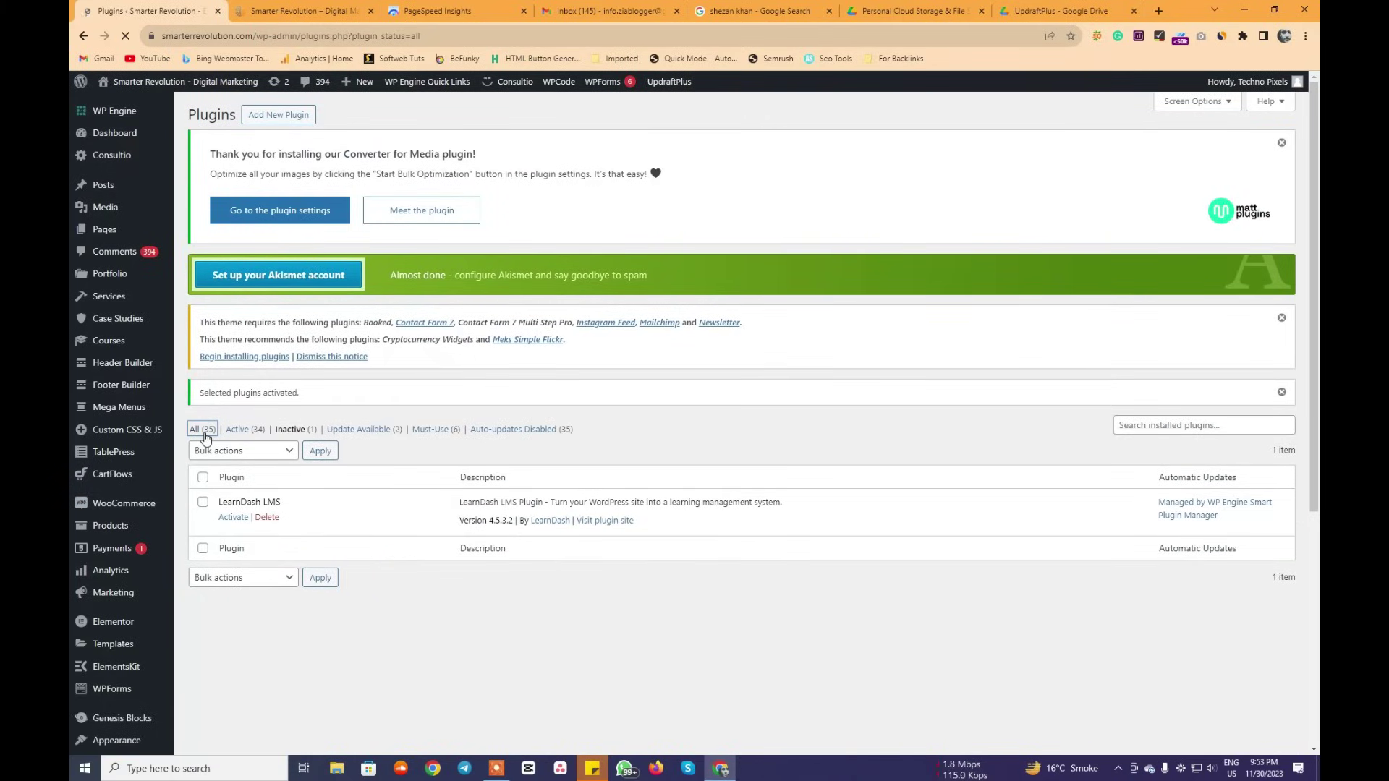
scroll(327, 445, down, 5)
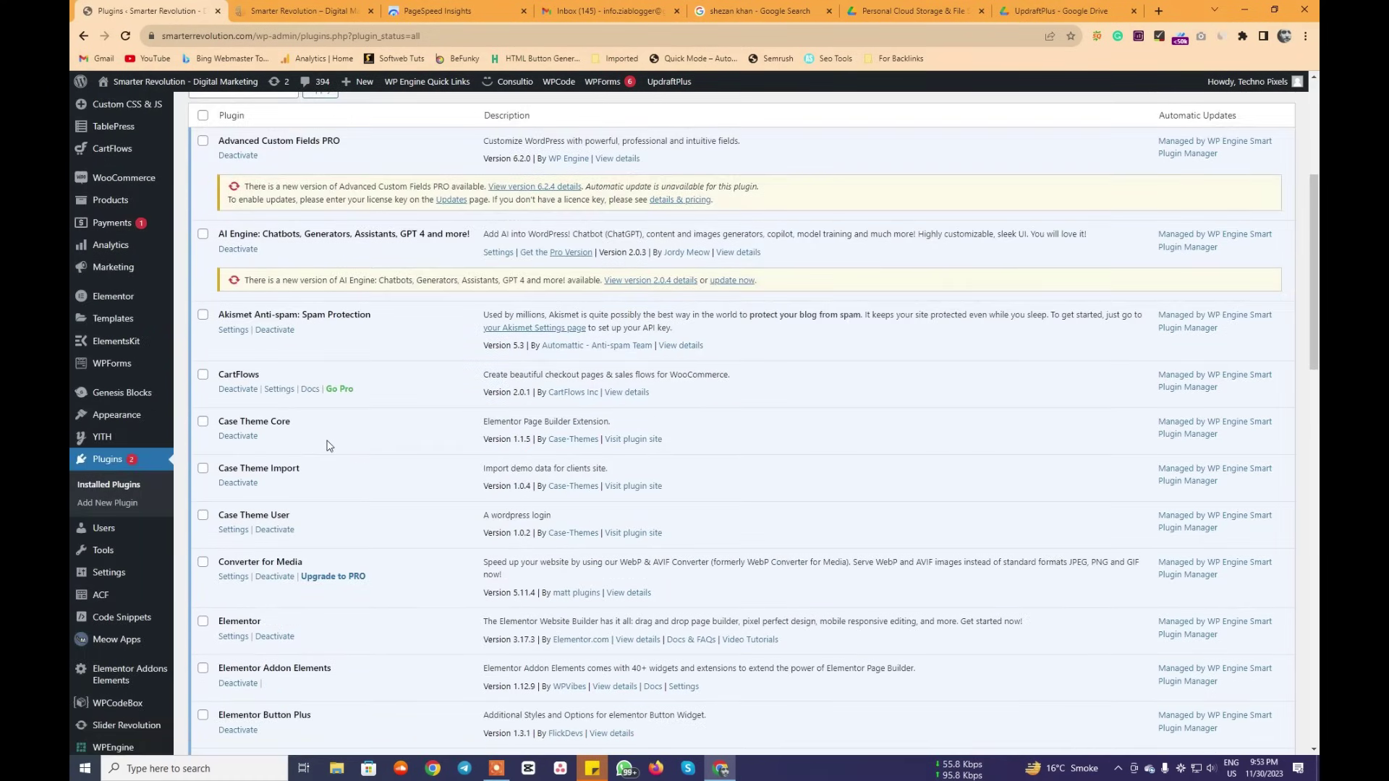
scroll(327, 446, down, 10)
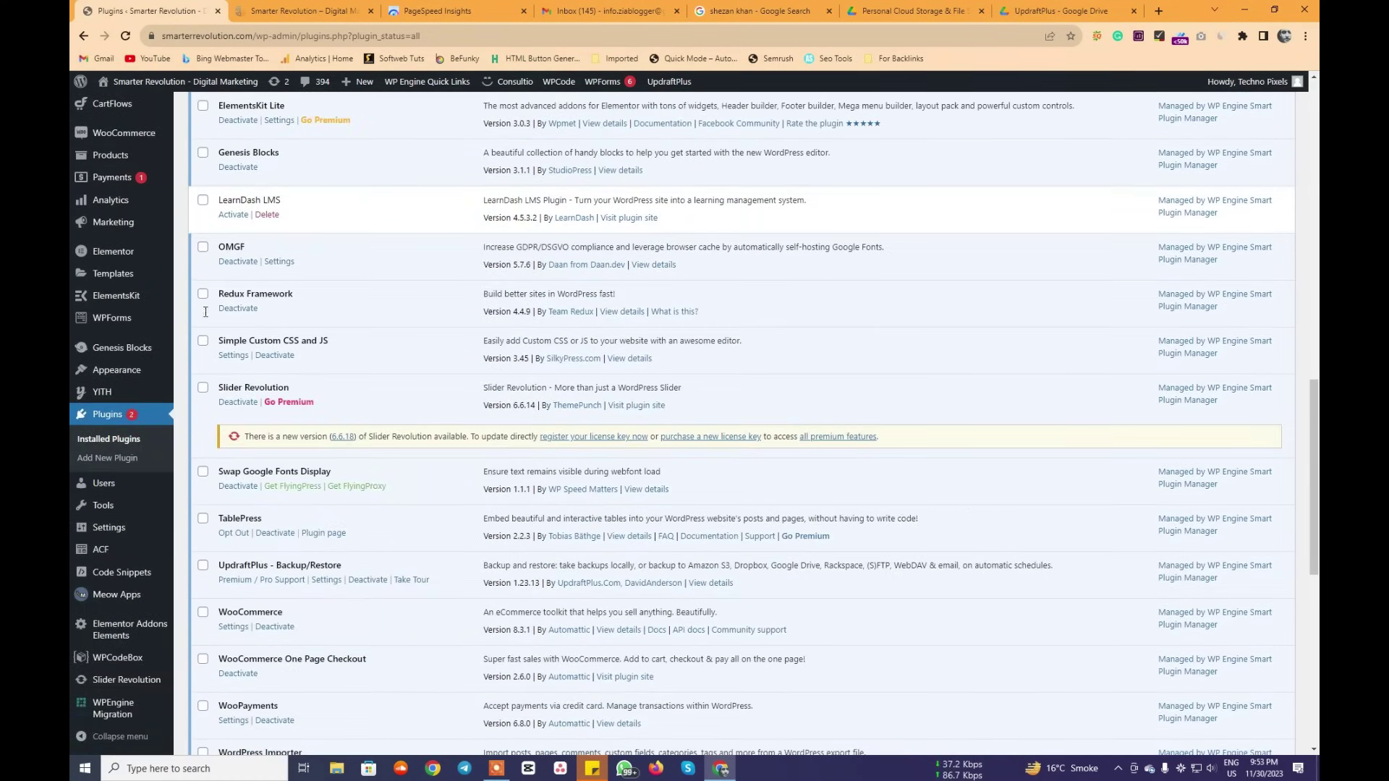
right_click(285, 266)
click(288, 271)
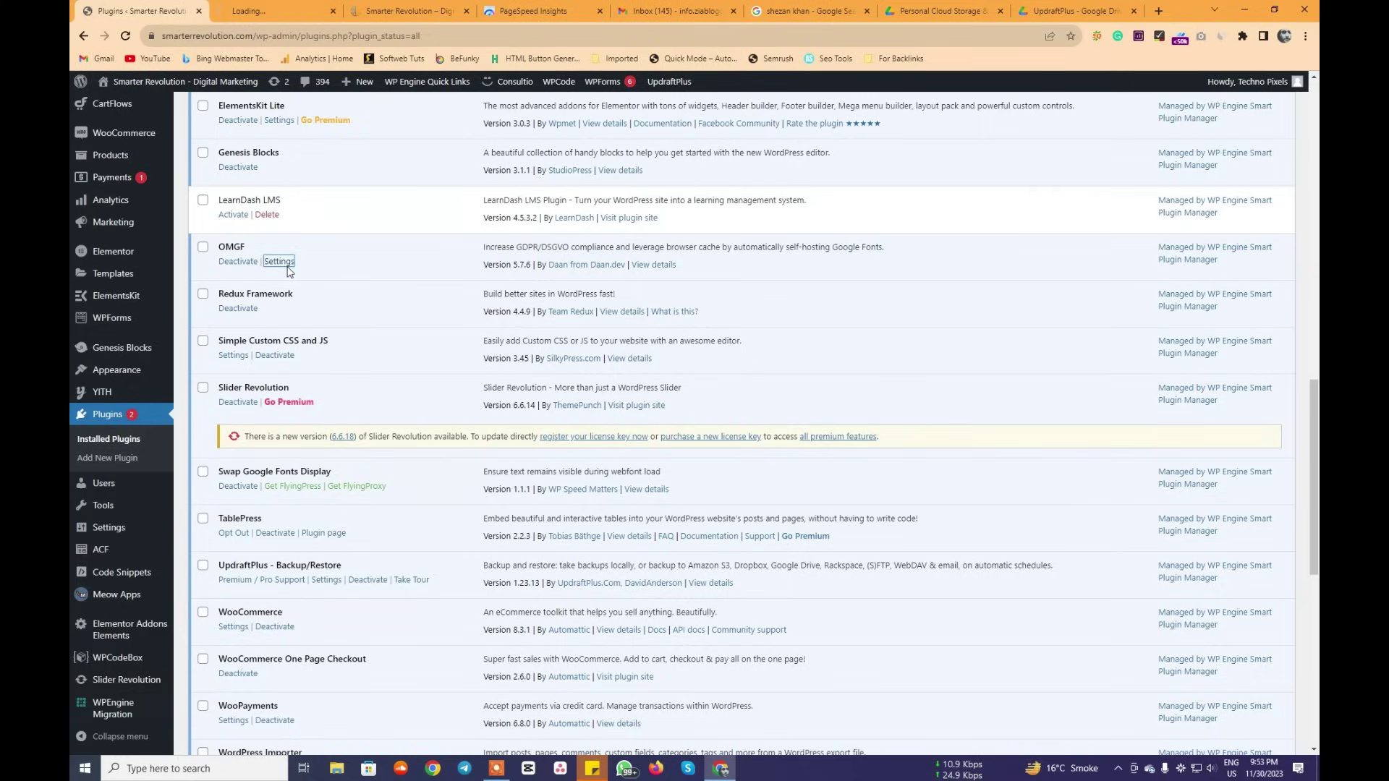
click(295, 13)
Review OMGF's local font list, then save the settings unchanged and run the Google Fonts optimization.
scroll(392, 376, down, 10)
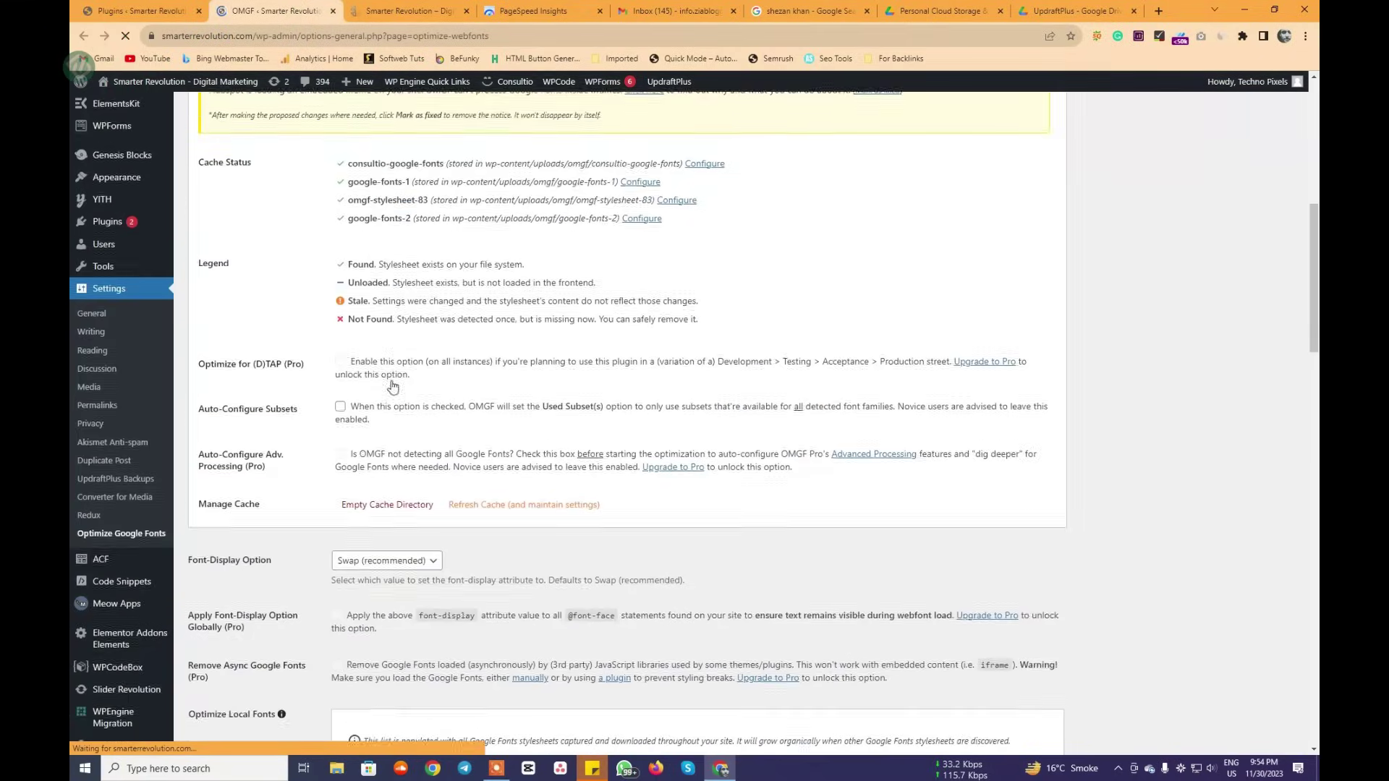
scroll(393, 385, down, 9)
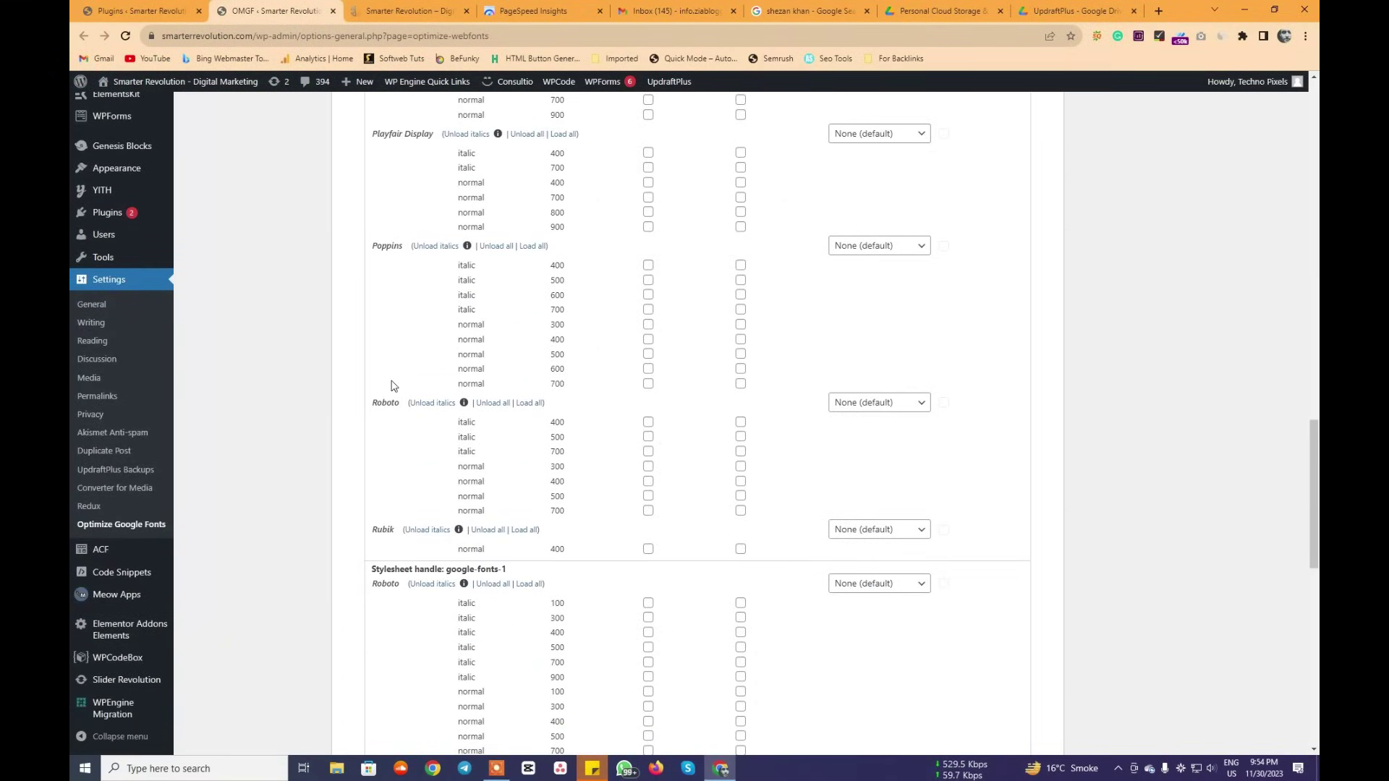
scroll(562, 361, up, 1)
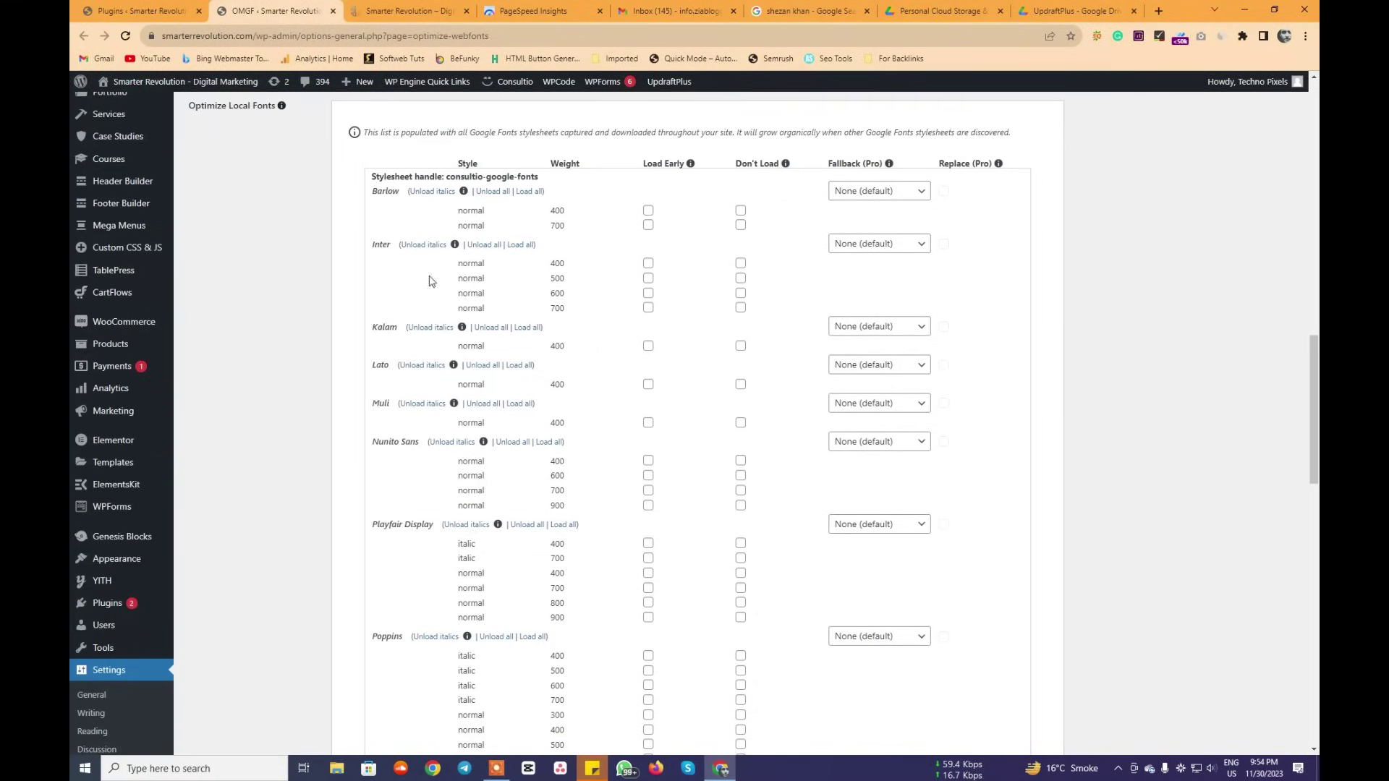
scroll(642, 481, down, 15)
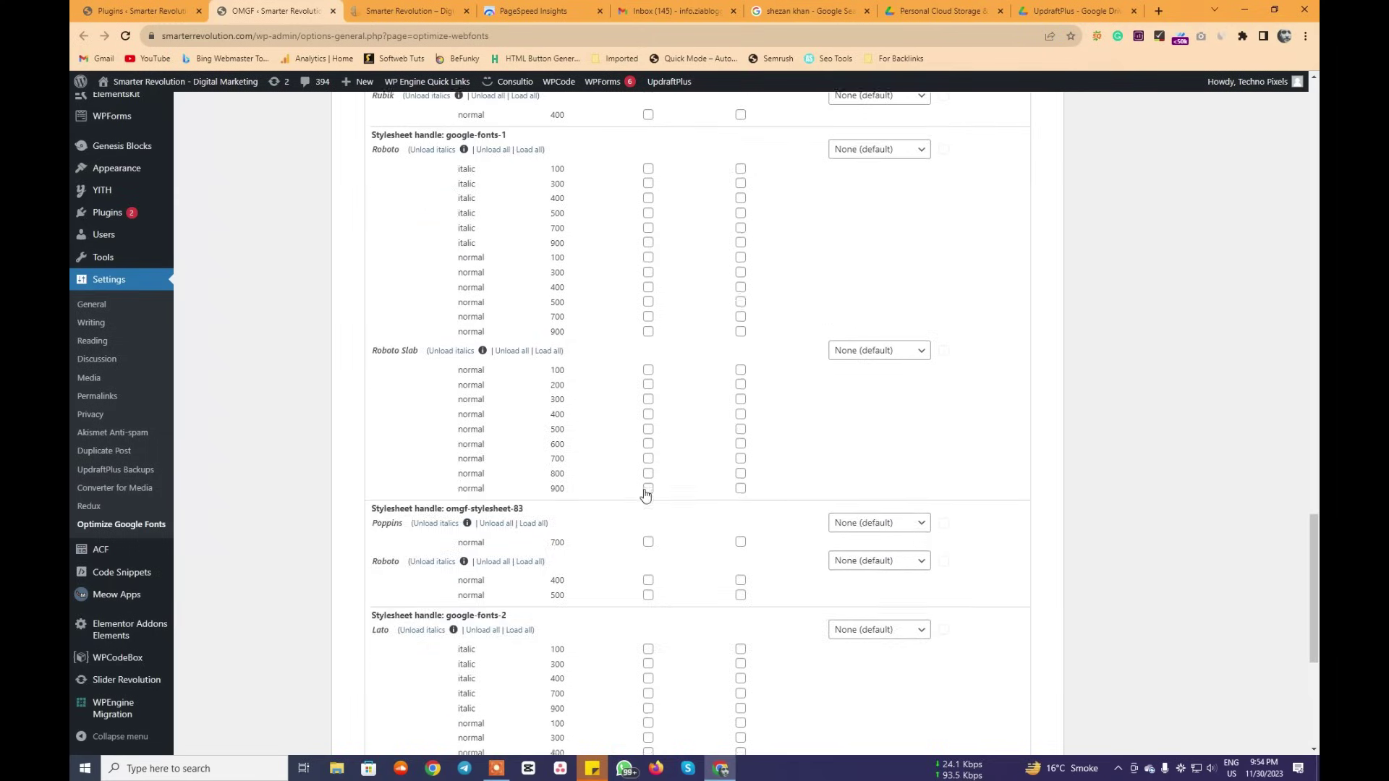
scroll(646, 496, down, 2)
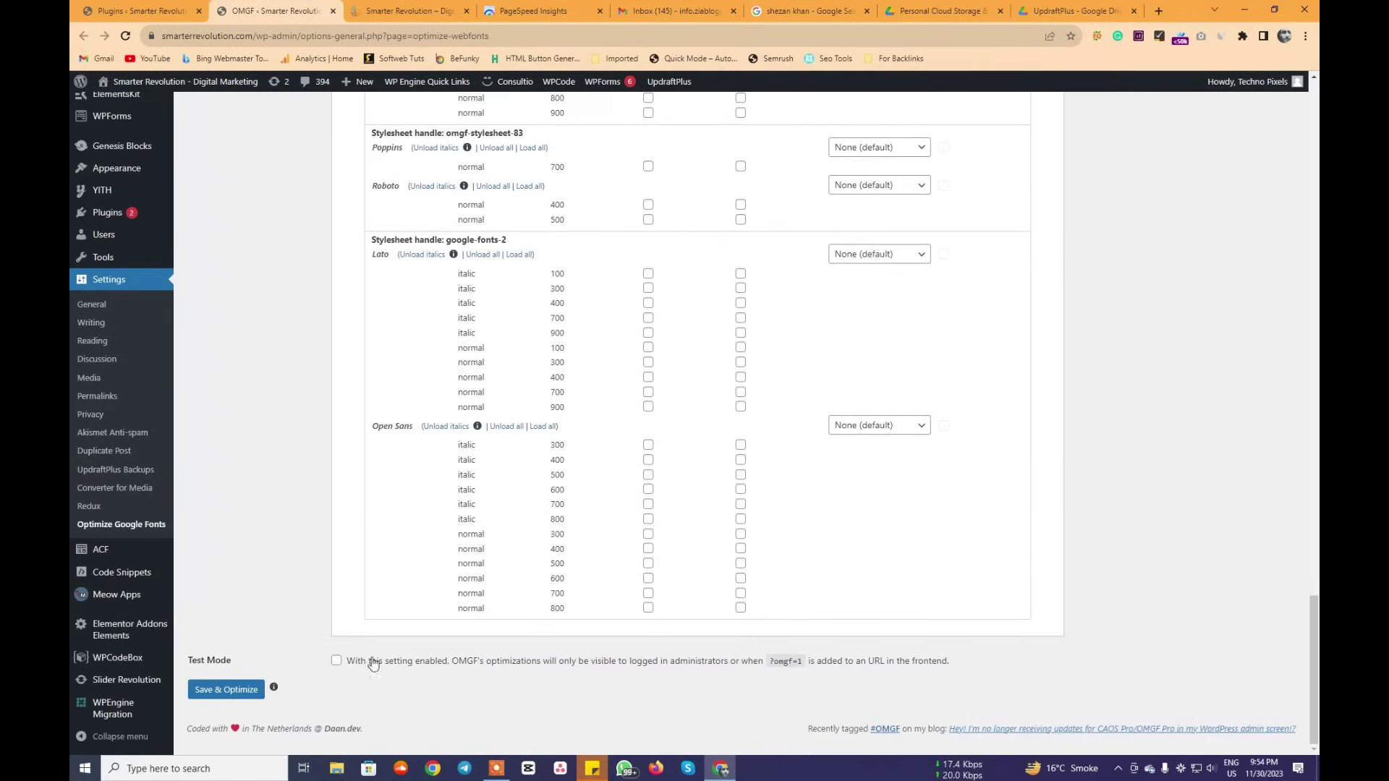
click(199, 694)
click(199, 695)
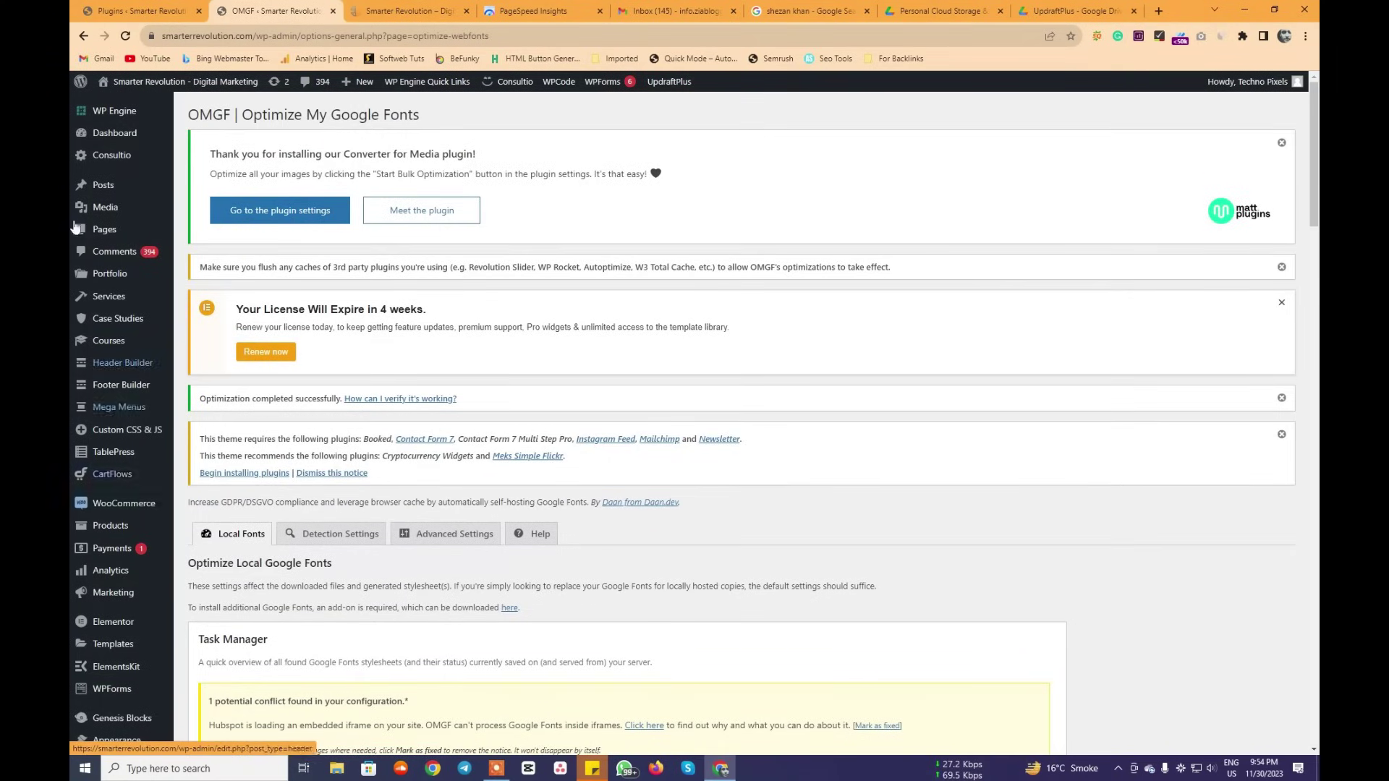
Return to the plugins list's browser tab, open the Optimize Google Fonts settings there, and look through the font list.
click(133, 11)
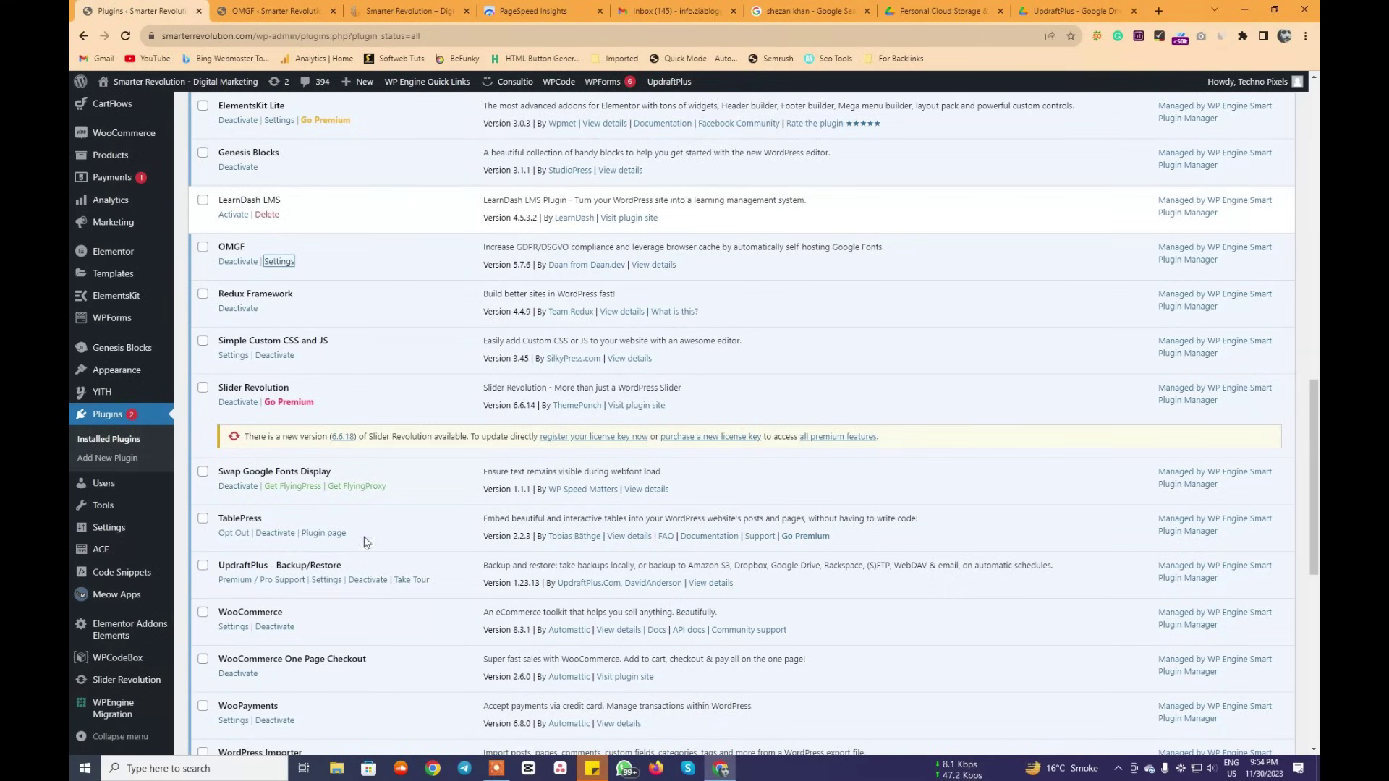
scroll(305, 490, down, 1)
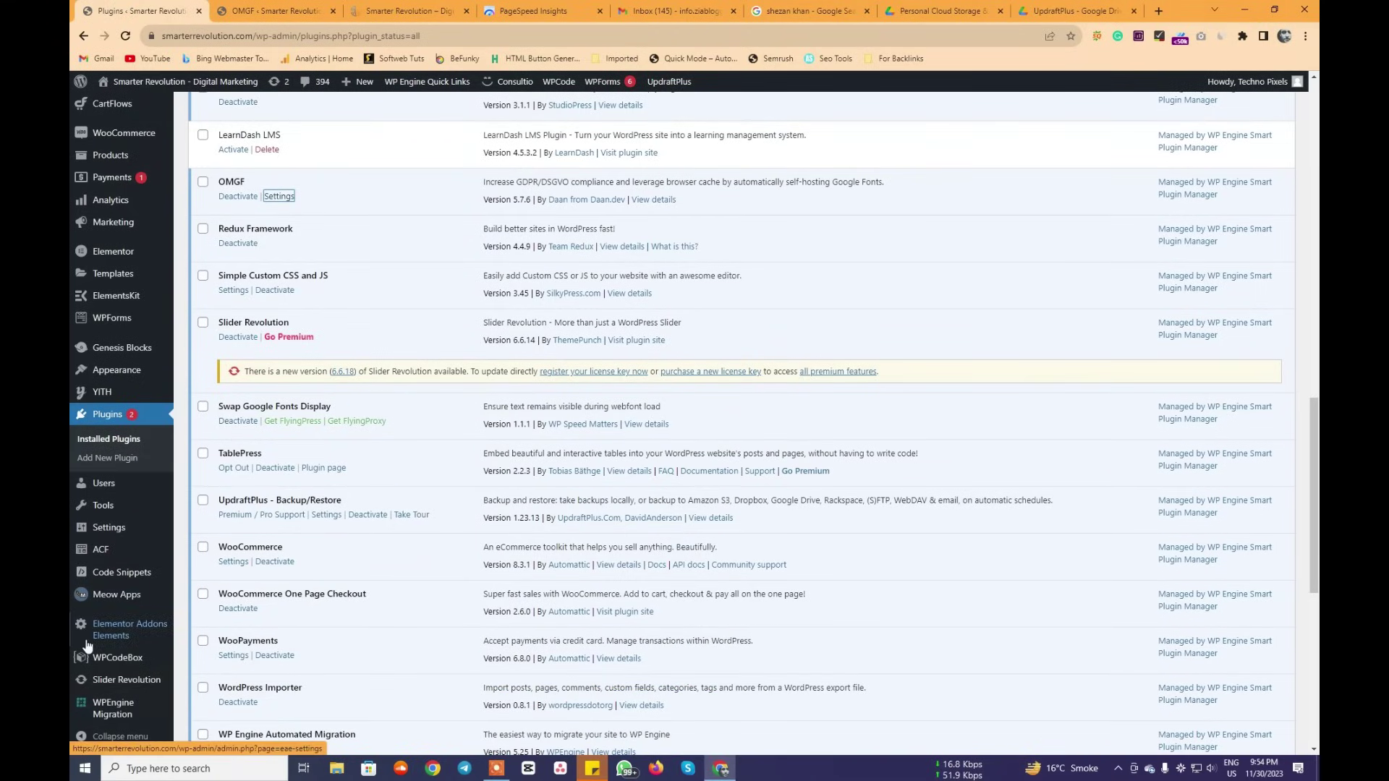
scroll(86, 578, down, 2)
mouse_move(113, 516)
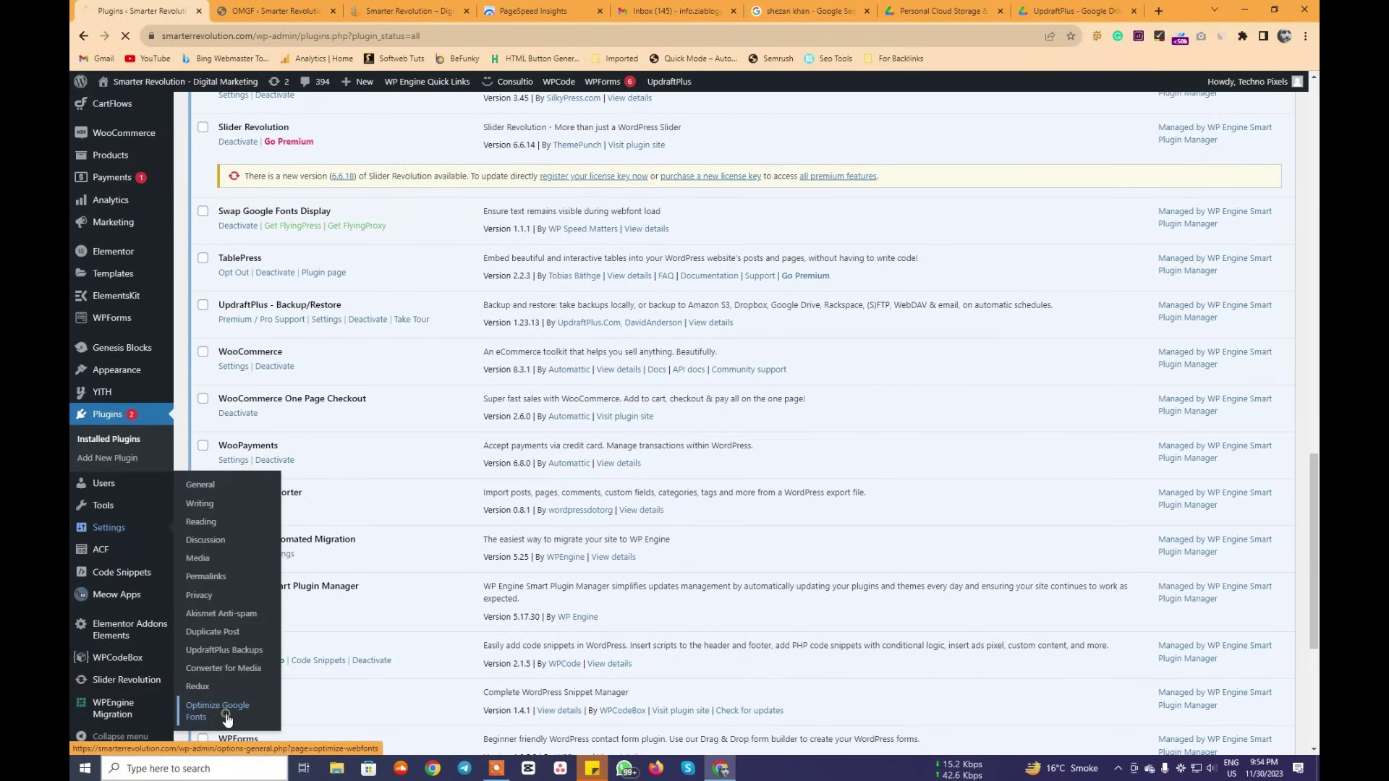
click(227, 720)
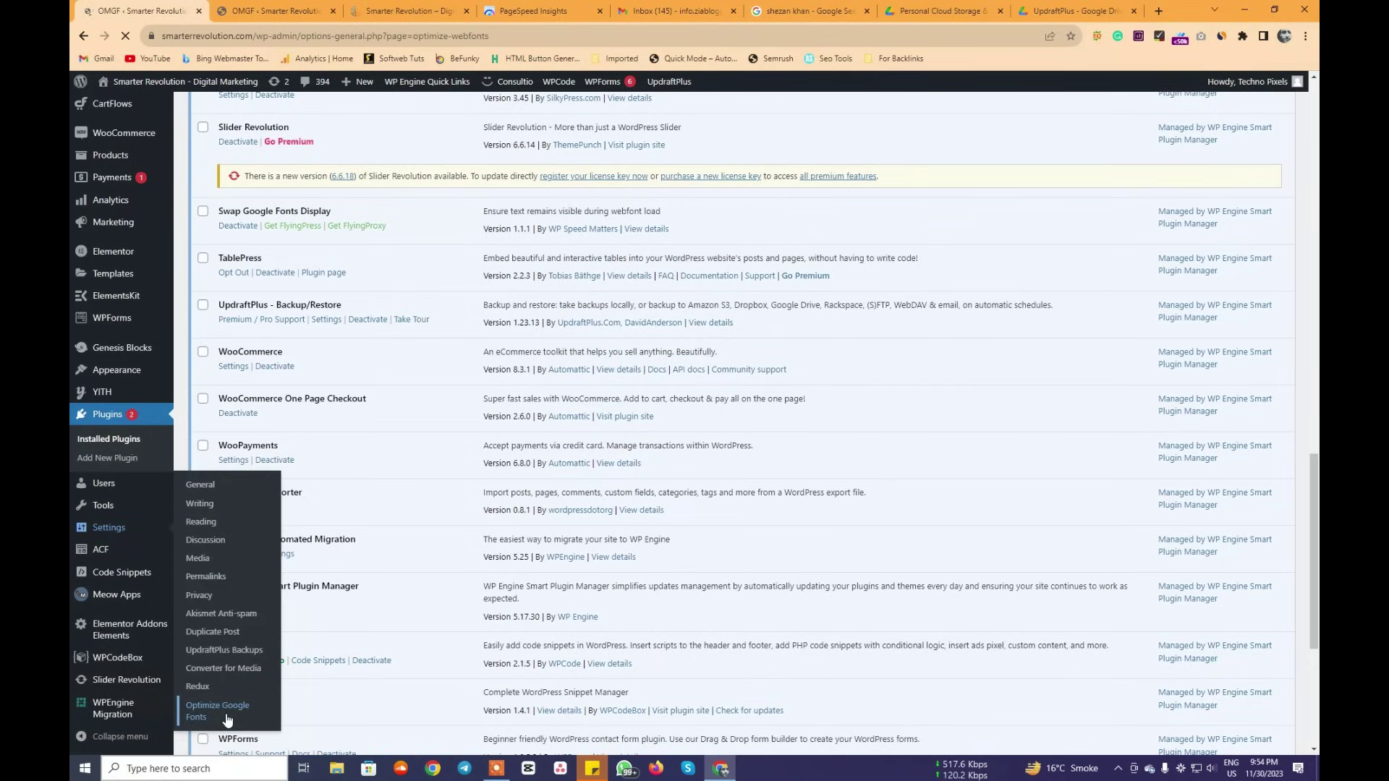
scroll(427, 603, down, 20)
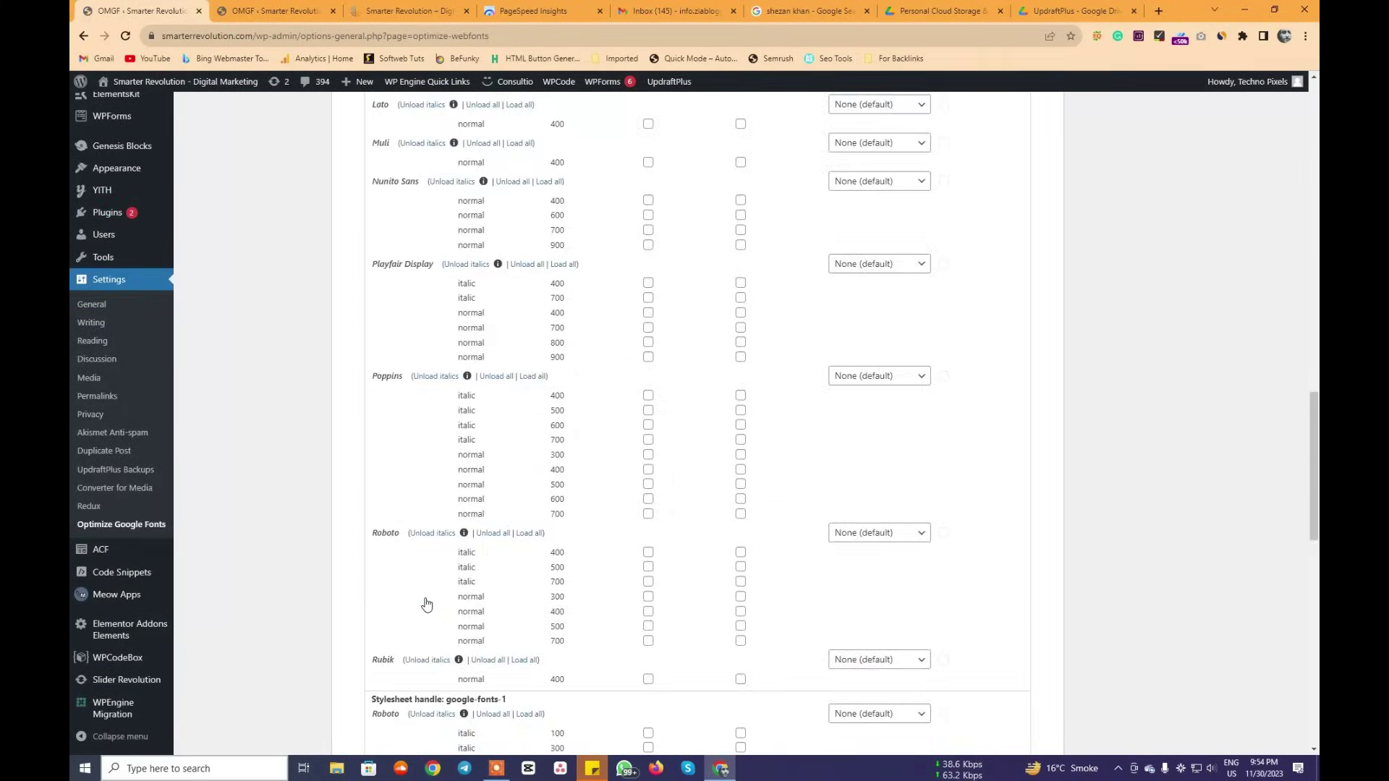
Return to the installed plugins list, close the extra OMGF browser tab and open Converter for Media's settings.
click(223, 694)
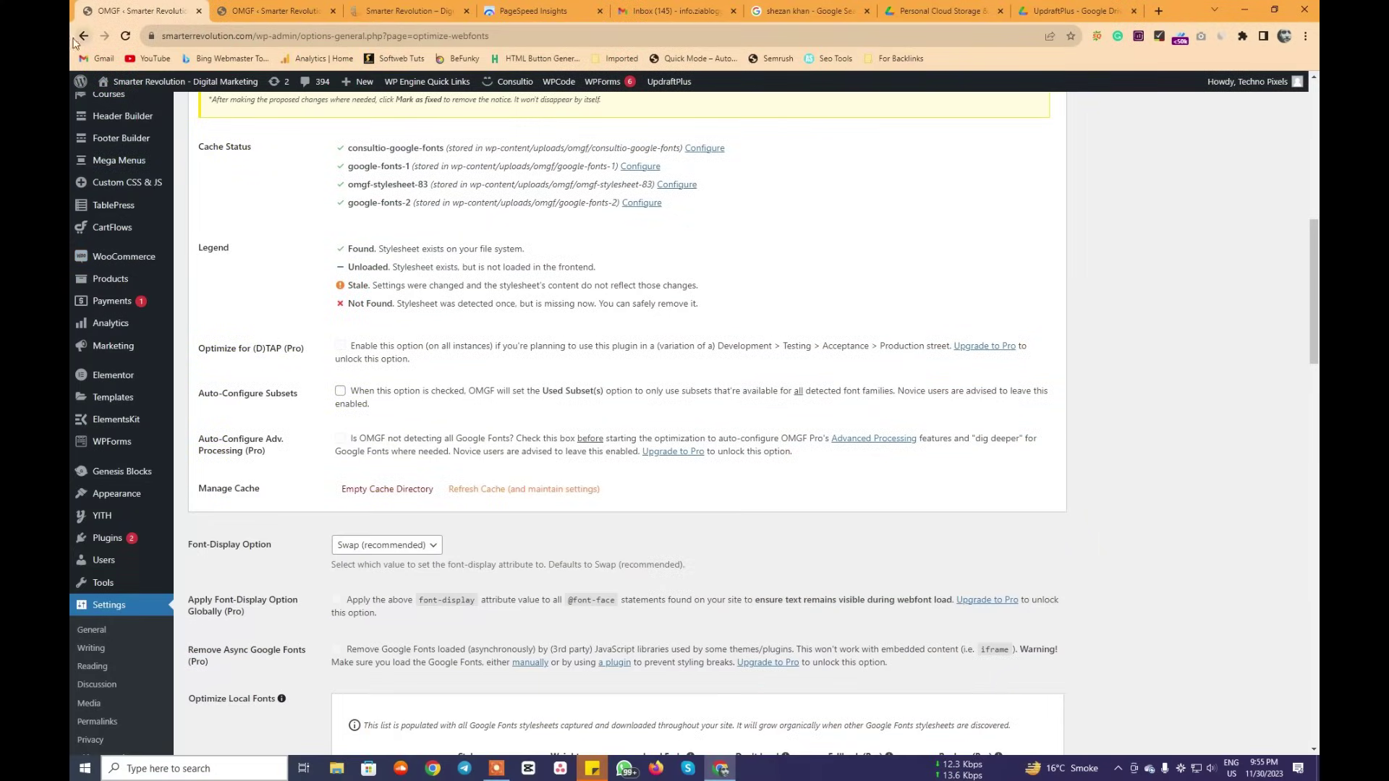
click(103, 546)
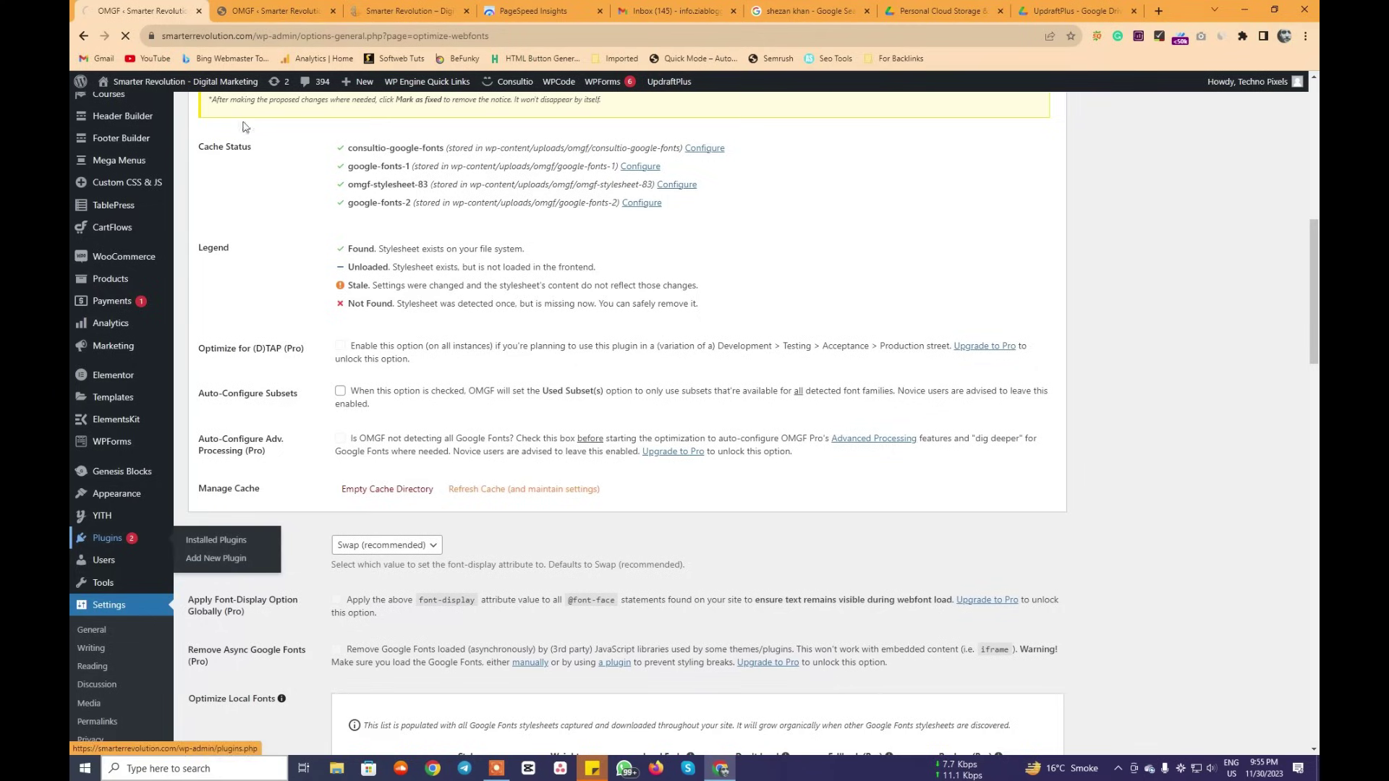
click(333, 11)
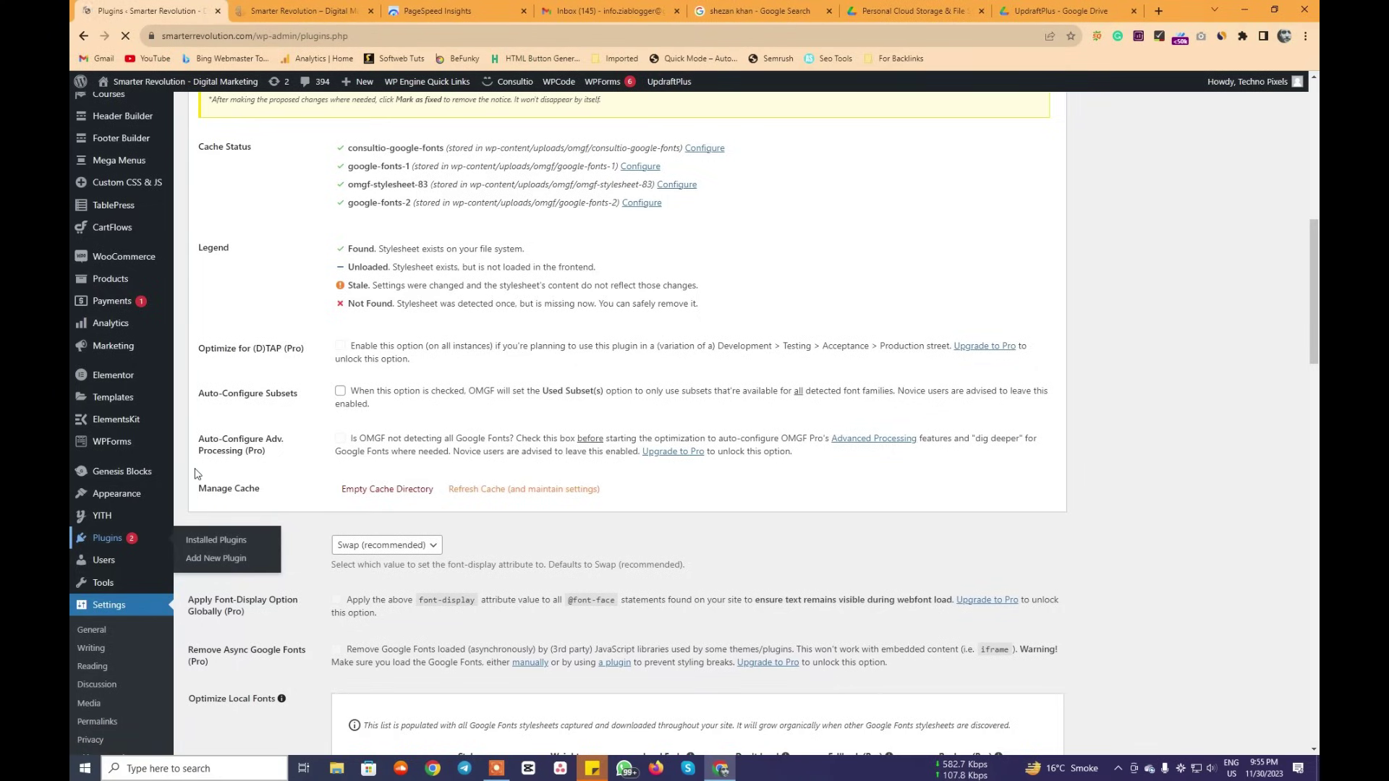
scroll(239, 406, down, 6)
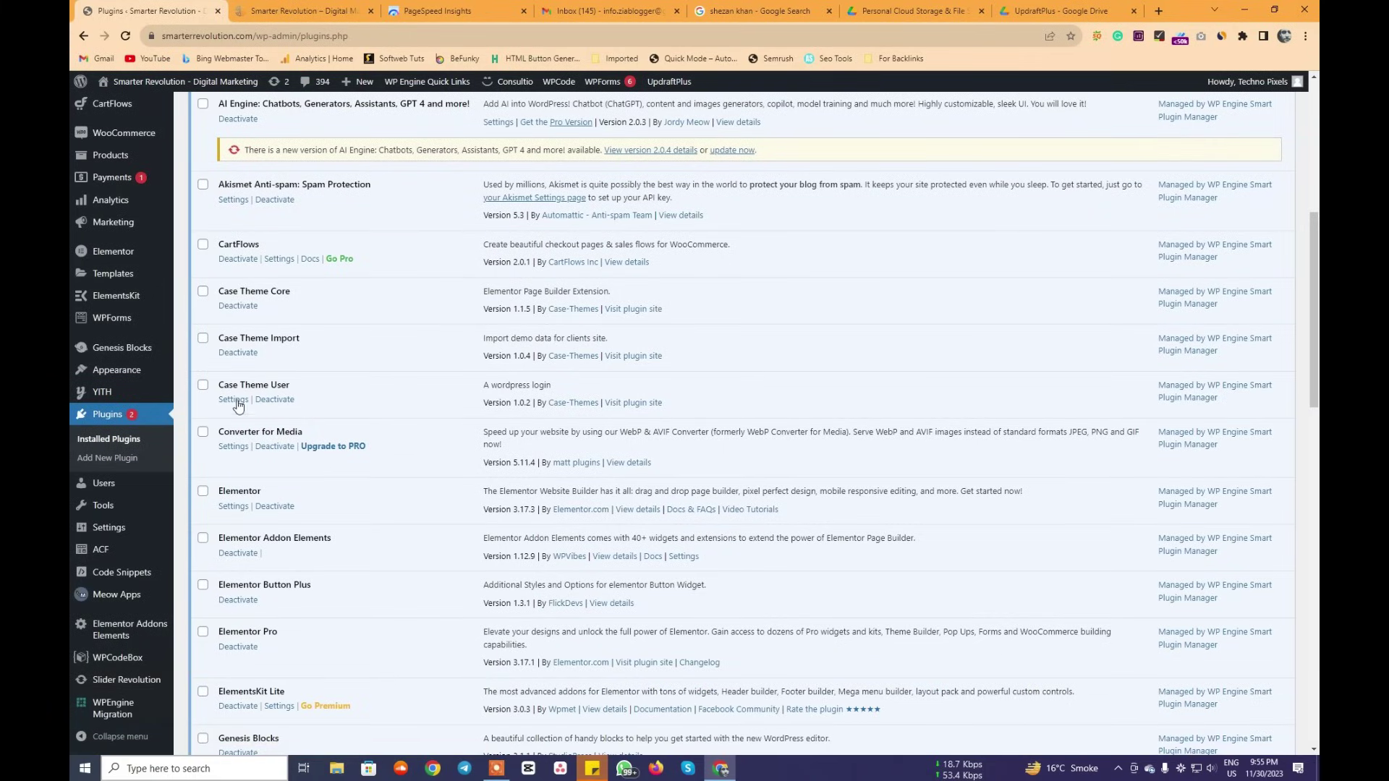
click(233, 446)
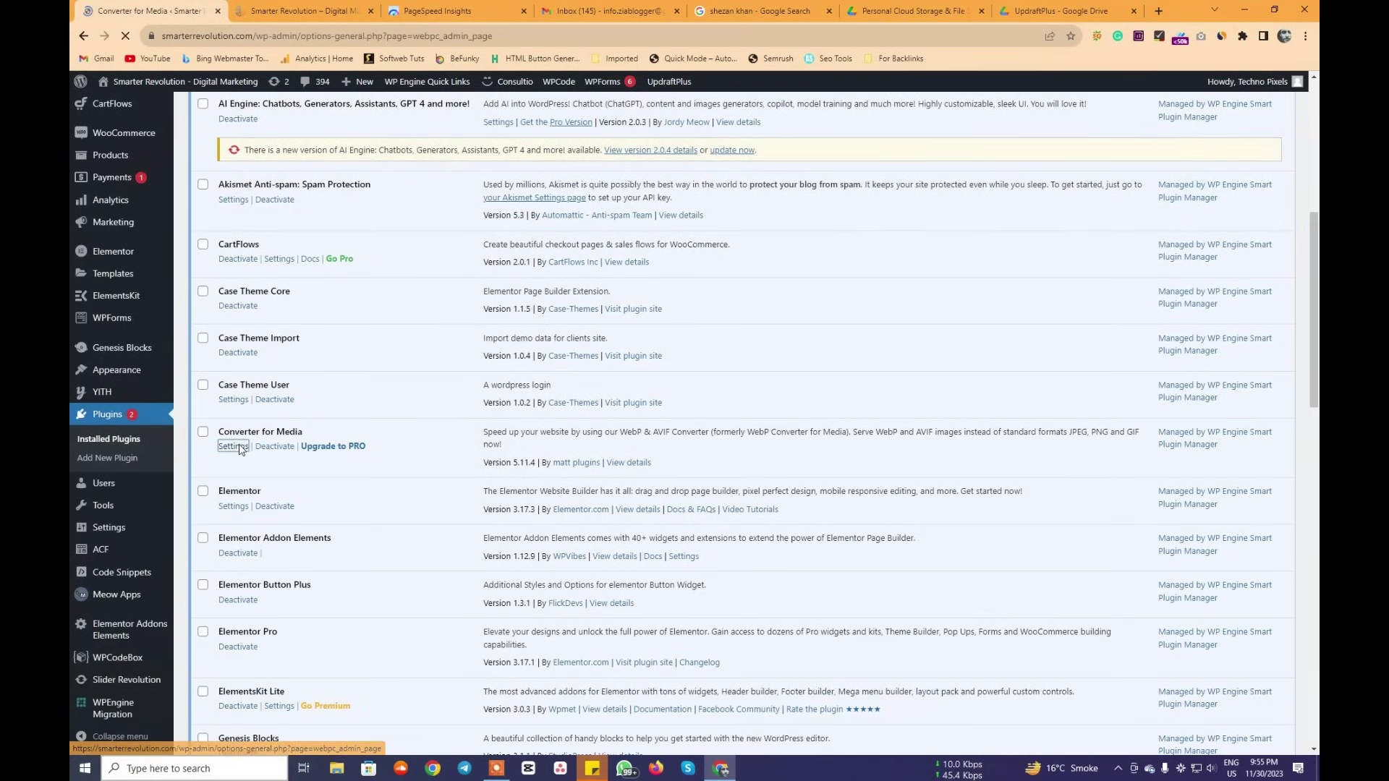
Review Converter for Media's general settings and bulk optimization section, then save the settings unchanged.
scroll(350, 434, down, 15)
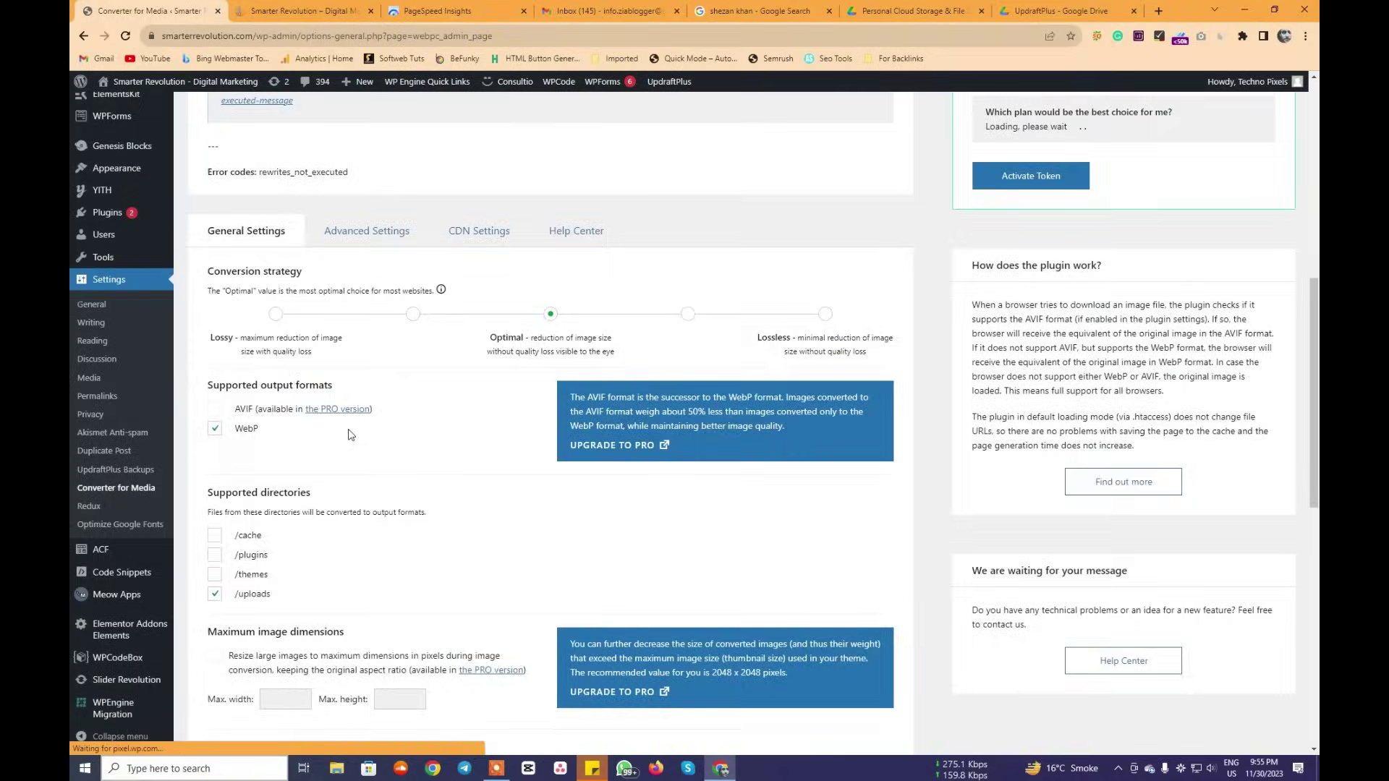
scroll(293, 386, down, 3)
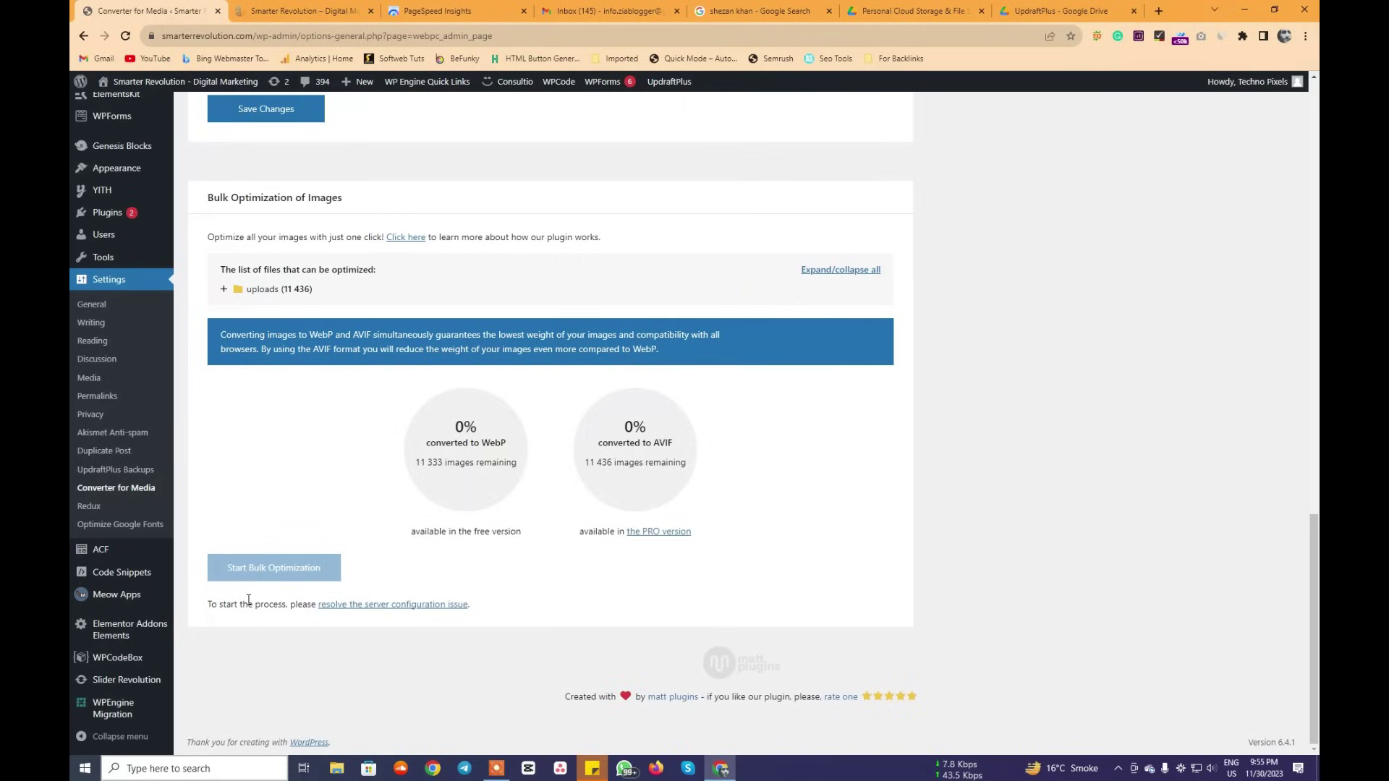
scroll(294, 488, up, 6)
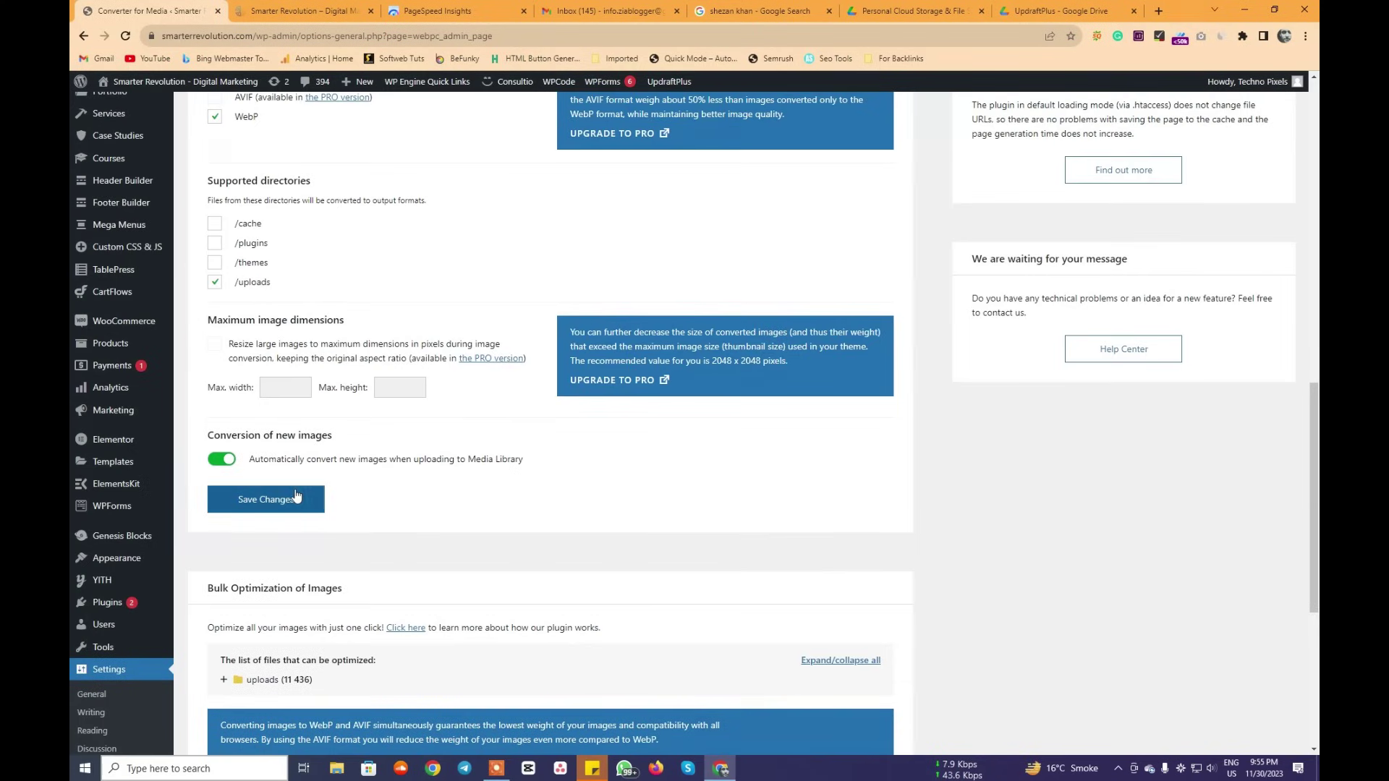
scroll(299, 461, up, 6)
scroll(296, 461, down, 10)
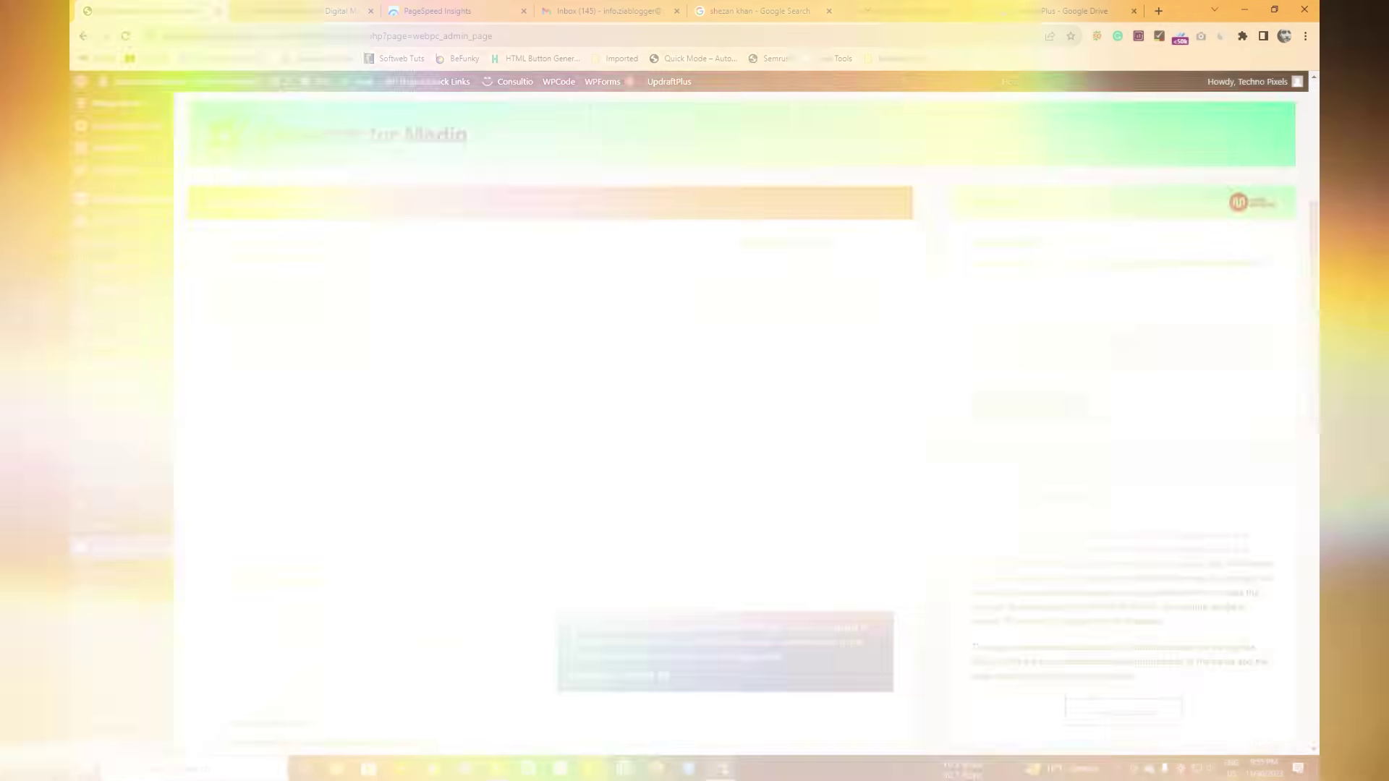
scroll(403, 353, down, 5)
scroll(403, 354, down, 4)
scroll(398, 362, up, 5)
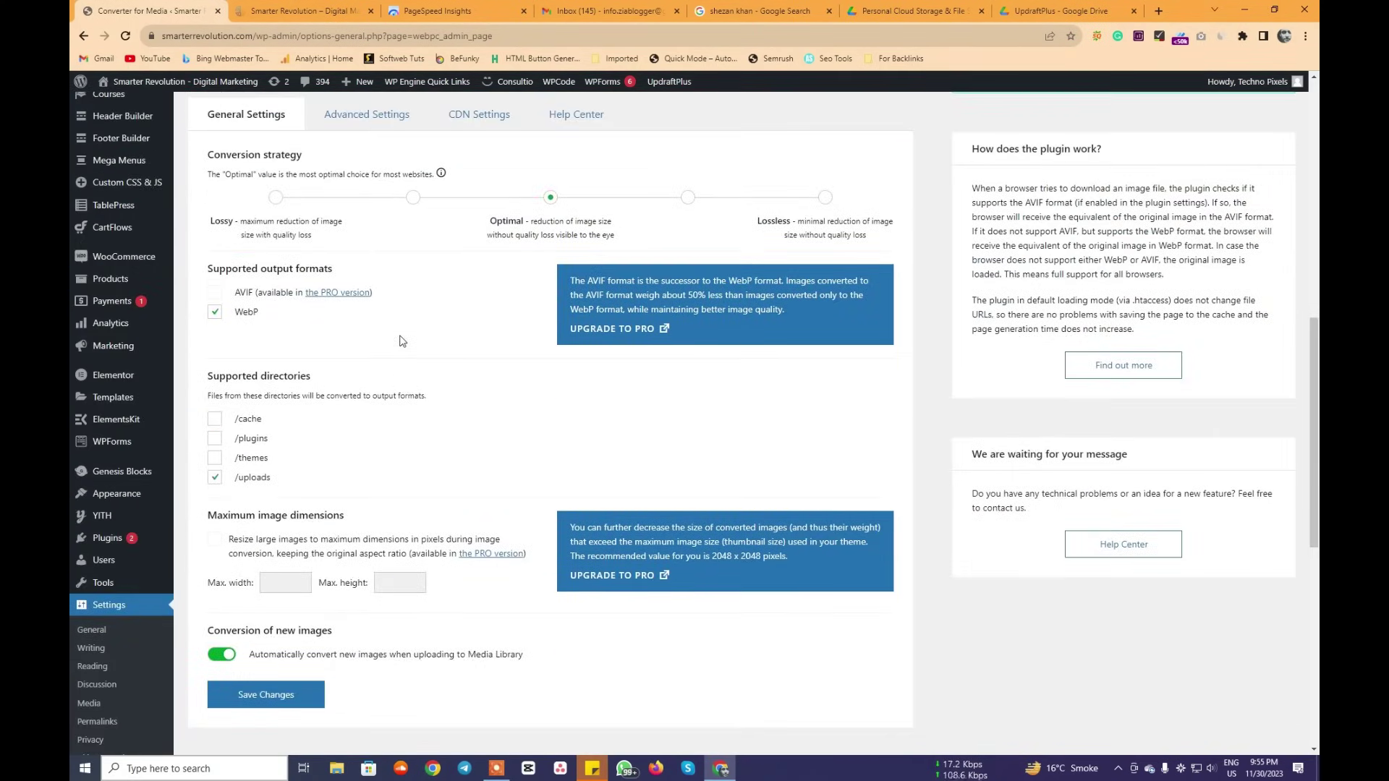
scroll(238, 463, down, 3)
click(259, 435)
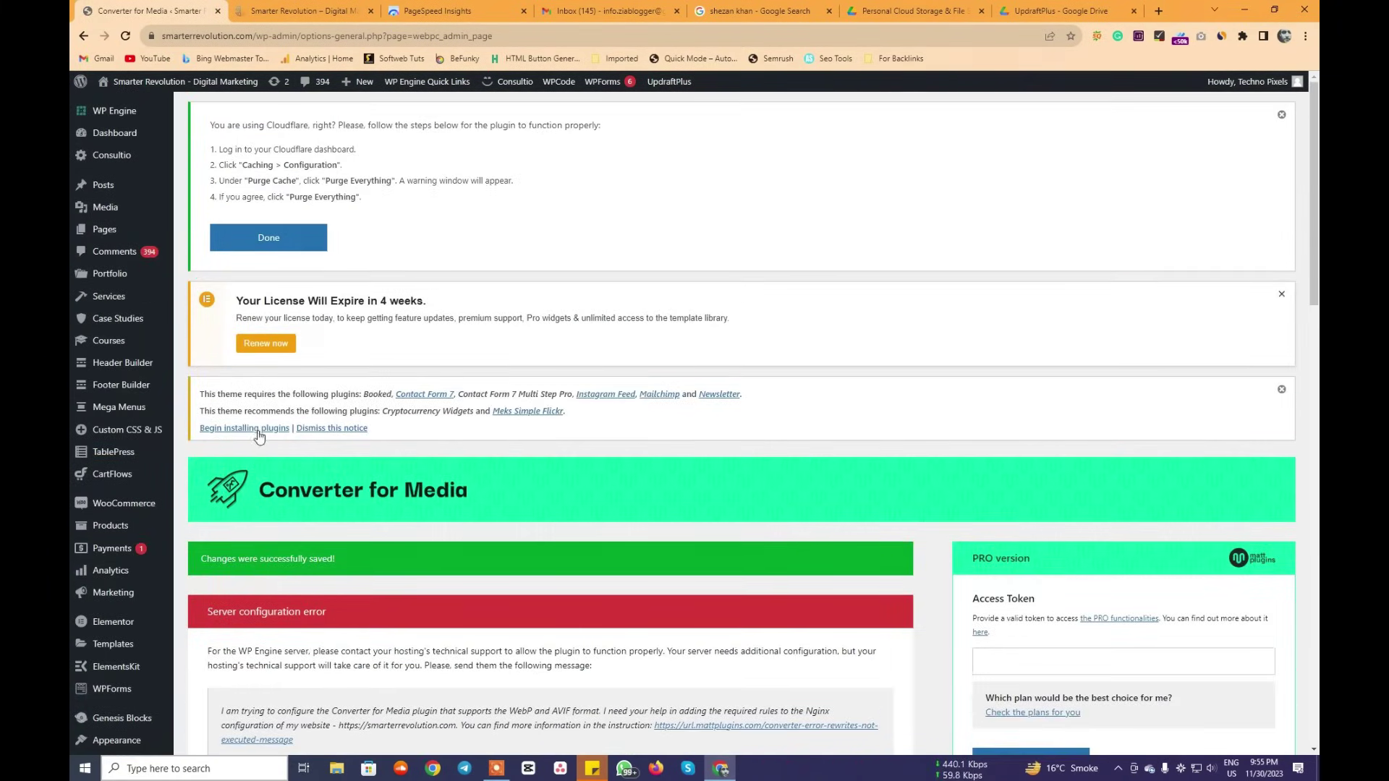
scroll(94, 550, down, 7)
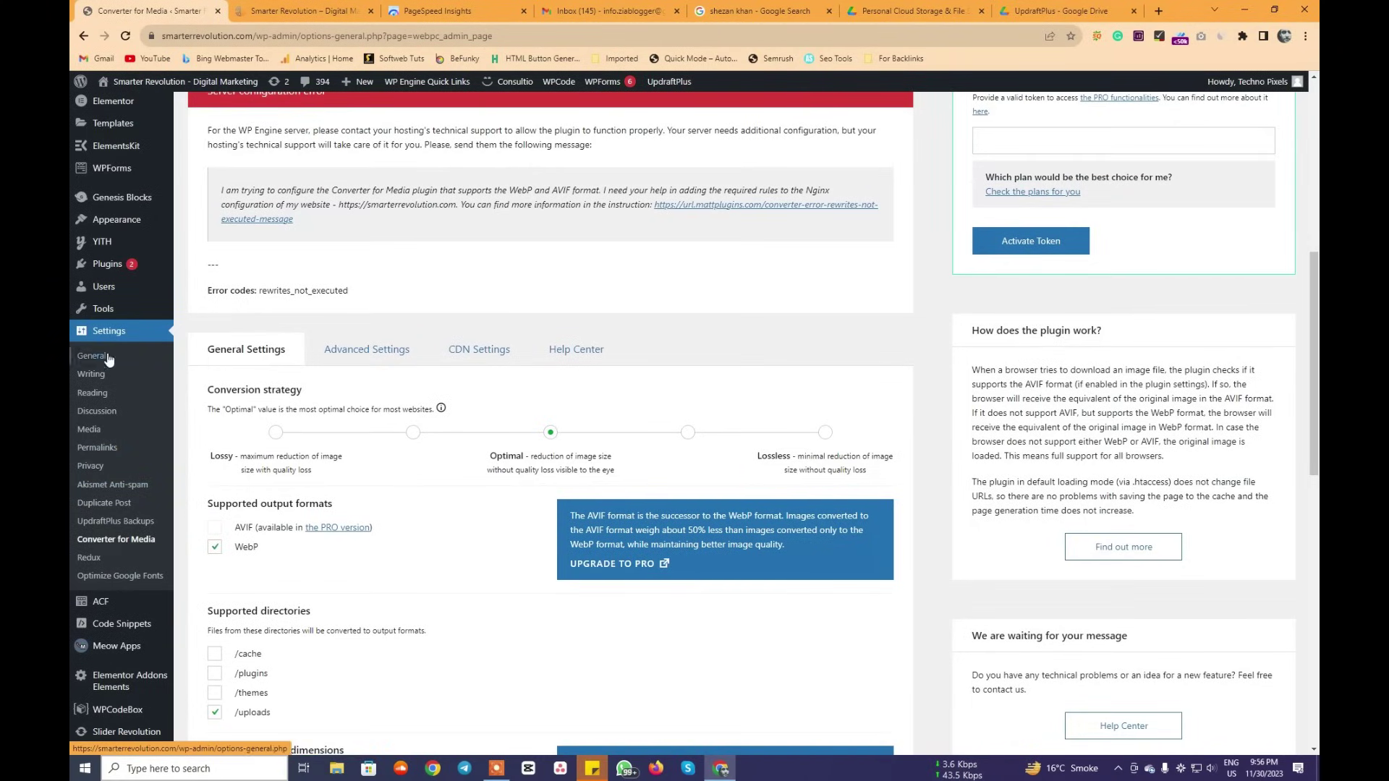
scroll(130, 636, down, 1)
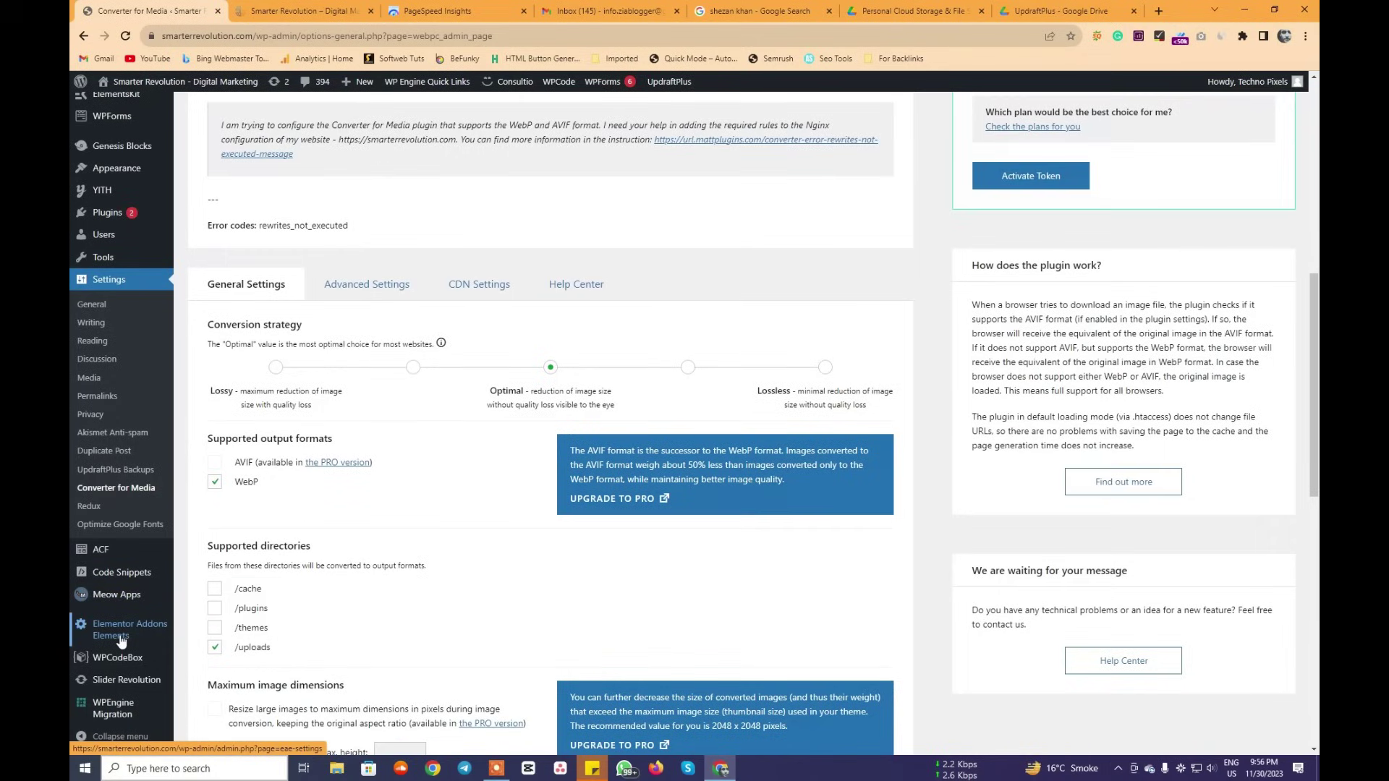
mouse_move(137, 553)
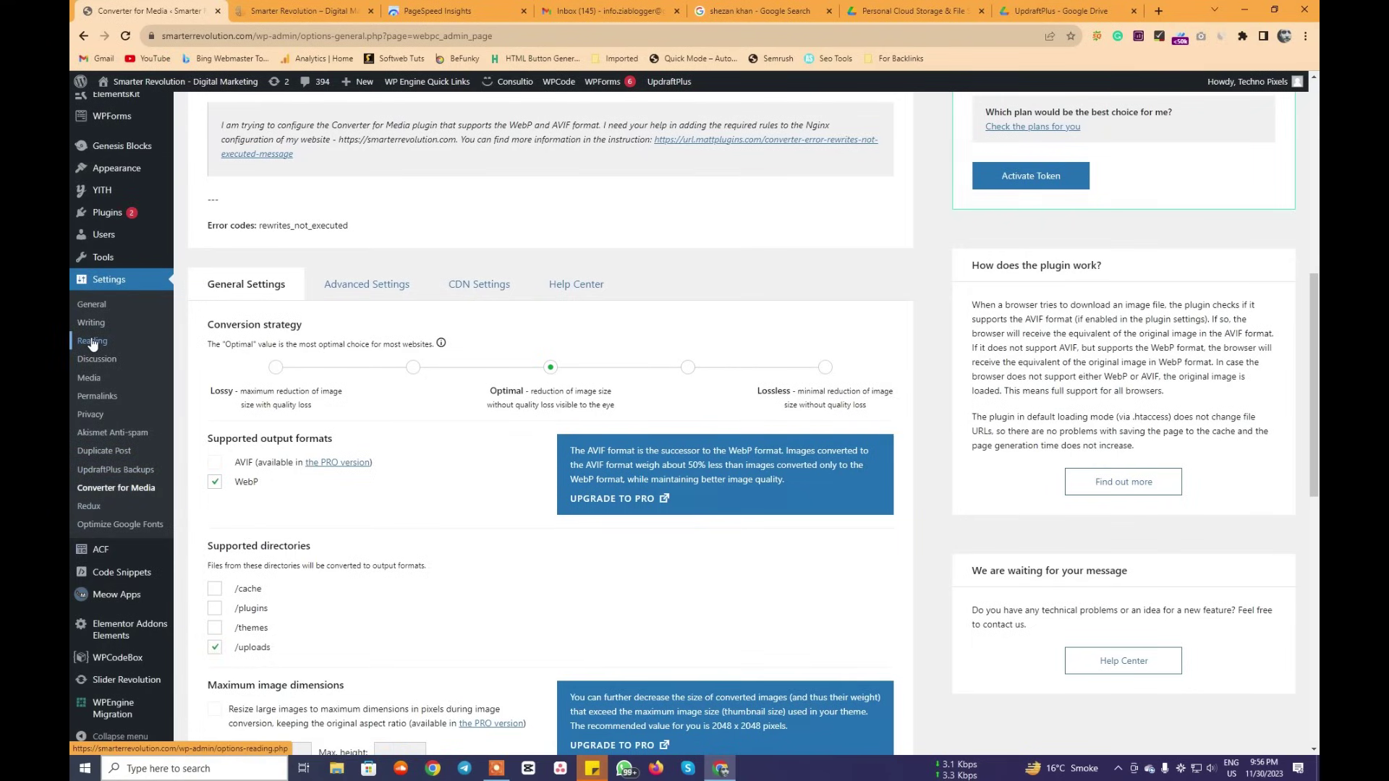
scroll(120, 571, down, 3)
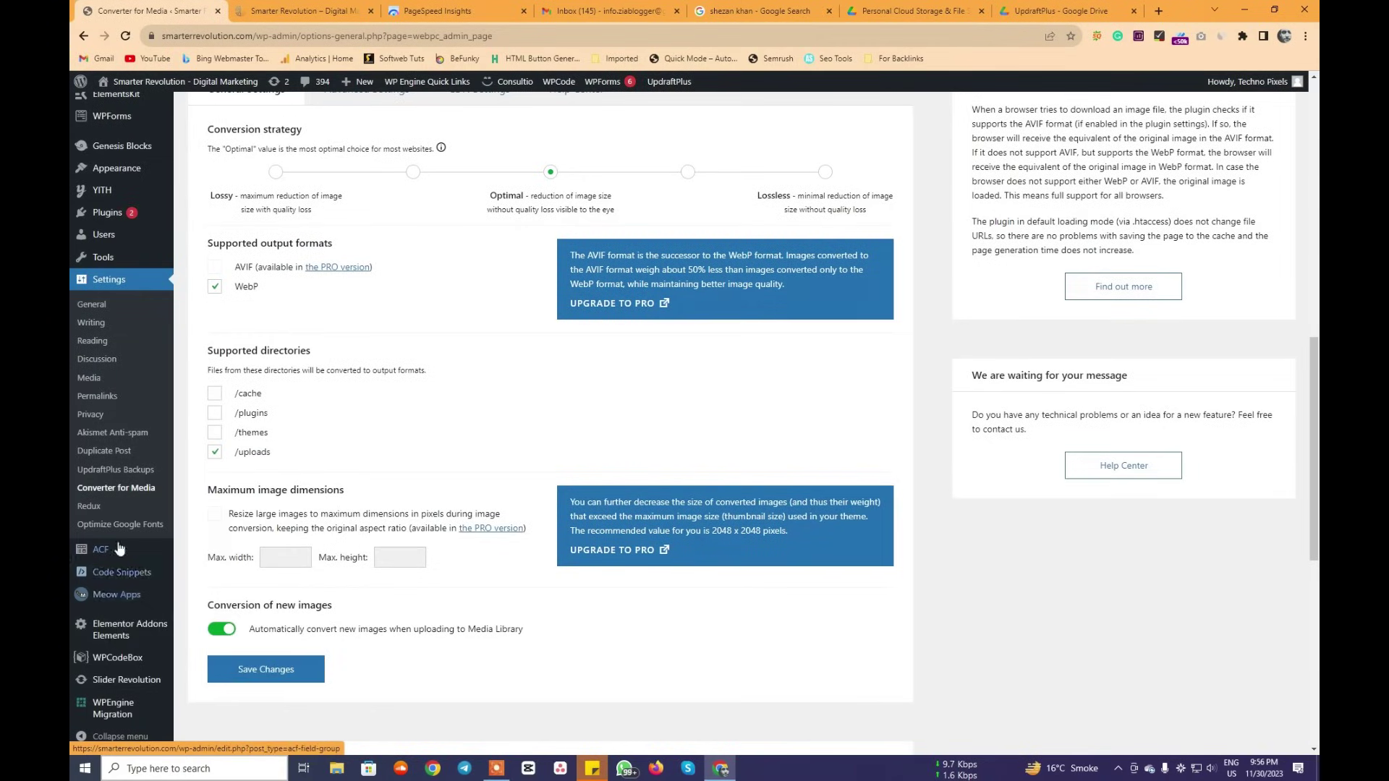
Search for imagify among new plugins, then install and activate Imagify – Optimize Images & Convert WebP.
scroll(120, 550, up, 3)
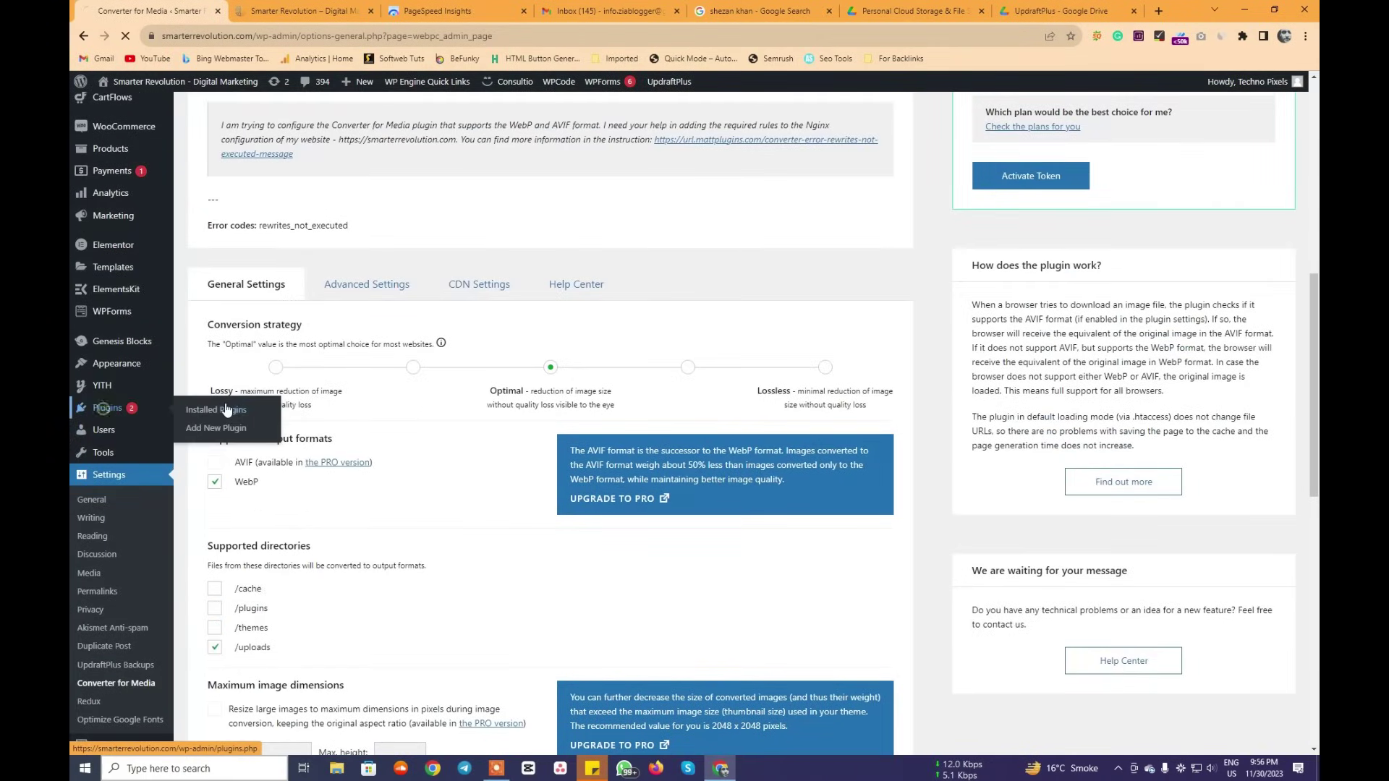
click(215, 411)
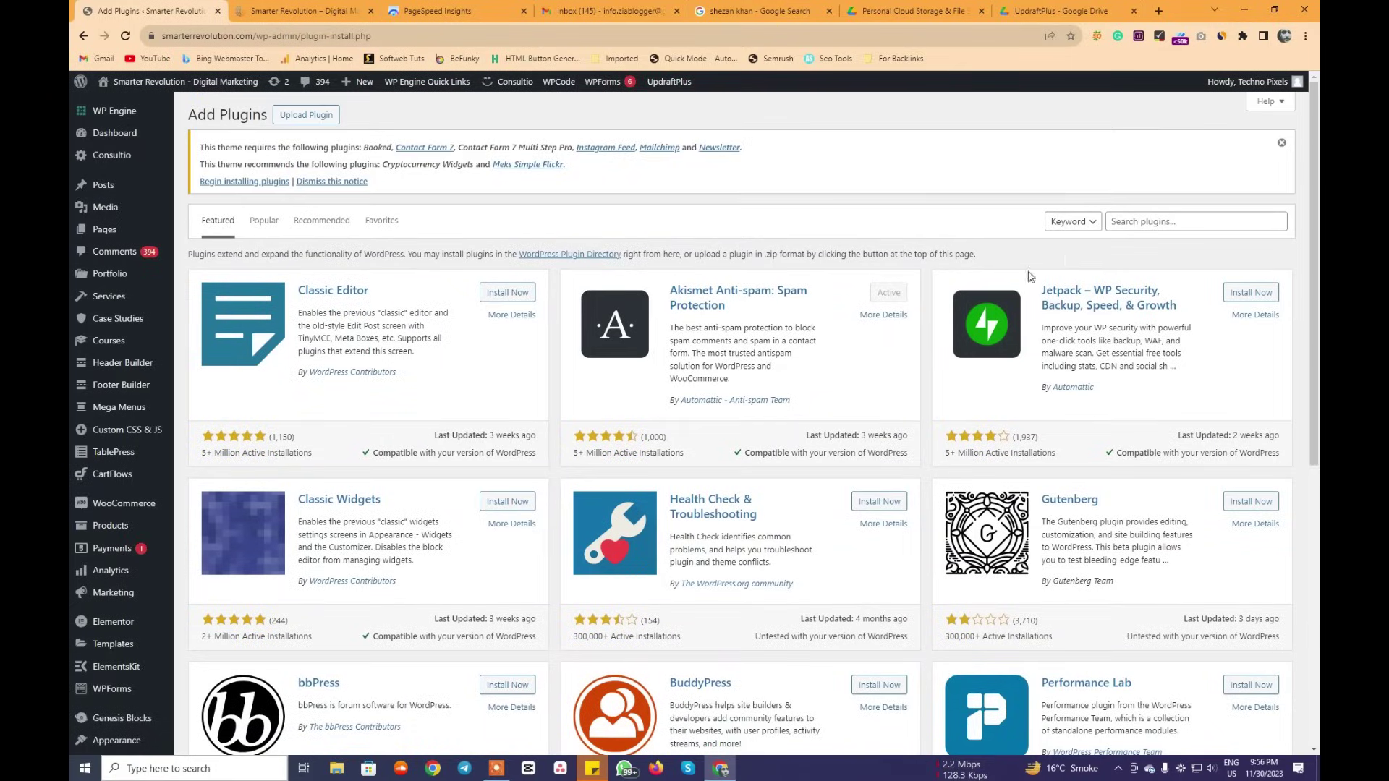
click(1160, 220)
text(imagify)
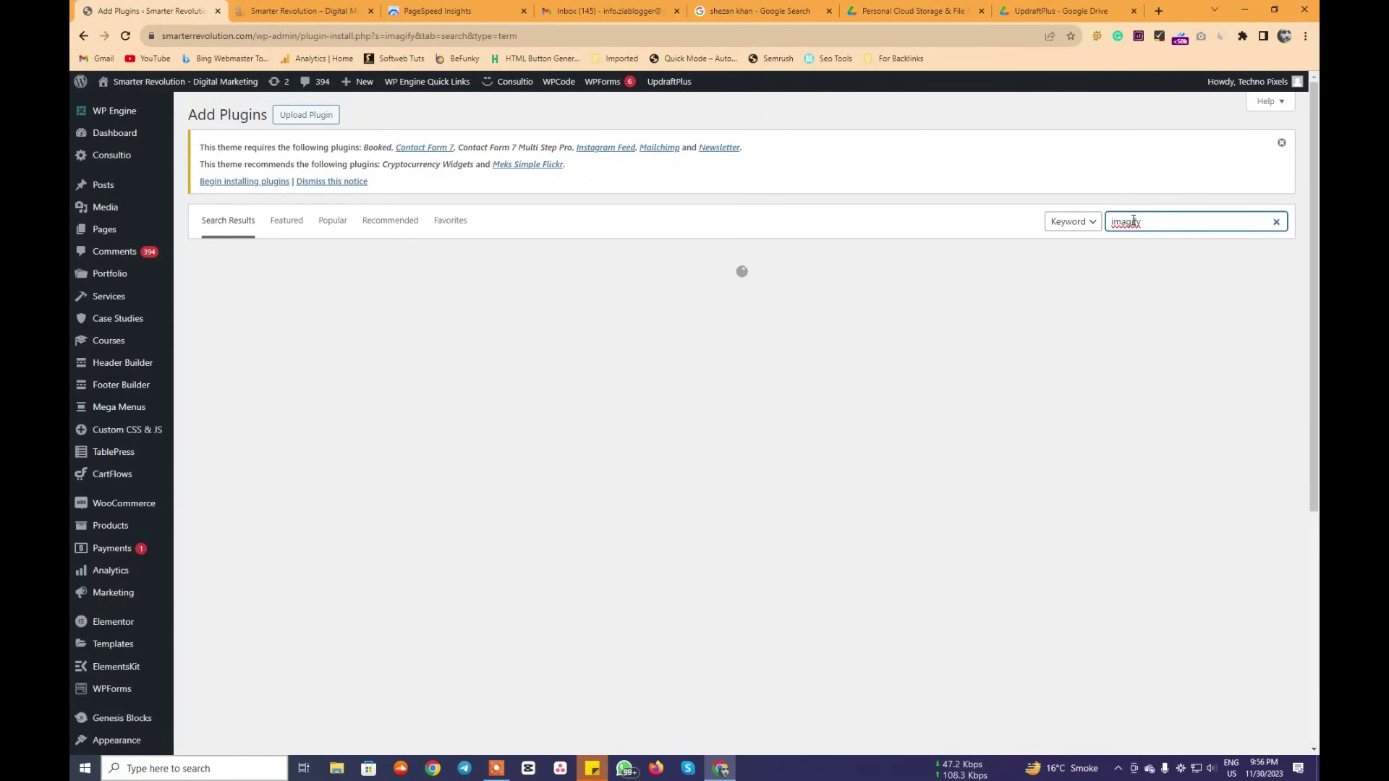
right_click(1133, 221)
click(511, 298)
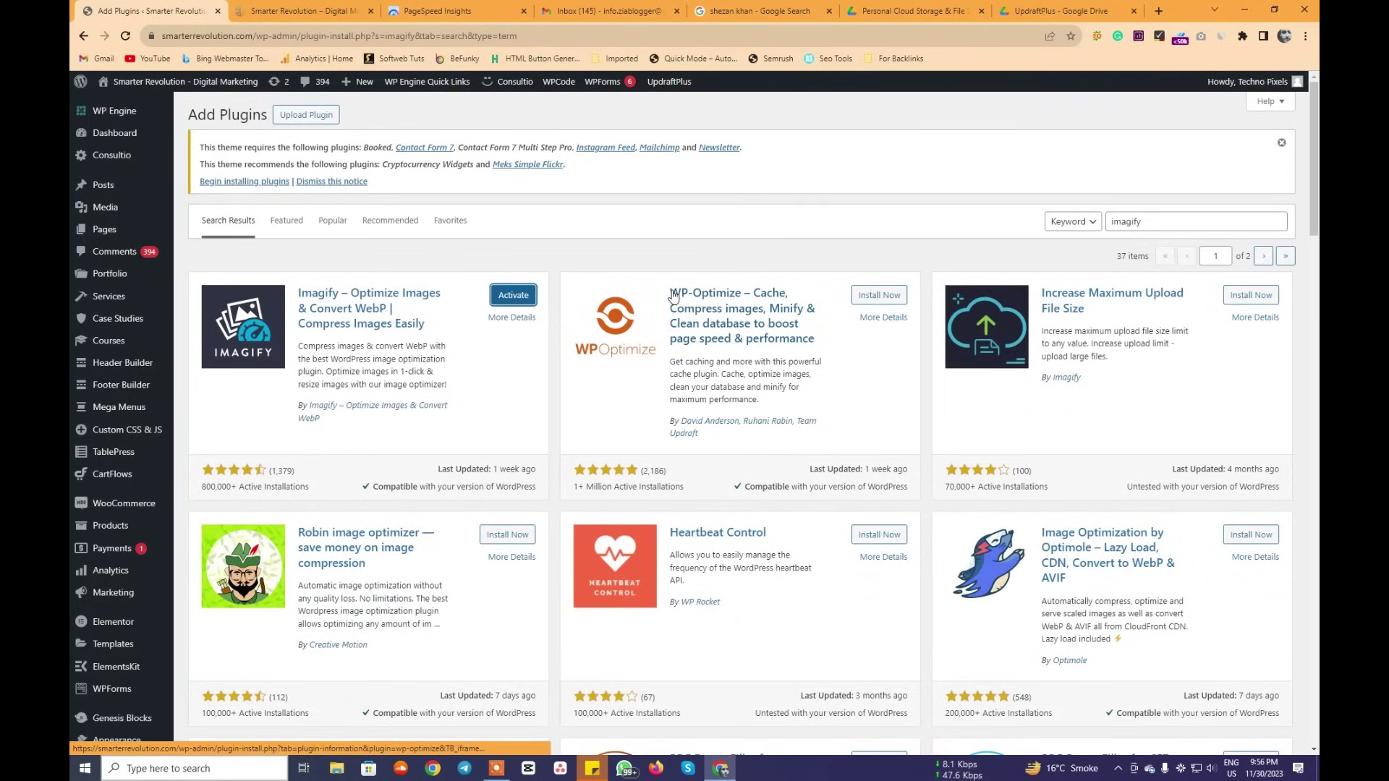
click(509, 299)
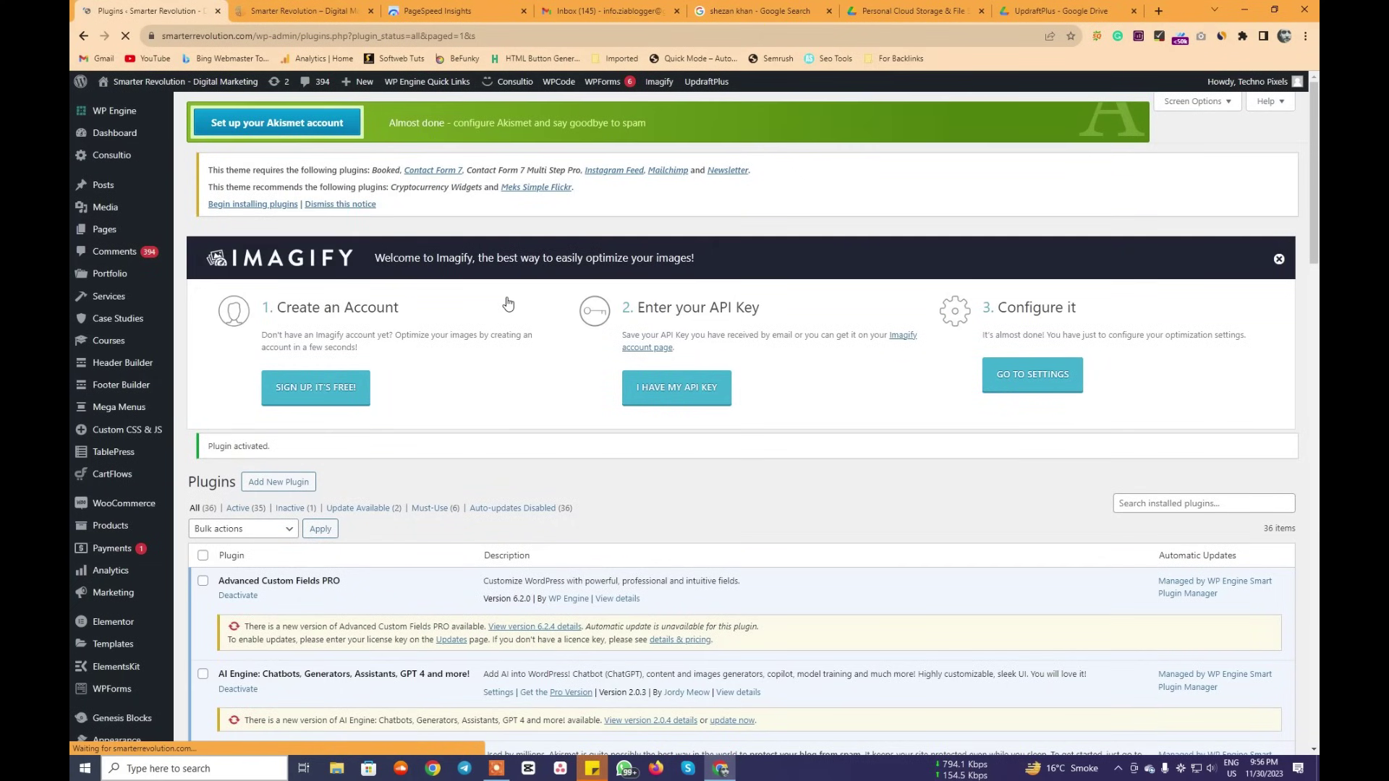
Try to bulk-optimize the whole Media Library with Imagify at the Smart level.
scroll(415, 467, down, 5)
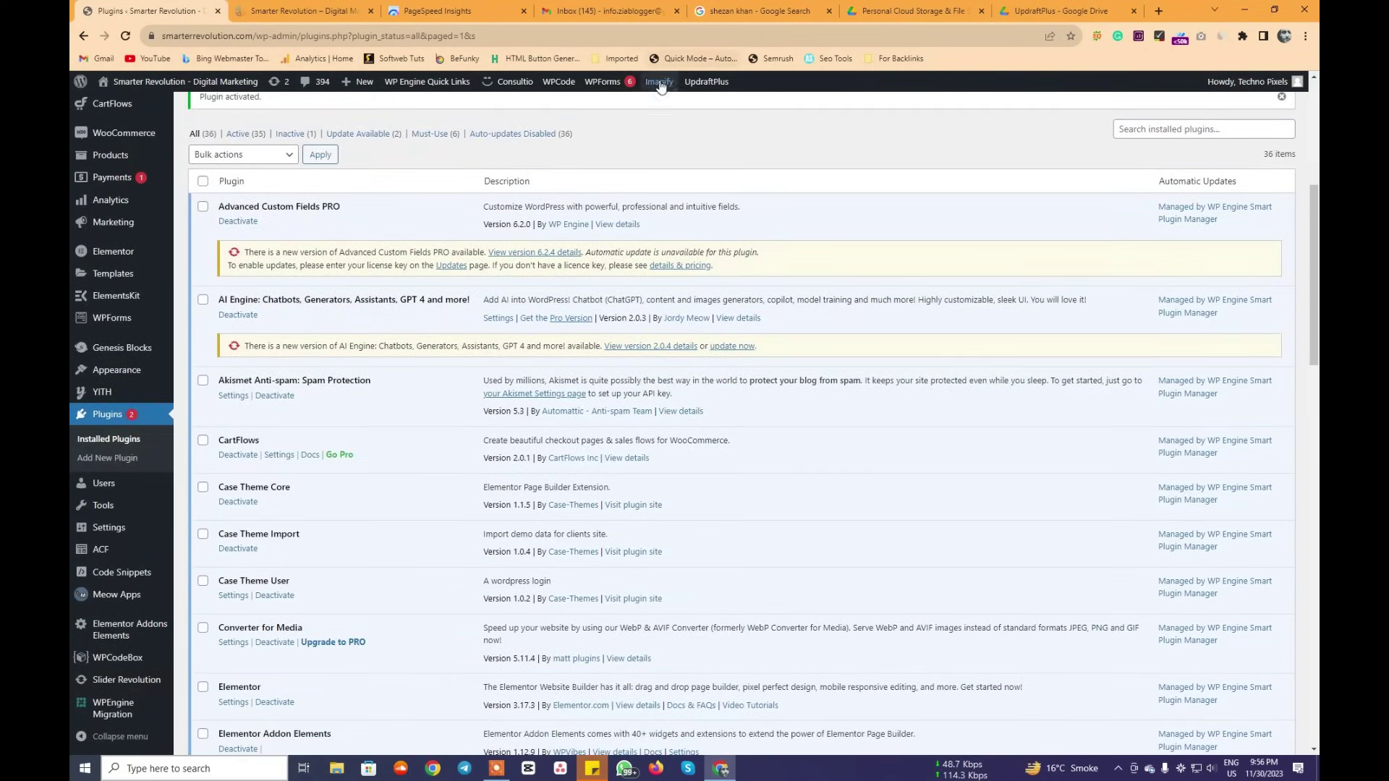
mouse_move(660, 87)
click(665, 124)
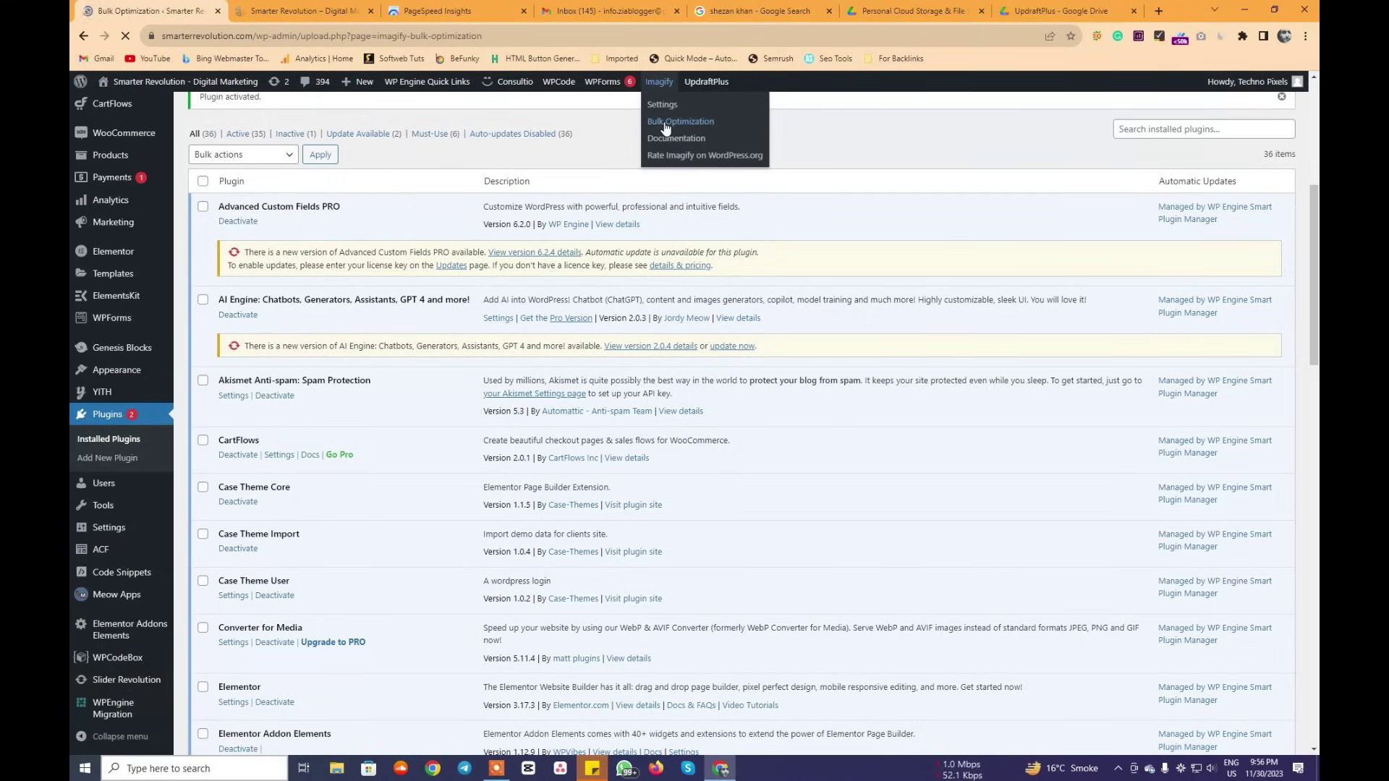
scroll(499, 361, down, 5)
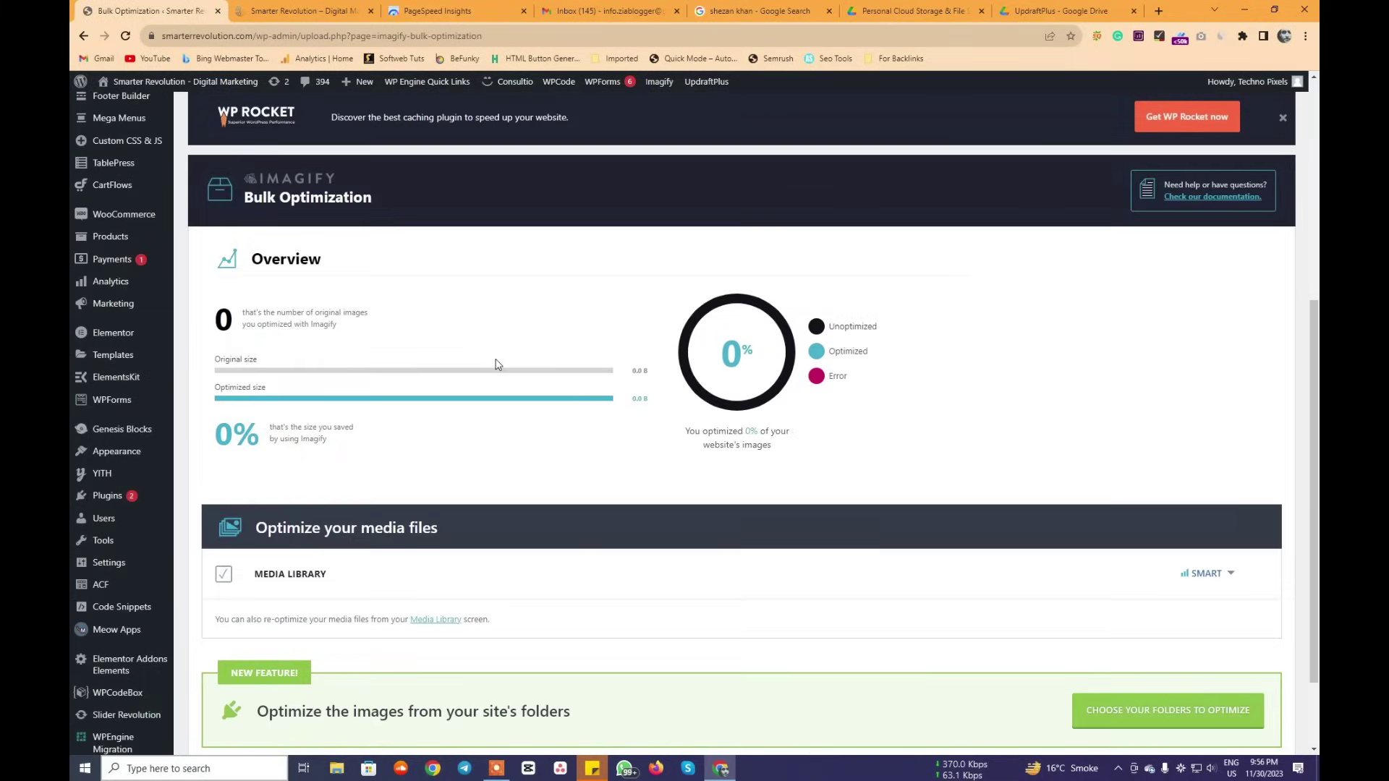
scroll(329, 516, down, 3)
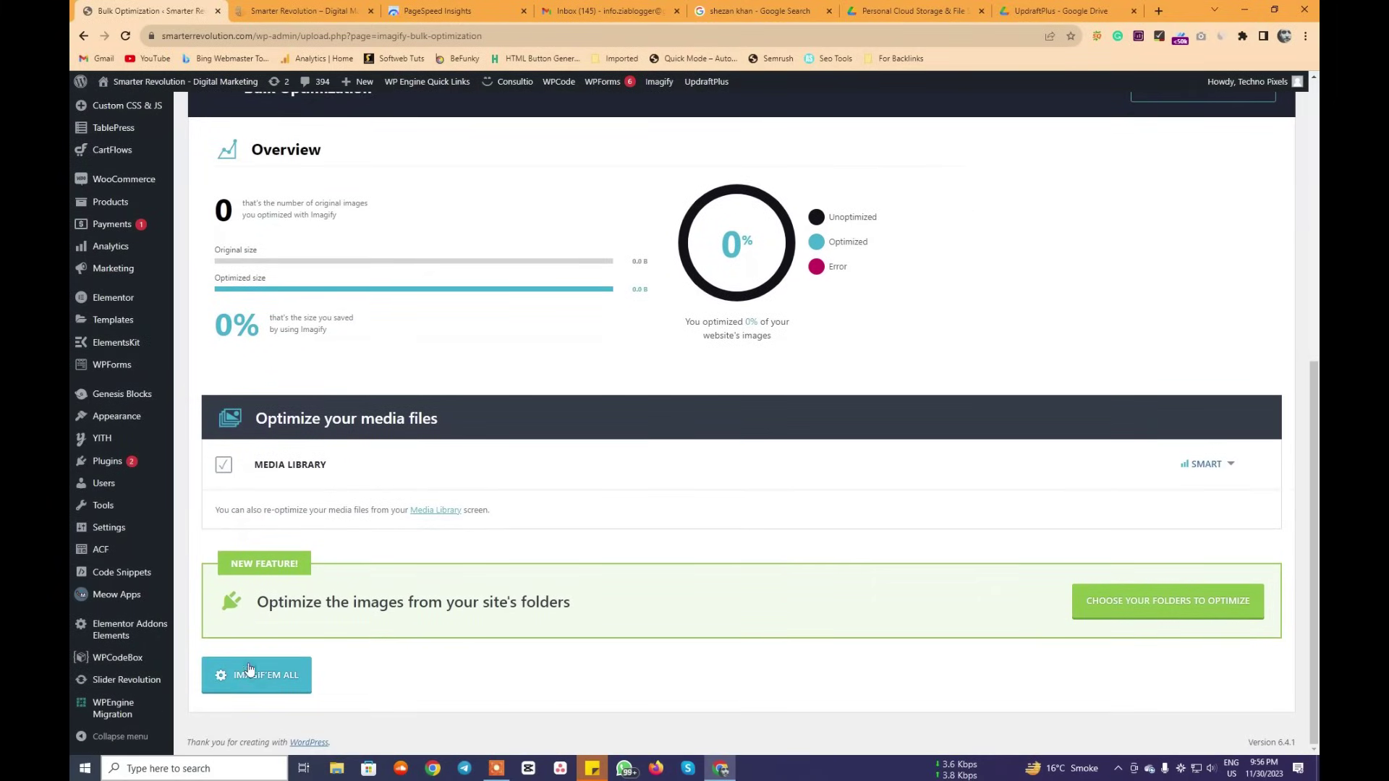
click(252, 686)
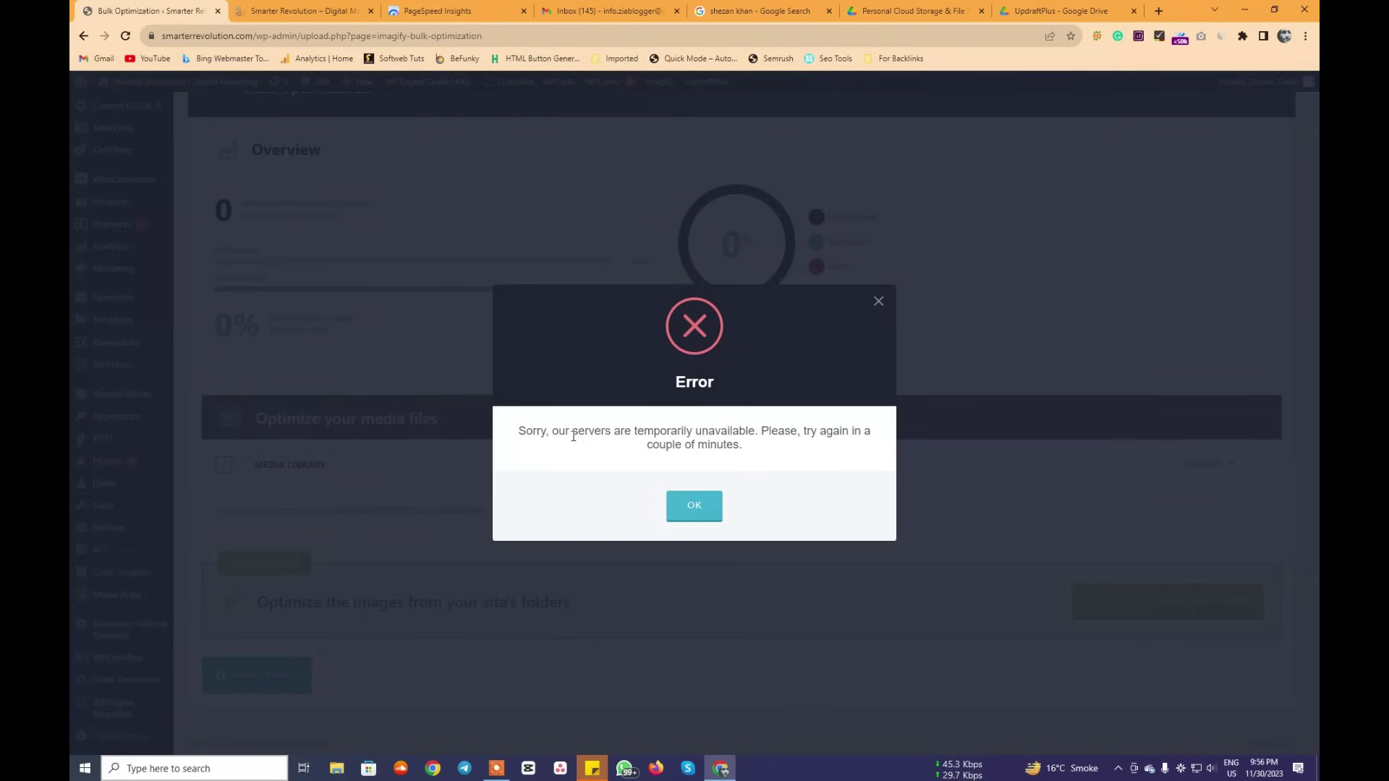
drag(586, 432, 849, 406)
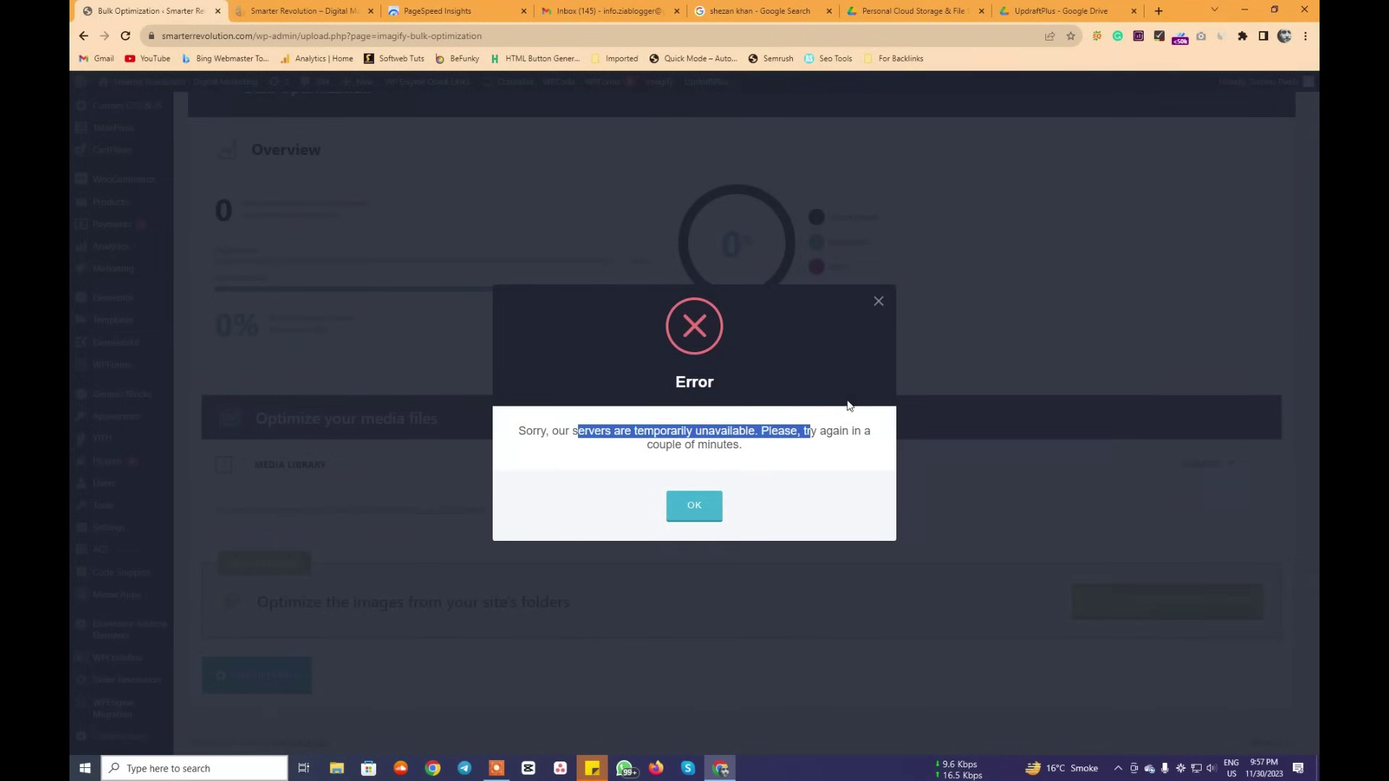
click(878, 301)
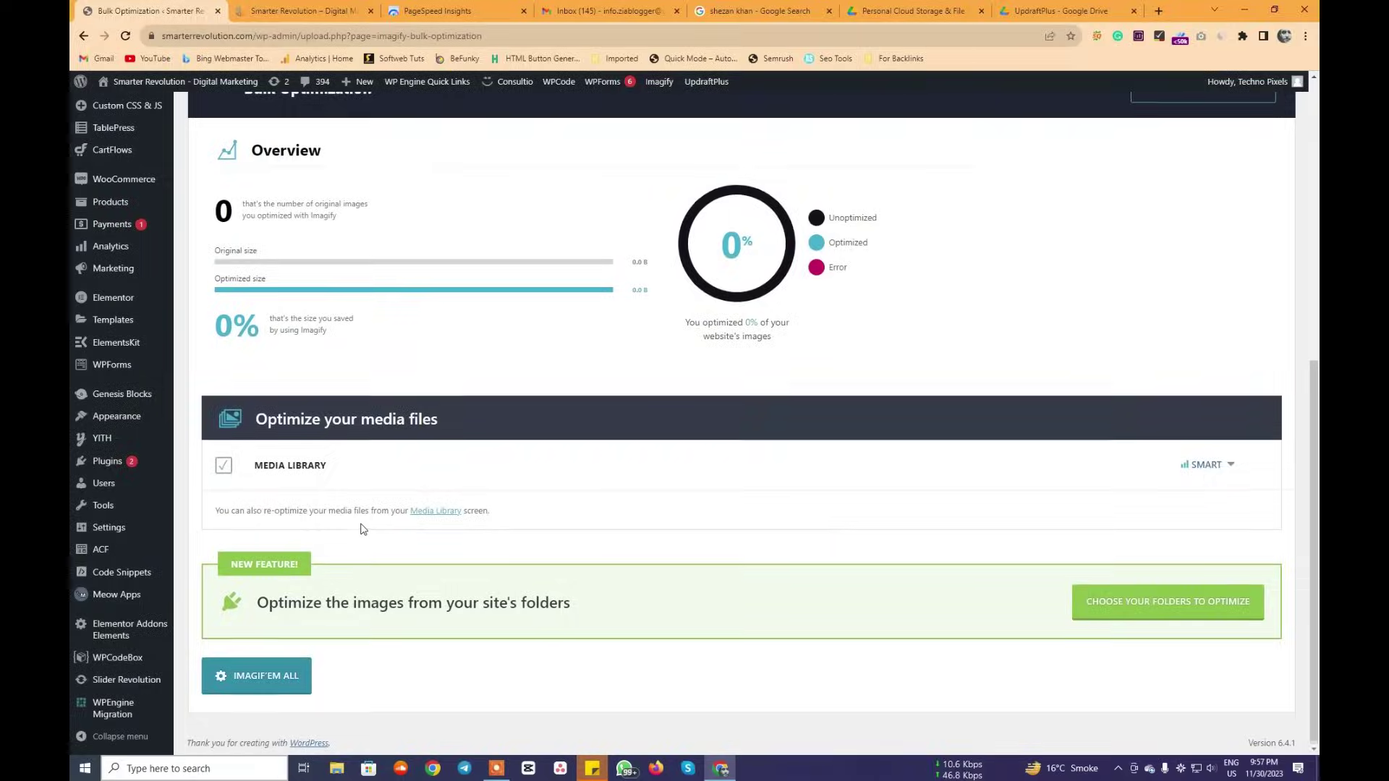
scroll(360, 527, up, 7)
click(133, 38)
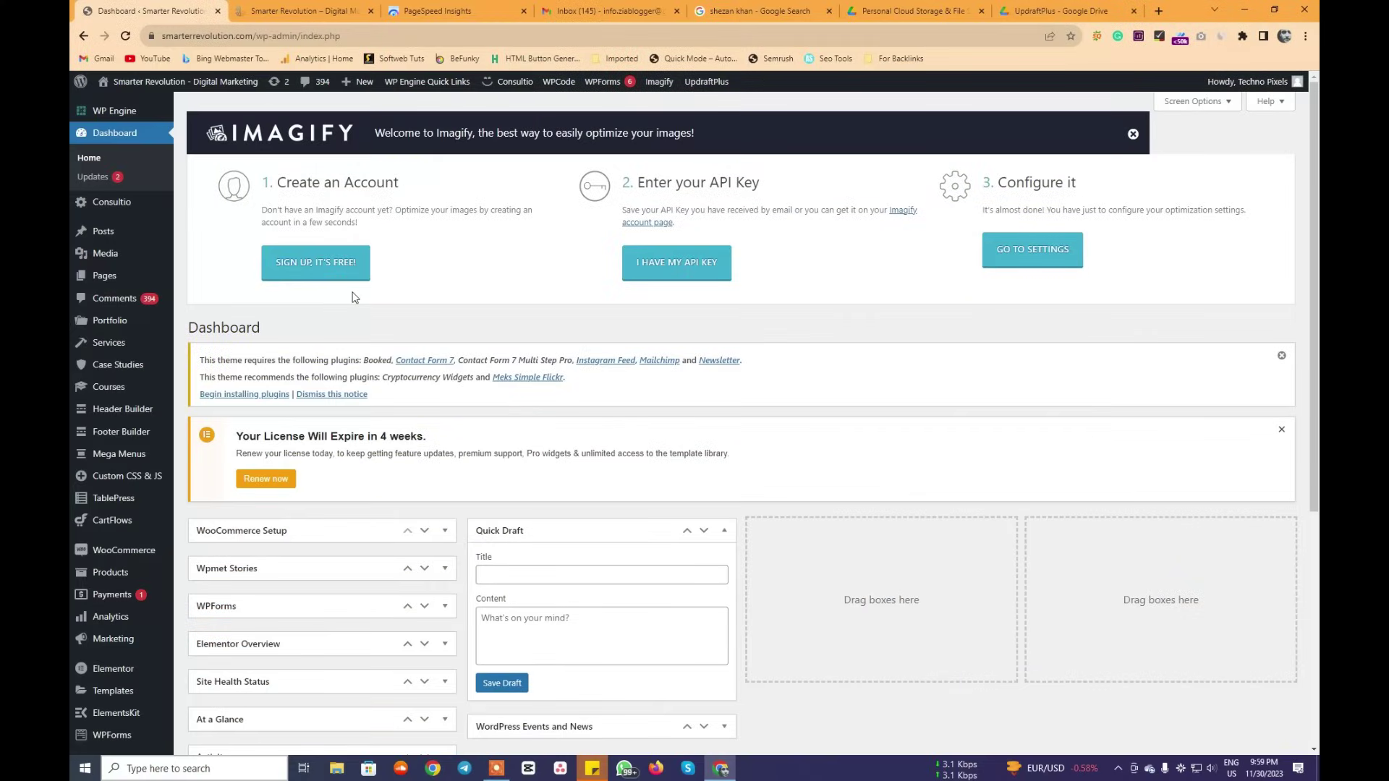
triple_click(332, 182)
drag(630, 183, 862, 184)
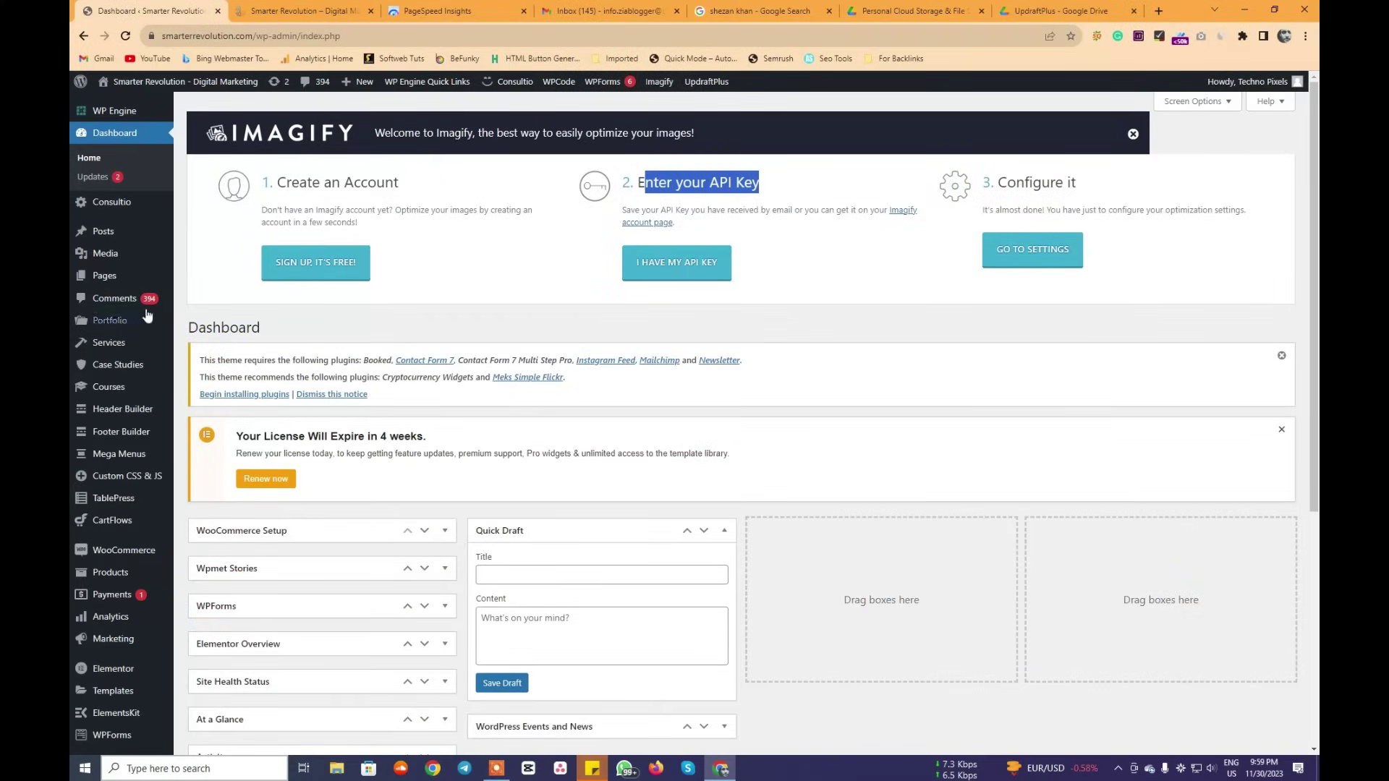
click(310, 266)
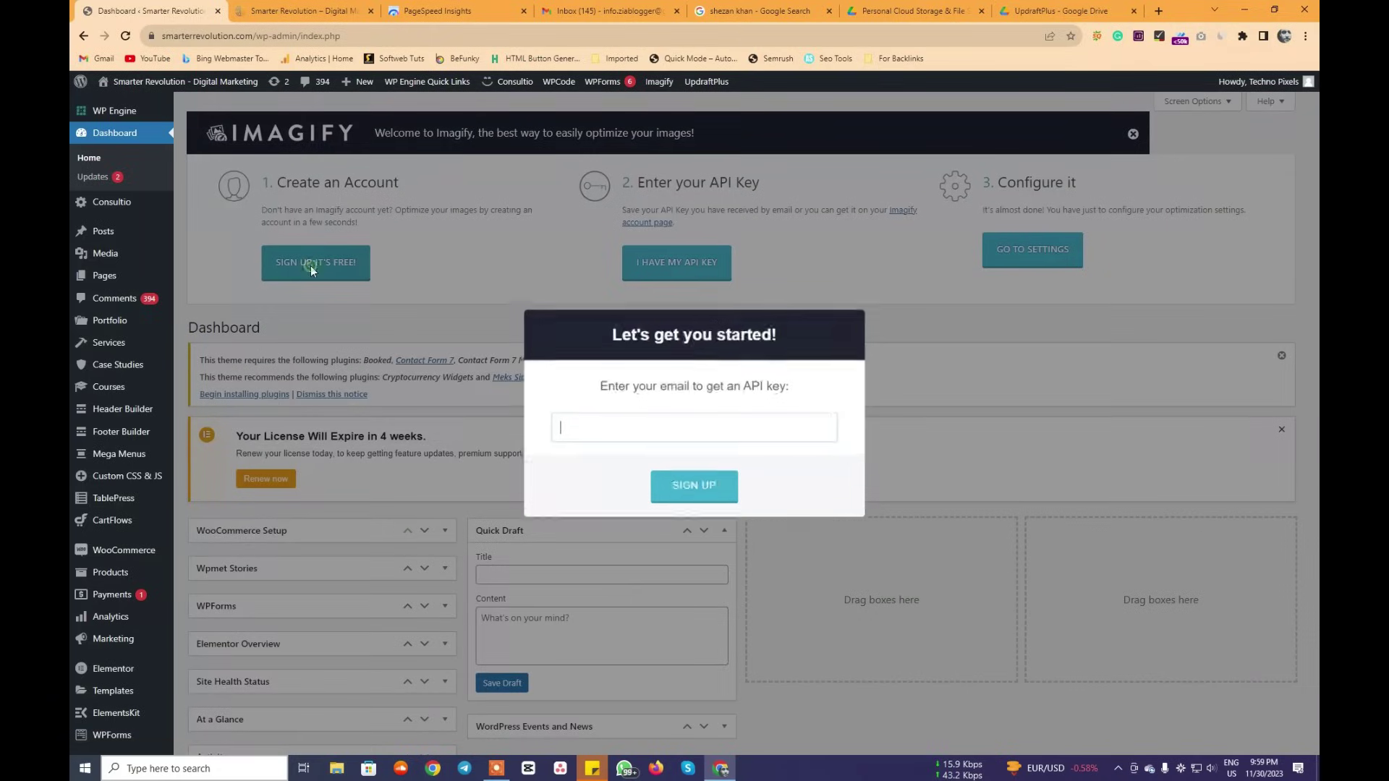
click(589, 429)
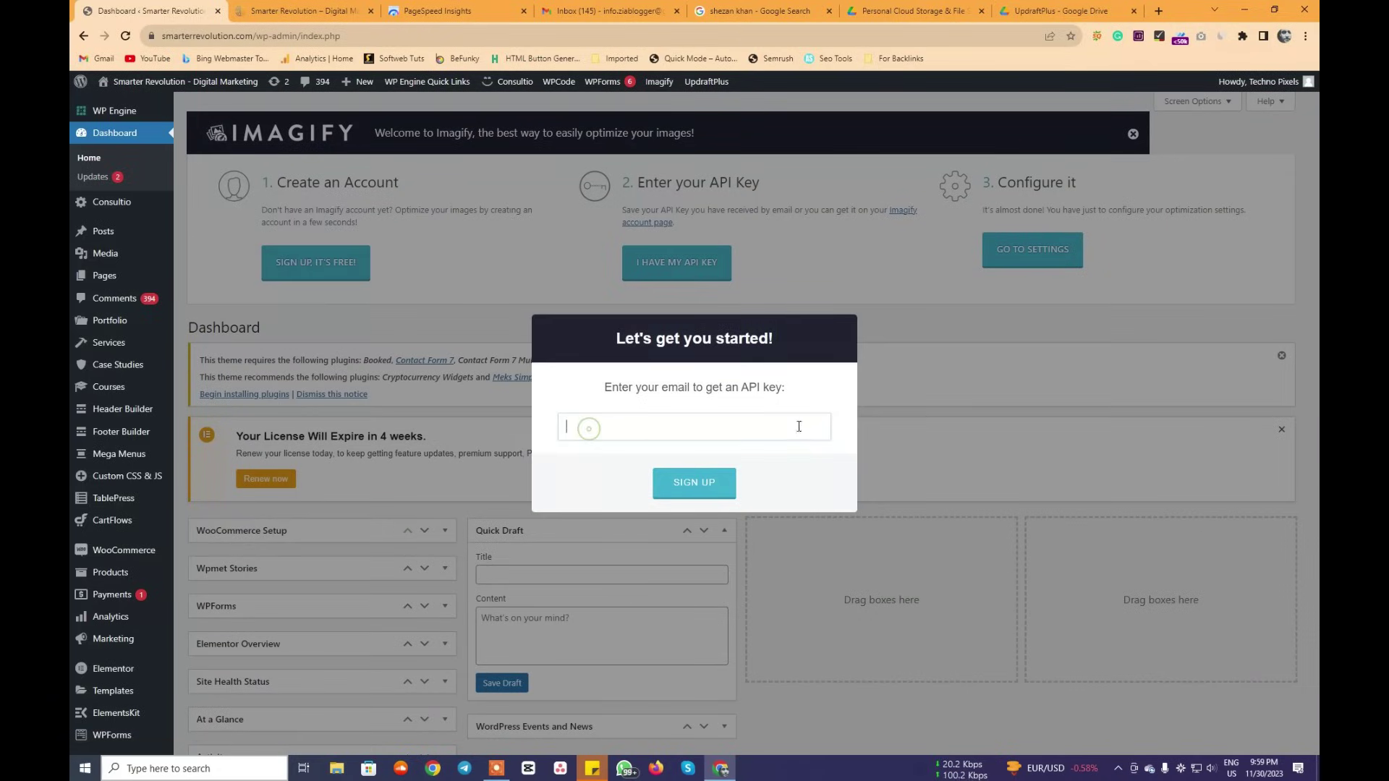
click(679, 449)
click(962, 305)
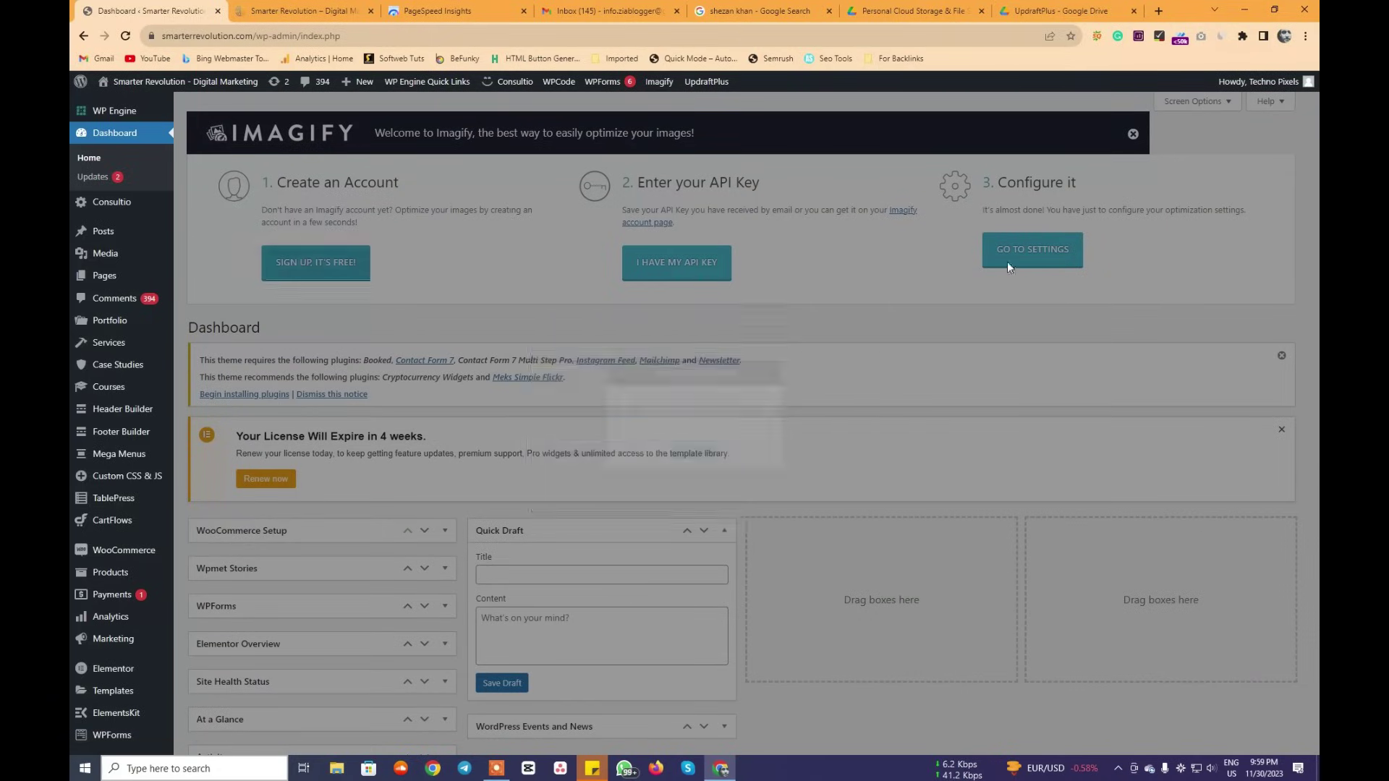
Check the account section of Imagify's settings, then return to the WordPress dashboard.
click(1020, 254)
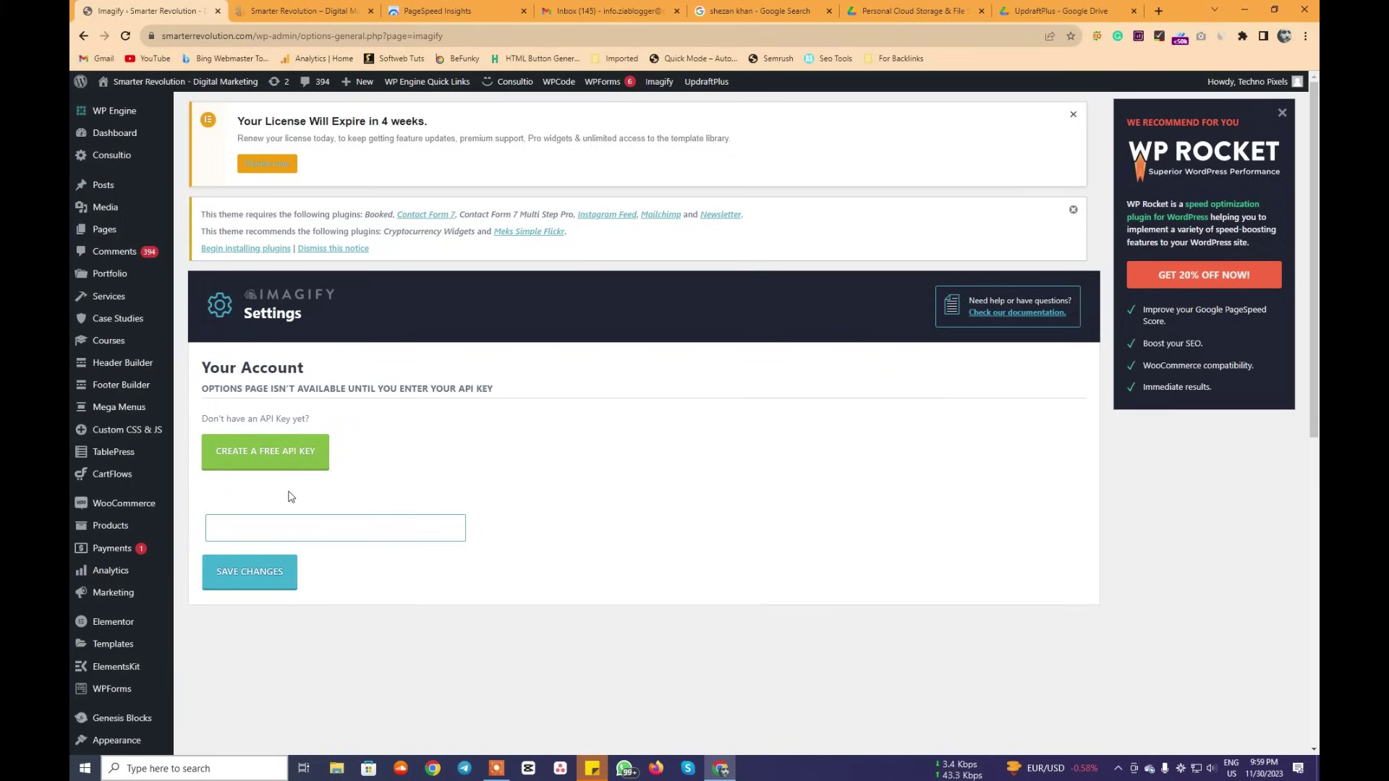
click(113, 134)
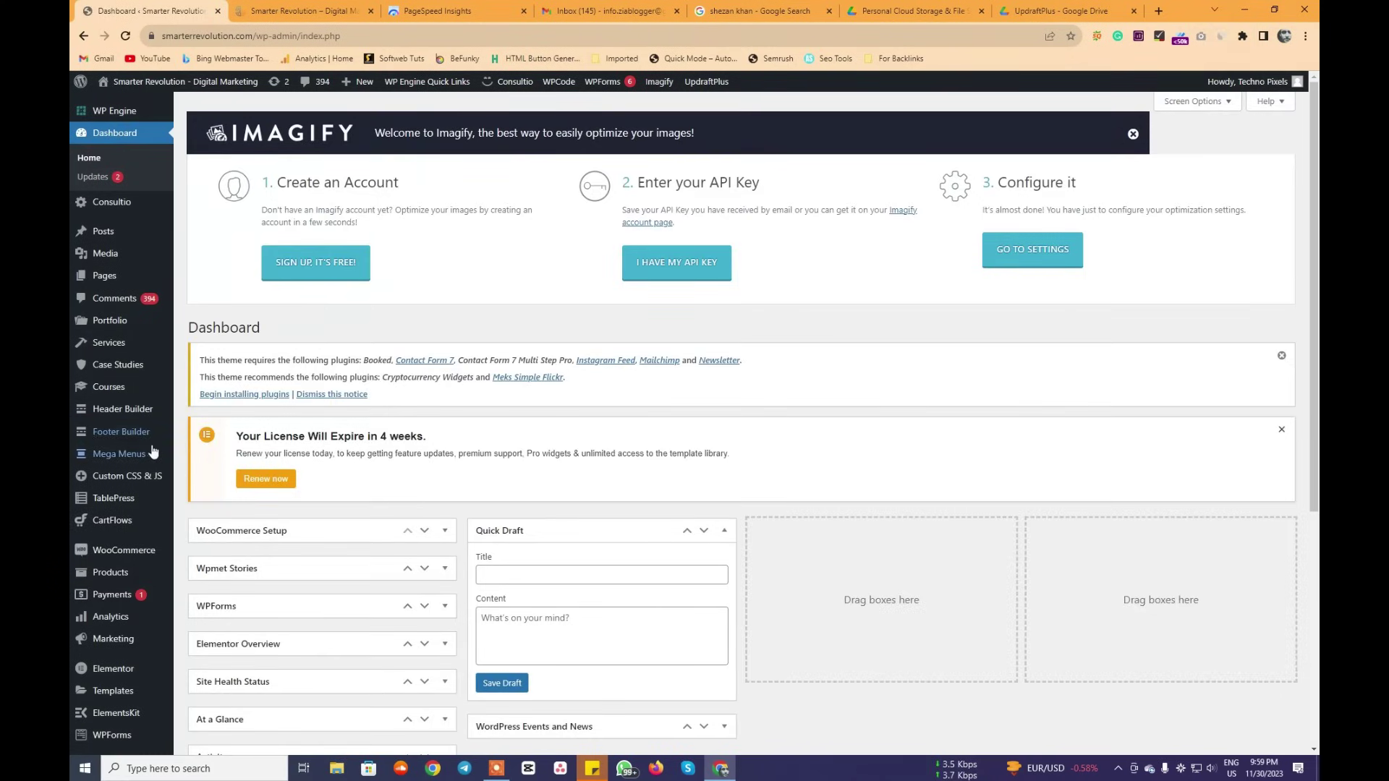
scroll(95, 578, down, 3)
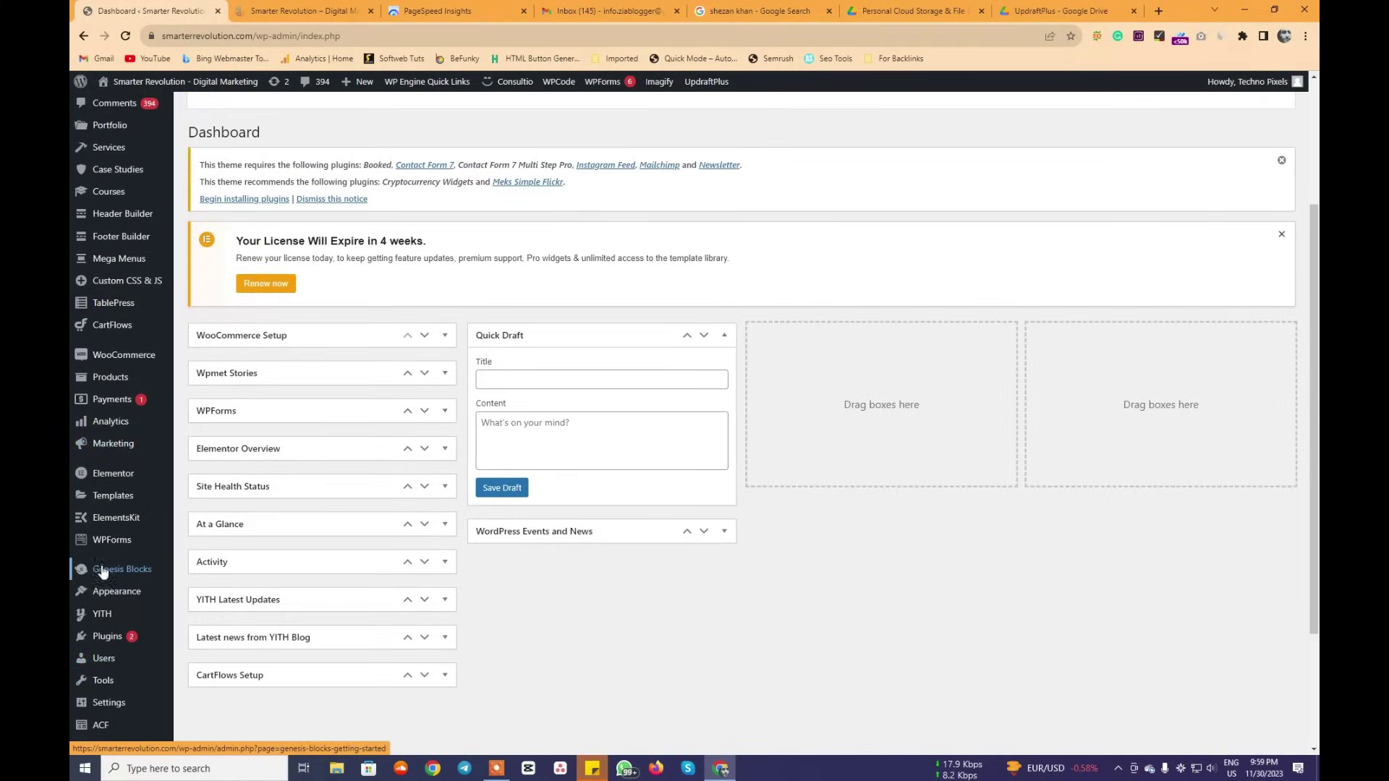
Install the plugin from the uploaded file wp-rocket-activated.zip and activate it.
mouse_move(114, 605)
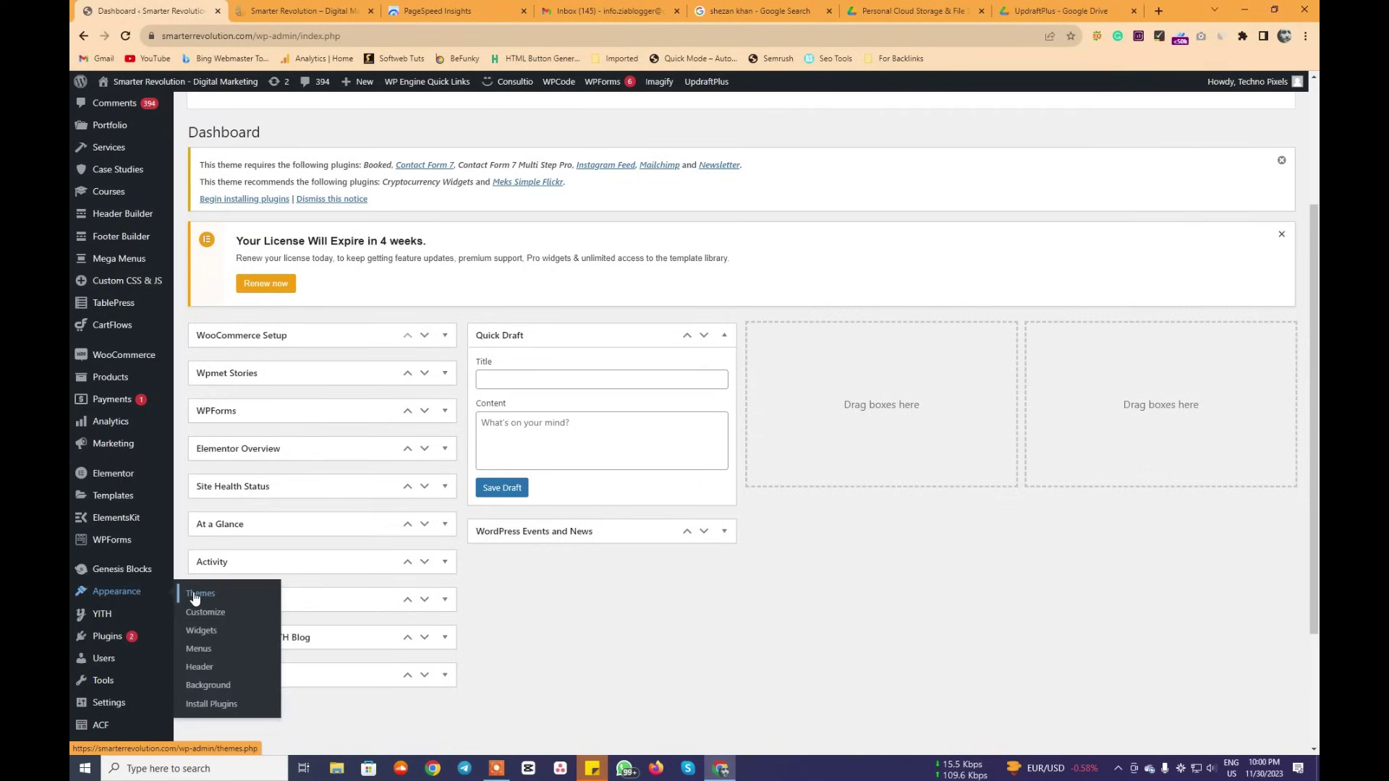
scroll(108, 579, down, 2)
mouse_move(113, 511)
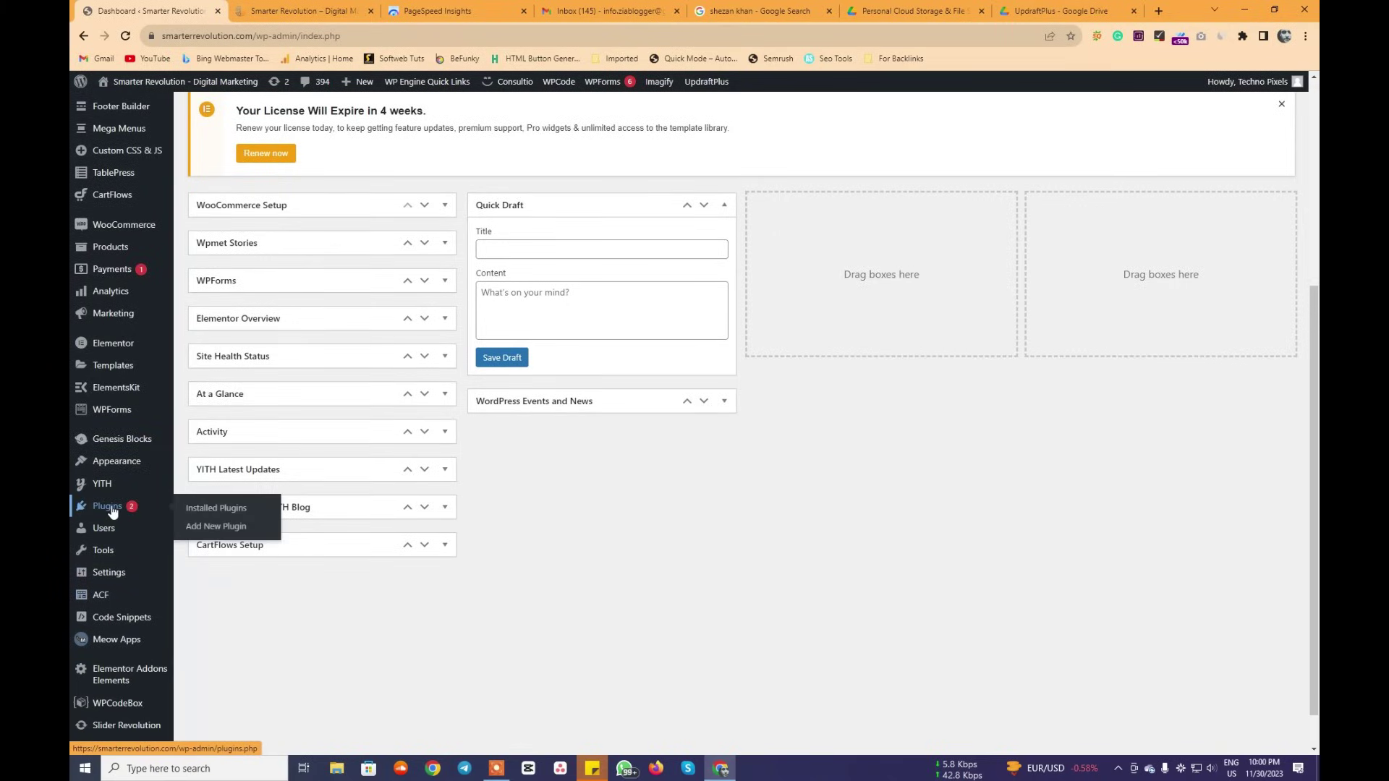
click(217, 529)
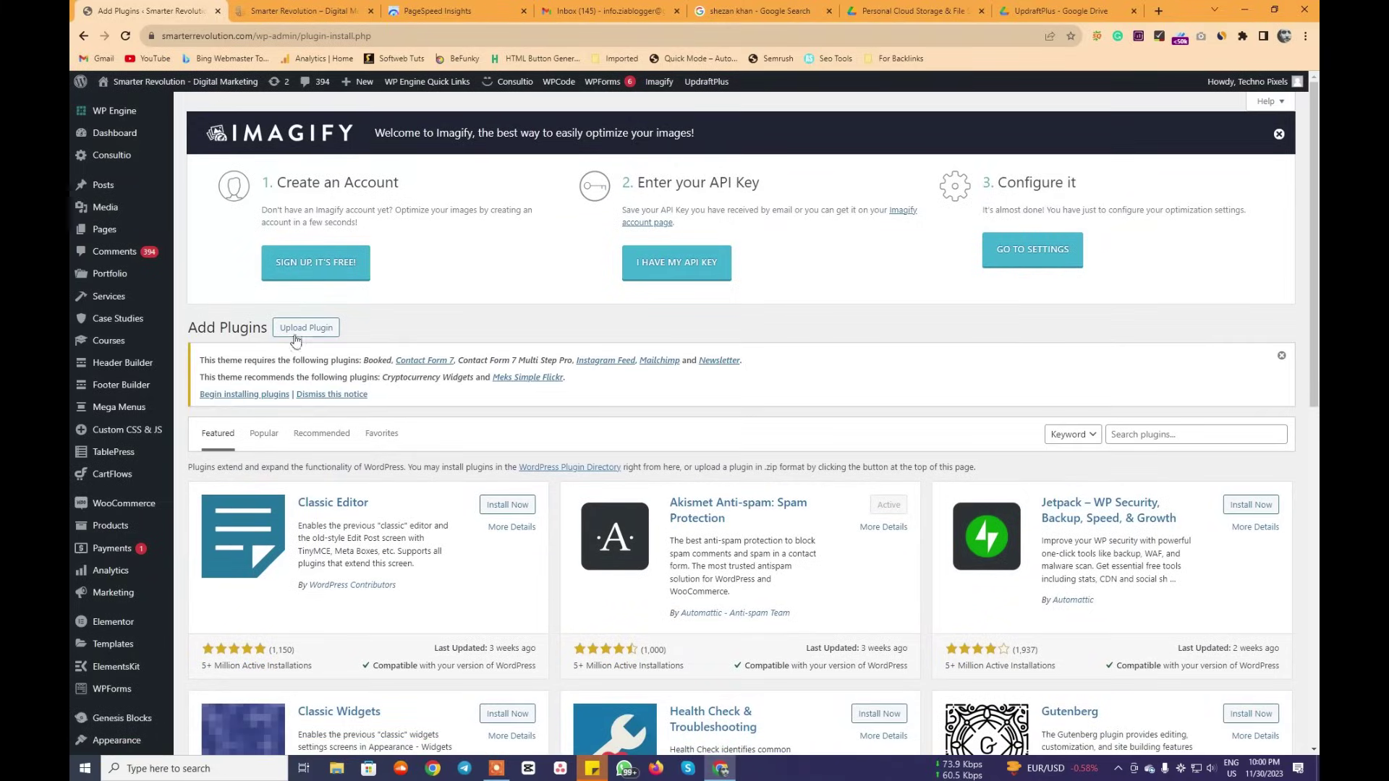
click(297, 333)
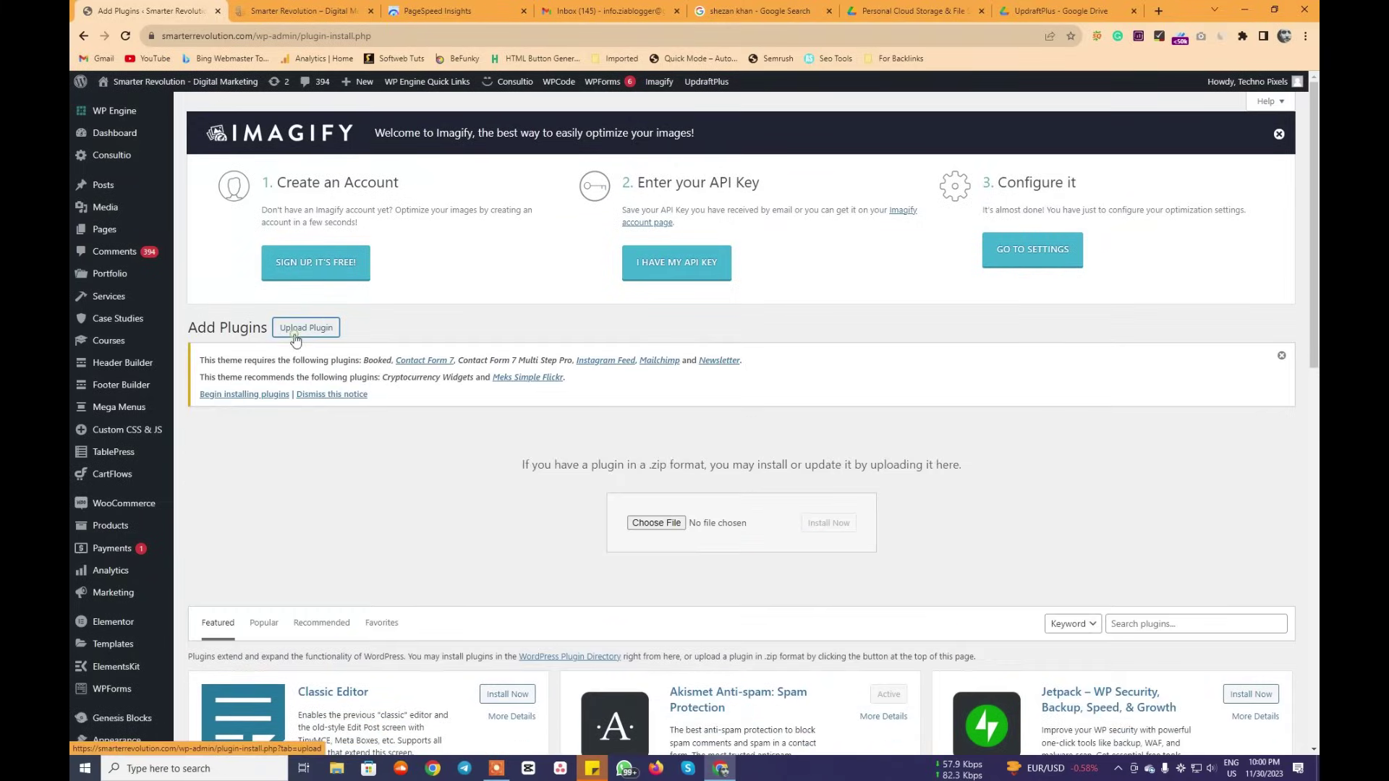
click(656, 523)
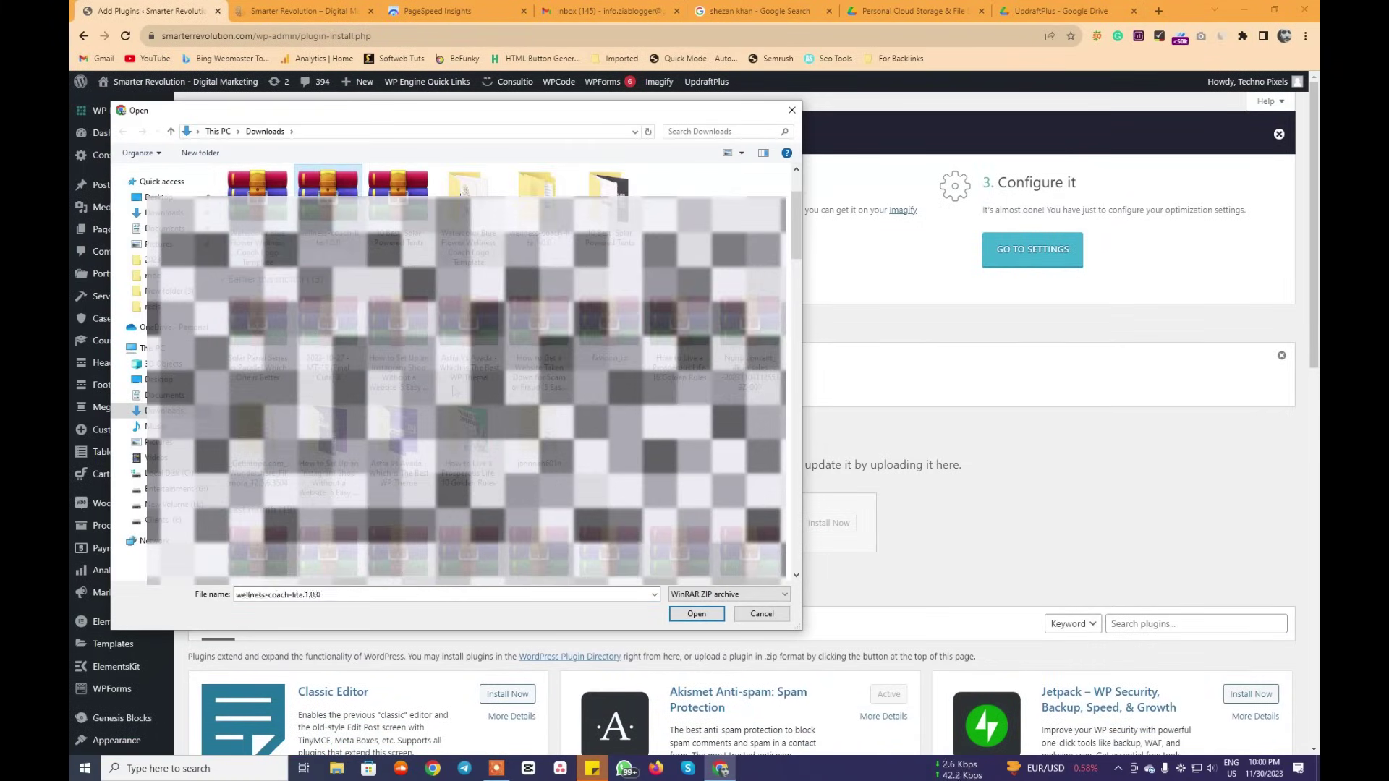
double_click(726, 535)
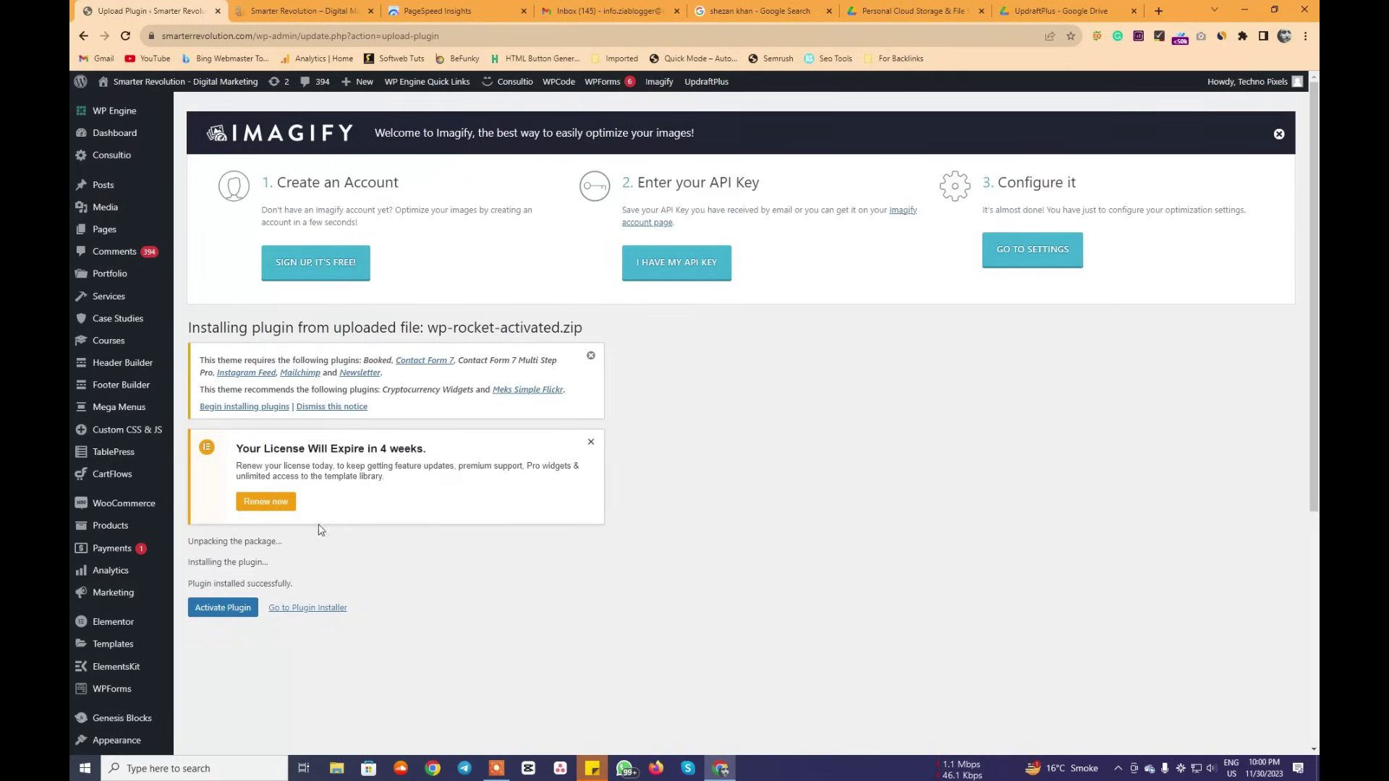
scroll(297, 539, down, 1)
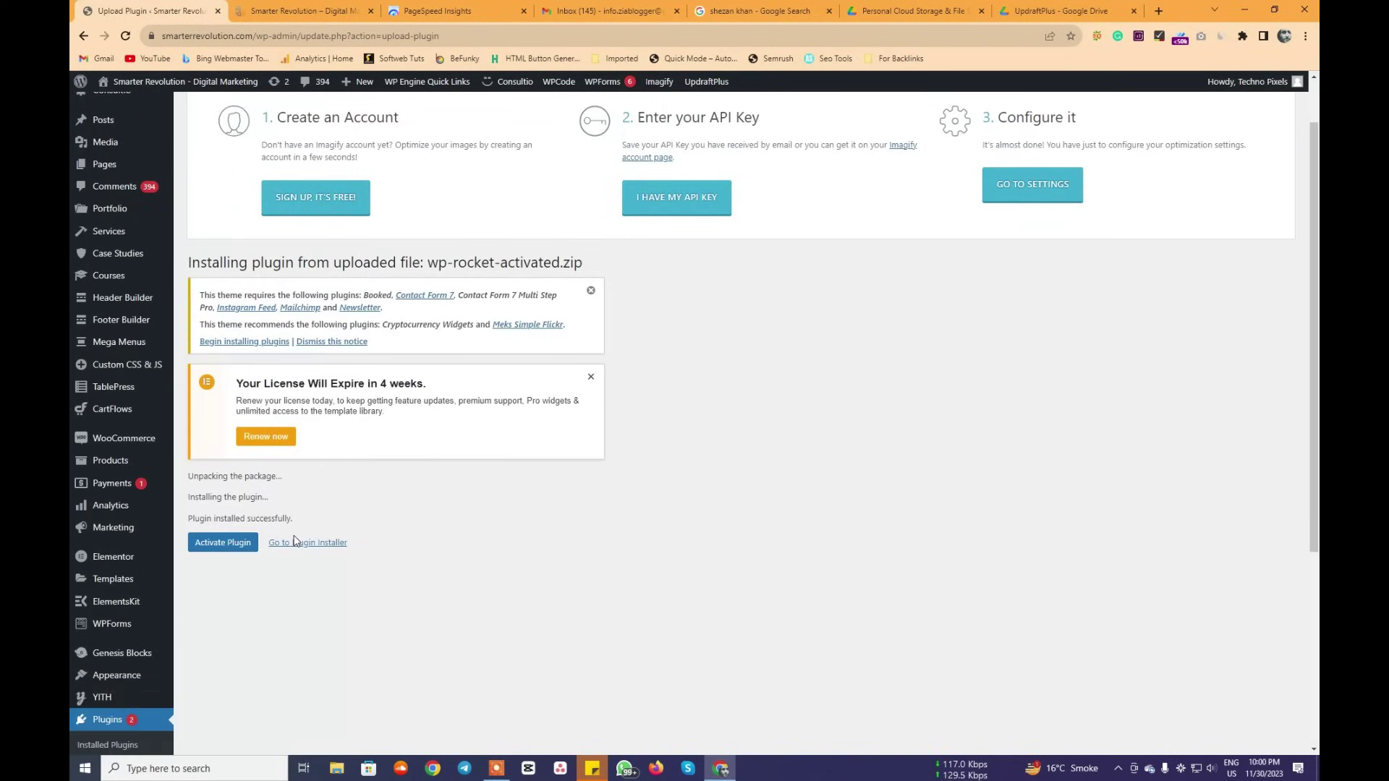
click(212, 550)
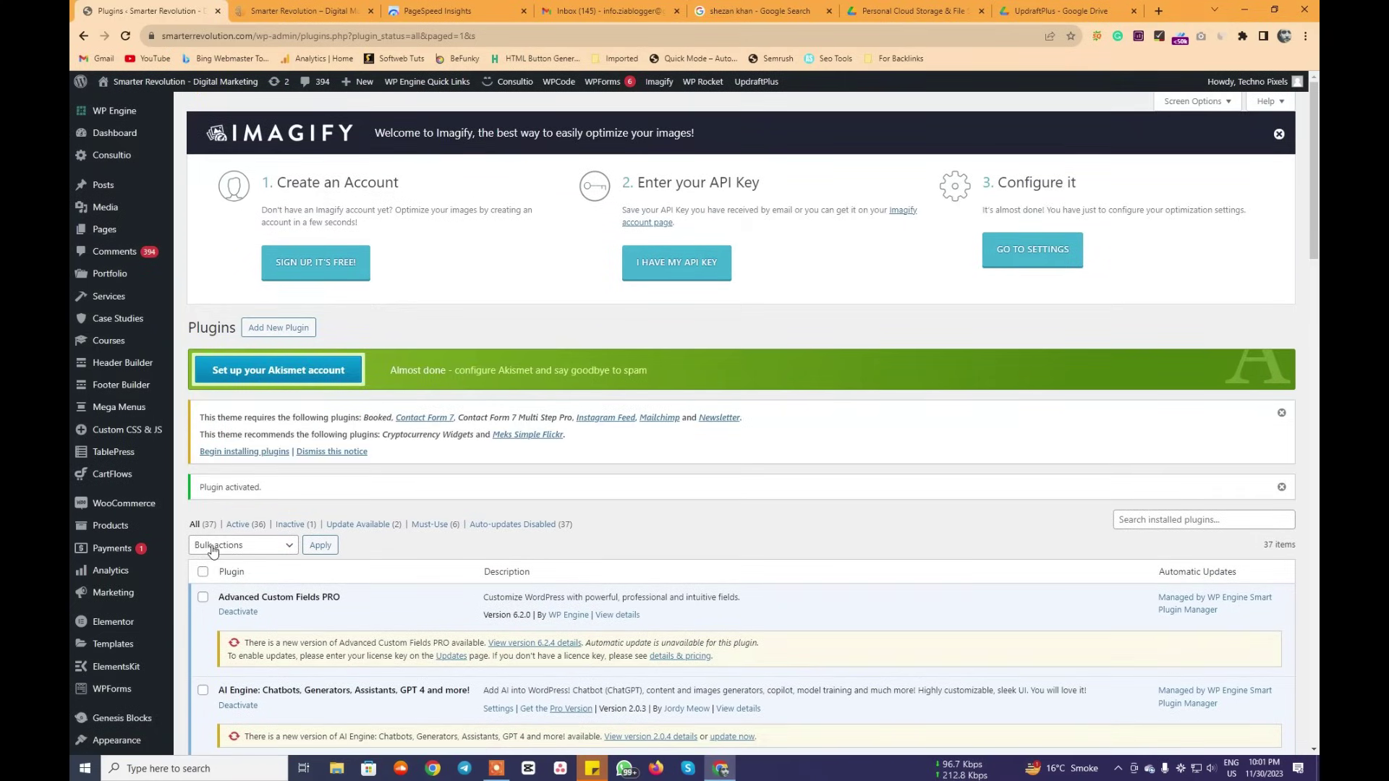
Open WP Rocket's settings and look through its Dashboard, Cache, Media and Image Optimization sections.
scroll(220, 551, down, 20)
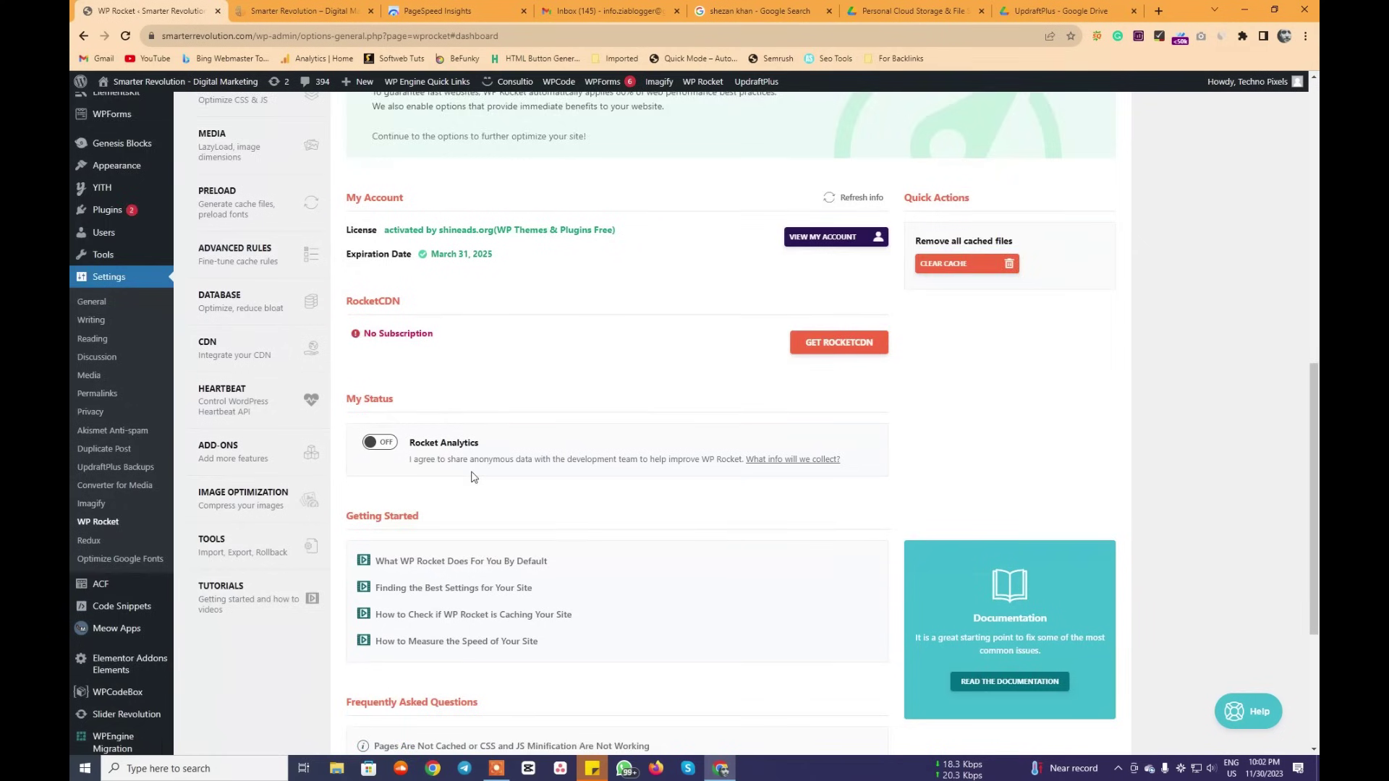
scroll(471, 471, down, 1)
scroll(475, 469, up, 4)
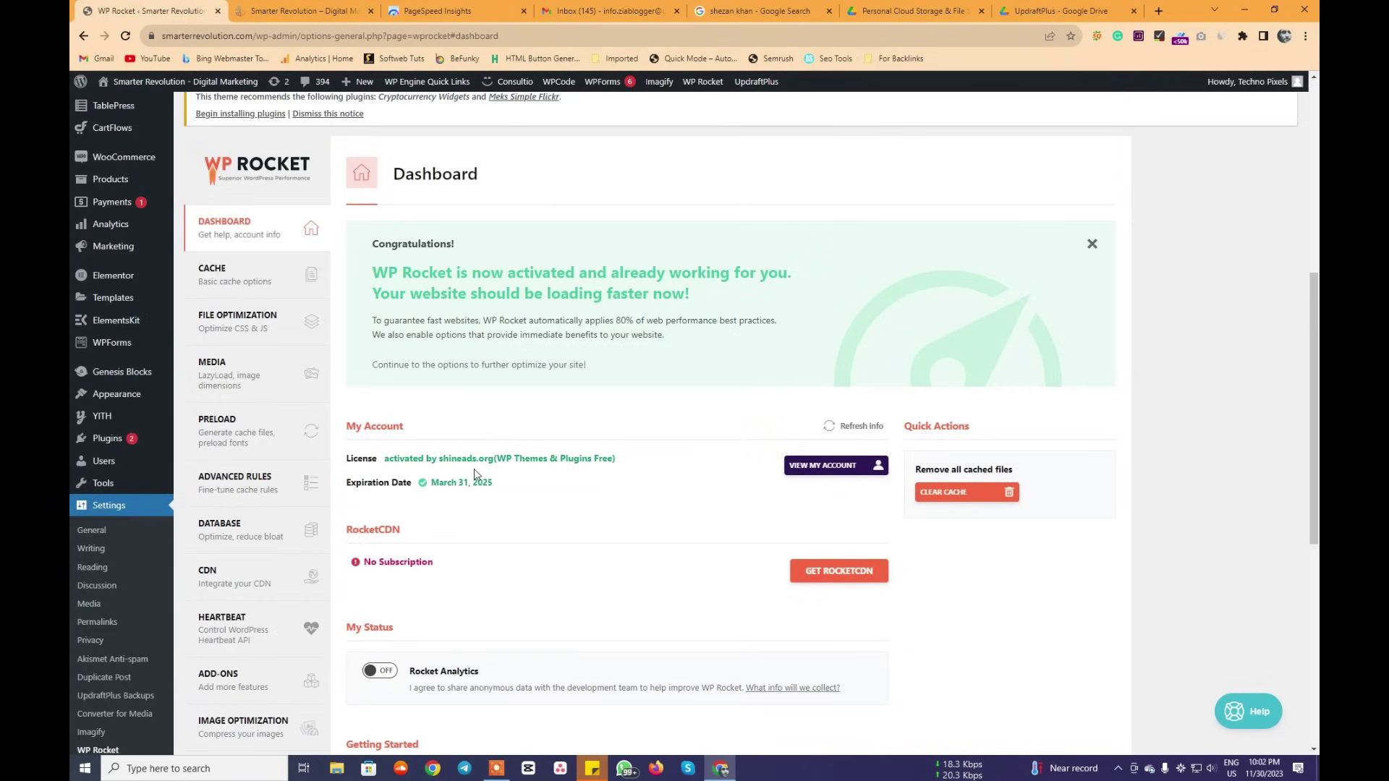
scroll(475, 469, down, 2)
scroll(474, 474, down, 2)
scroll(535, 449, up, 3)
click(209, 280)
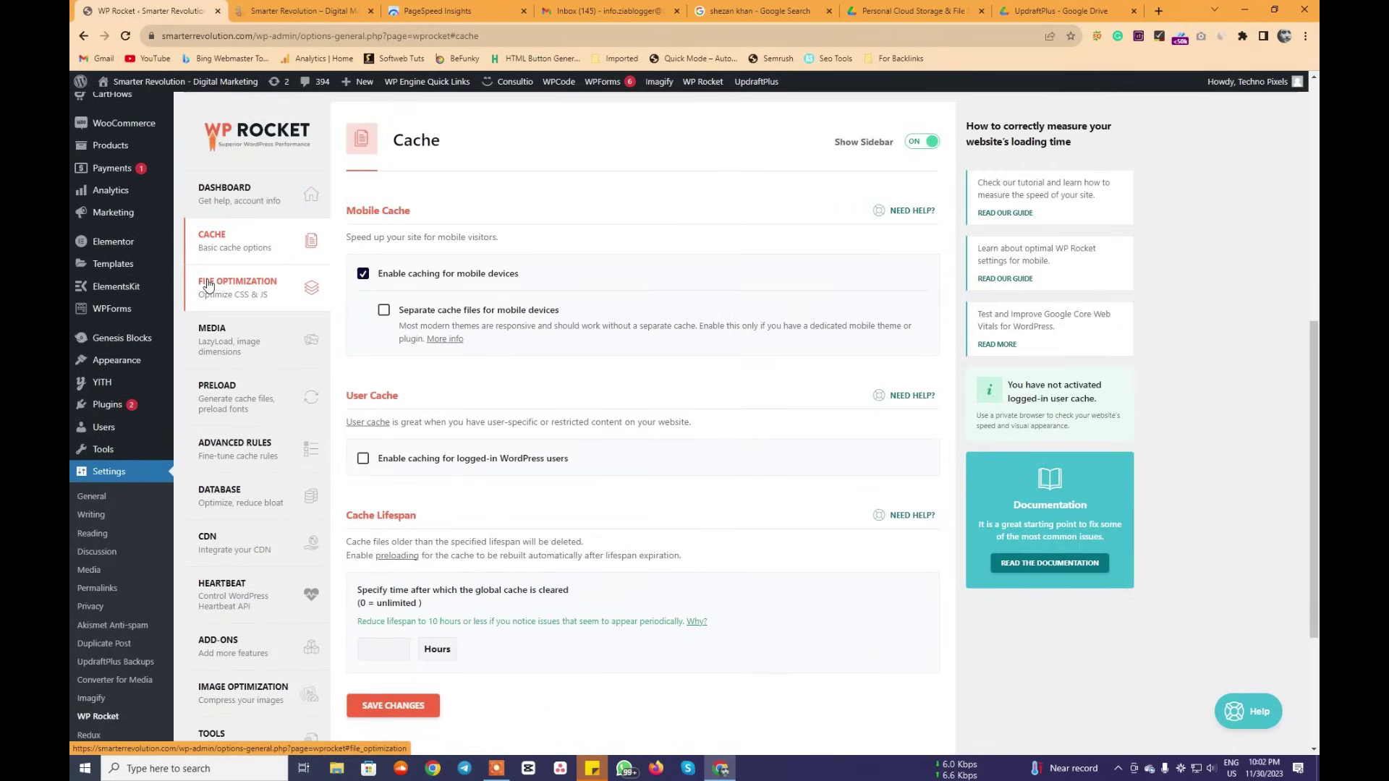
click(231, 346)
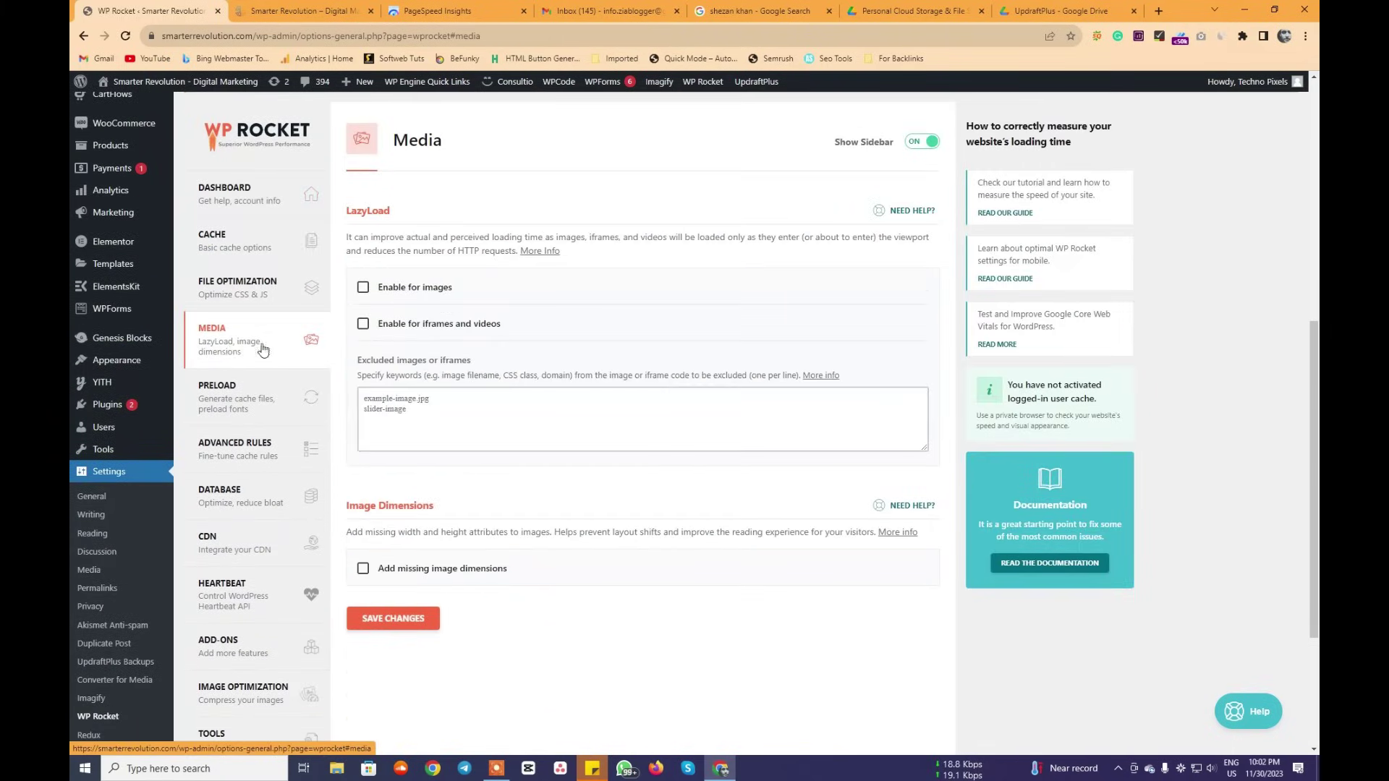
scroll(262, 351, down, 3)
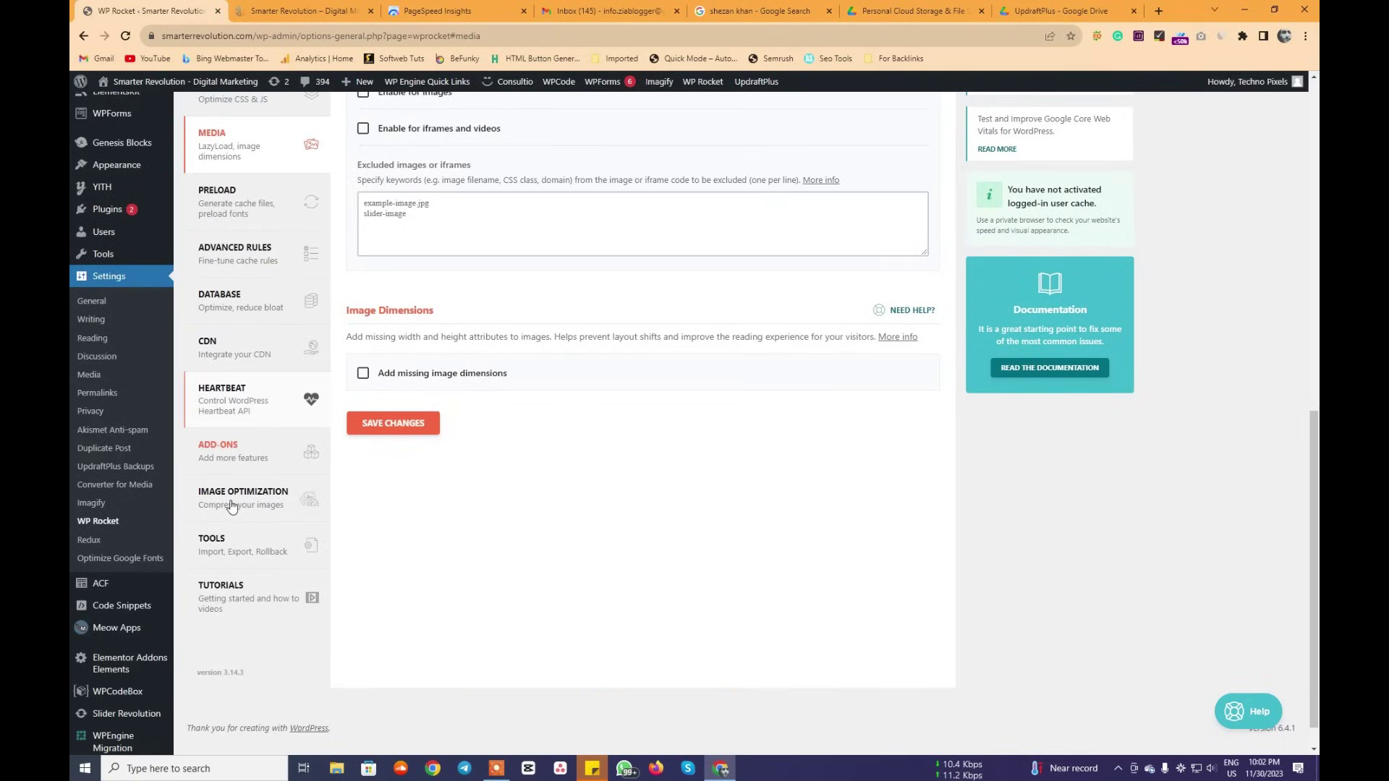
click(269, 505)
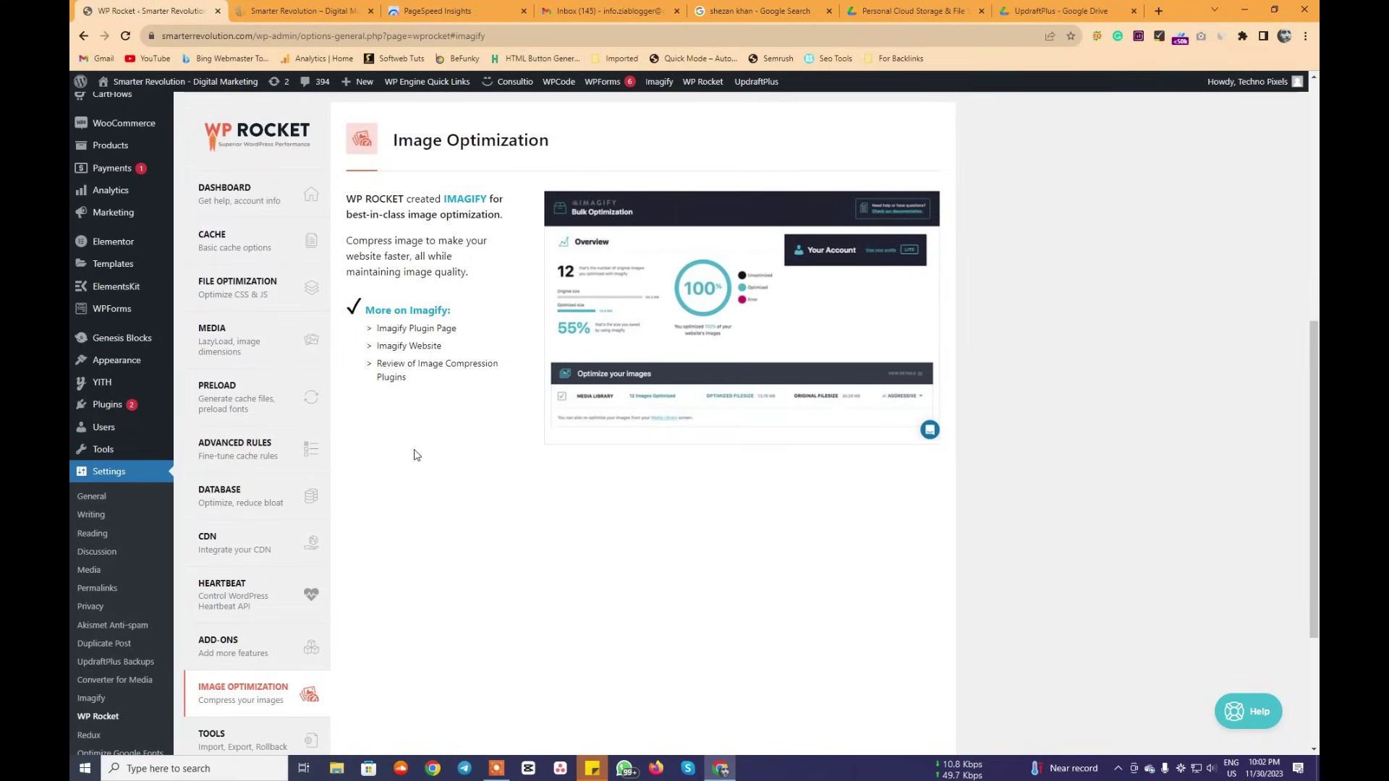
scroll(275, 564, down, 3)
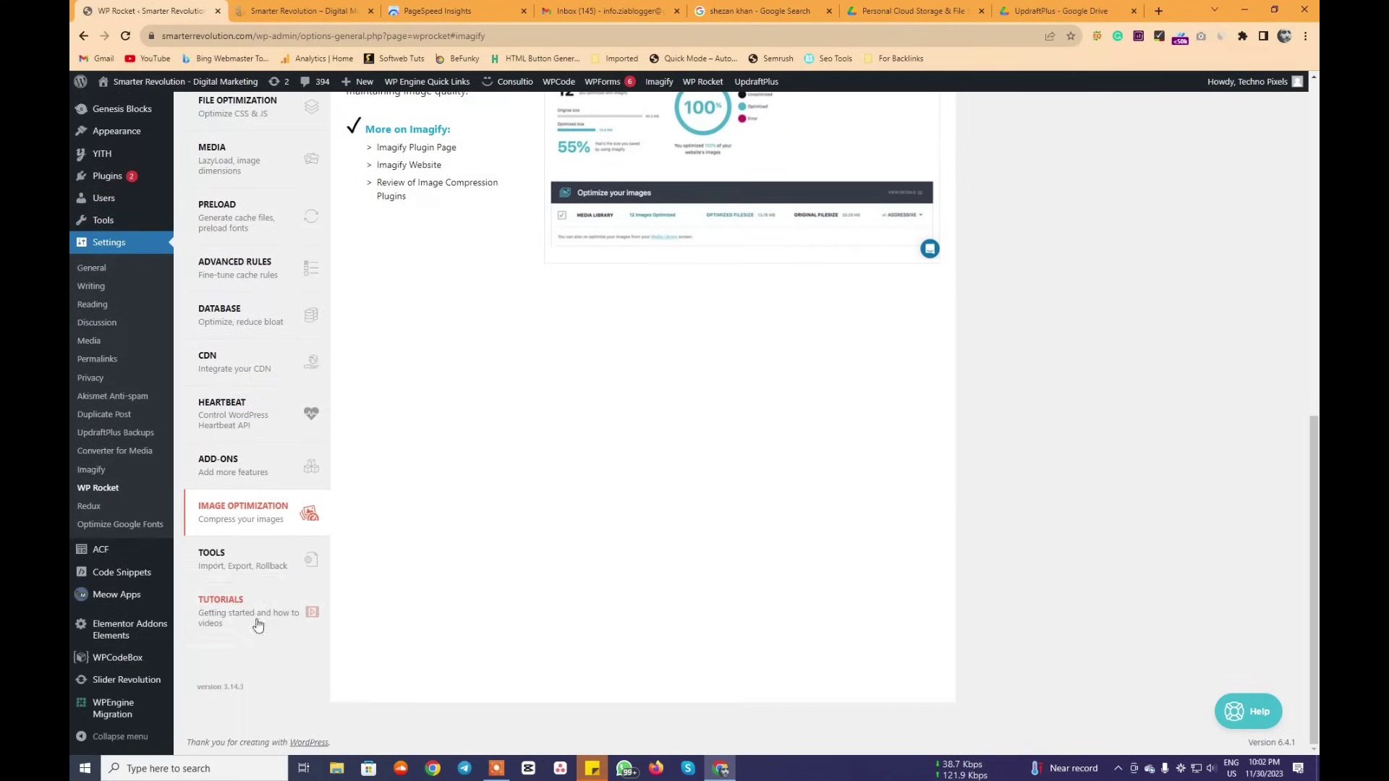
Import the WP Rocket settings from the saved wp-rocket settings JSON file using the plugin's Tools section.
click(249, 568)
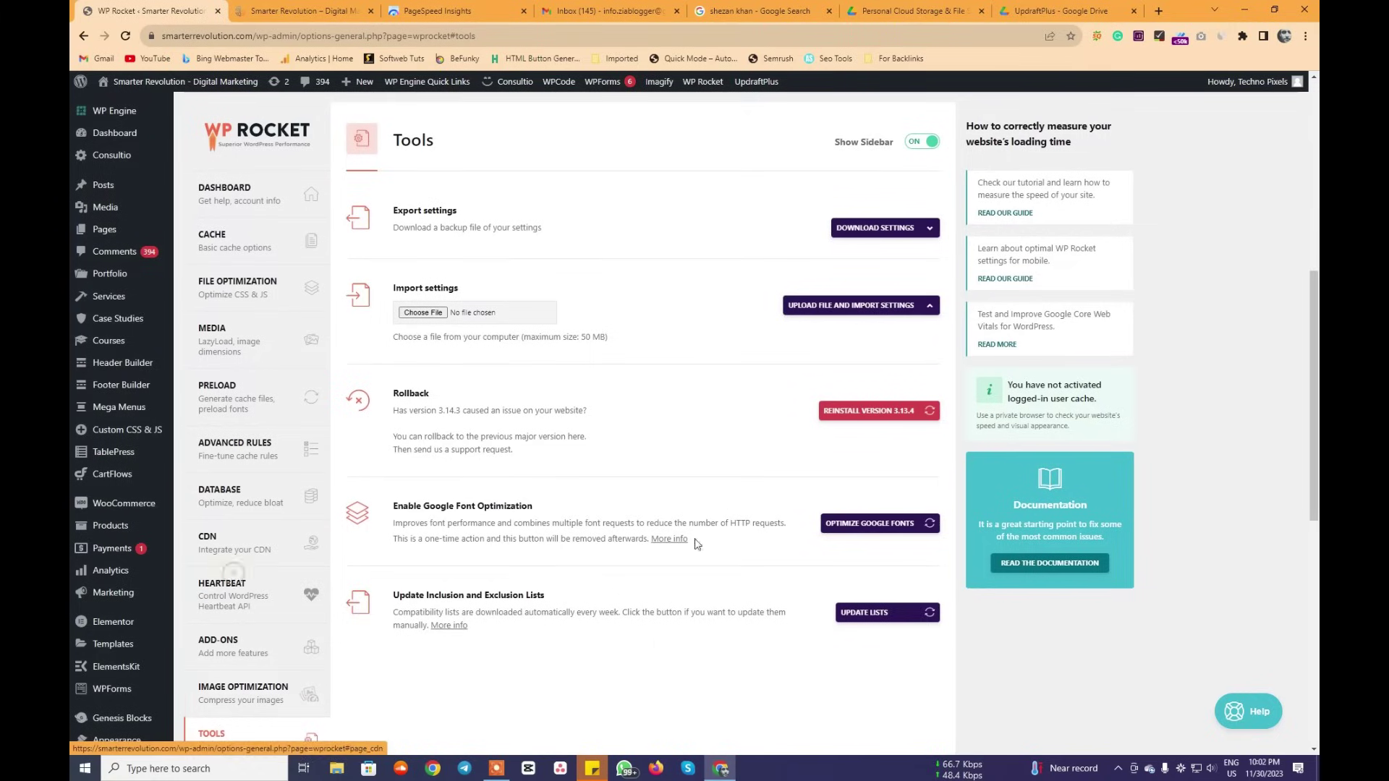
click(423, 313)
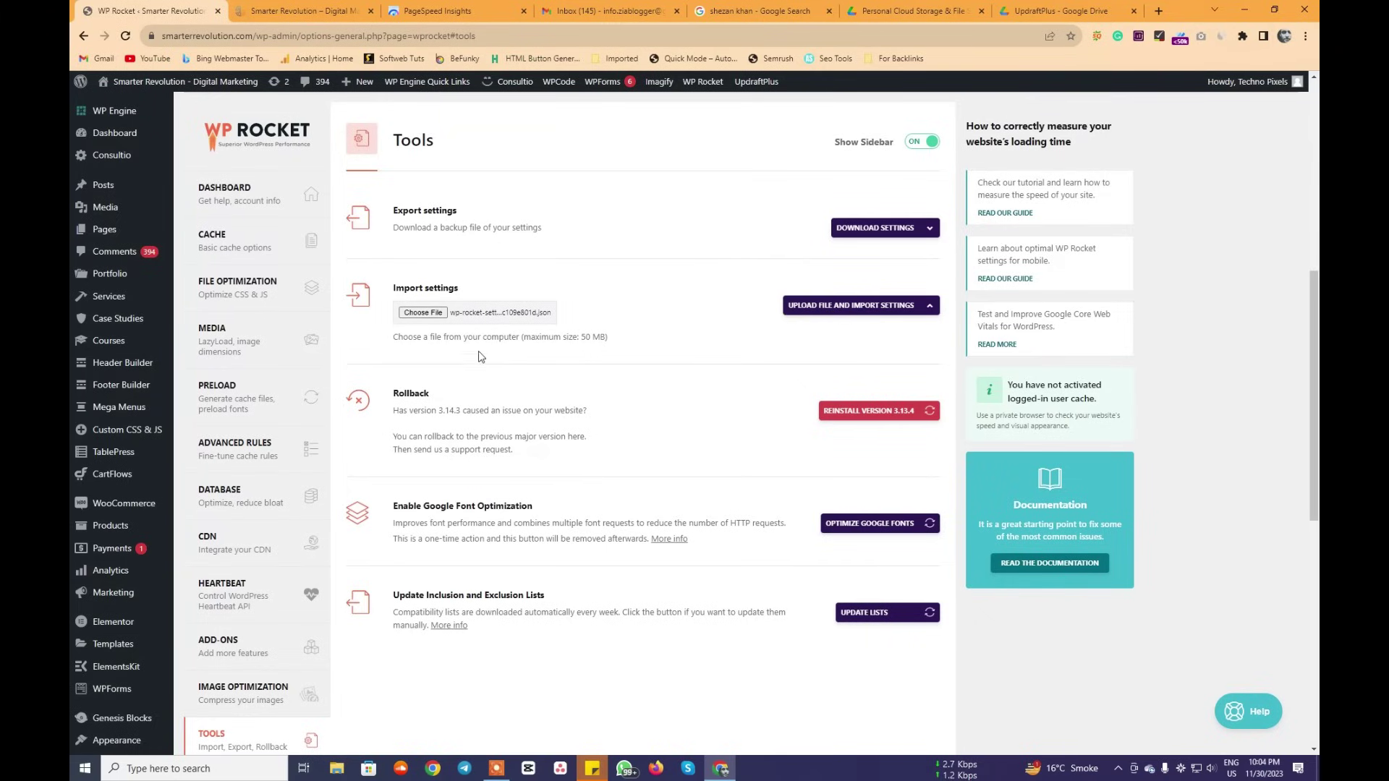
scroll(600, 468, down, 7)
scroll(599, 468, up, 4)
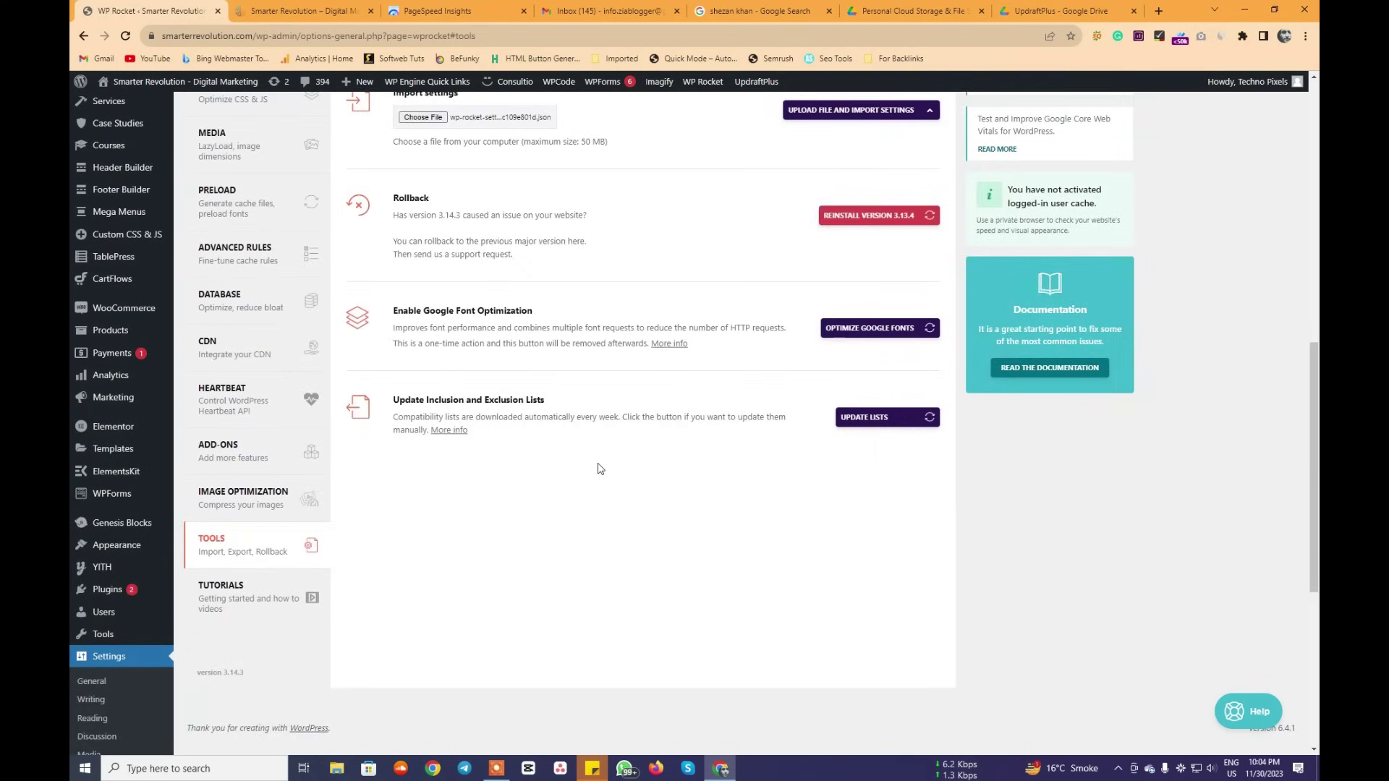
scroll(599, 469, up, 4)
scroll(599, 469, down, 3)
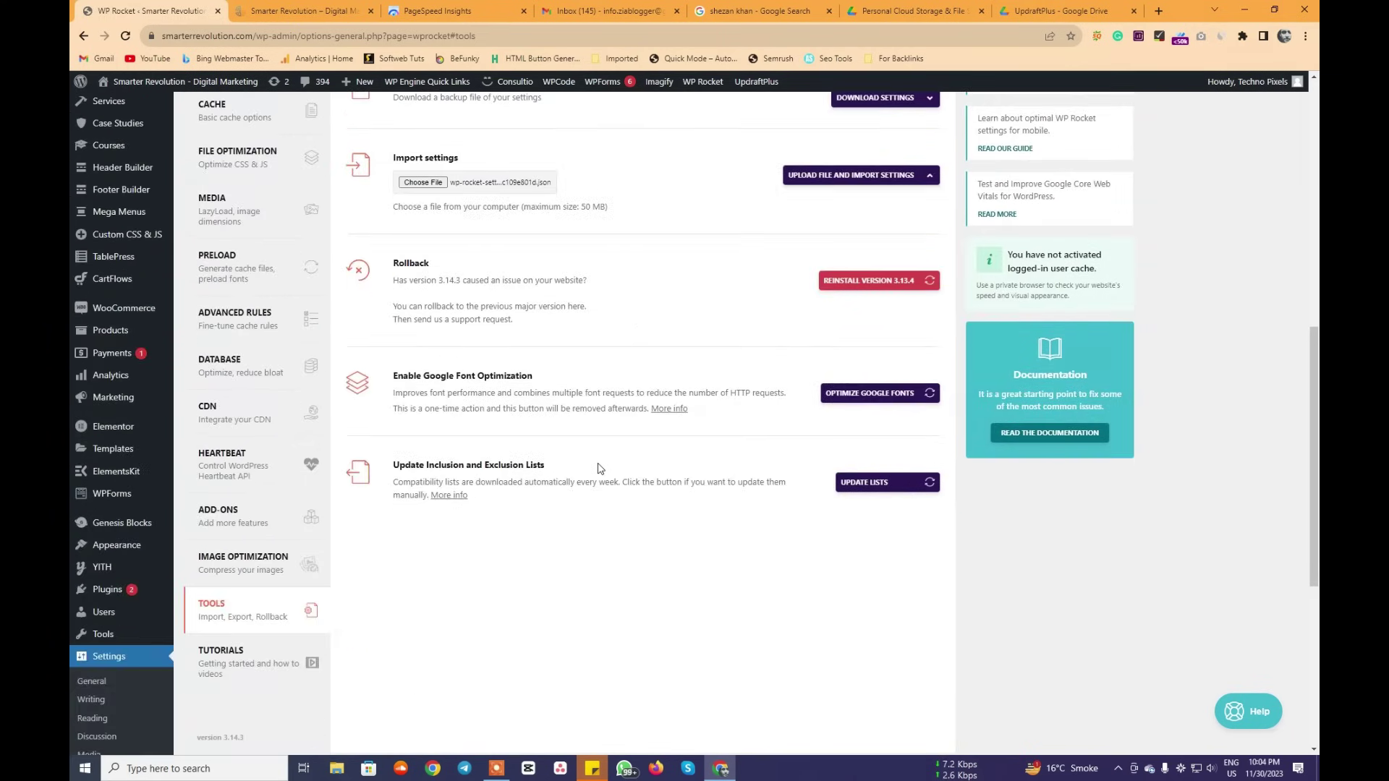
click(810, 175)
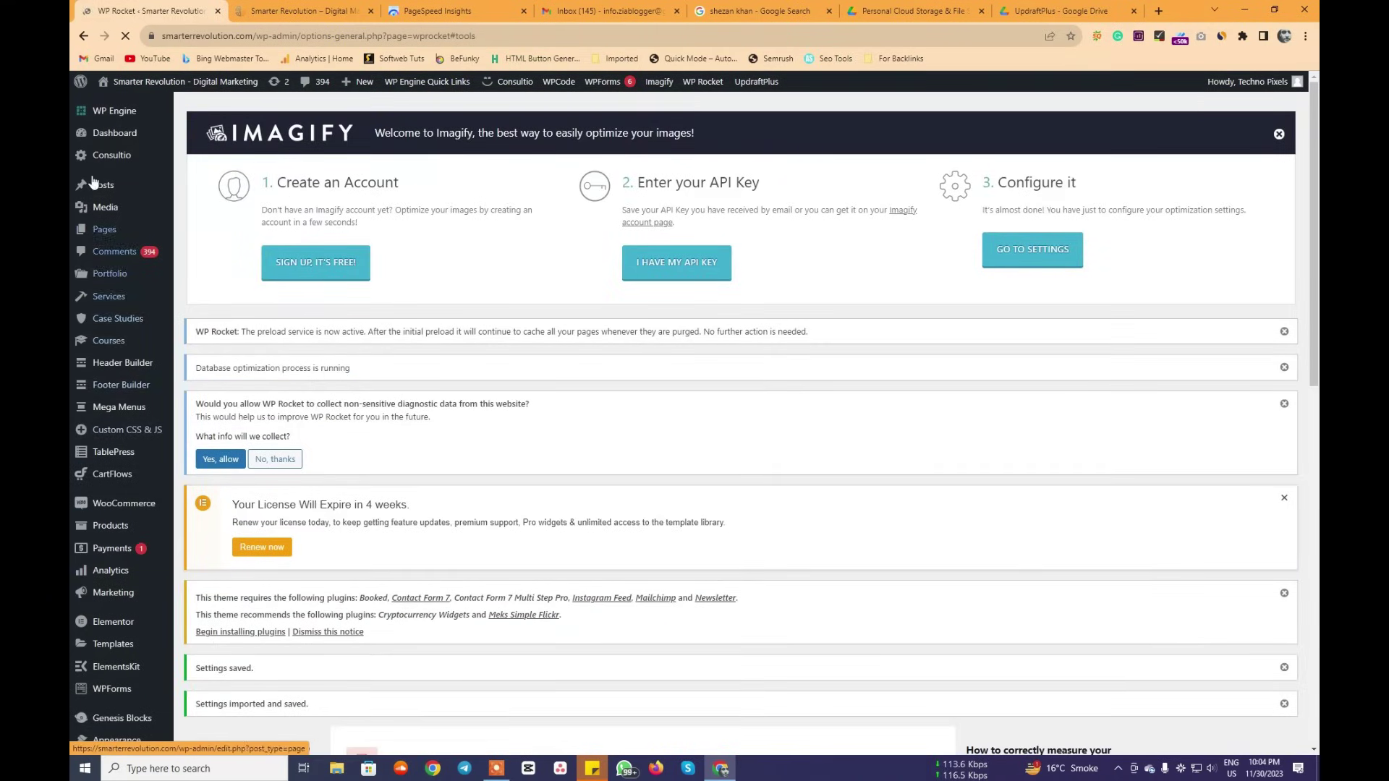
Return to the WordPress dashboard and look over its notices and widgets.
click(103, 140)
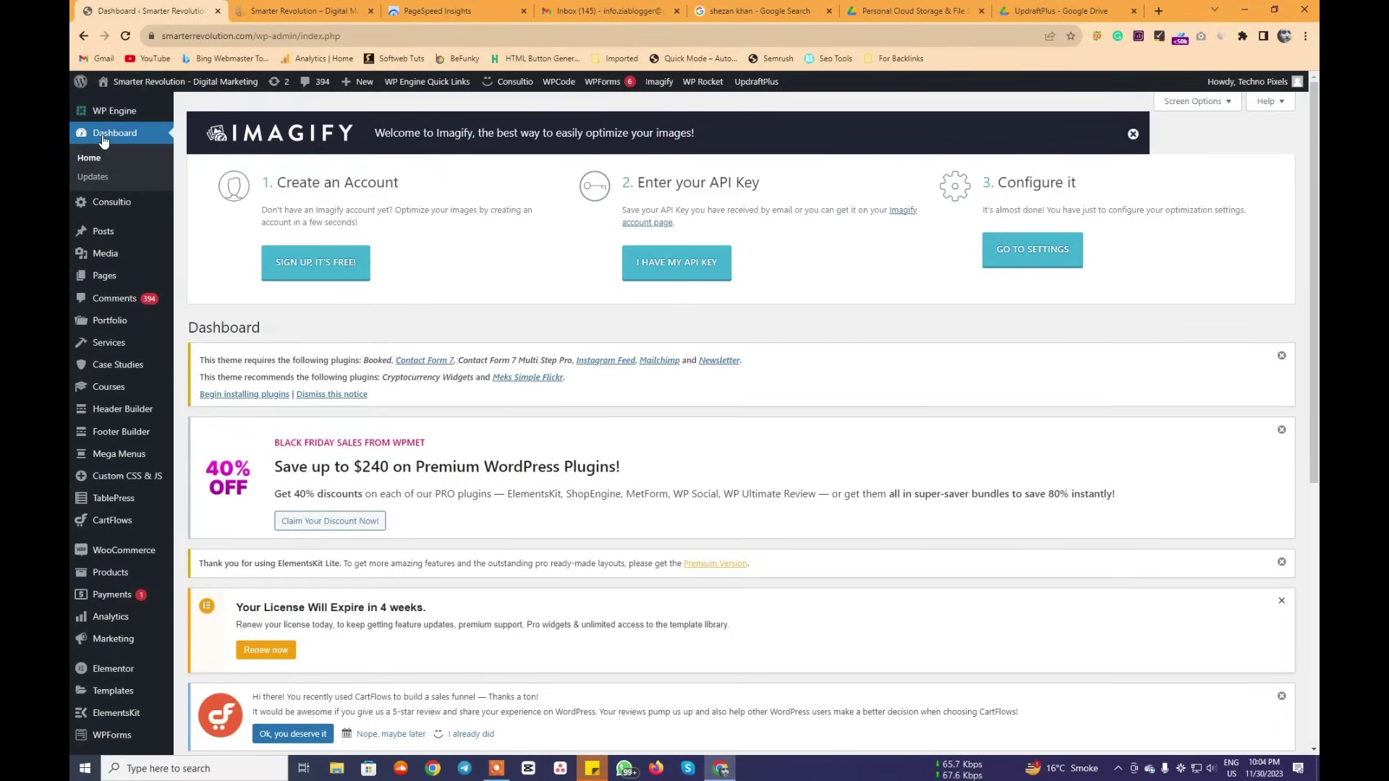
scroll(379, 441, down, 5)
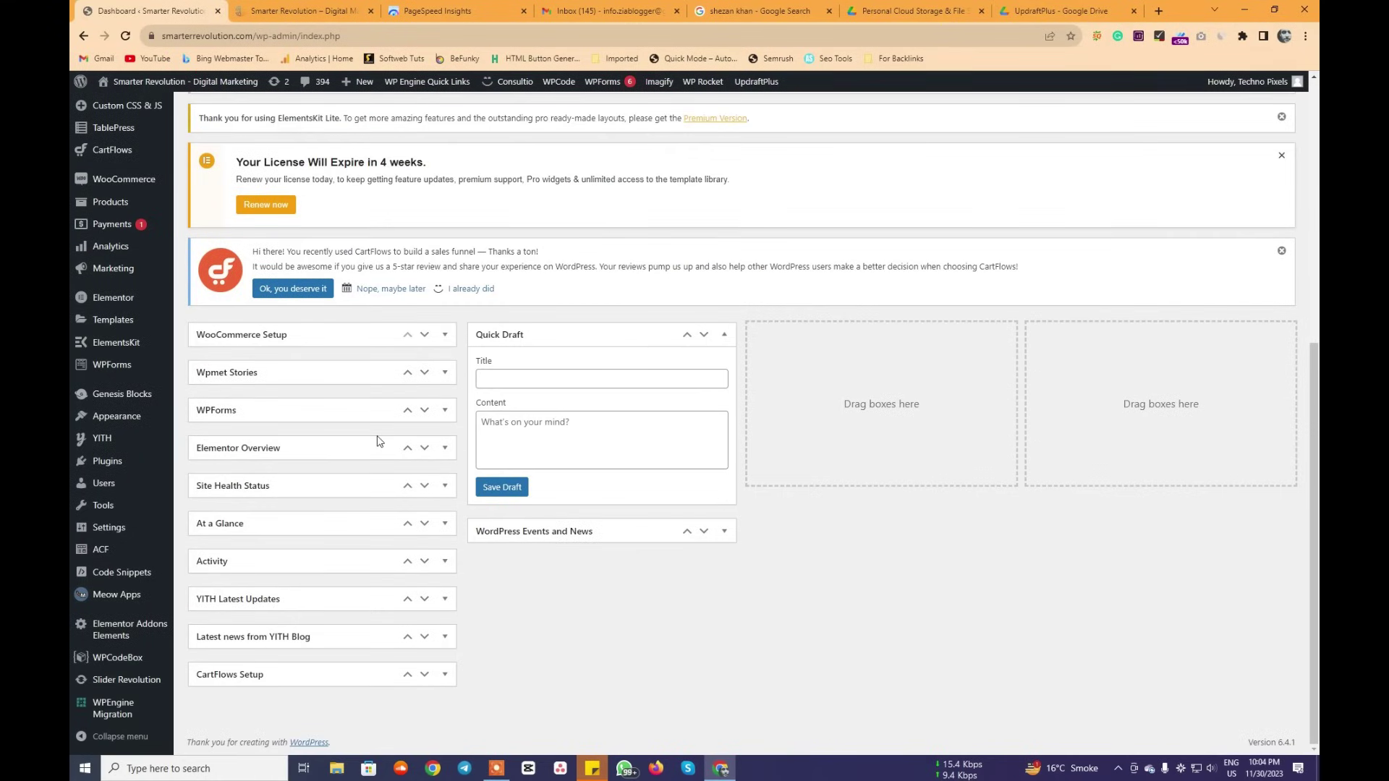
scroll(380, 441, up, 5)
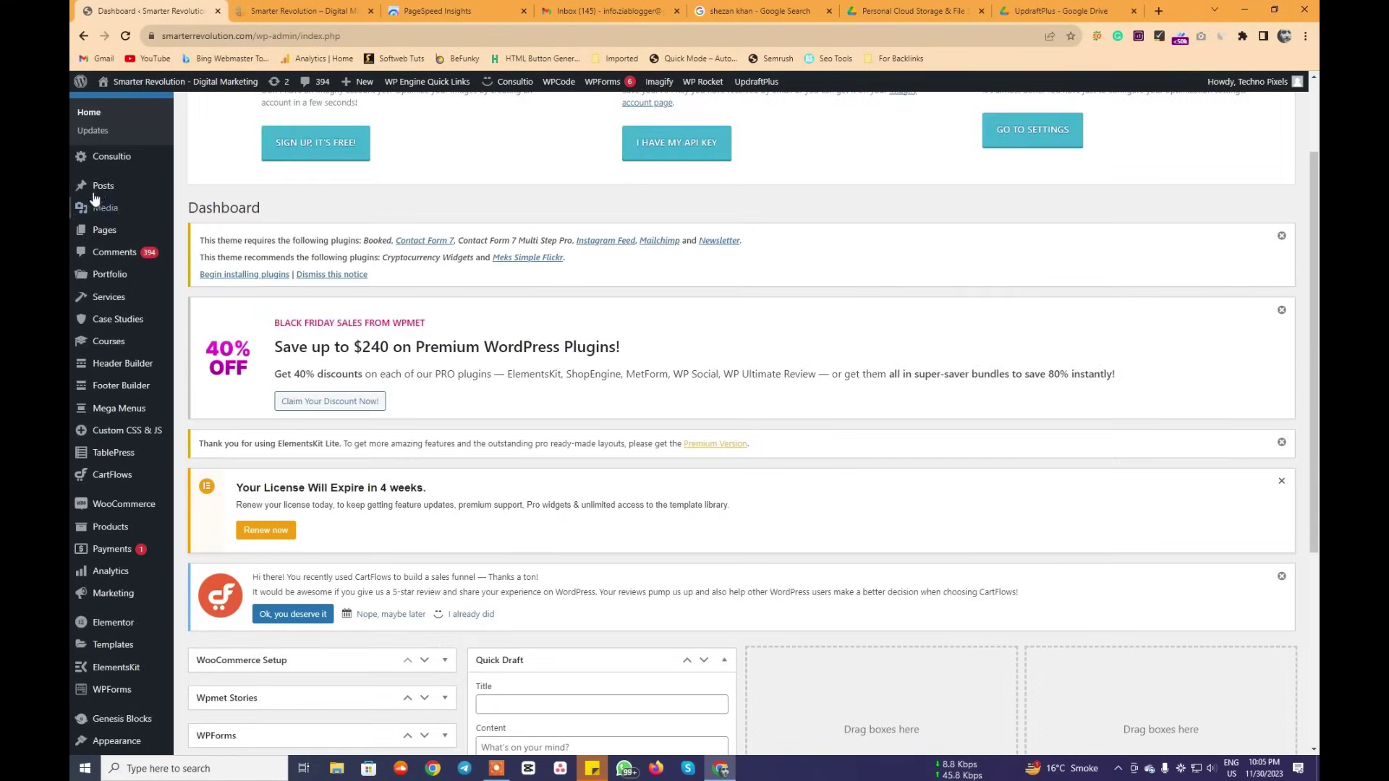
Reload the site's live homepage and check how its sections load down to the footer.
click(289, 10)
click(124, 36)
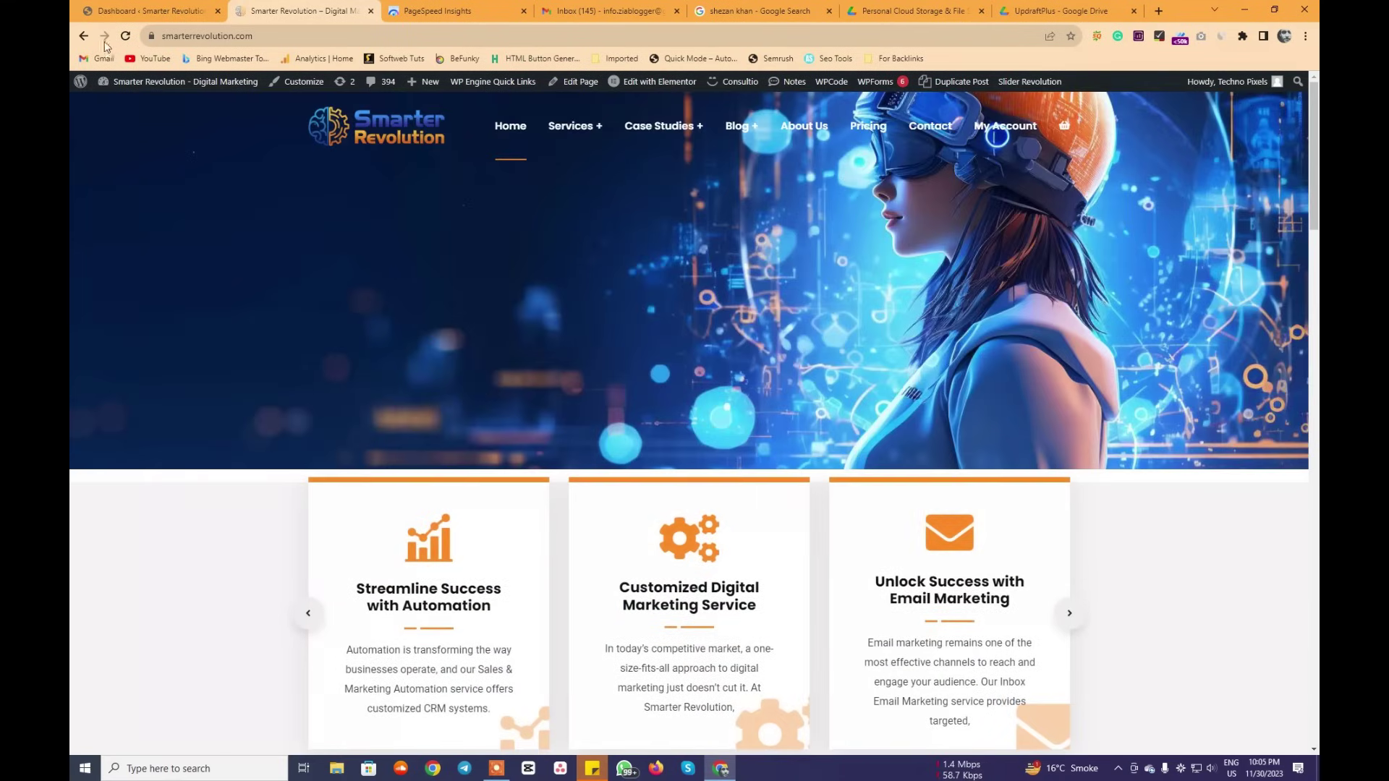
click(124, 37)
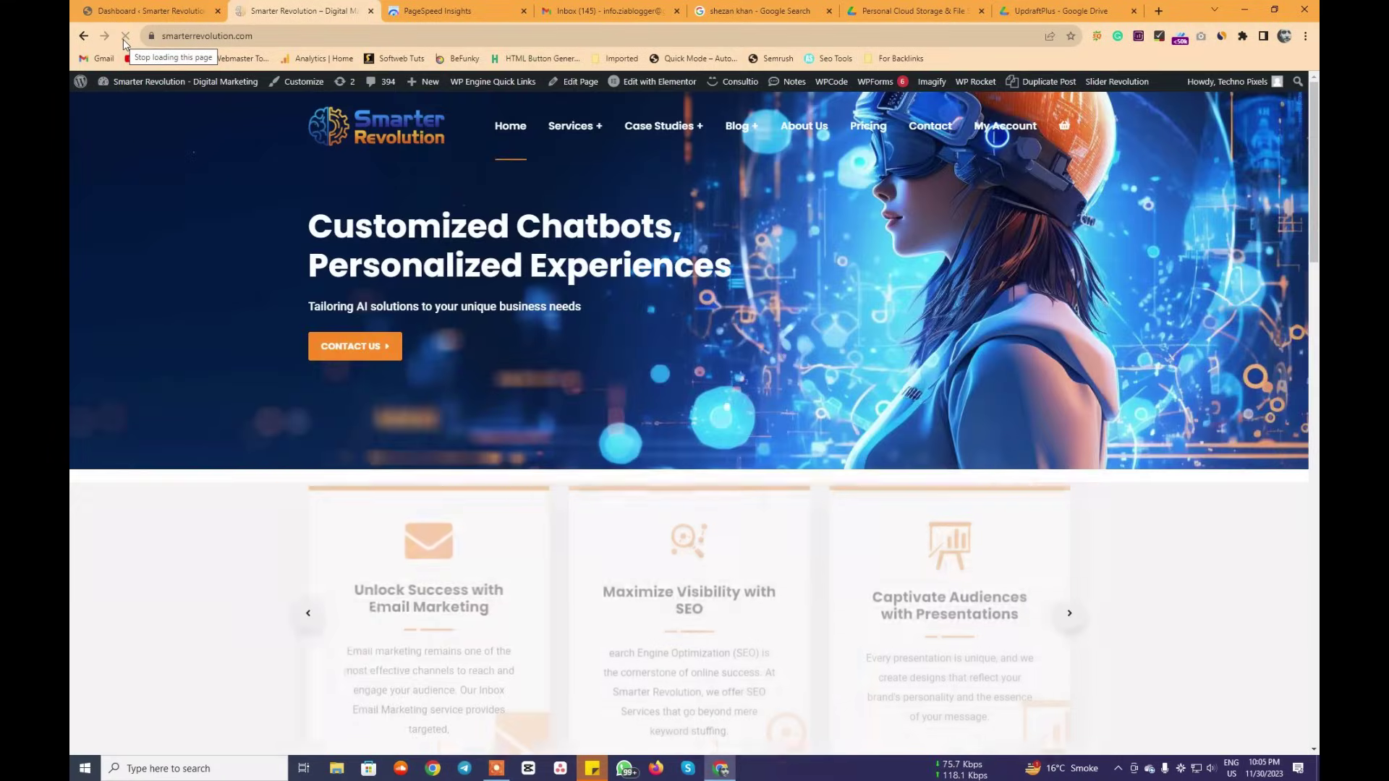
scroll(579, 434, down, 20)
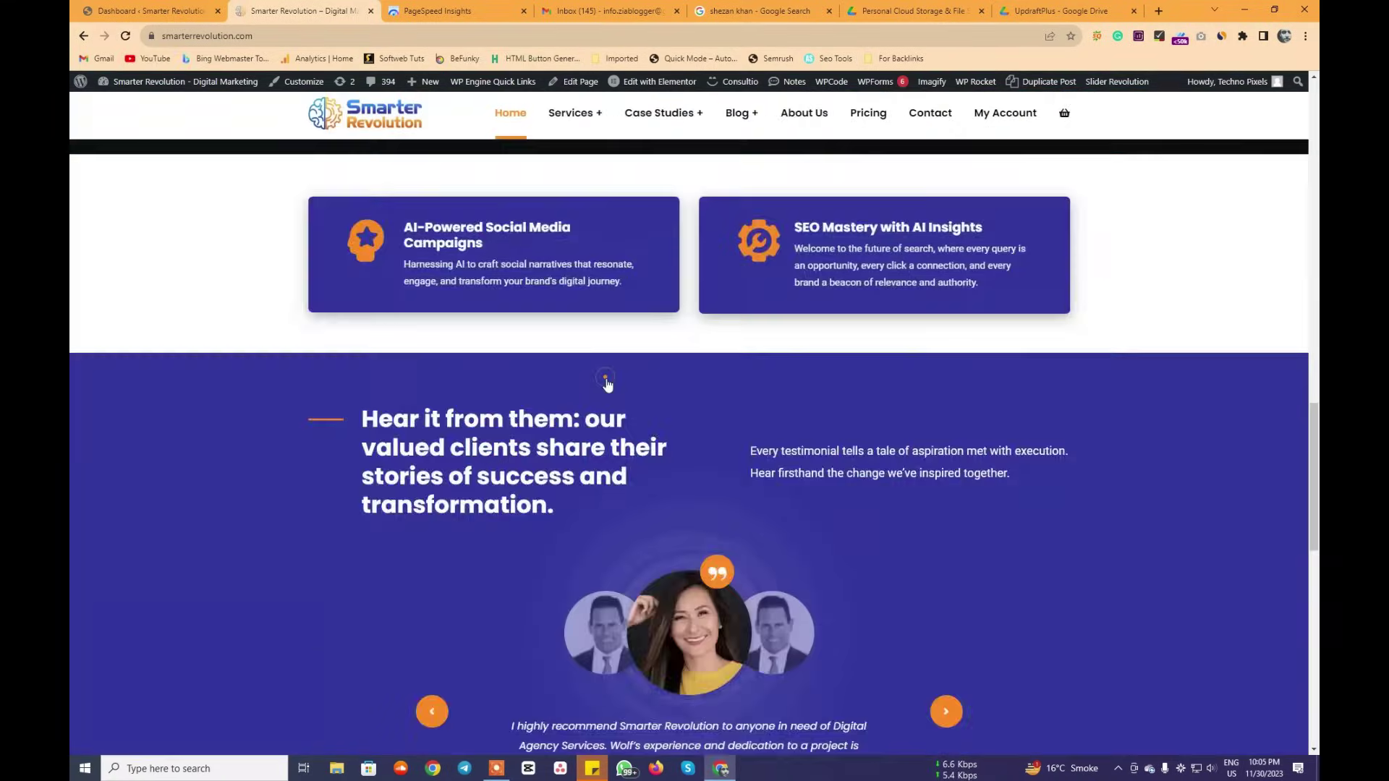
scroll(607, 385, down, 10)
scroll(607, 385, up, 5)
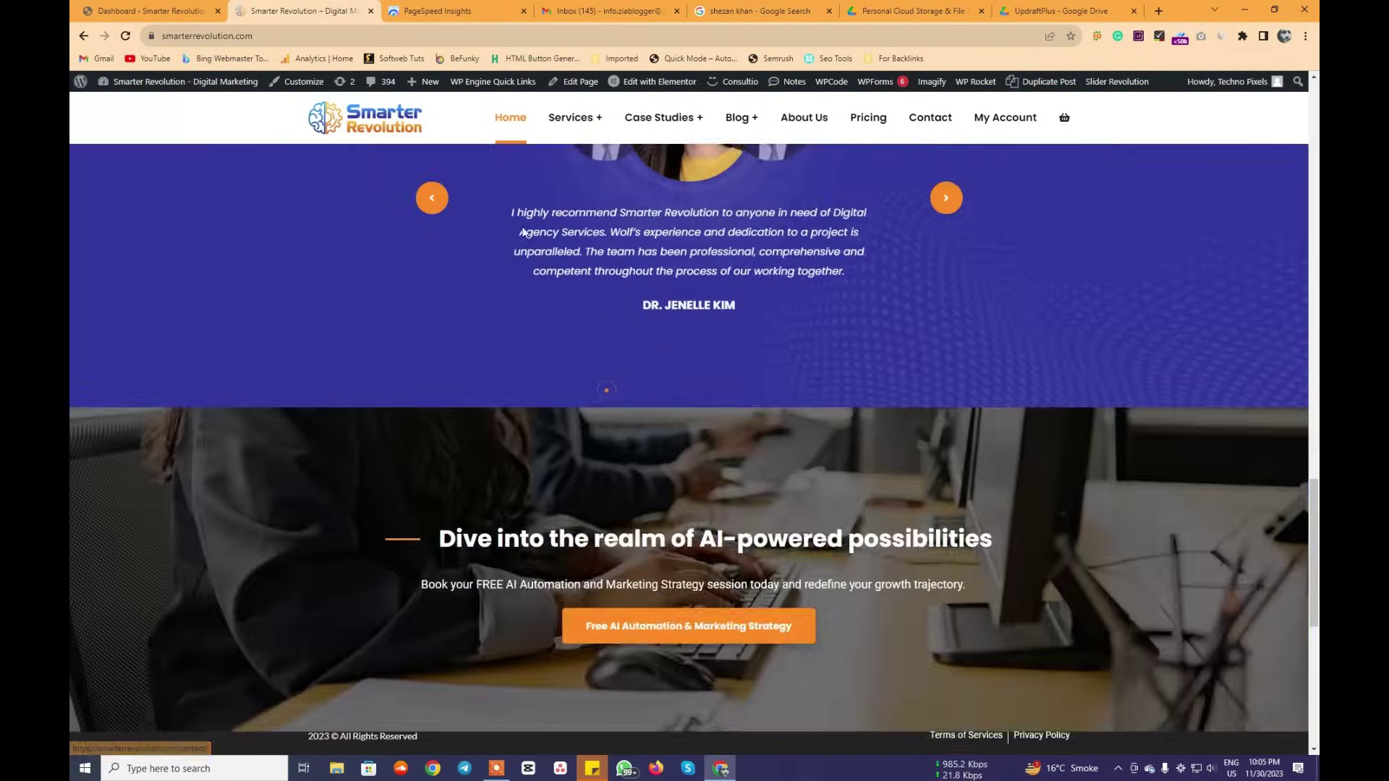
key(ctrl+Tab)
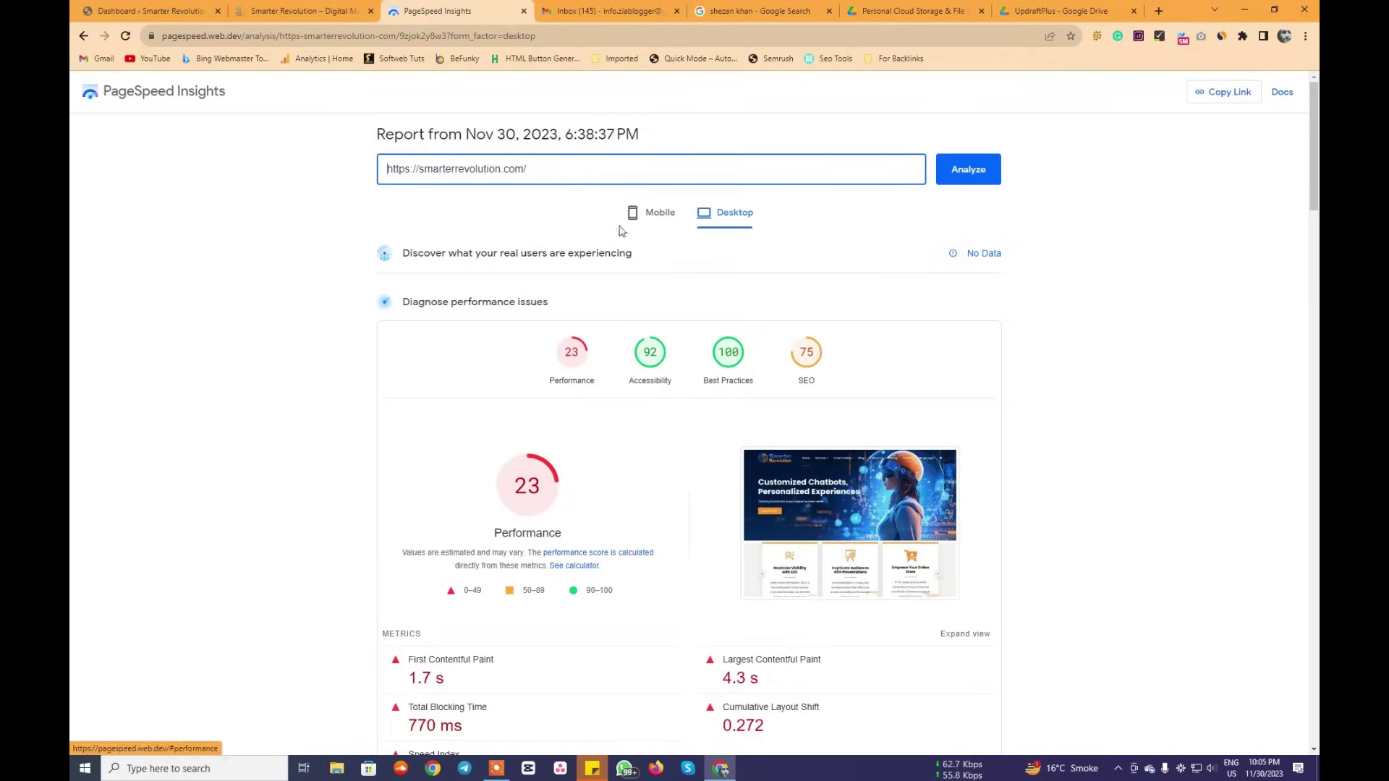
click(649, 213)
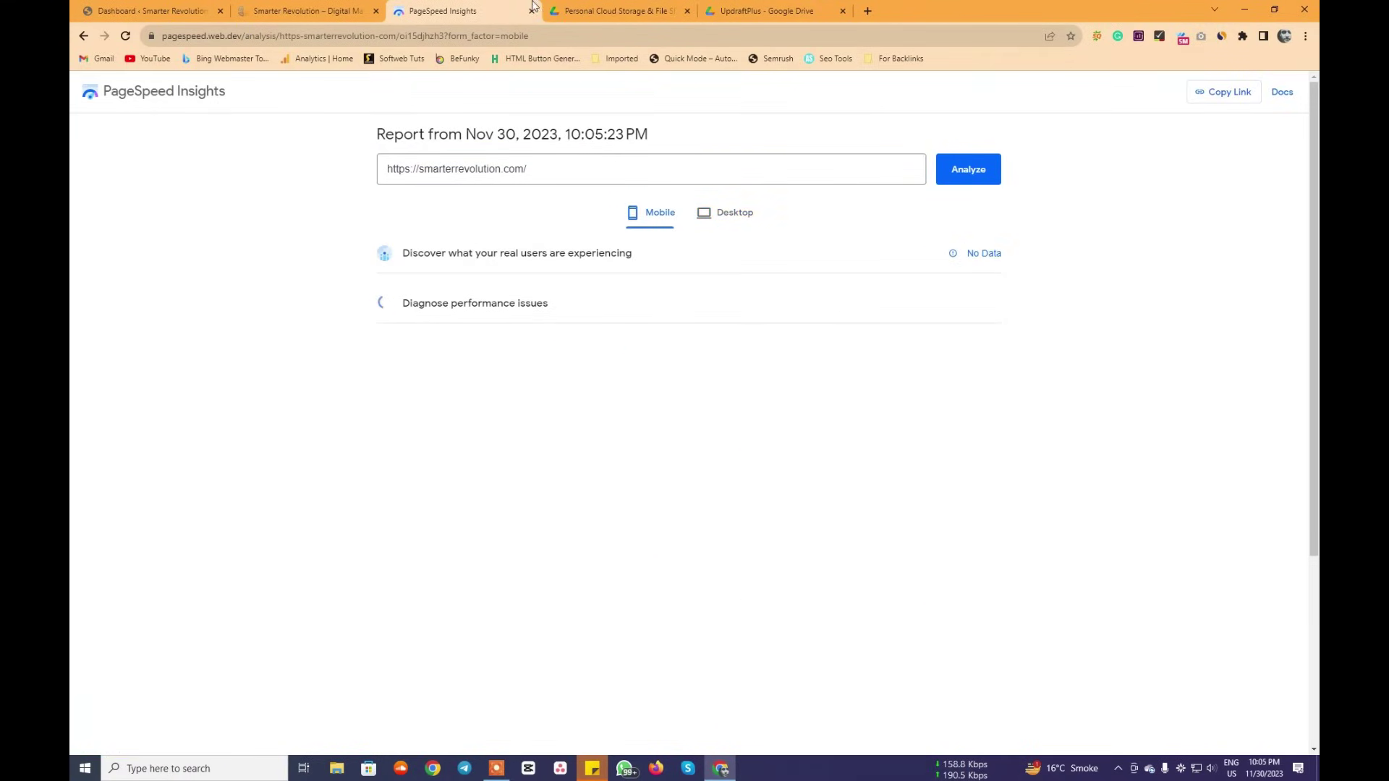
Search Google for gtmatrix in a new browser tab, open the GTmetrix site and place its tab beside PageSpeed Insights.
click(866, 11)
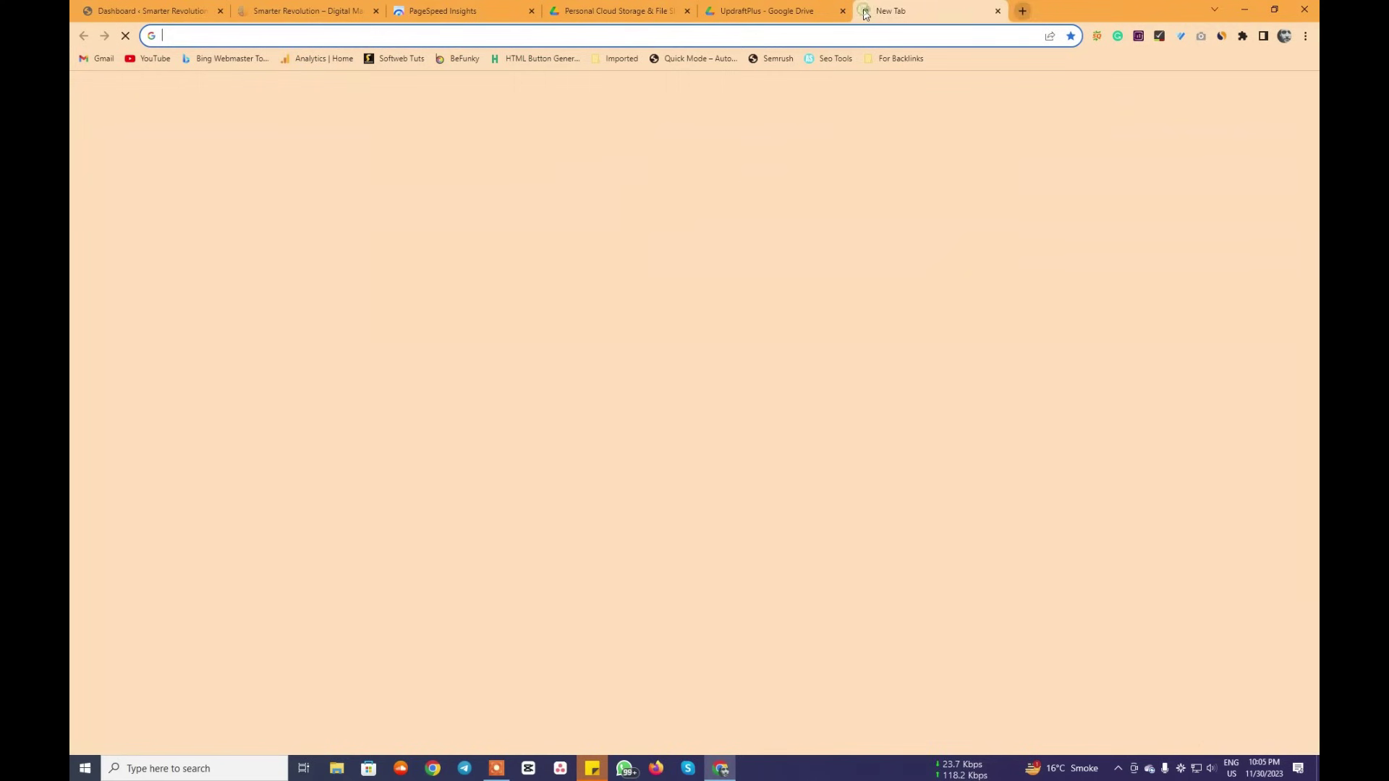
text(gtma)
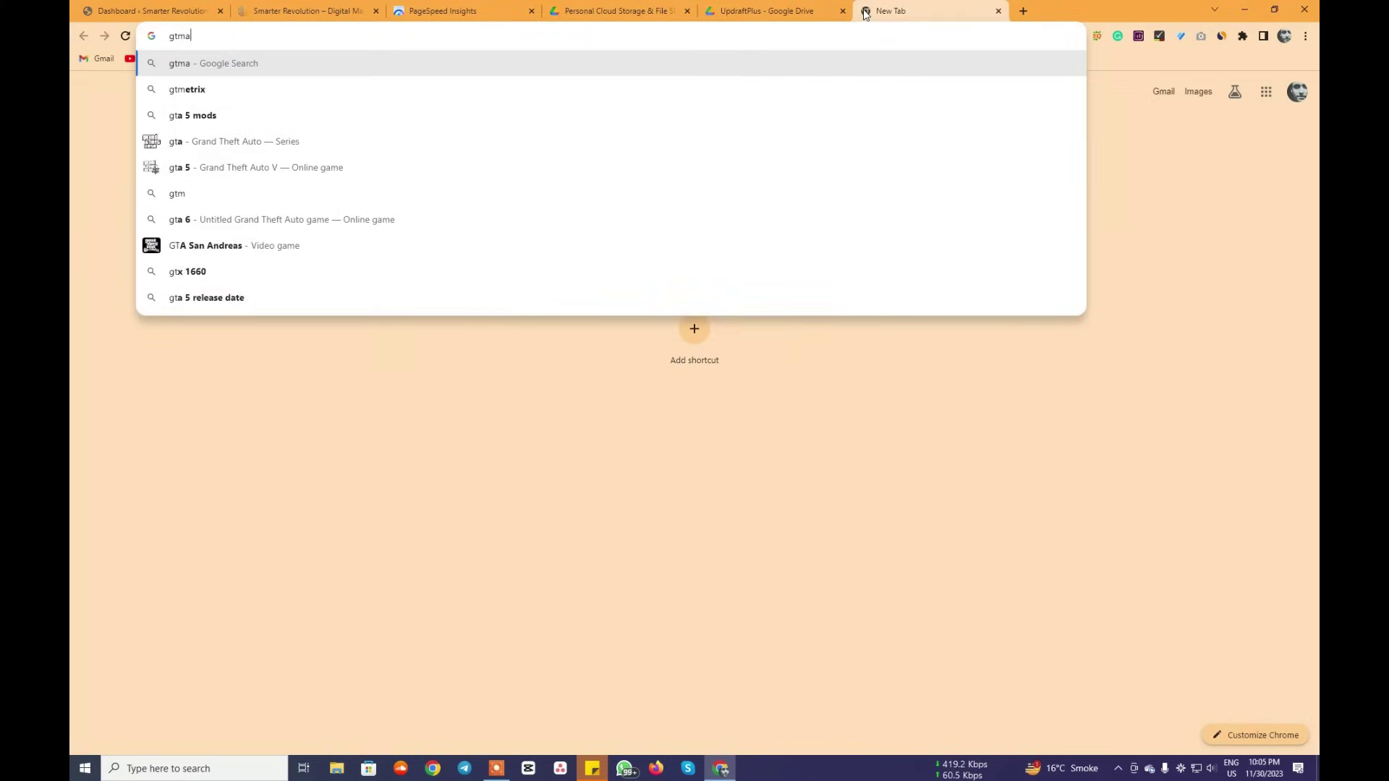
text(trix)
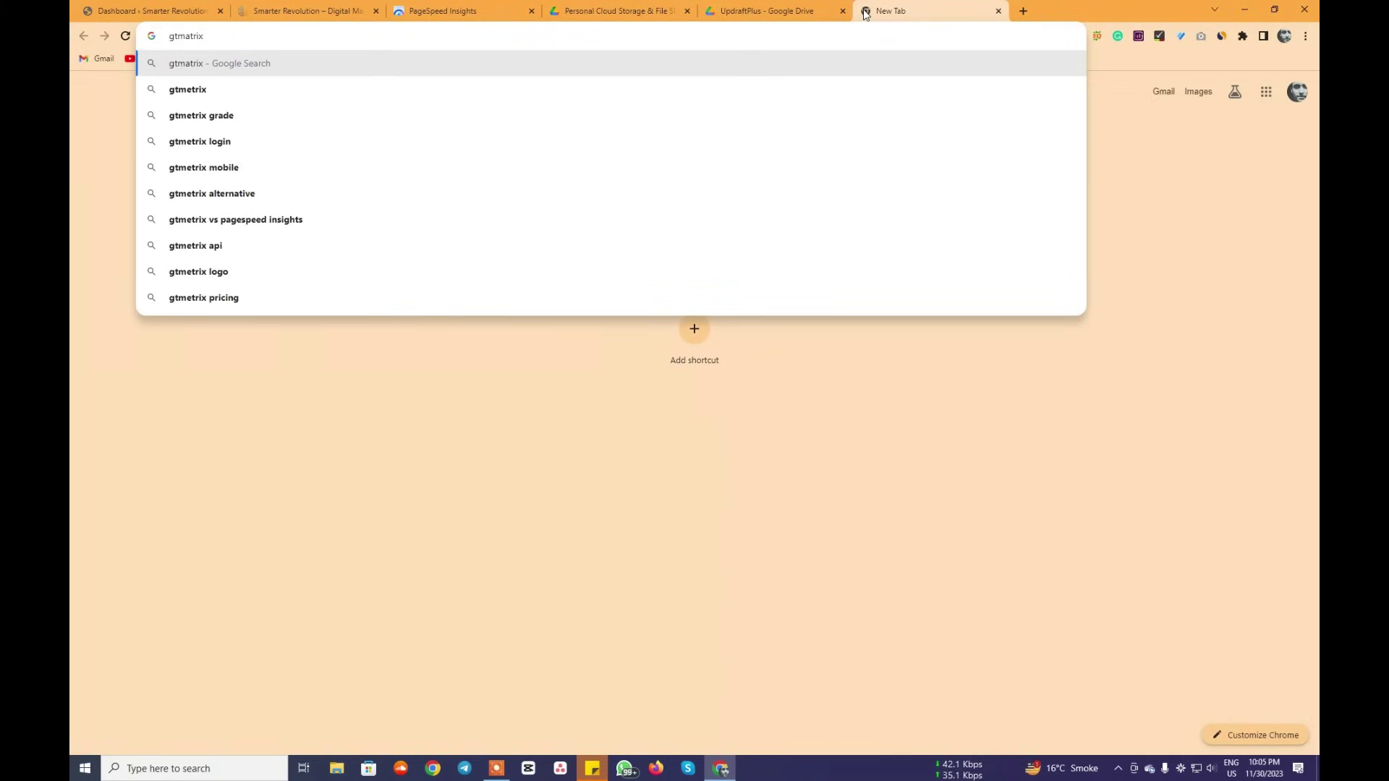
key(Return)
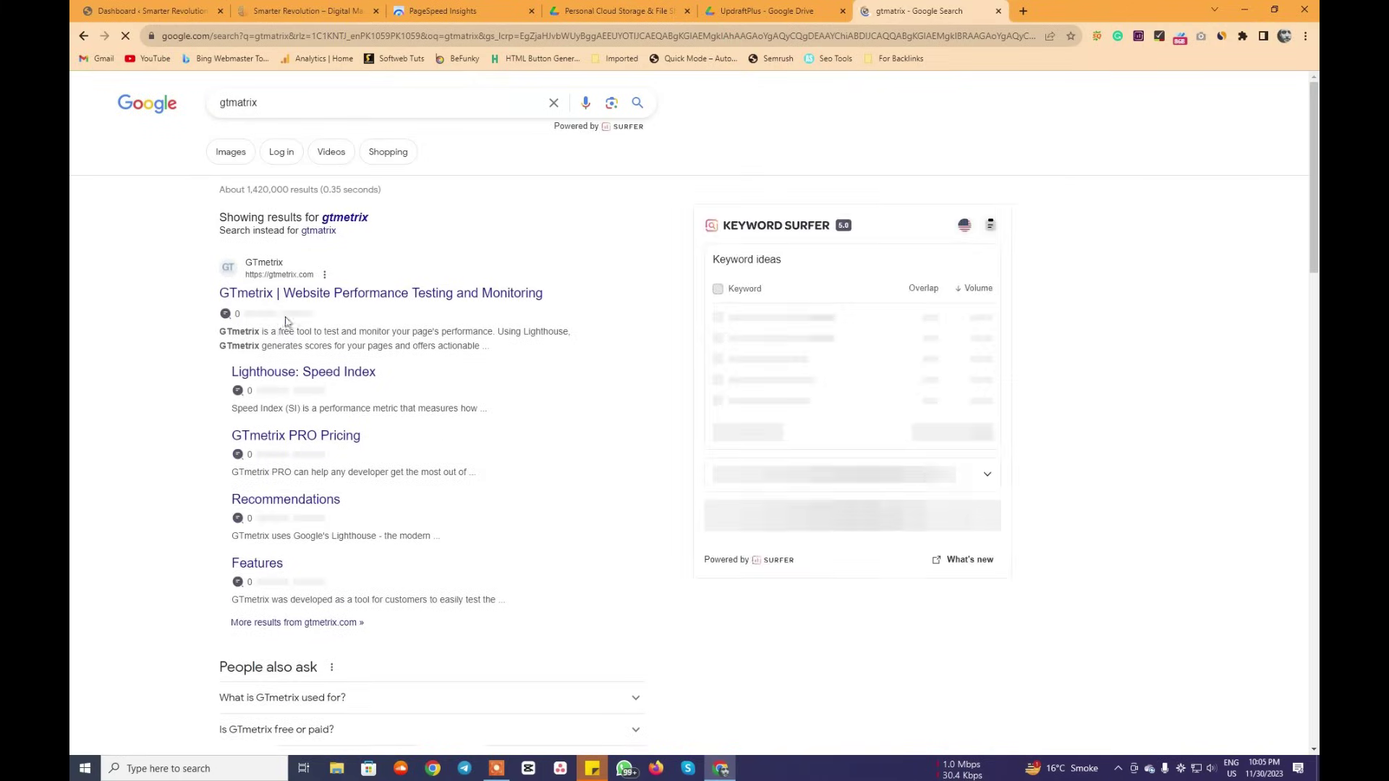
click(337, 295)
key(ctrl+3)
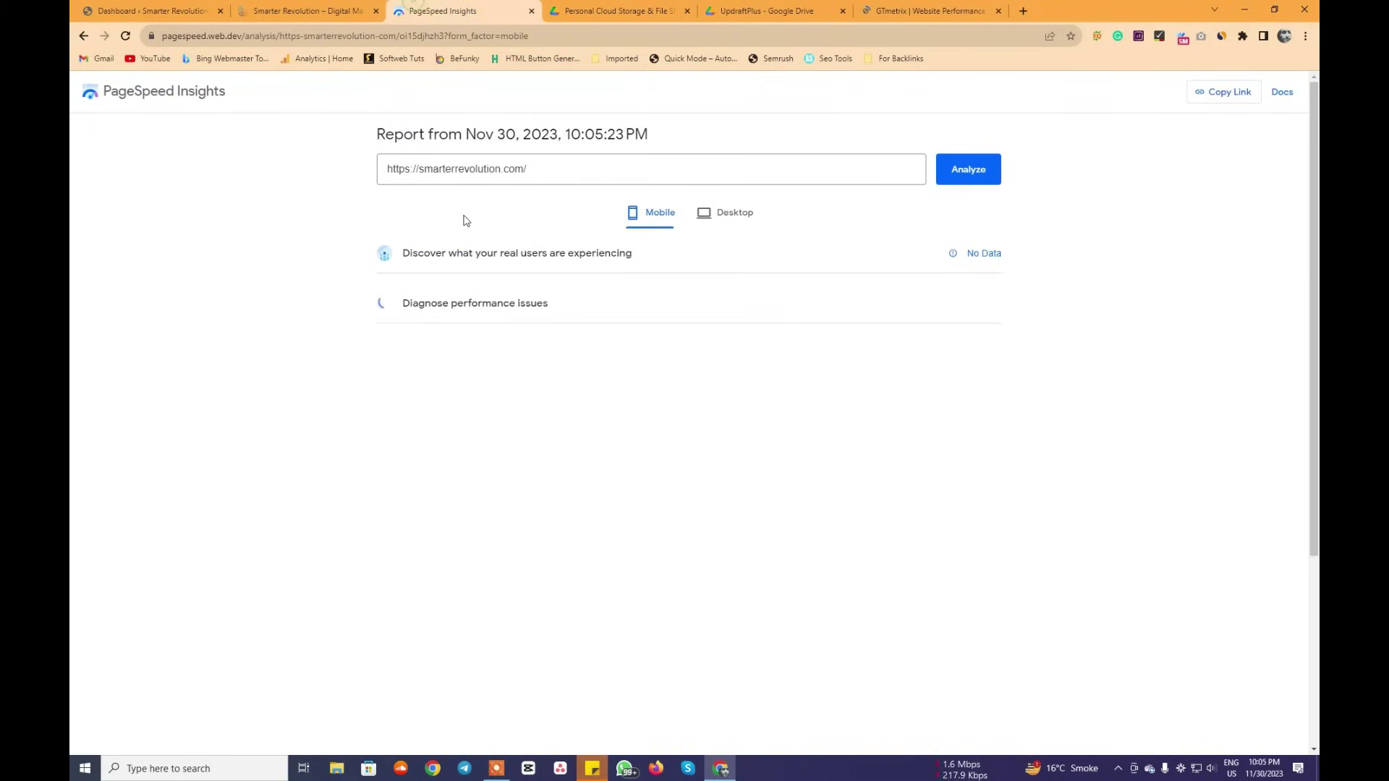
drag(868, 15, 557, 16)
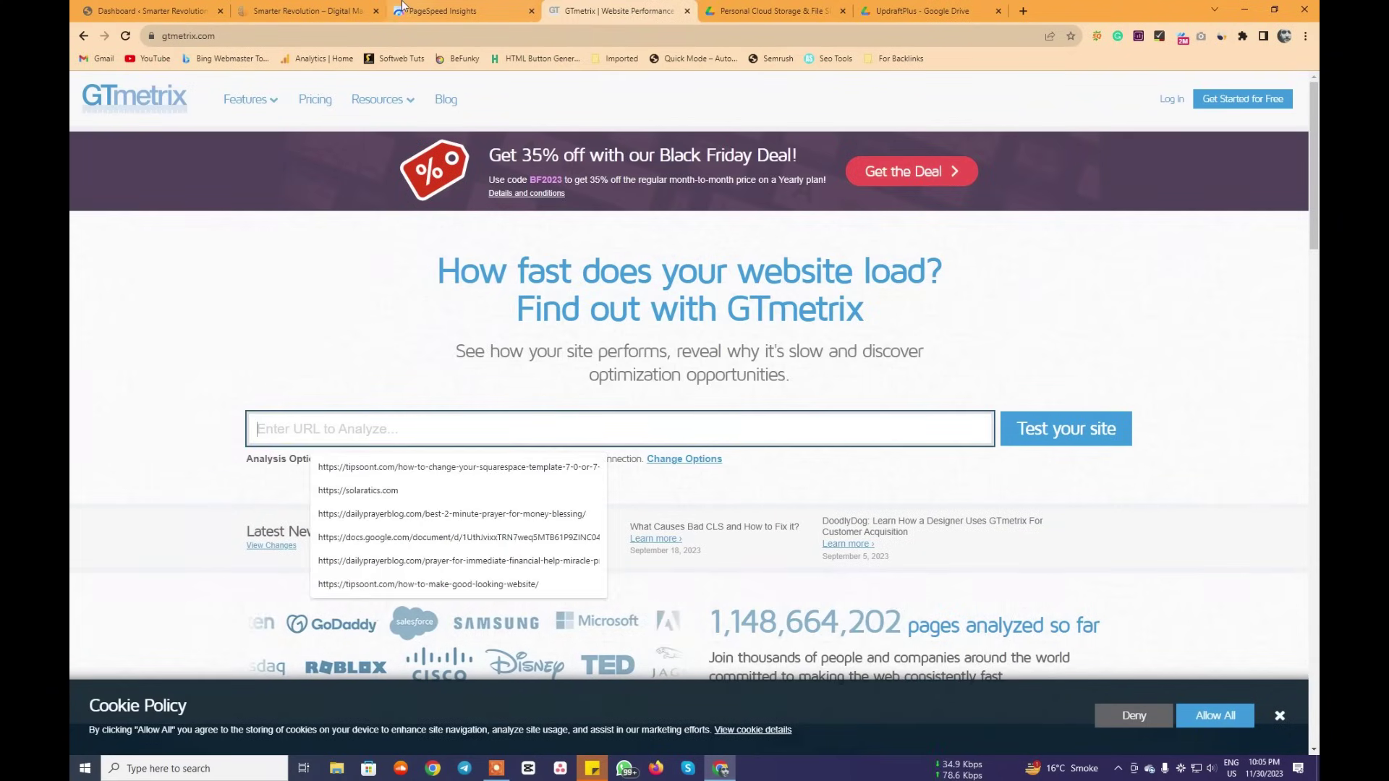
click(311, 11)
click(190, 36)
right_click(190, 38)
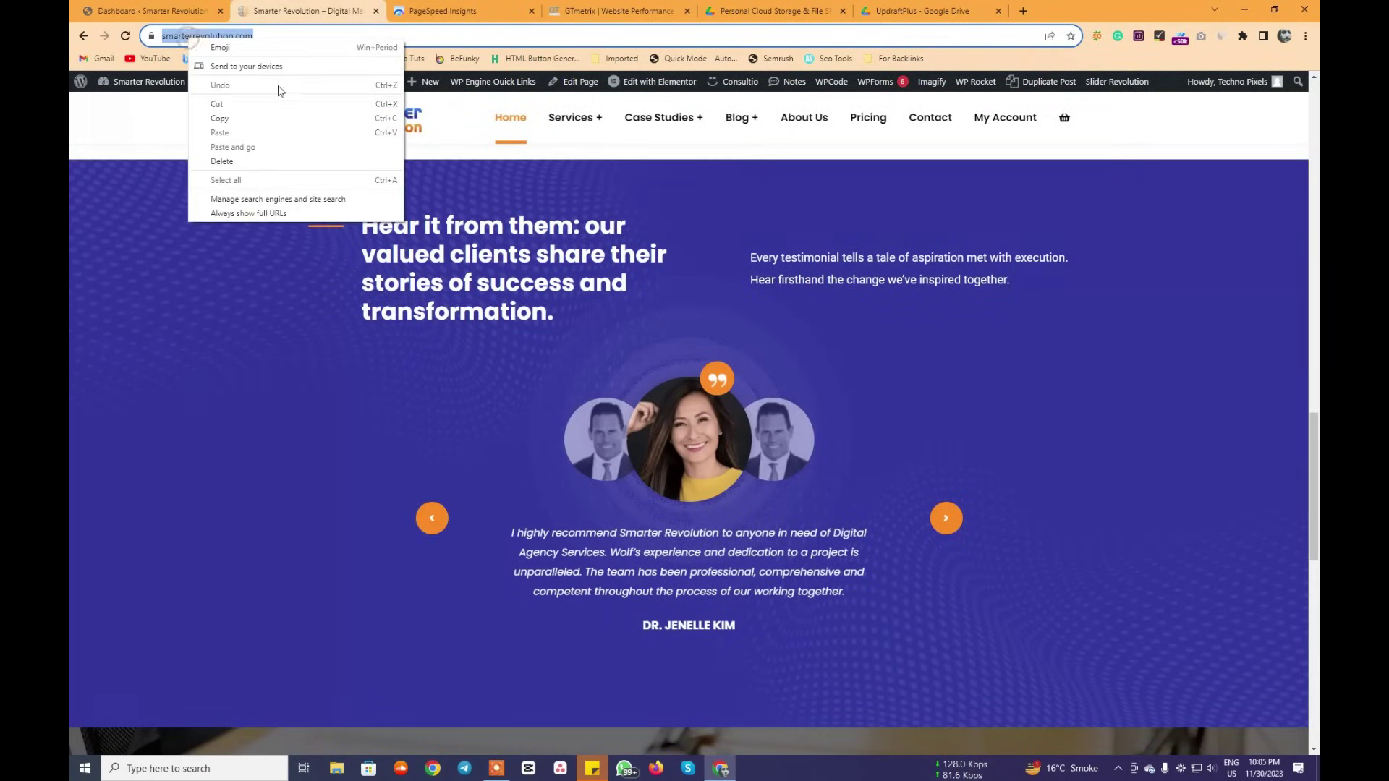
click(262, 118)
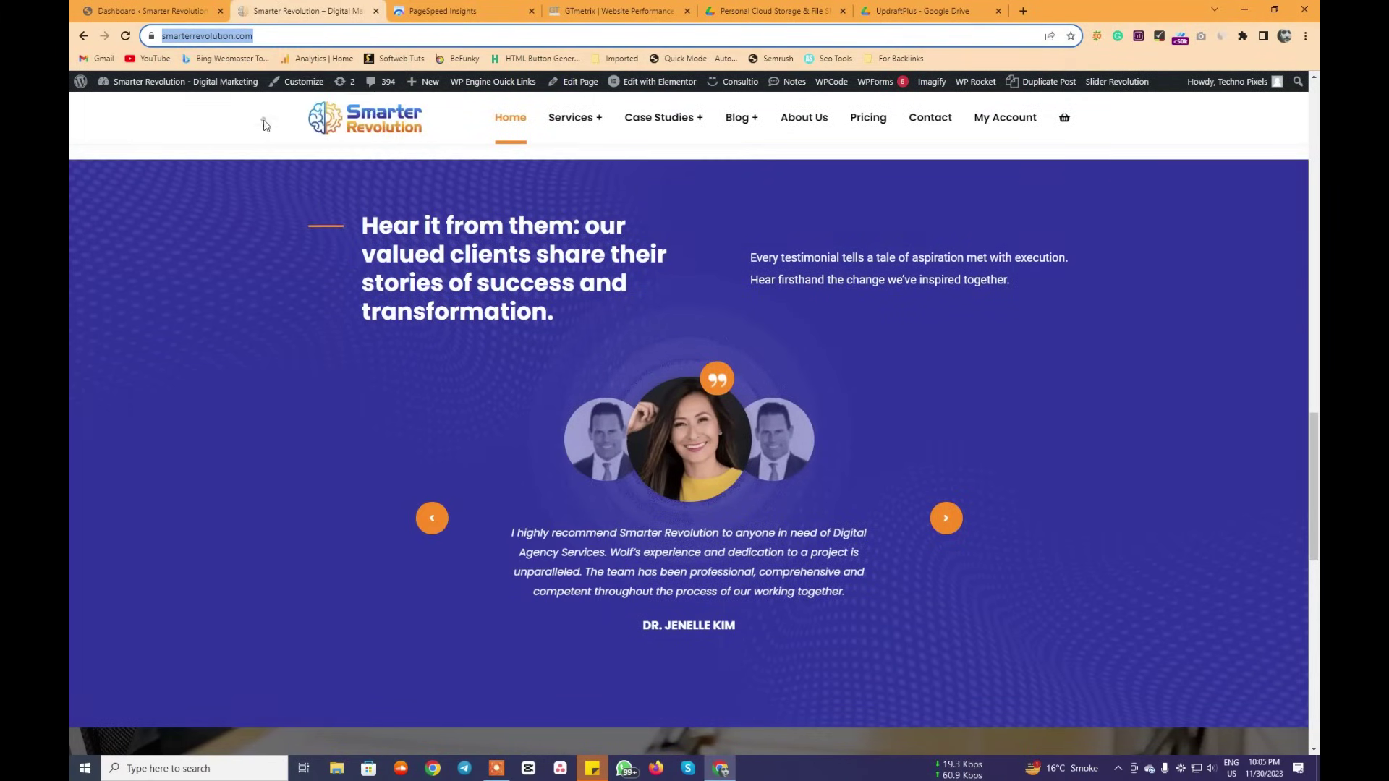
click(610, 9)
right_click(457, 431)
click(472, 536)
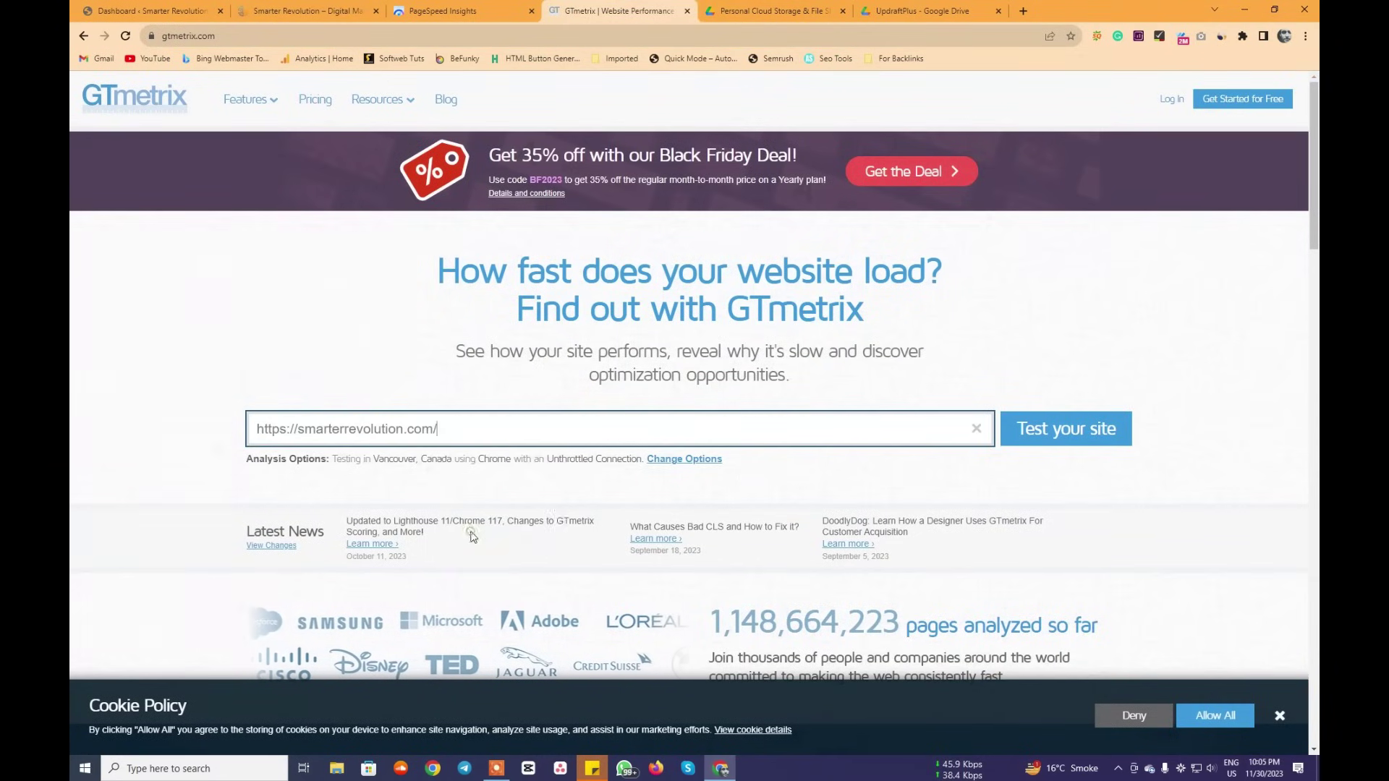
click(1092, 440)
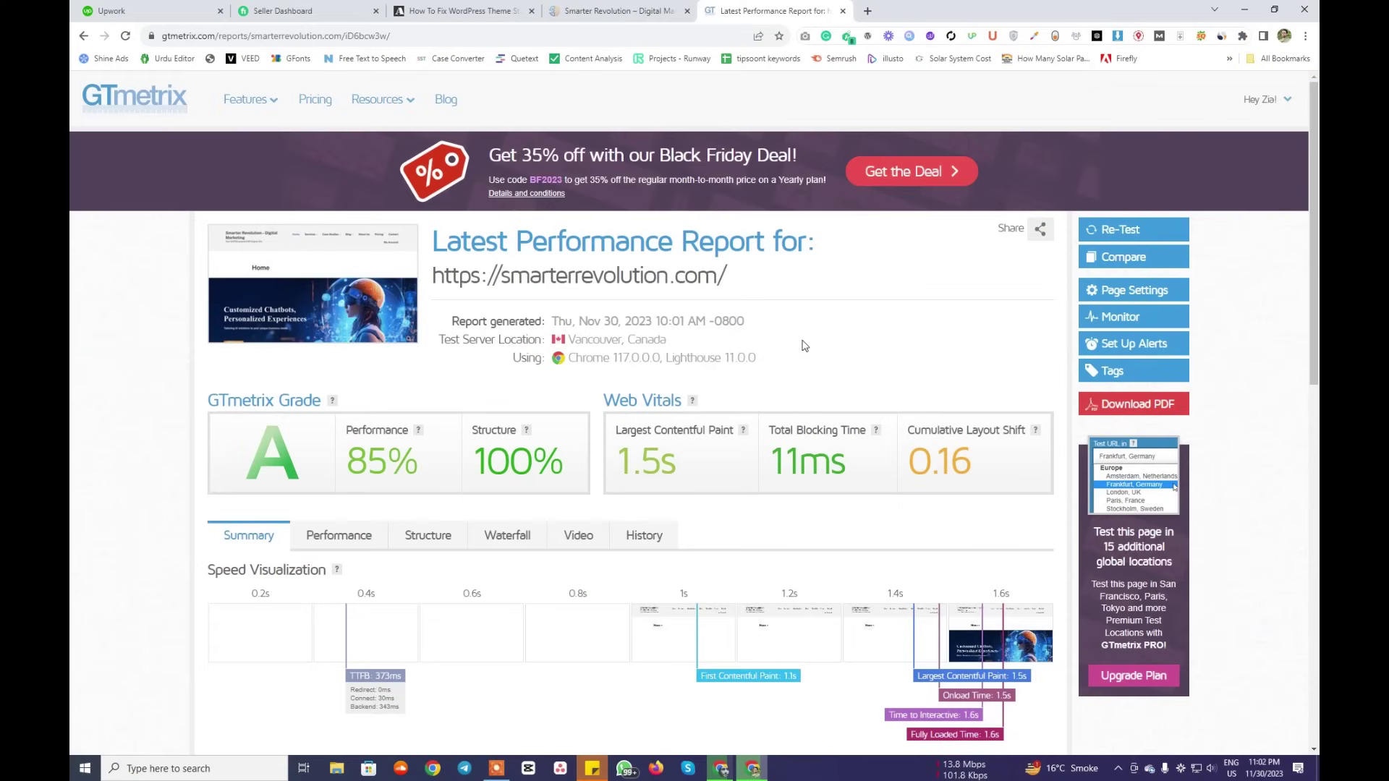
Review the GTmetrix report's grade, performance and structure scores, Web Vitals and speed visualization.
scroll(804, 346, down, 2)
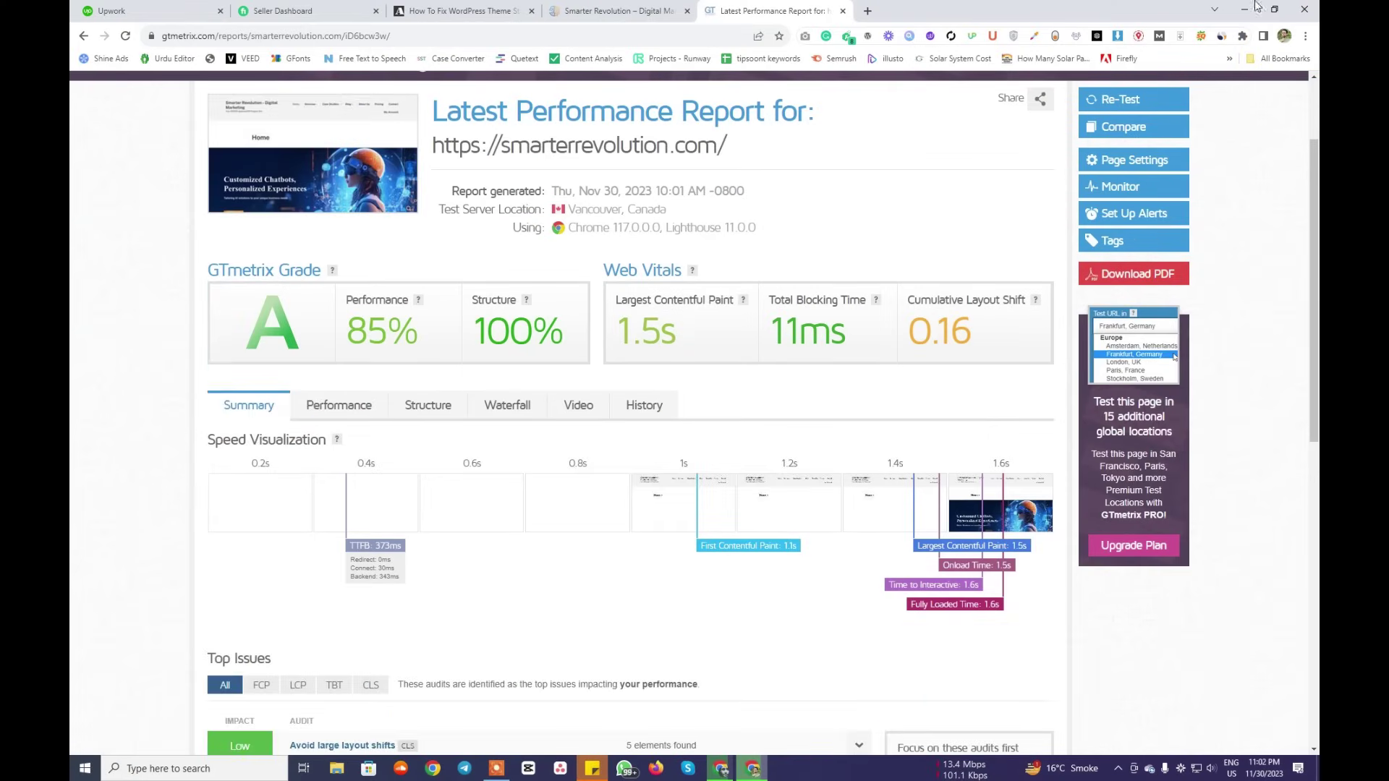
scroll(805, 318, up, 2)
scroll(699, 434, down, 1)
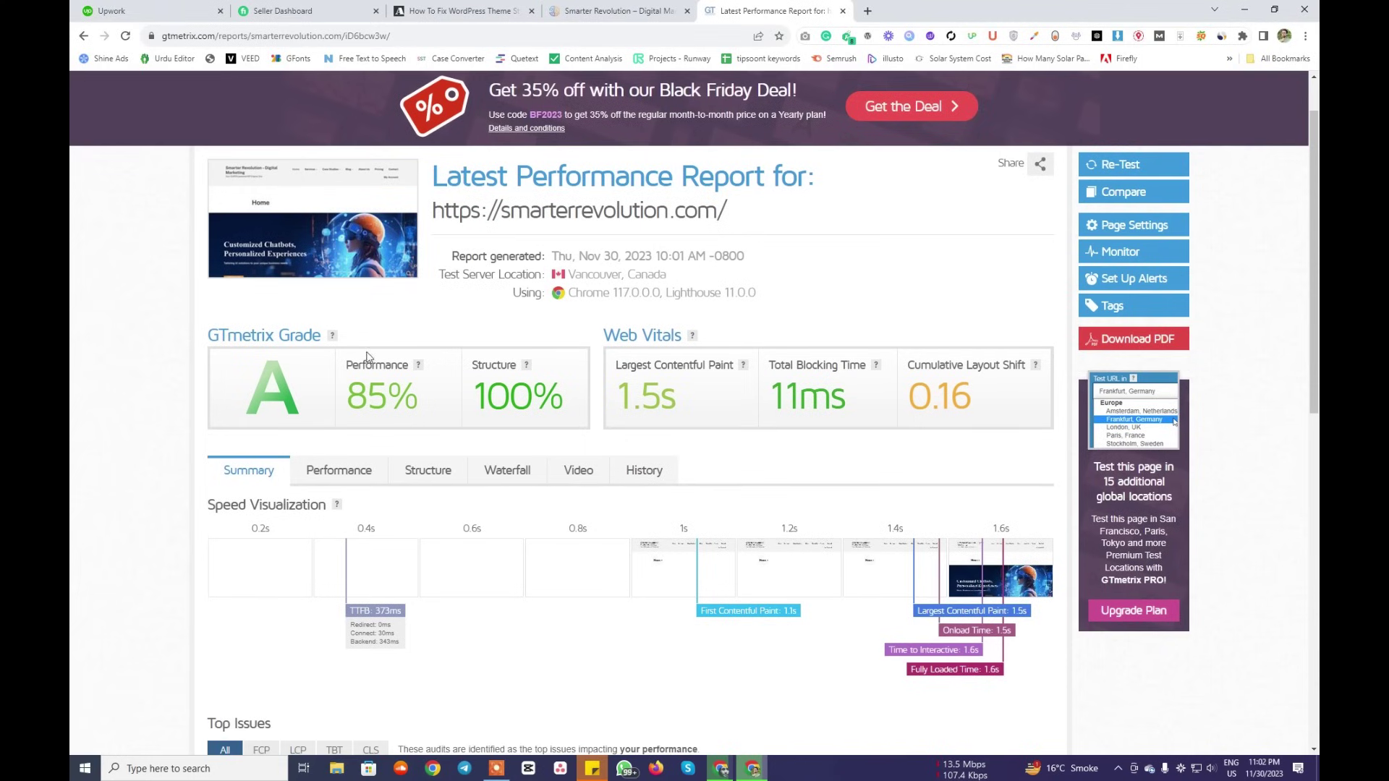
scroll(368, 358, up, 1)
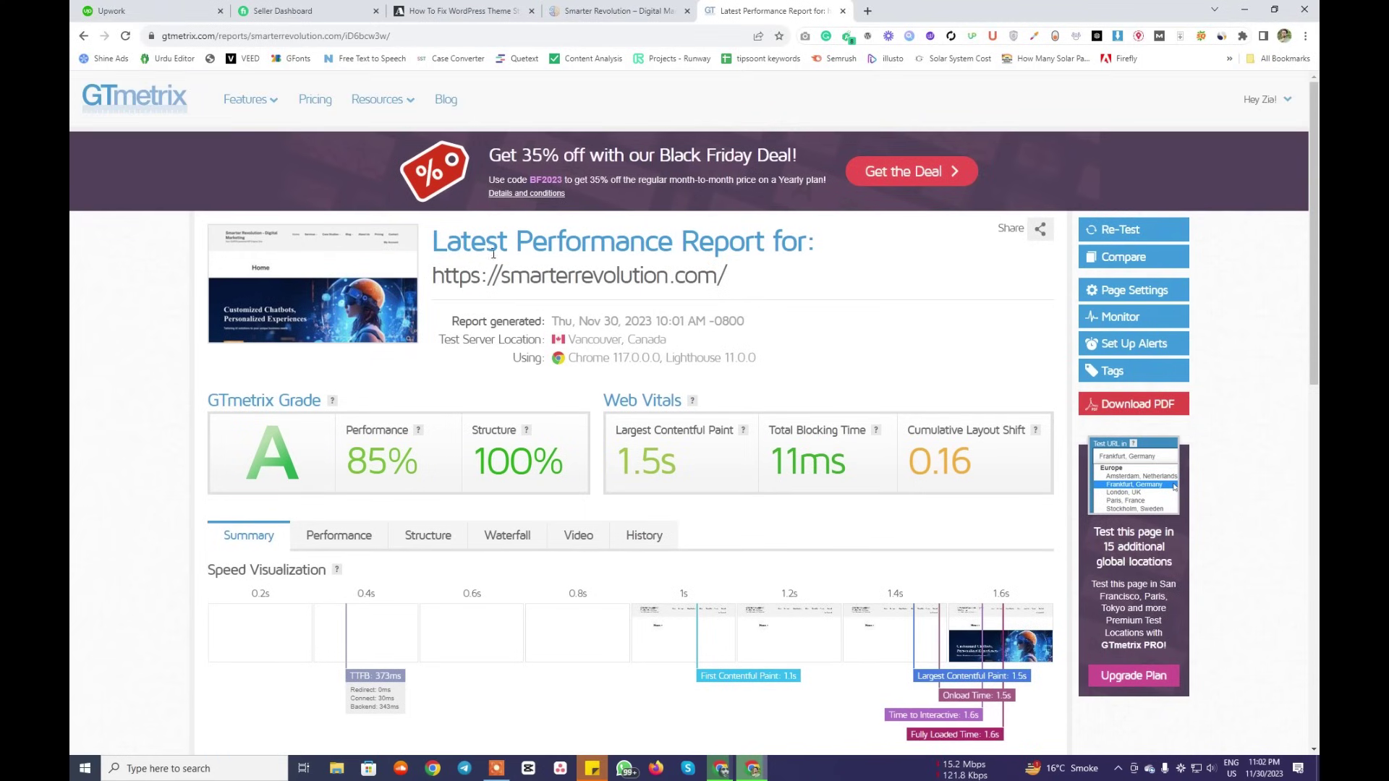
scroll(498, 297, down, 5)
scroll(166, 408, up, 5)
drag(275, 467, 568, 470)
text(Pagespeed.web.dev)
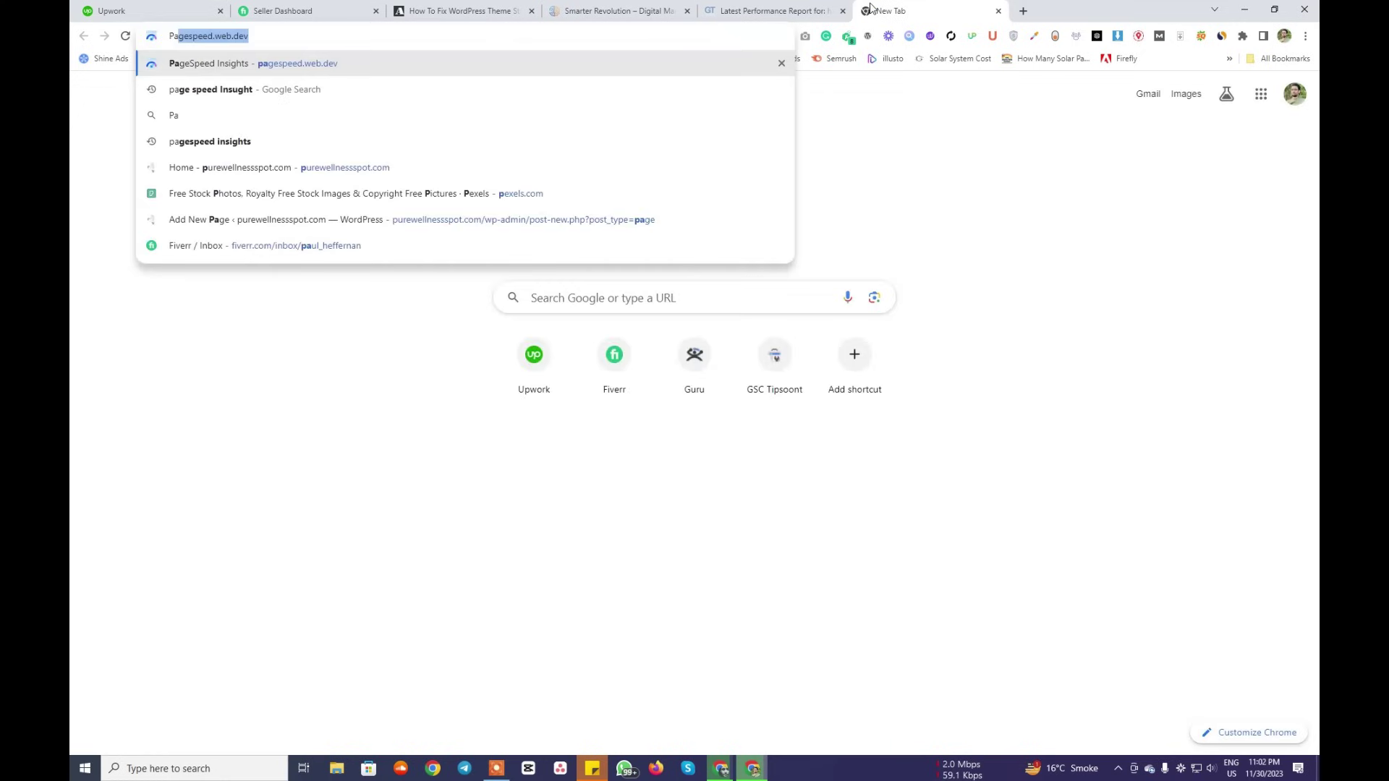
key(Right)
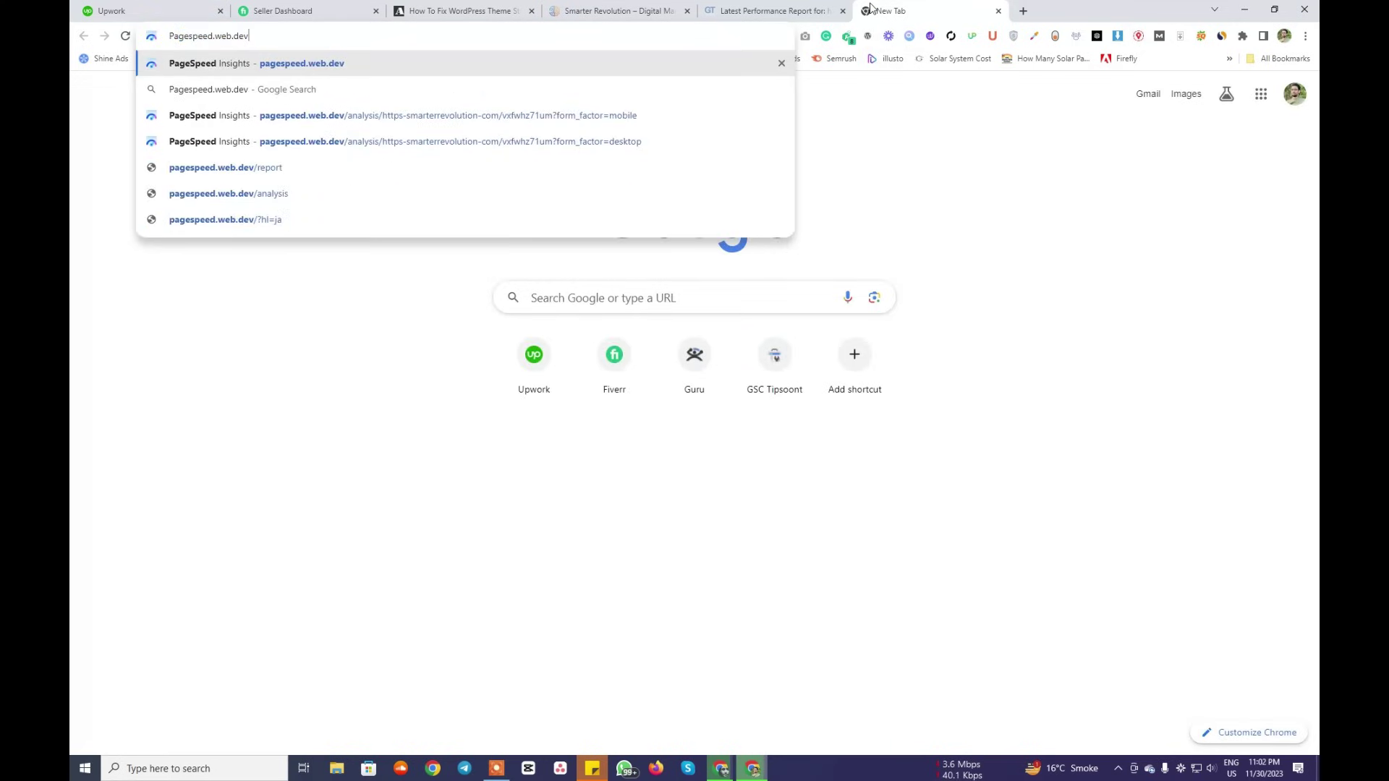
key(Return)
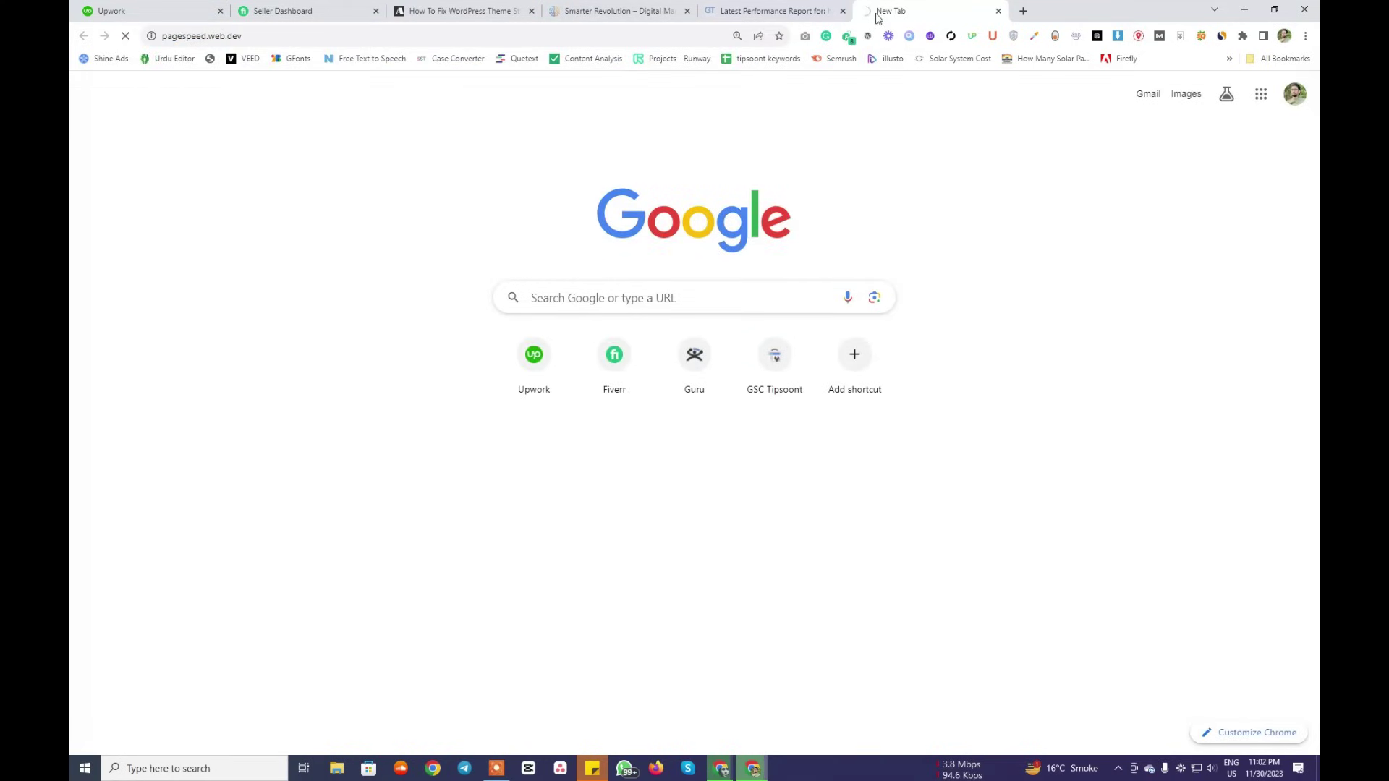
click(403, 139)
right_click(404, 142)
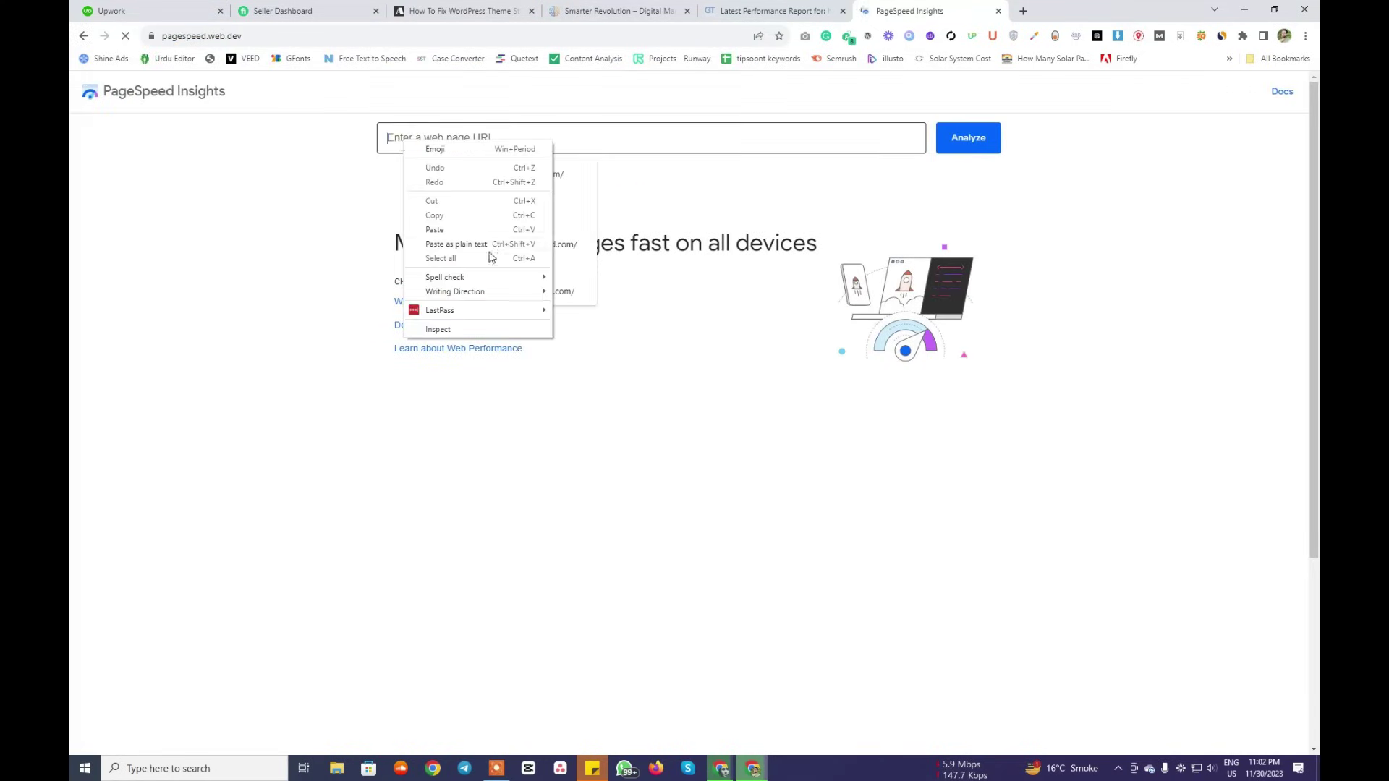
click(463, 229)
click(948, 145)
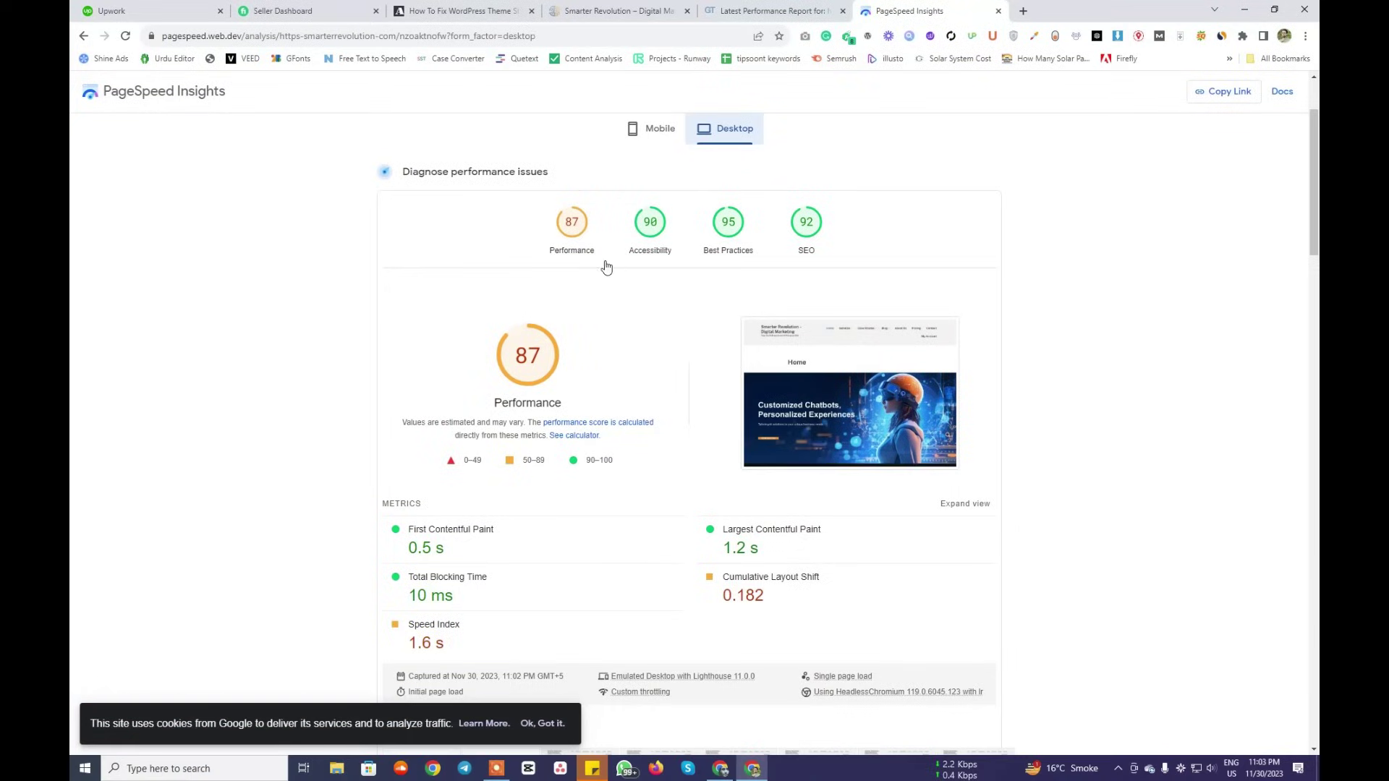
scroll(606, 268, down, 1)
scroll(589, 361, up, 3)
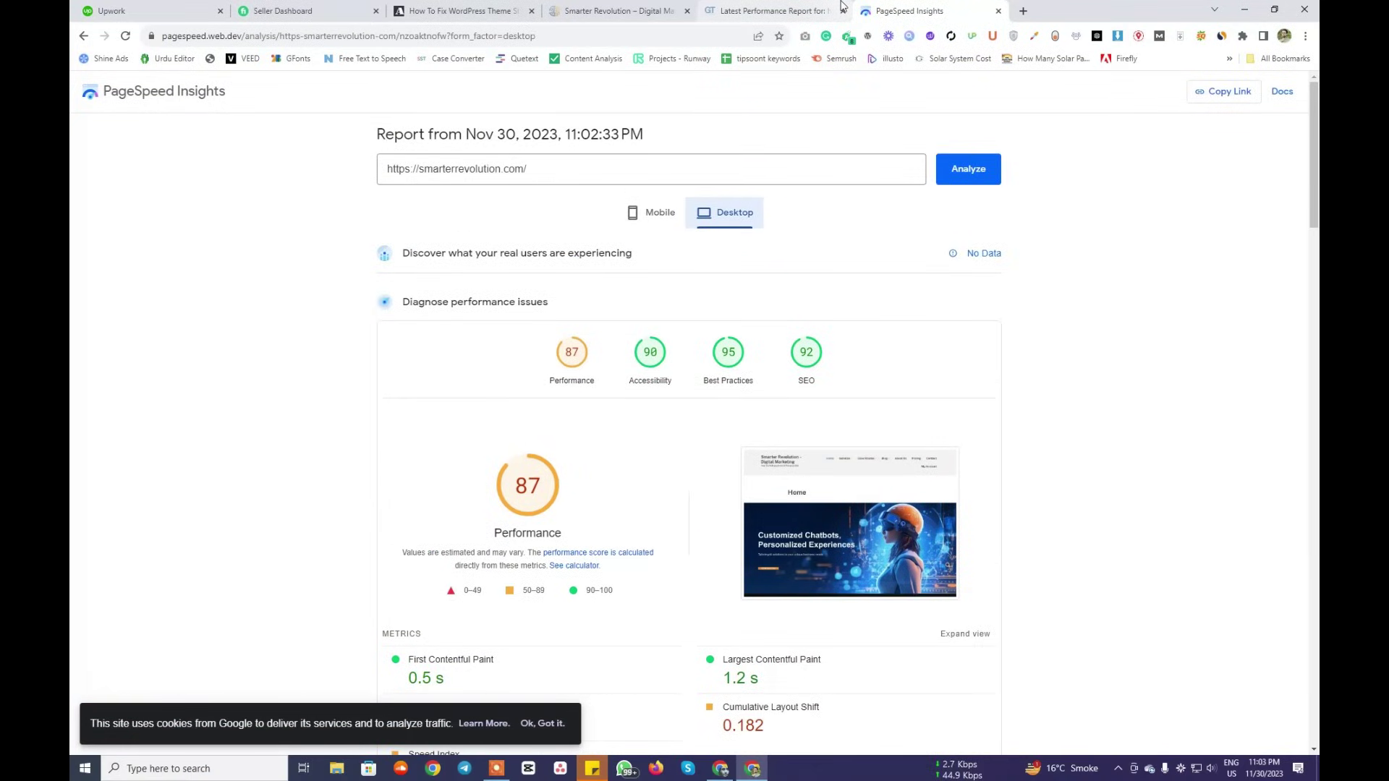
Switch to the browser window with the live homepage and check its sections down to the testimonials.
click(724, 767)
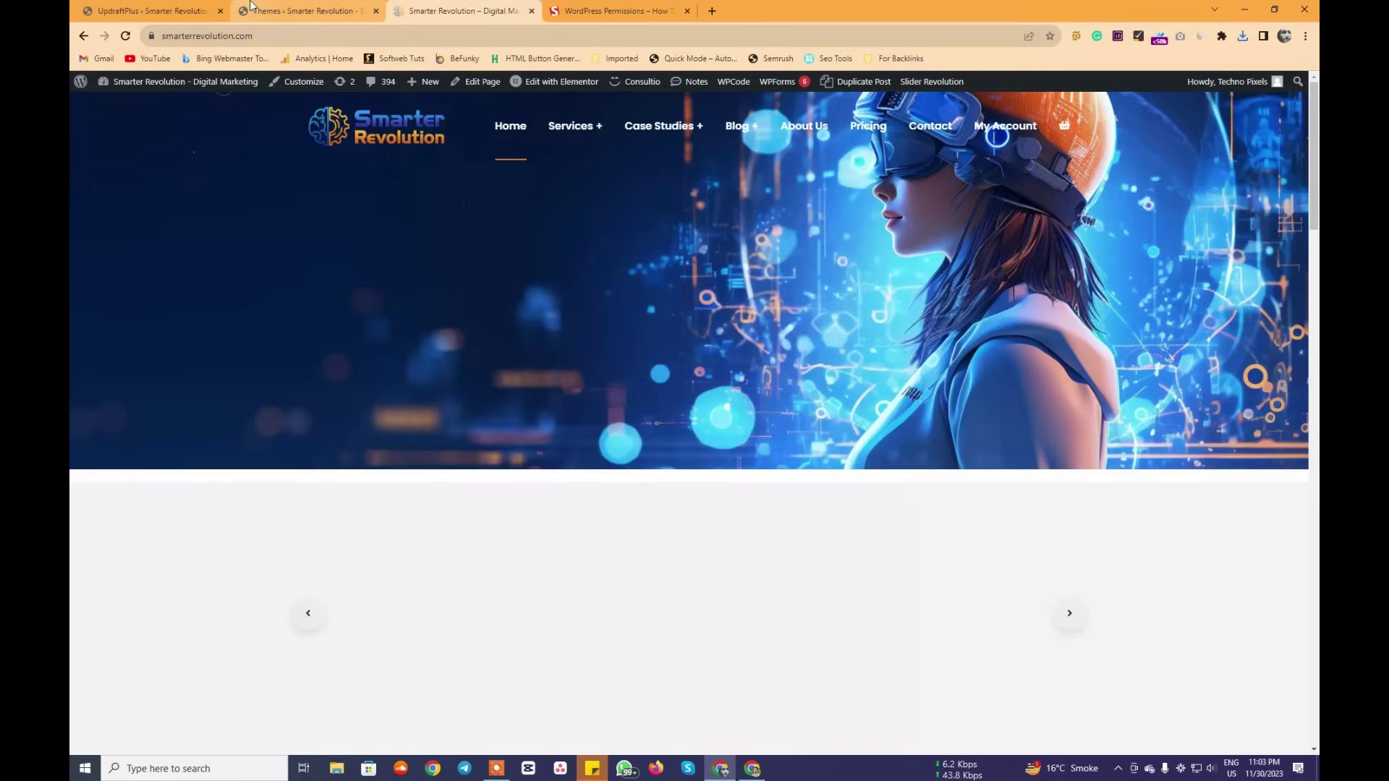
scroll(554, 343, down, 7)
scroll(554, 340, up, 7)
scroll(554, 340, down, 5)
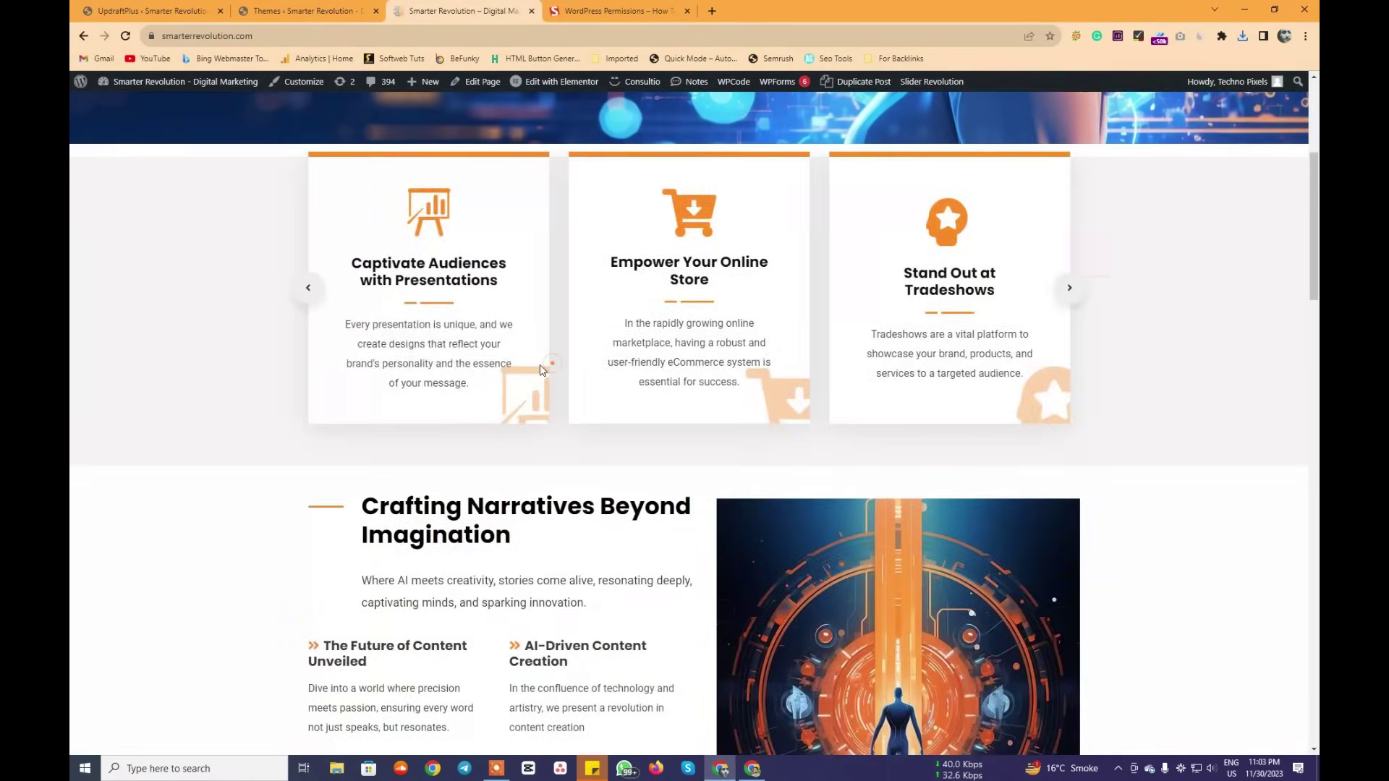
scroll(759, 362, down, 15)
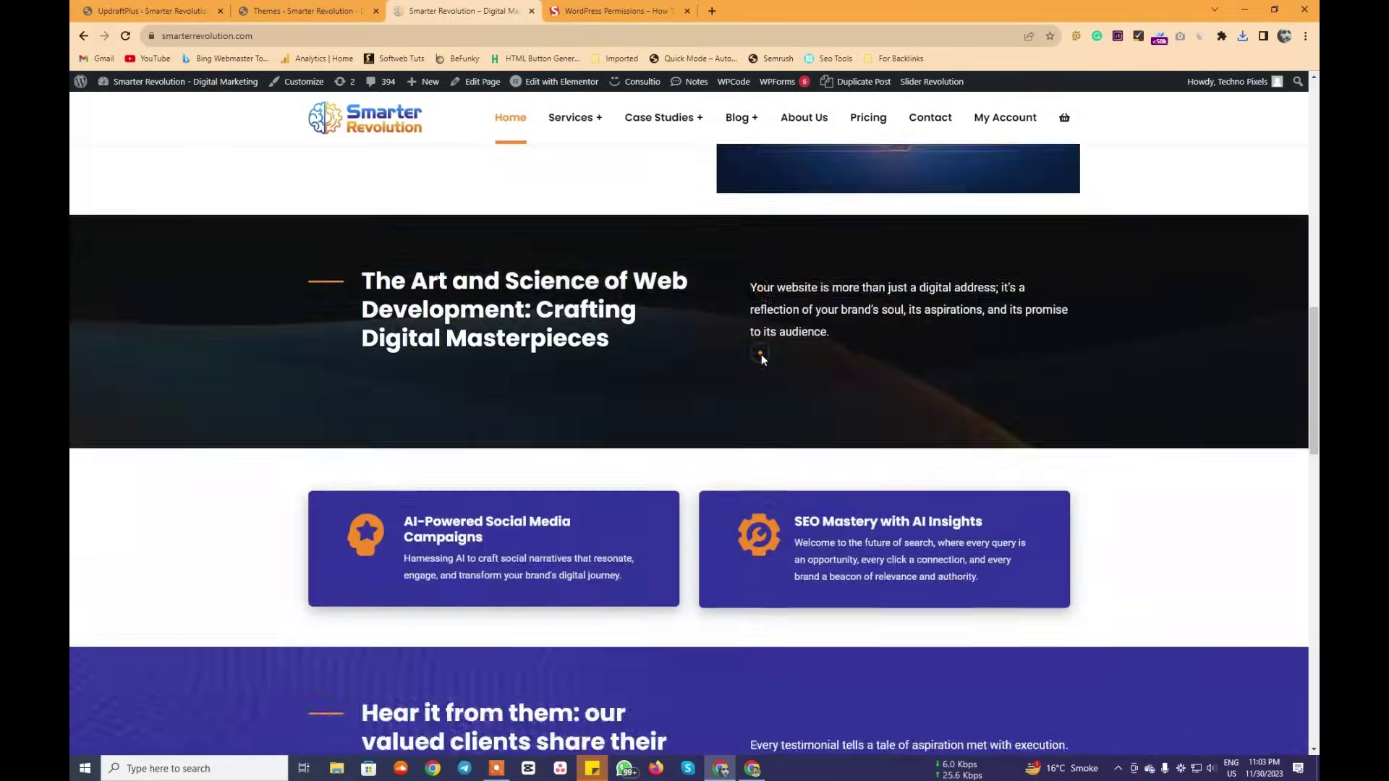
scroll(759, 362, down, 3)
scroll(759, 359, up, 15)
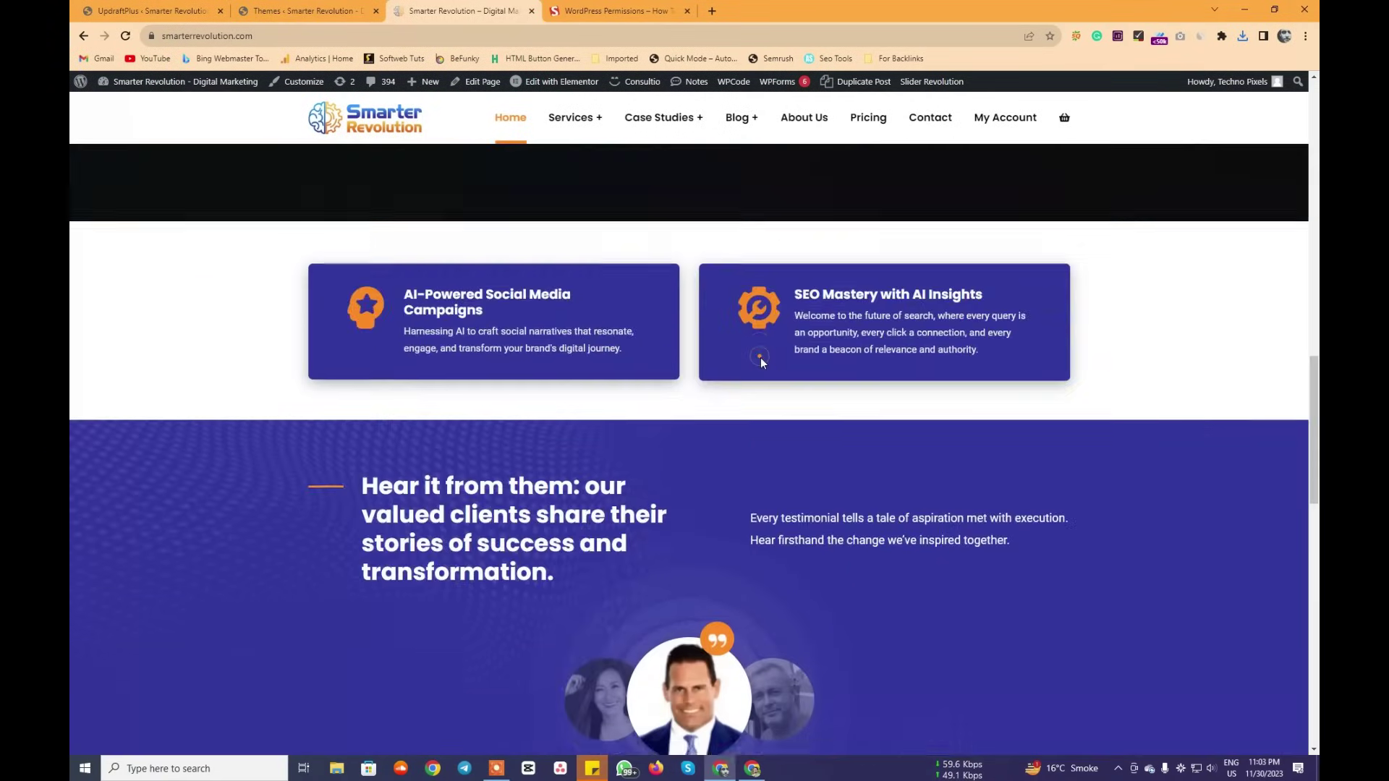
Return to the WordPress admin area and open the UpdraftPlus Backups settings.
click(279, 9)
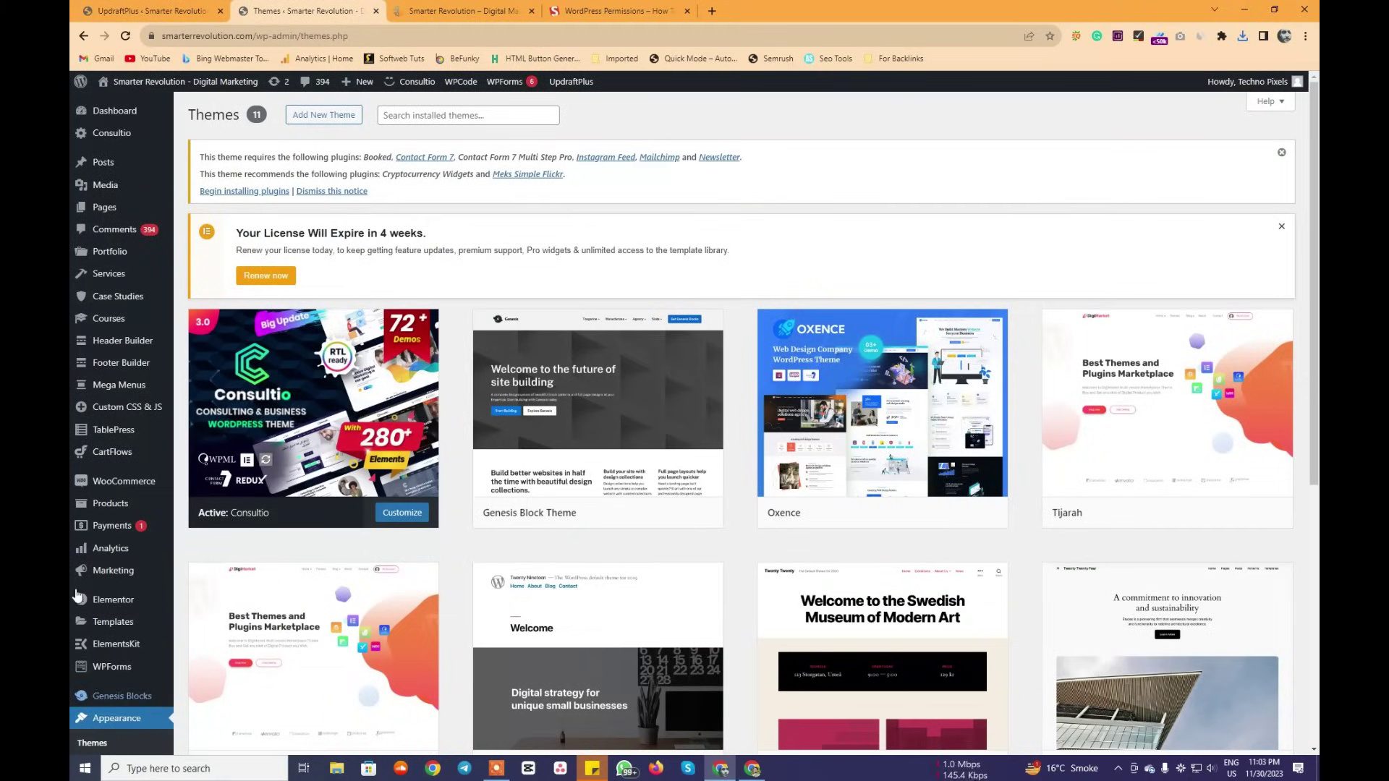
scroll(104, 581, down, 1)
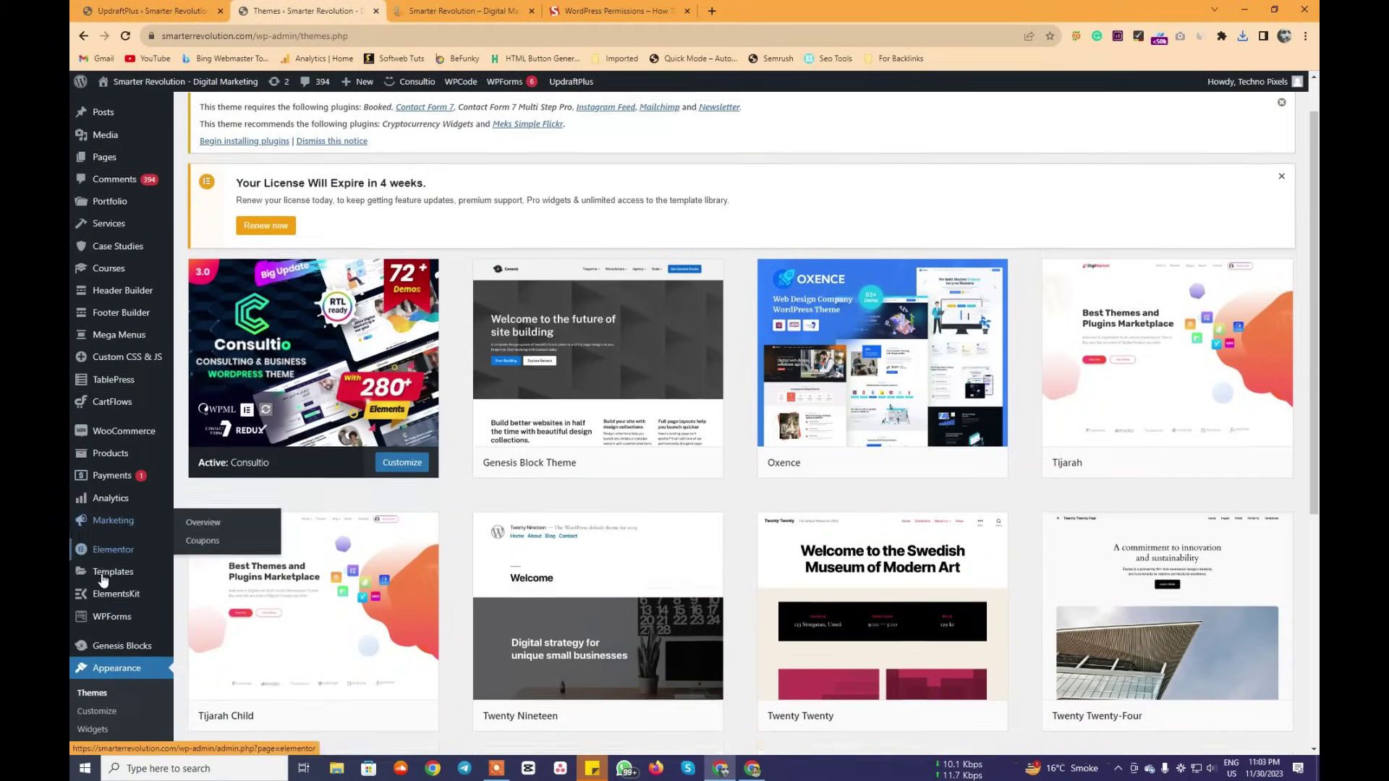
scroll(102, 532, down, 2)
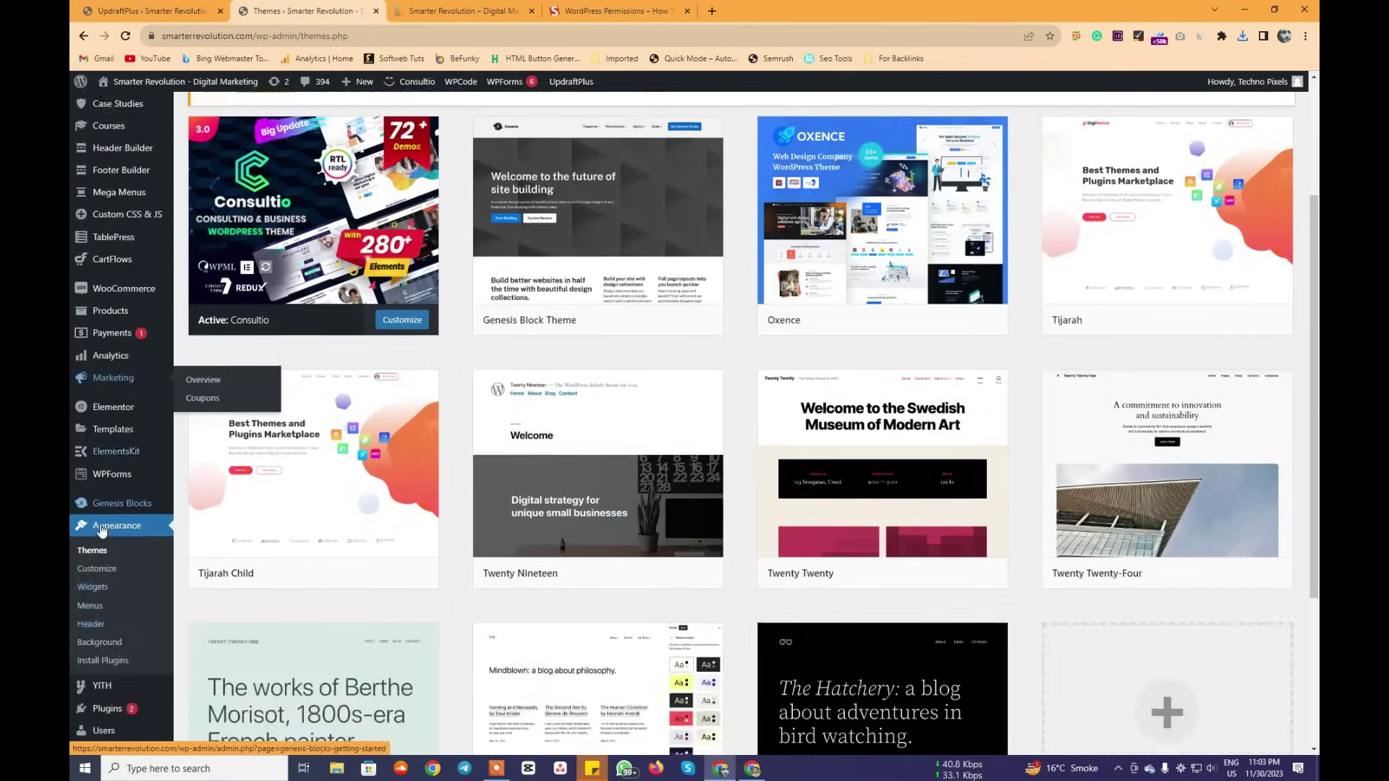
scroll(102, 532, down, 3)
mouse_move(106, 468)
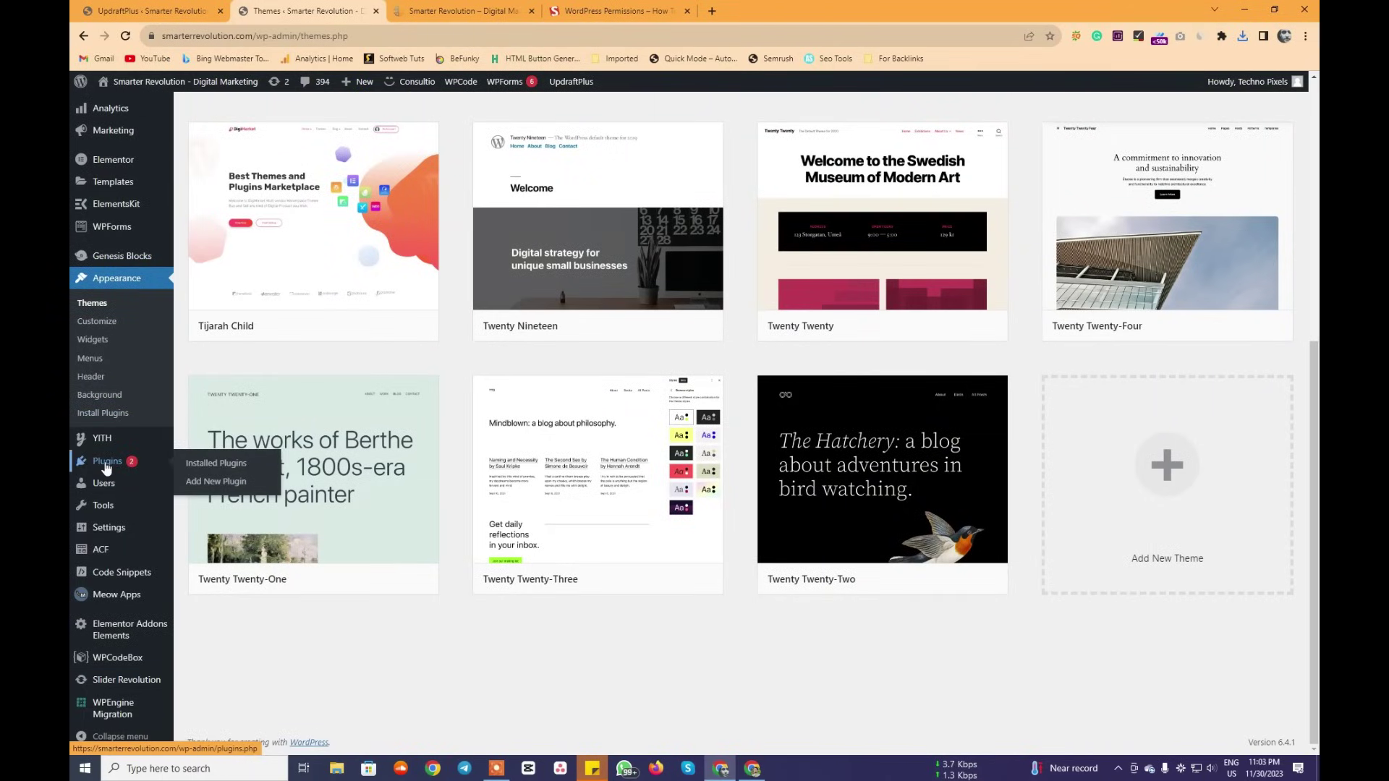
mouse_move(94, 536)
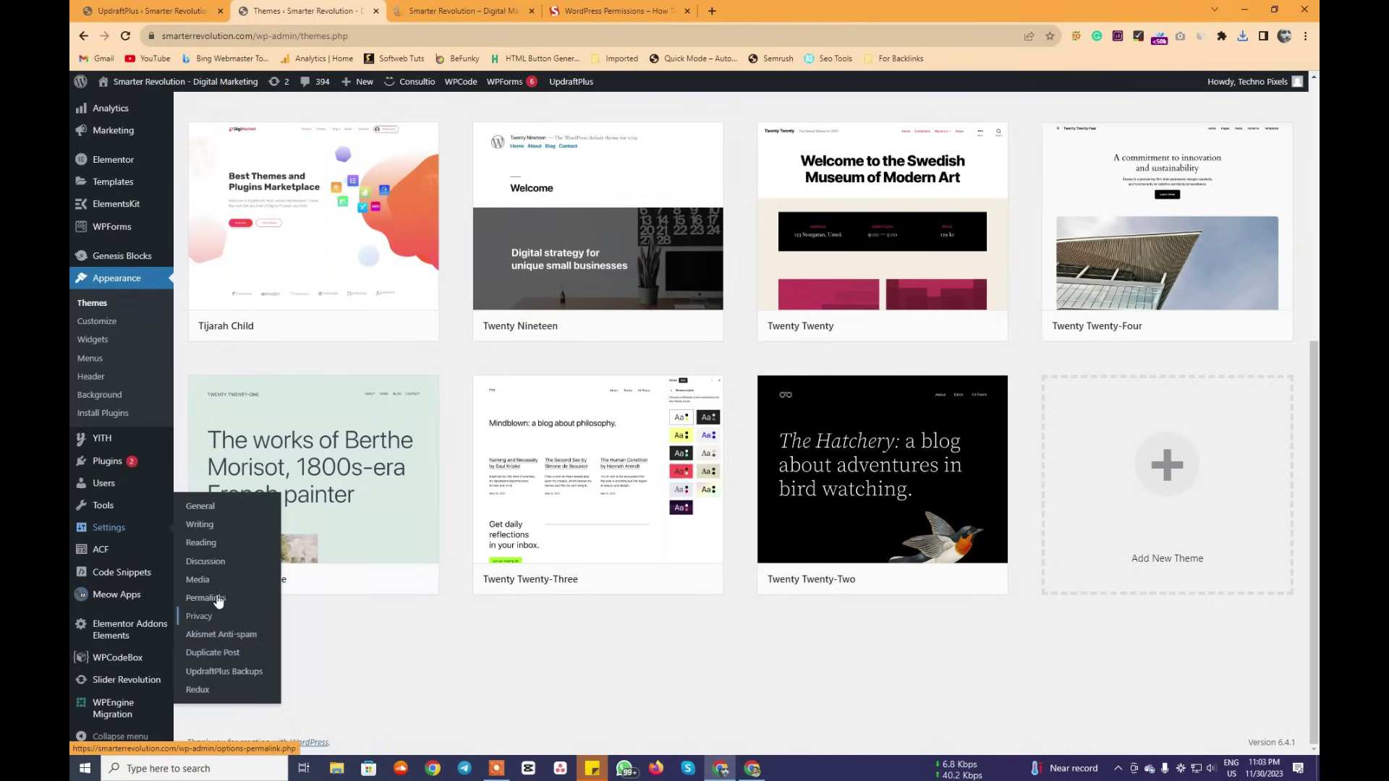
click(212, 670)
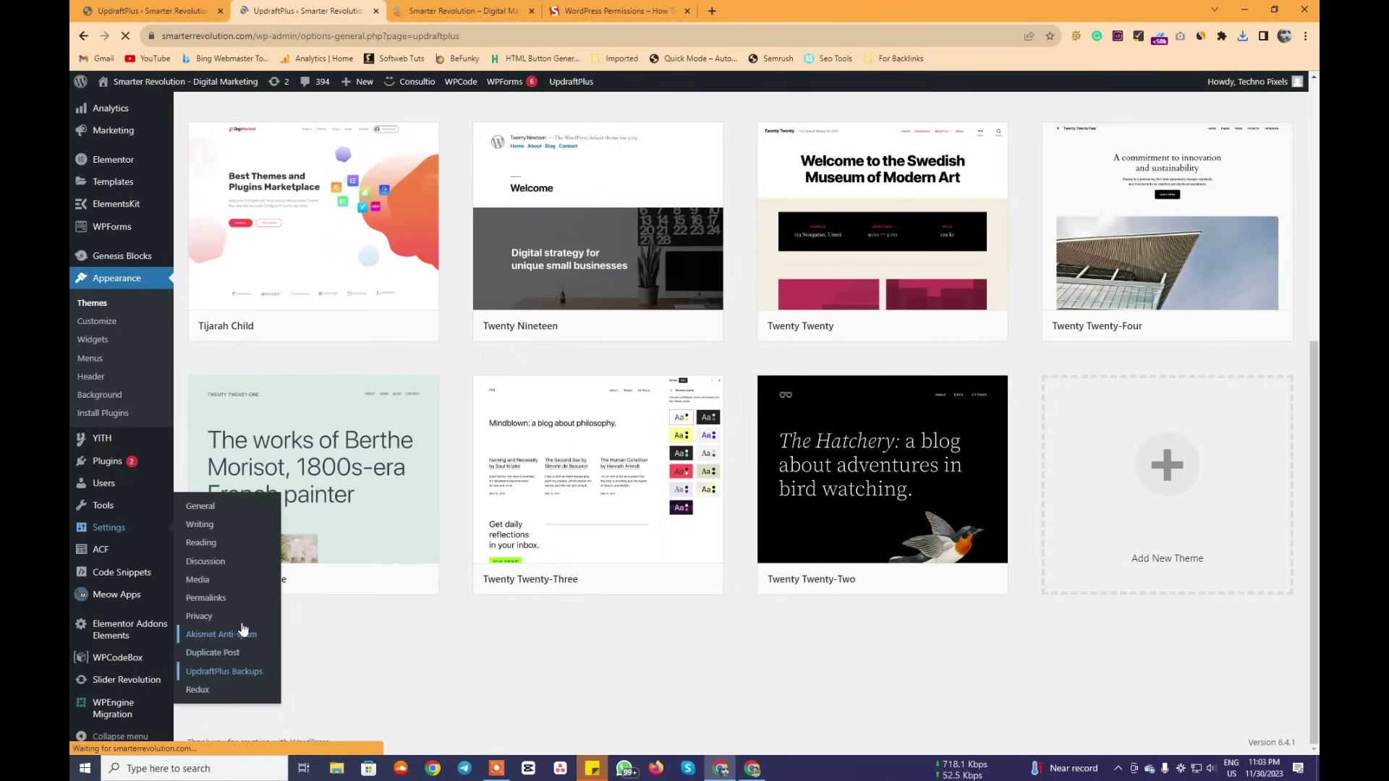
Open the restore options for the existing backup of Nov 30, 2023 13:24 and review the restorable components.
scroll(886, 423, down, 7)
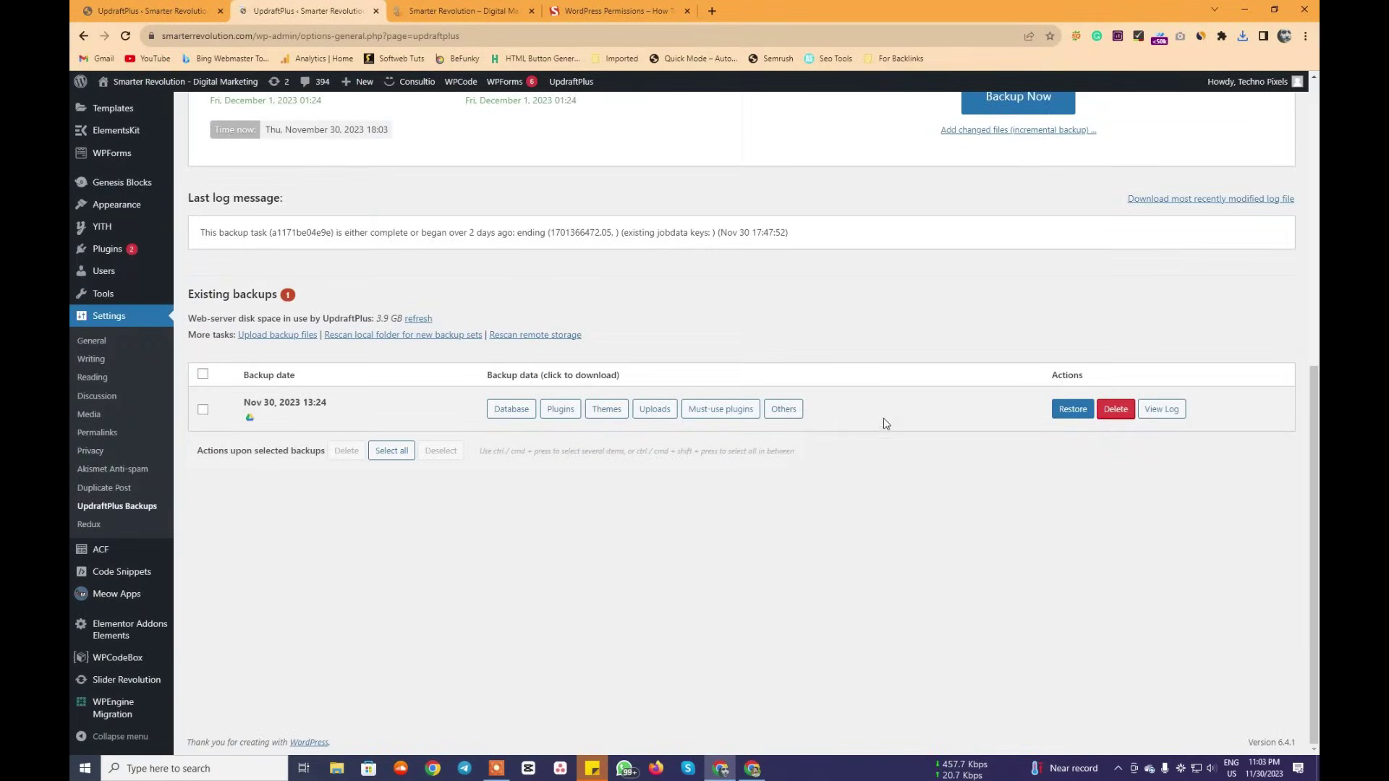
click(1073, 409)
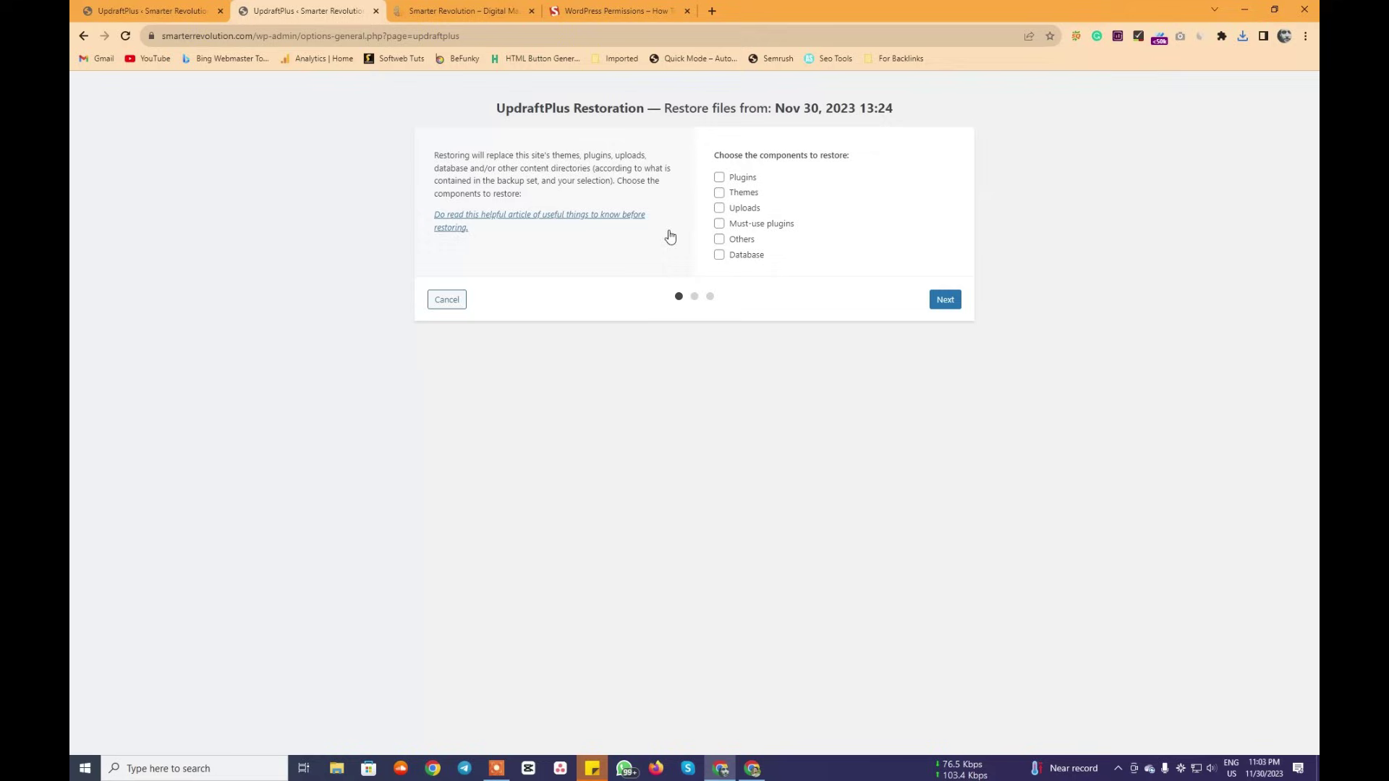
drag(729, 176, 731, 286)
click(811, 343)
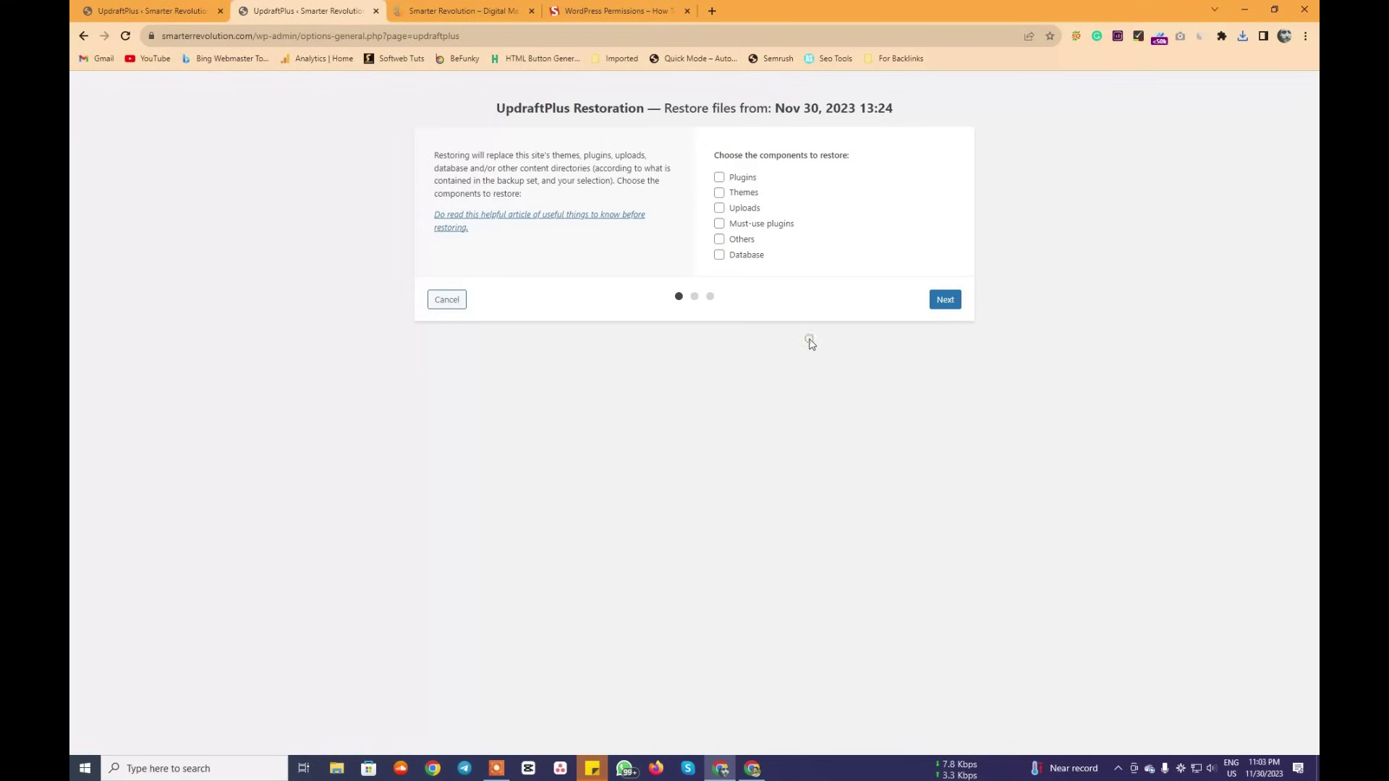